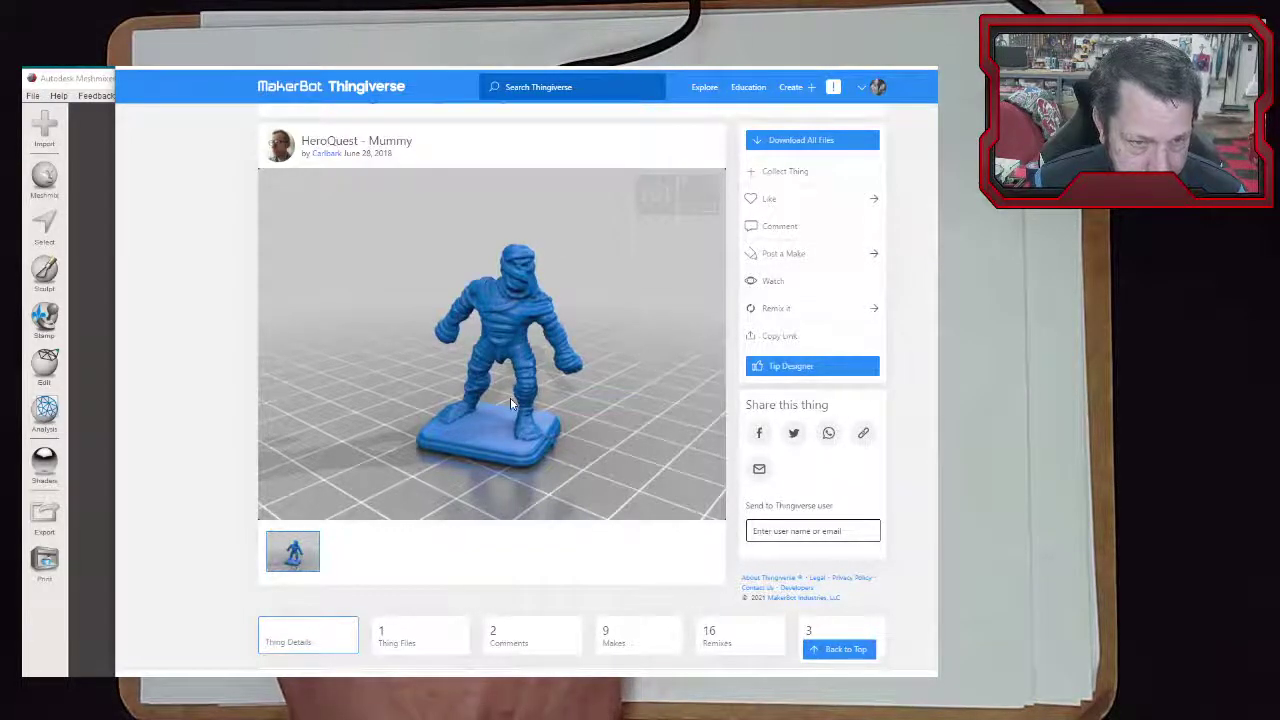
Open the HeroQuest - Mummy file list and download HeroQuest_-_Mummy.stl
scroll(380, 520, down, 2)
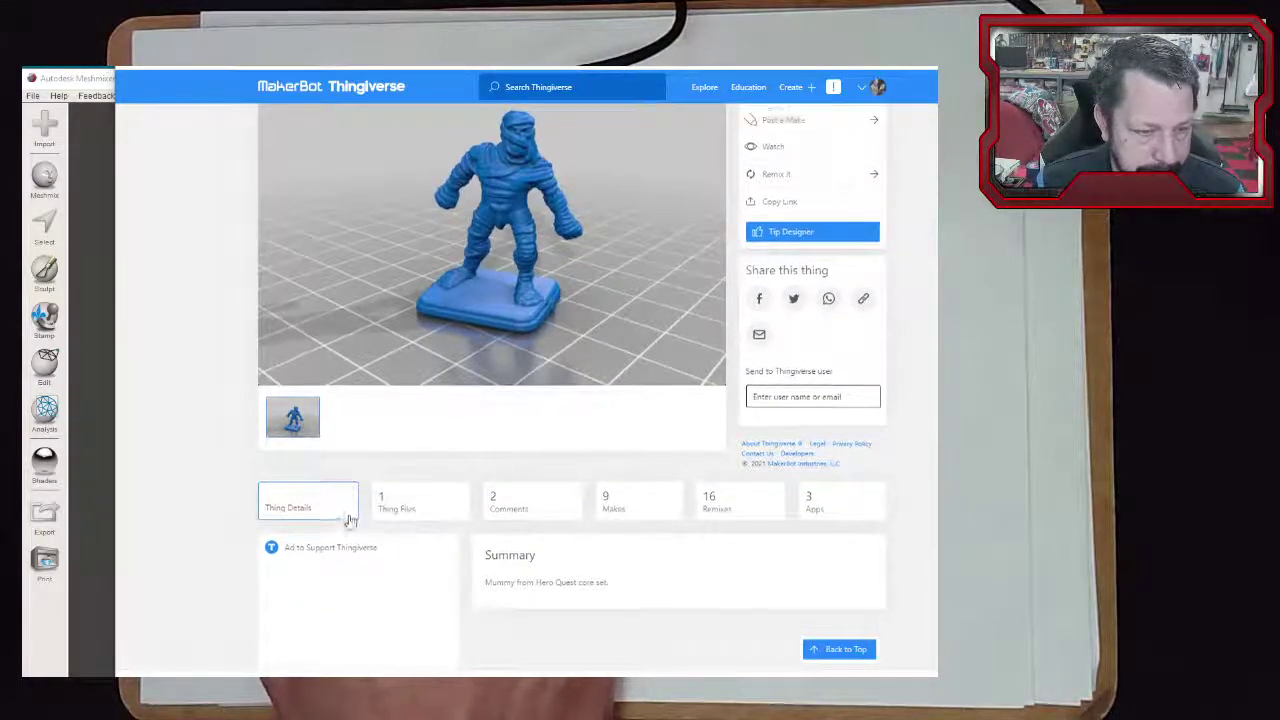
scroll(393, 355, down, 3)
click(400, 314)
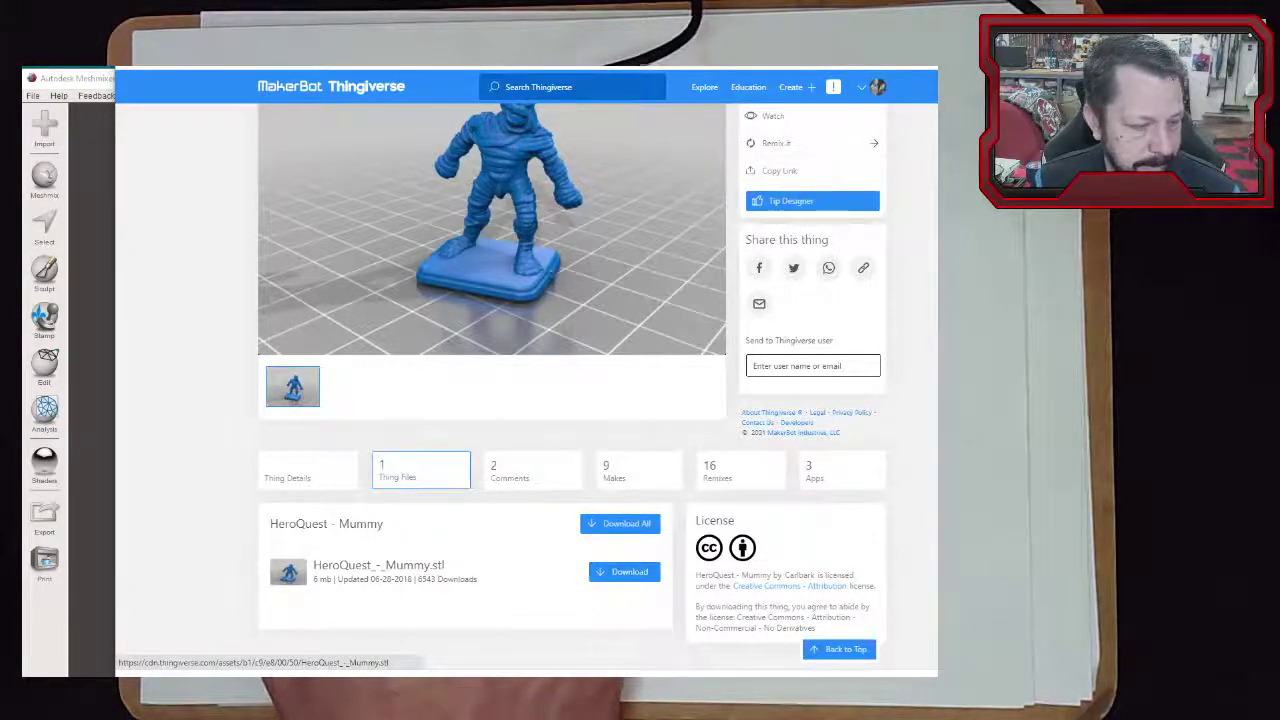
scroll(582, 297, up, 3)
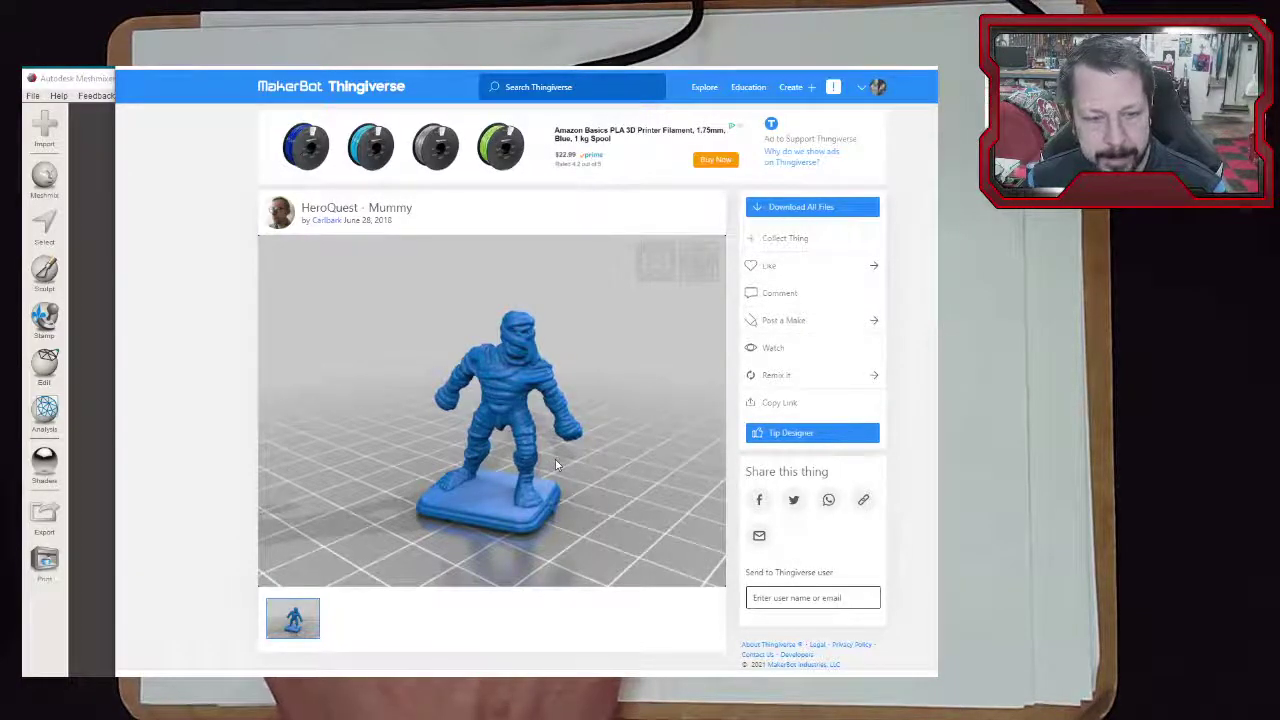
Switch to the OpenForge Miniature Bases: Cobble (Round) page and download mini_base.cobble.round.25mm.003.stl from its file list
key(ctrl+Tab)
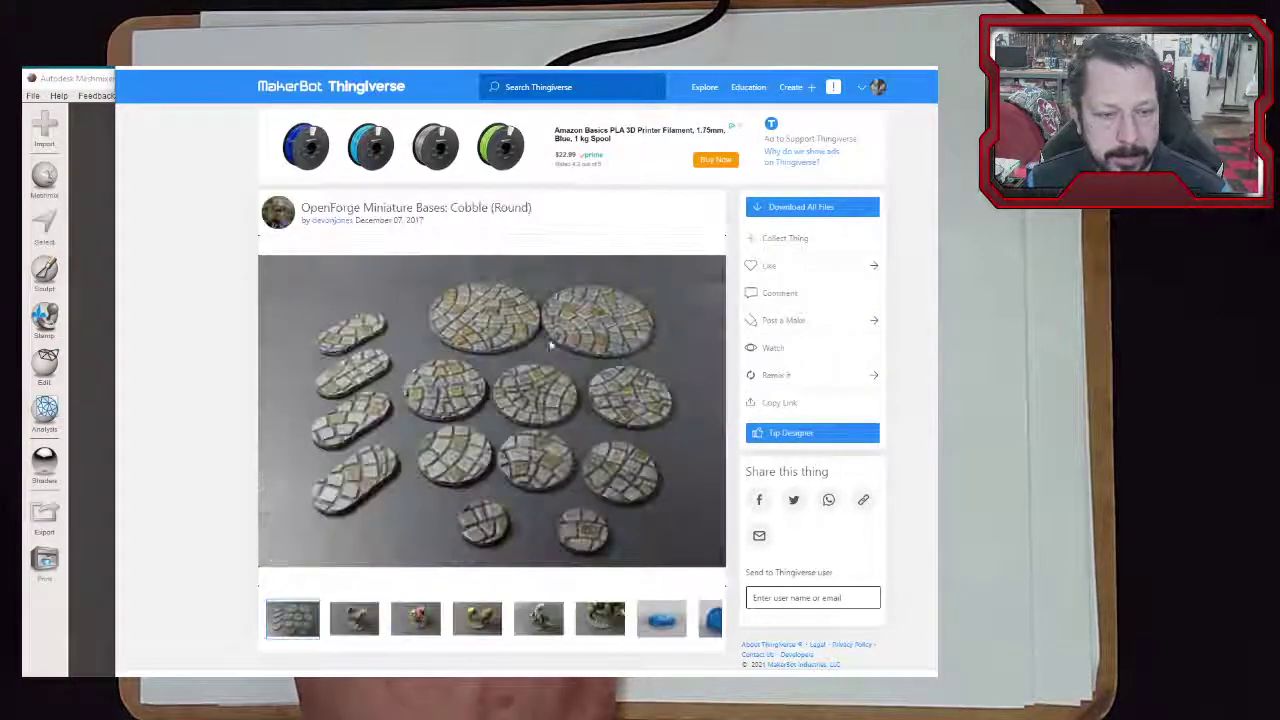
scroll(545, 406, down, 3)
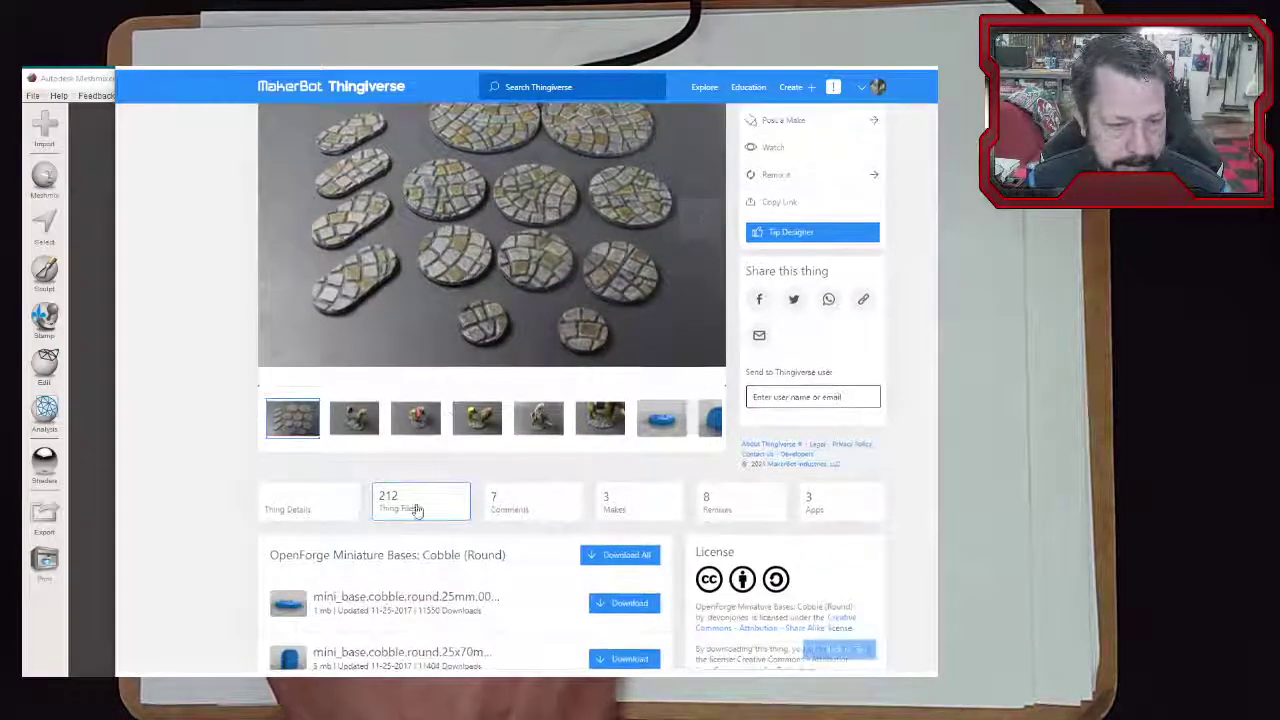
scroll(300, 480, down, 2)
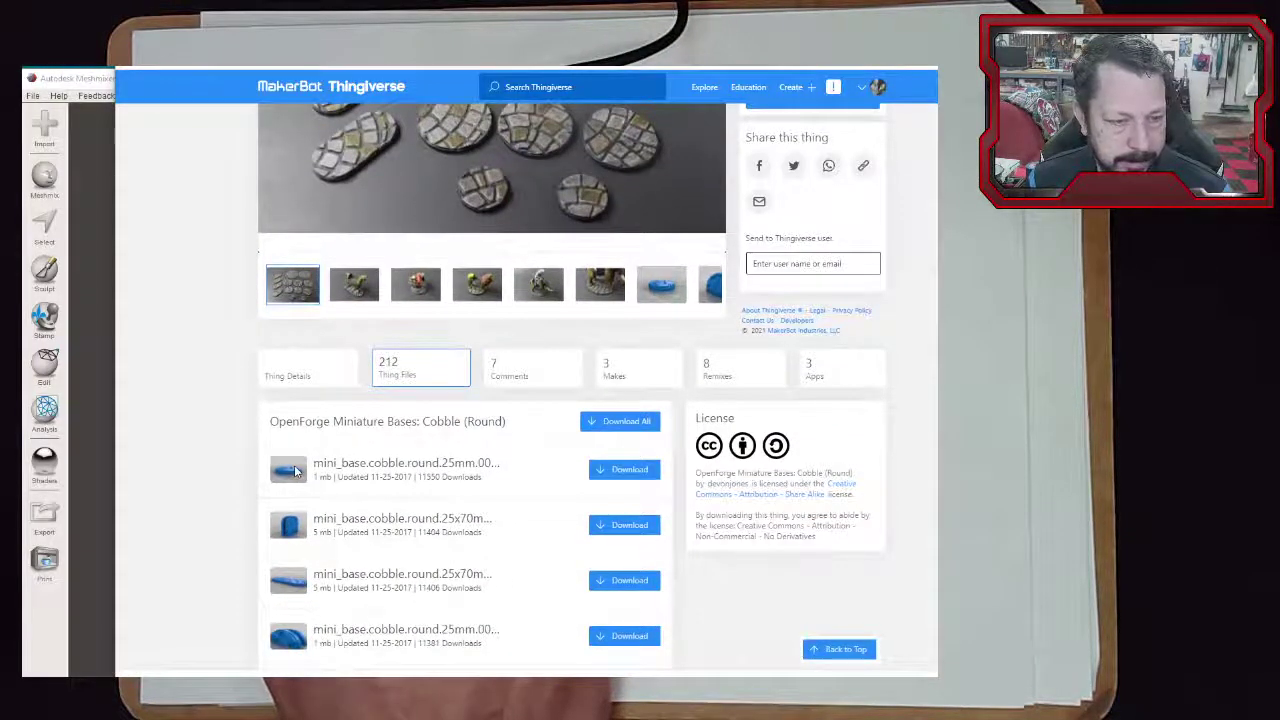
scroll(372, 470, down, 4)
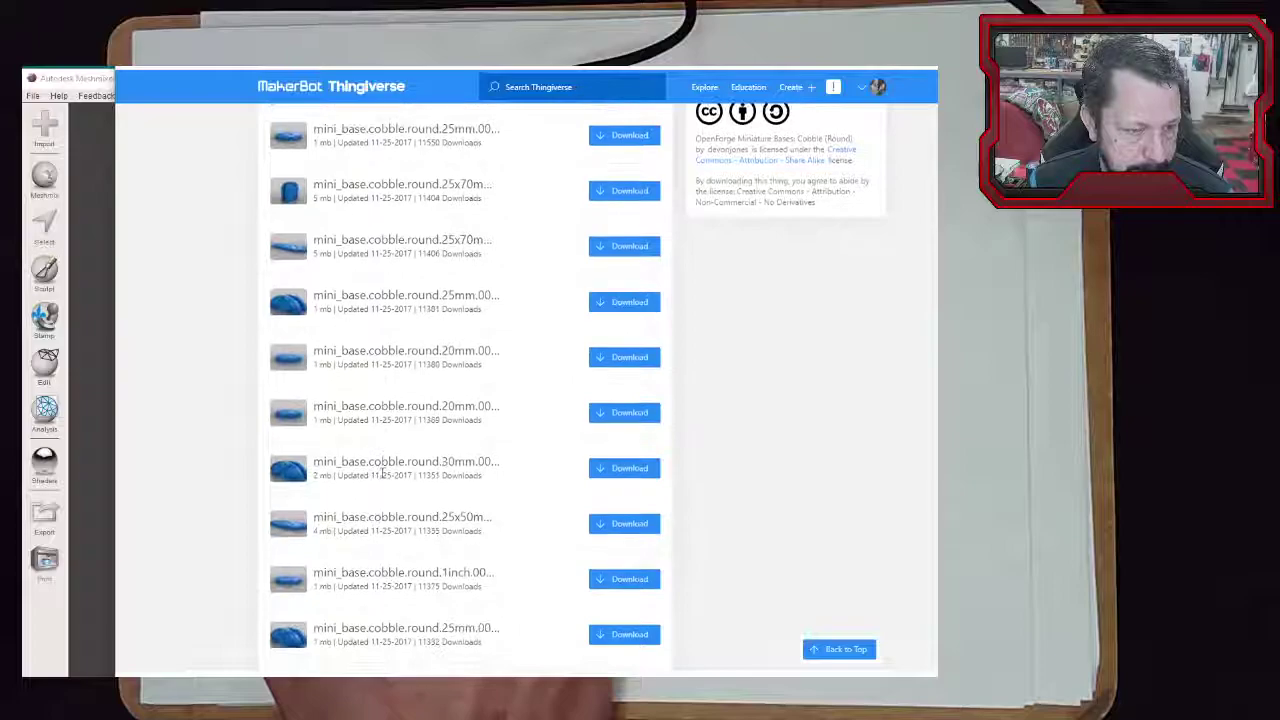
scroll(384, 478, up, 5)
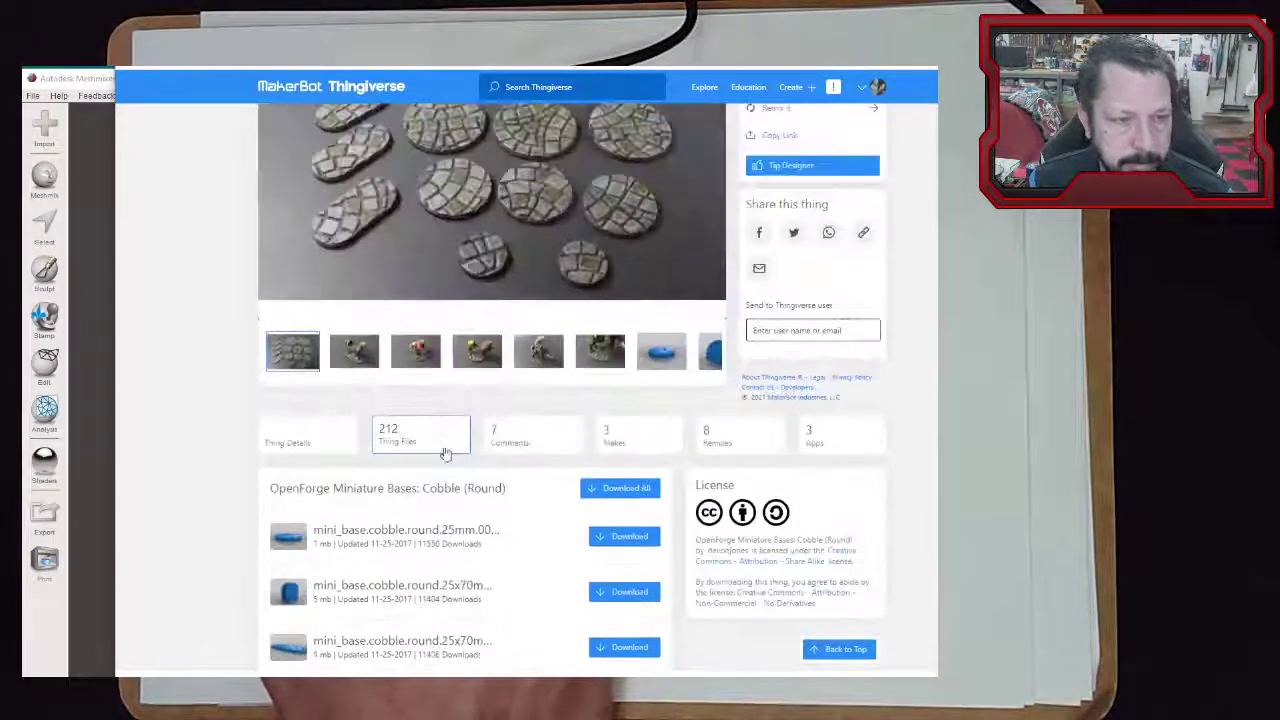
click(622, 538)
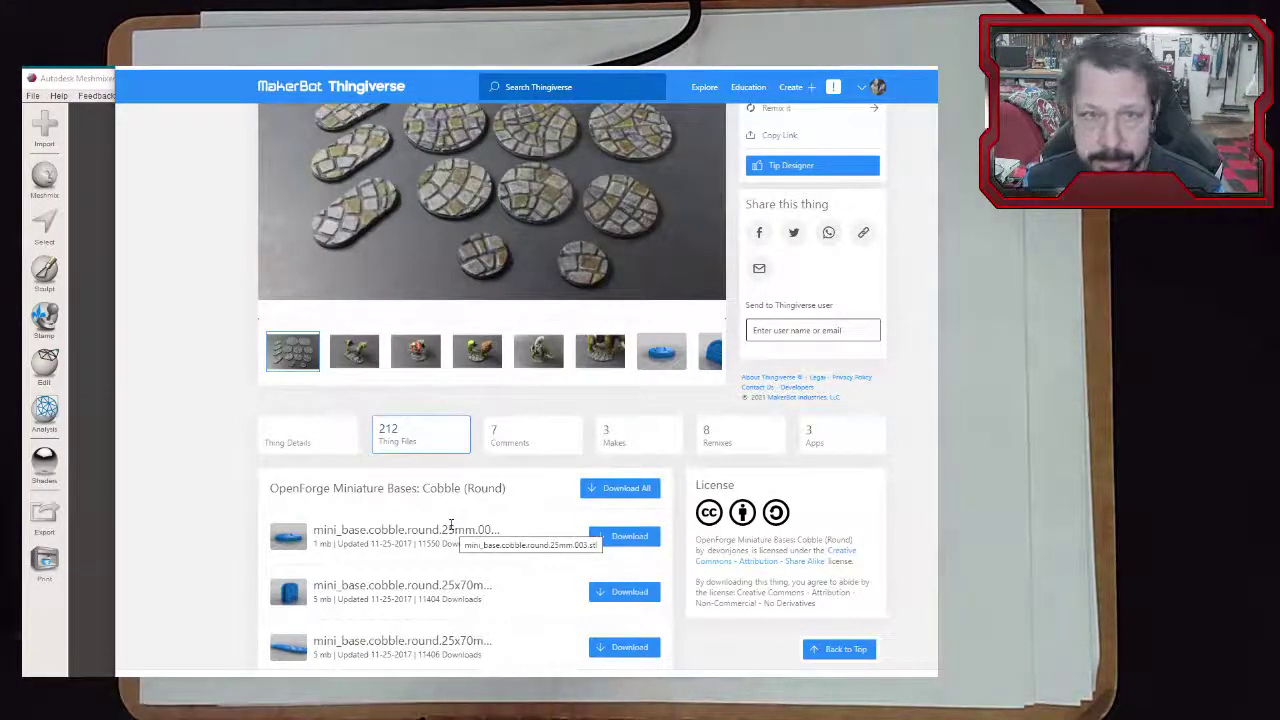
scroll(501, 592, up, 3)
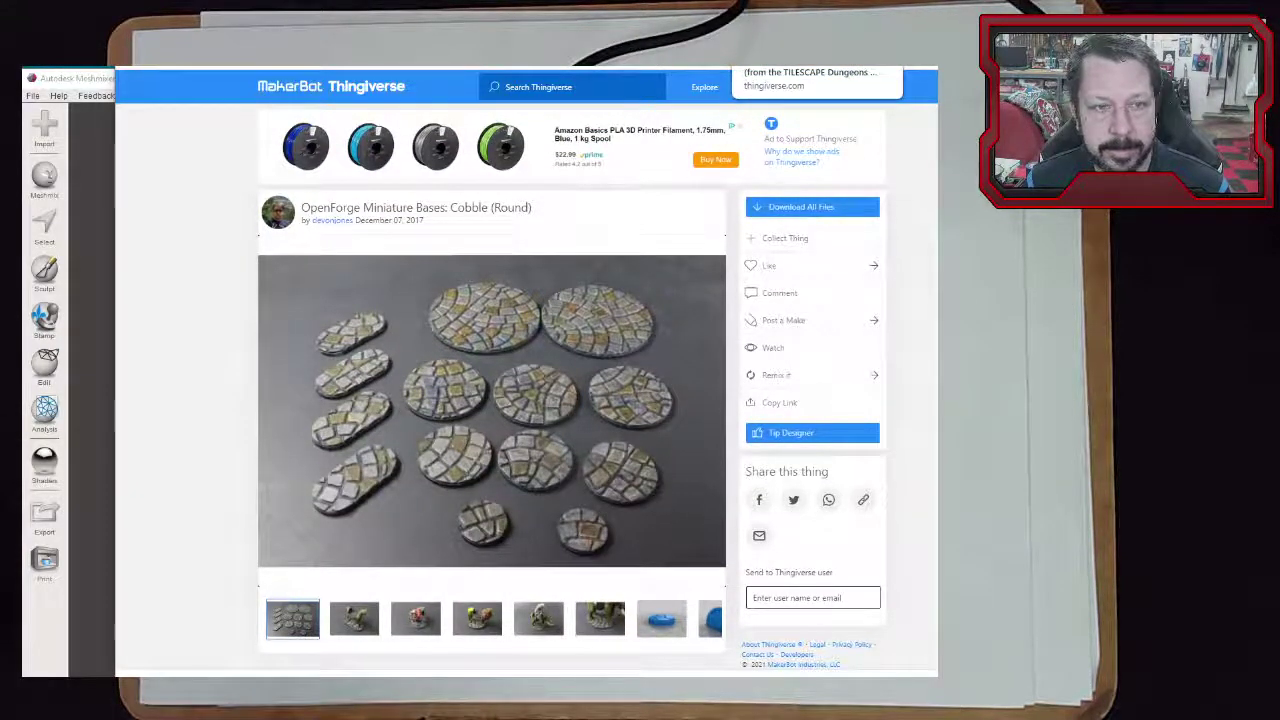
Switch to the Dire Rat Miniature page and download DireRat_2in.stl from its file list
click(760, 62)
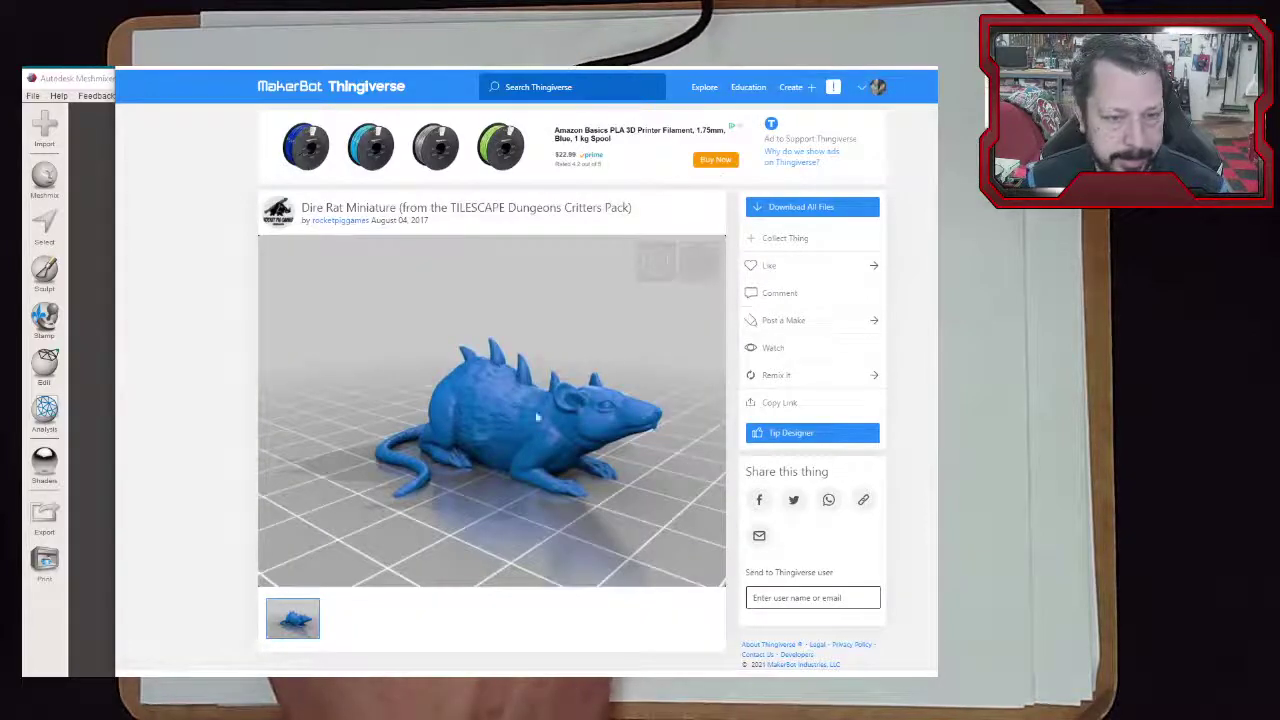
scroll(515, 410, down, 1)
scroll(490, 455, down, 3)
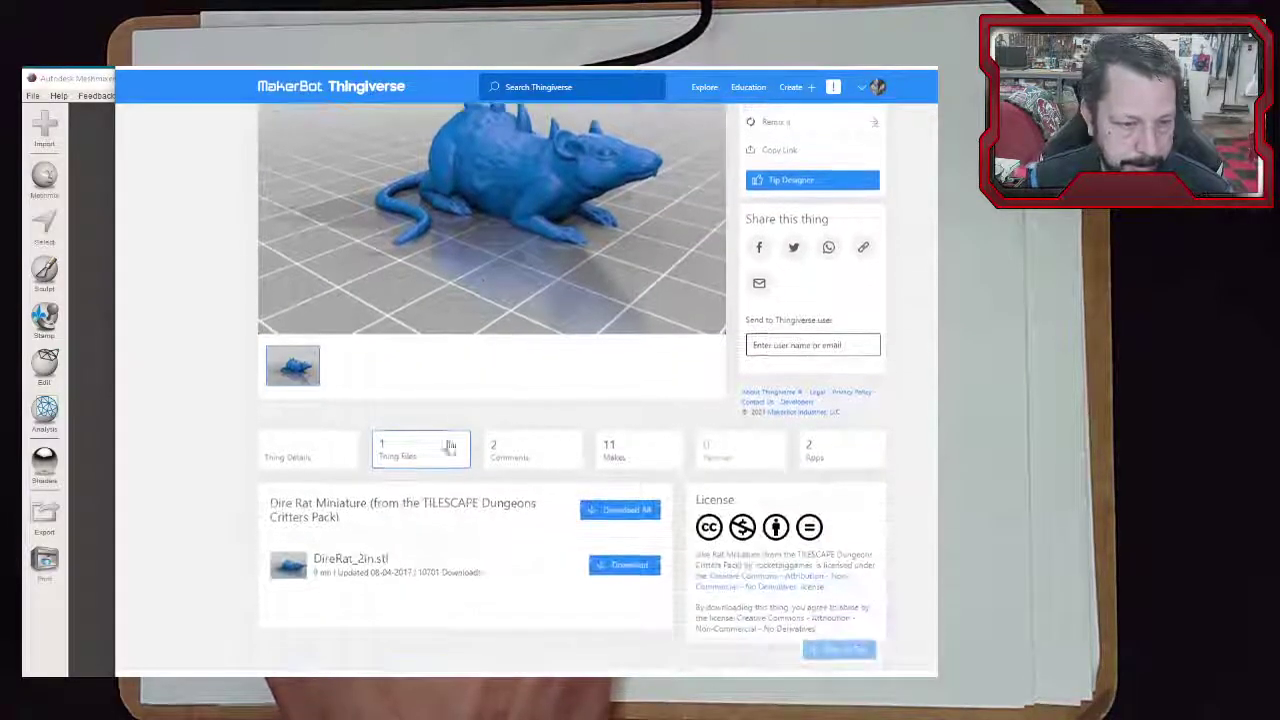
click(616, 566)
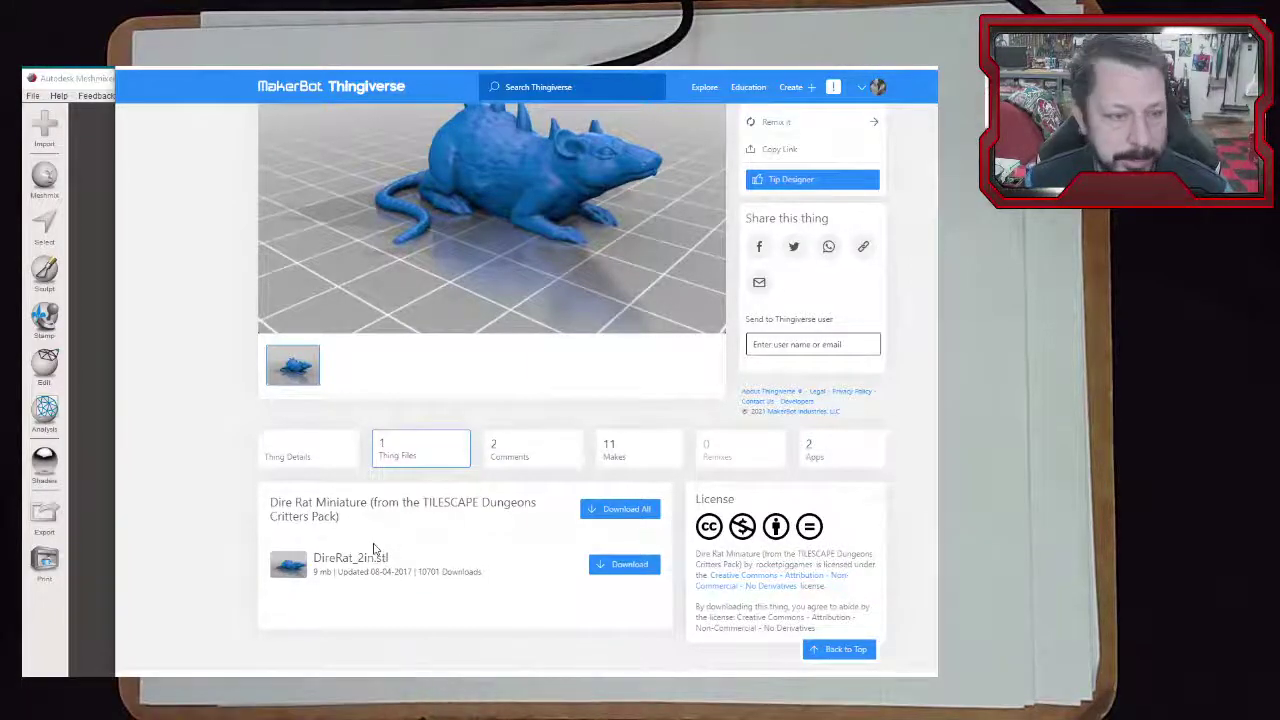
scroll(458, 566, up, 1)
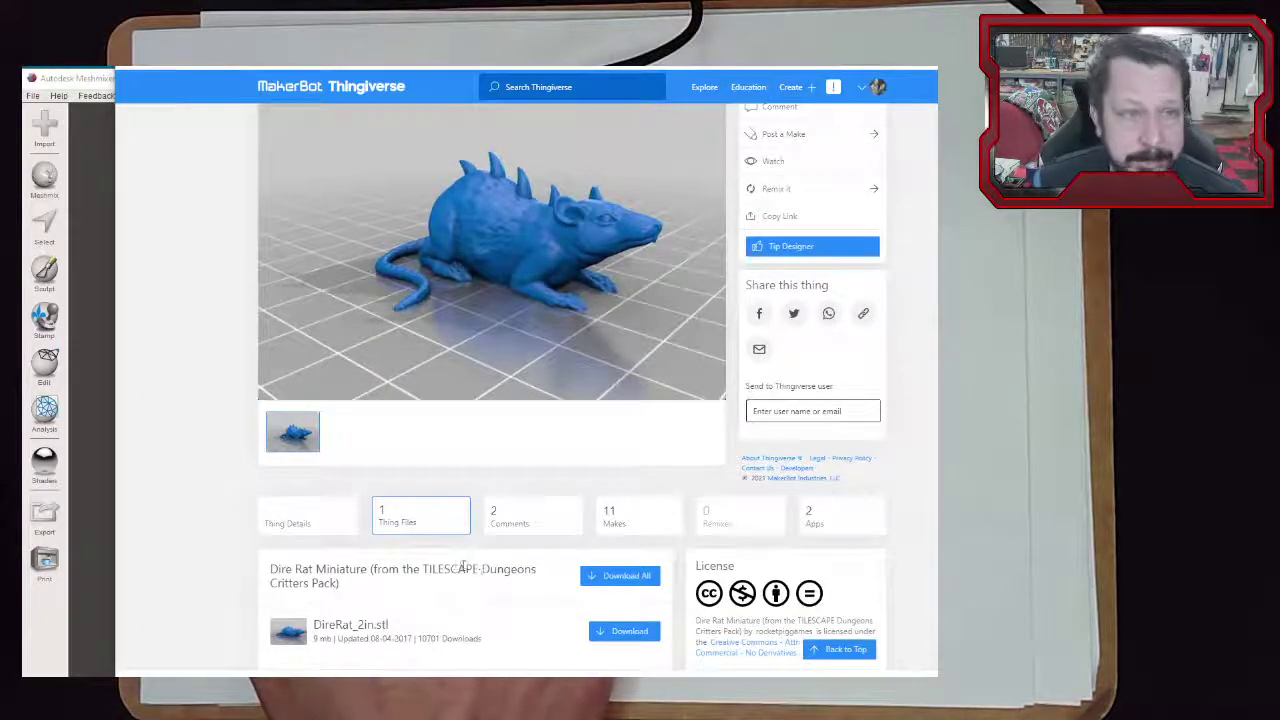
scroll(495, 500, up, 3)
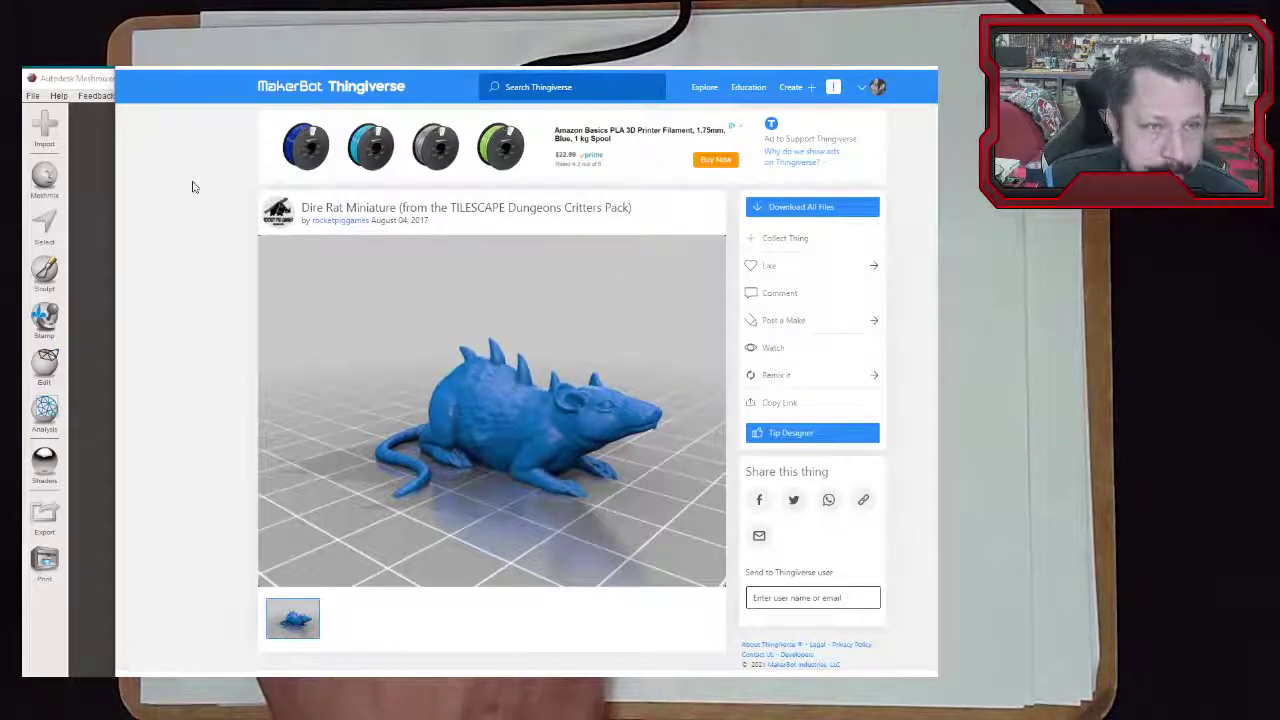
Switch to Autodesk Meshmixer and import HeroQuest_-_Mummy (1).stl from the Downloads folder
click(100, 235)
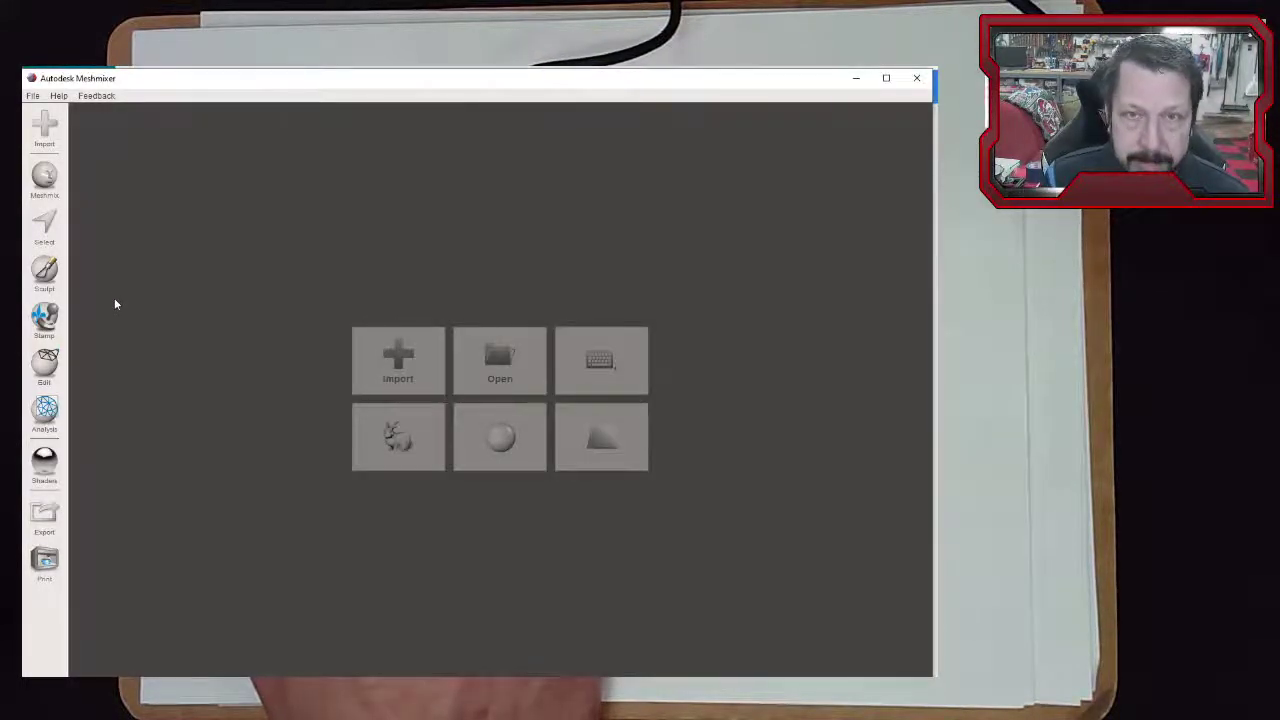
click(385, 348)
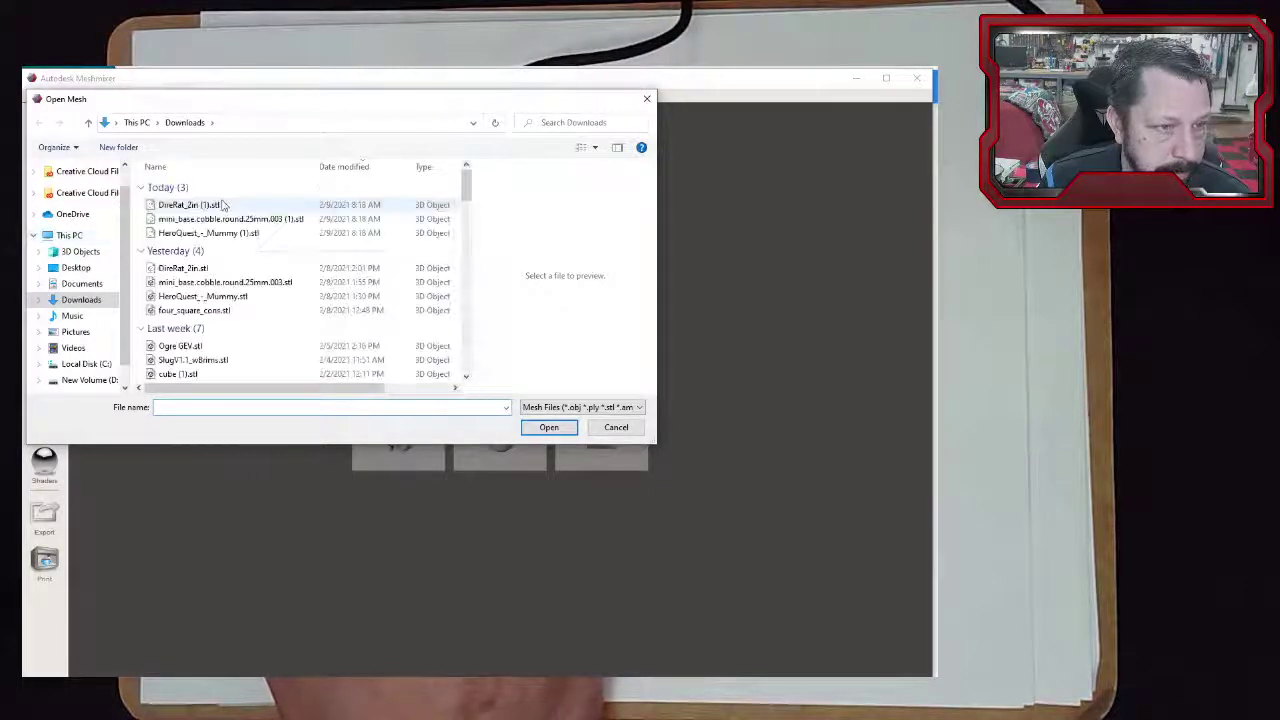
click(205, 232)
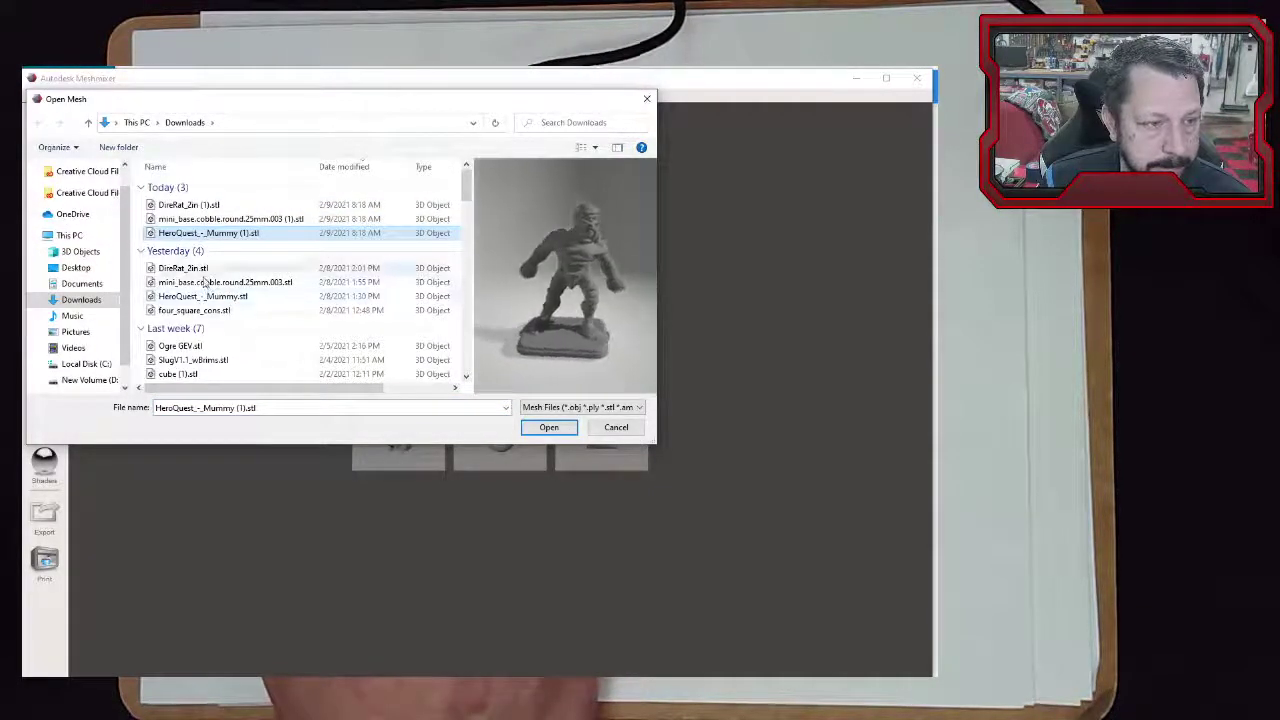
click(549, 427)
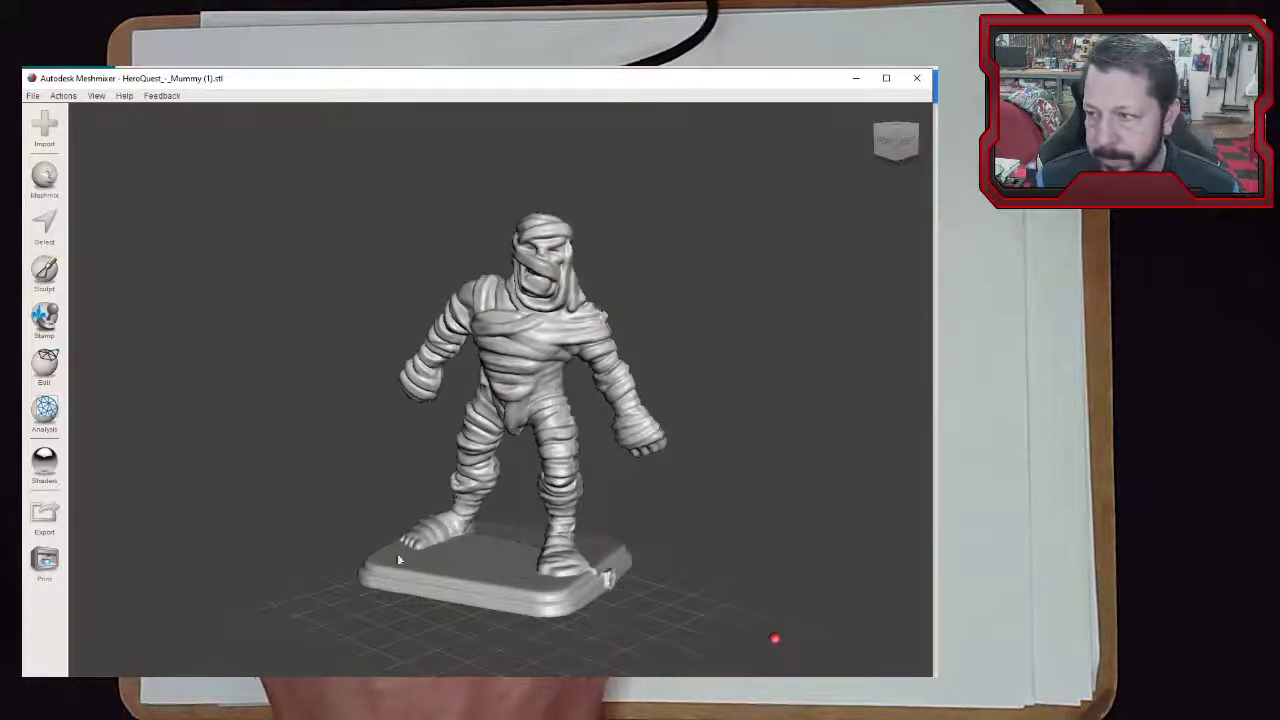
Examine the mummy model and its rectangular base up close and from different angles
scroll(626, 490, up, 5)
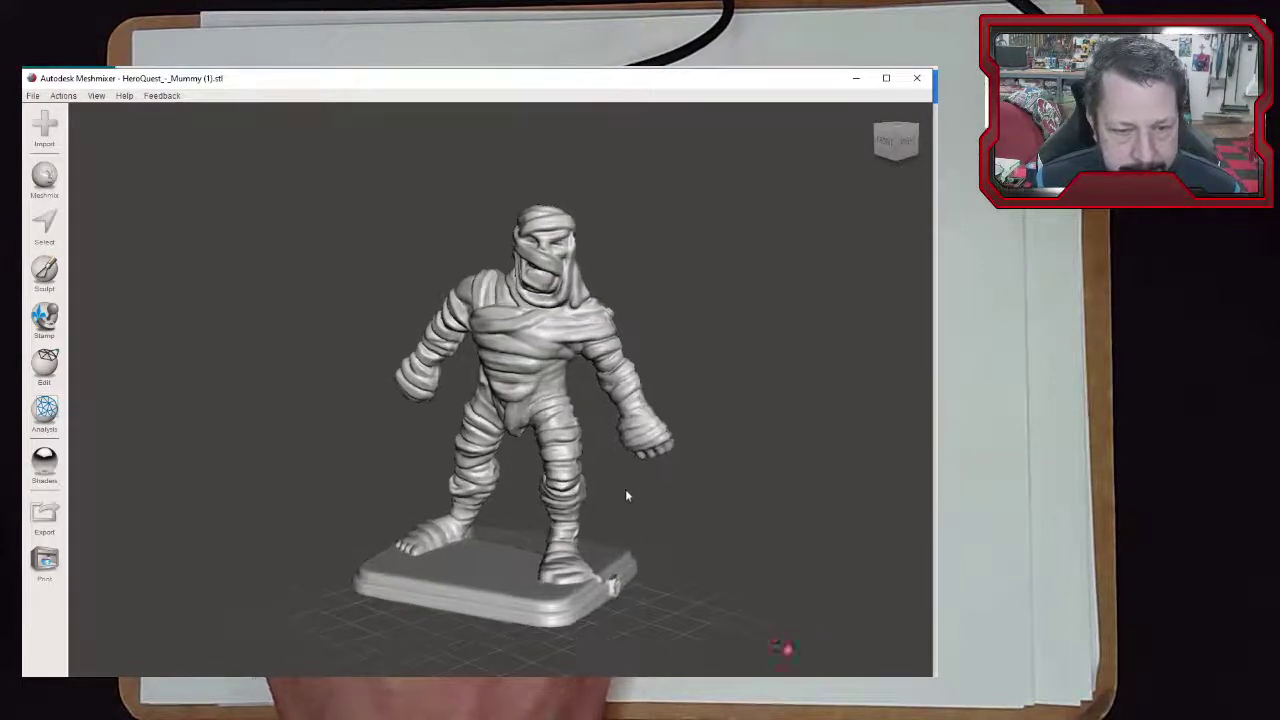
scroll(650, 520, up, 2)
right_drag(624, 525, 585, 515)
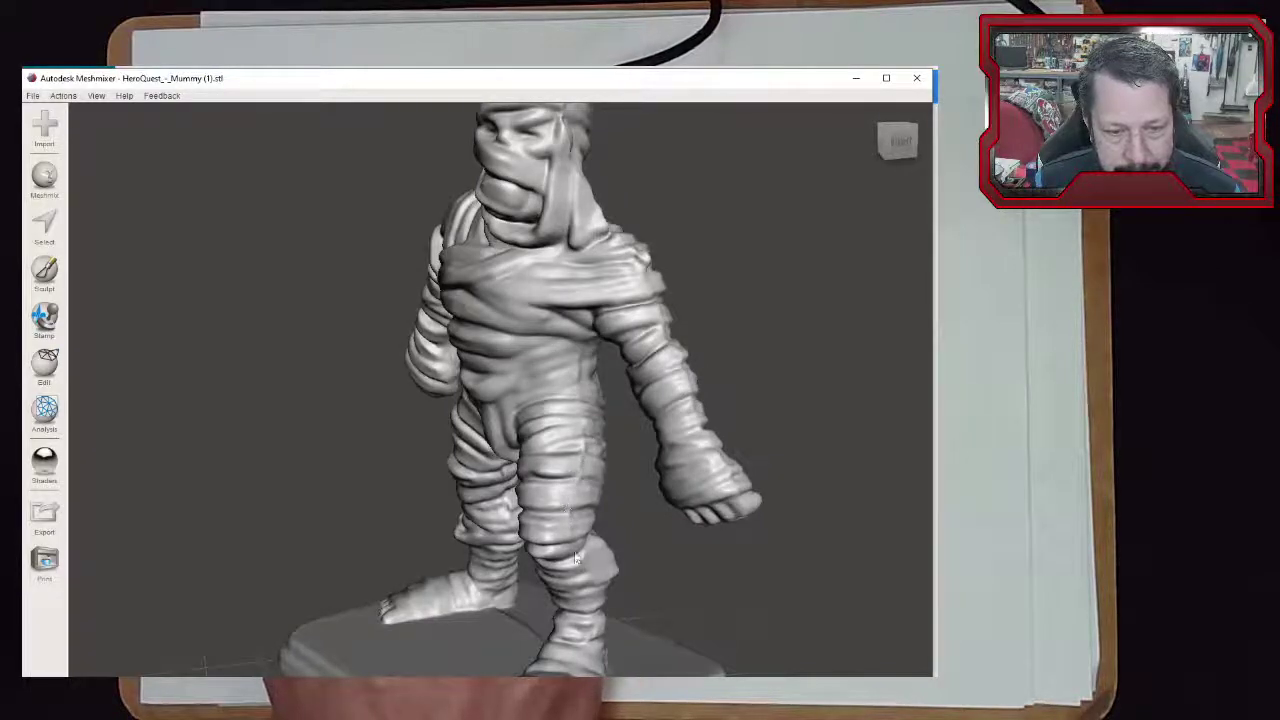
scroll(354, 484, down, 5)
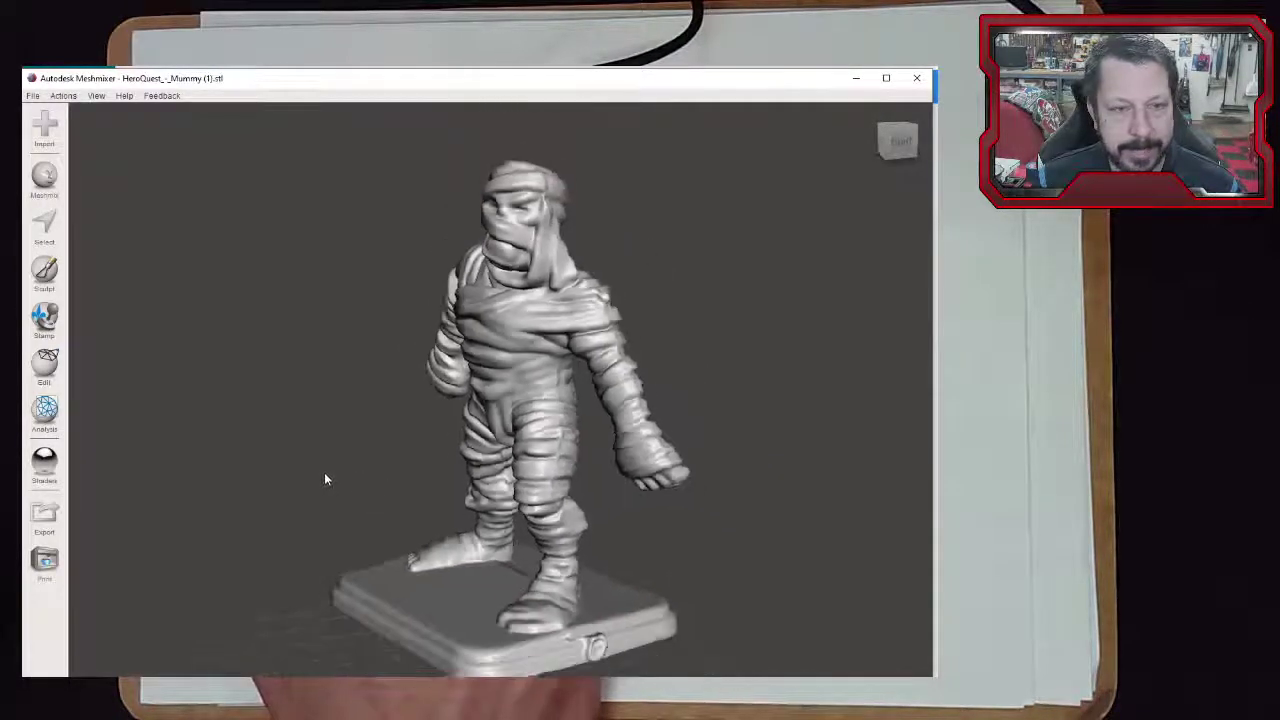
scroll(316, 474, down, 1)
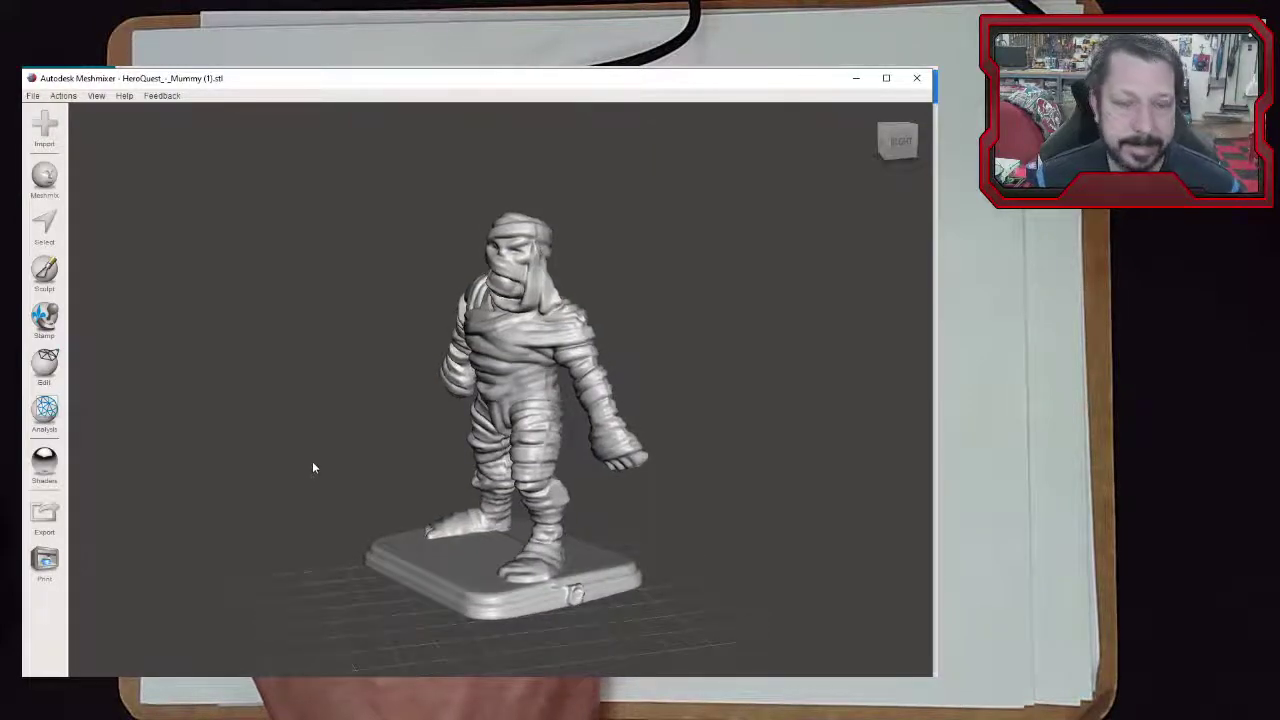
right_drag(312, 467, 371, 472)
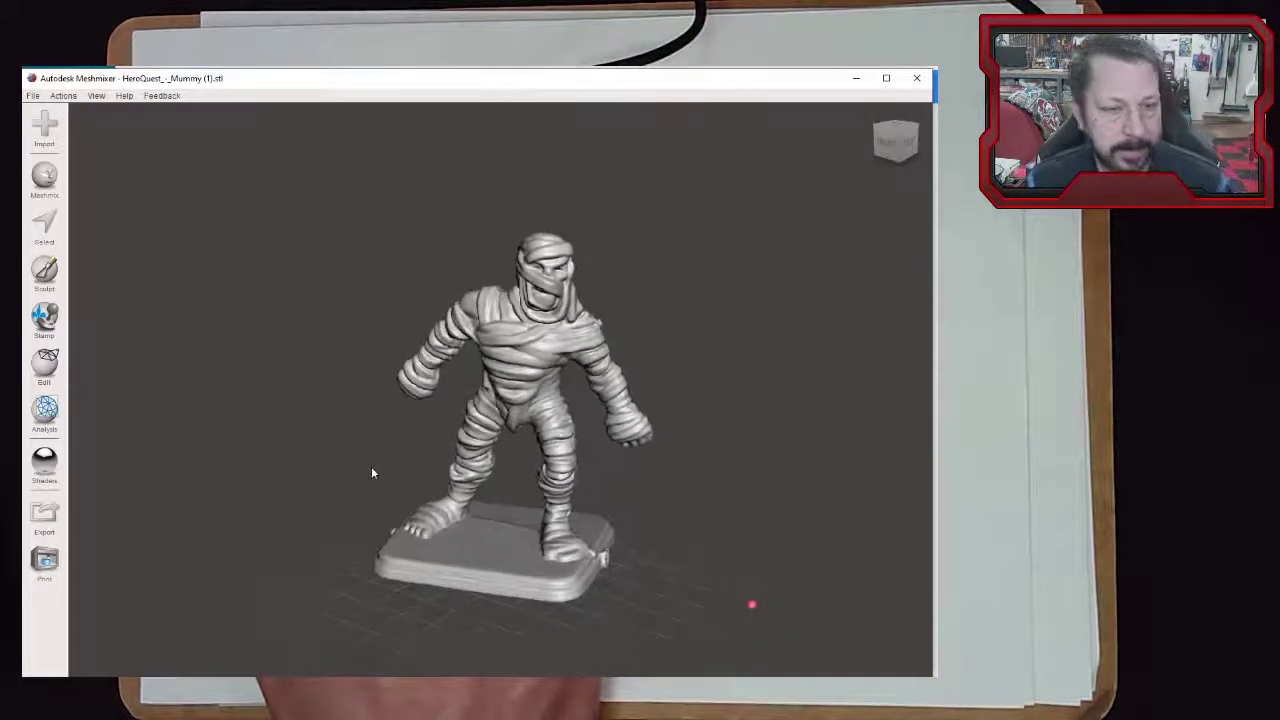
scroll(370, 470, down, 1)
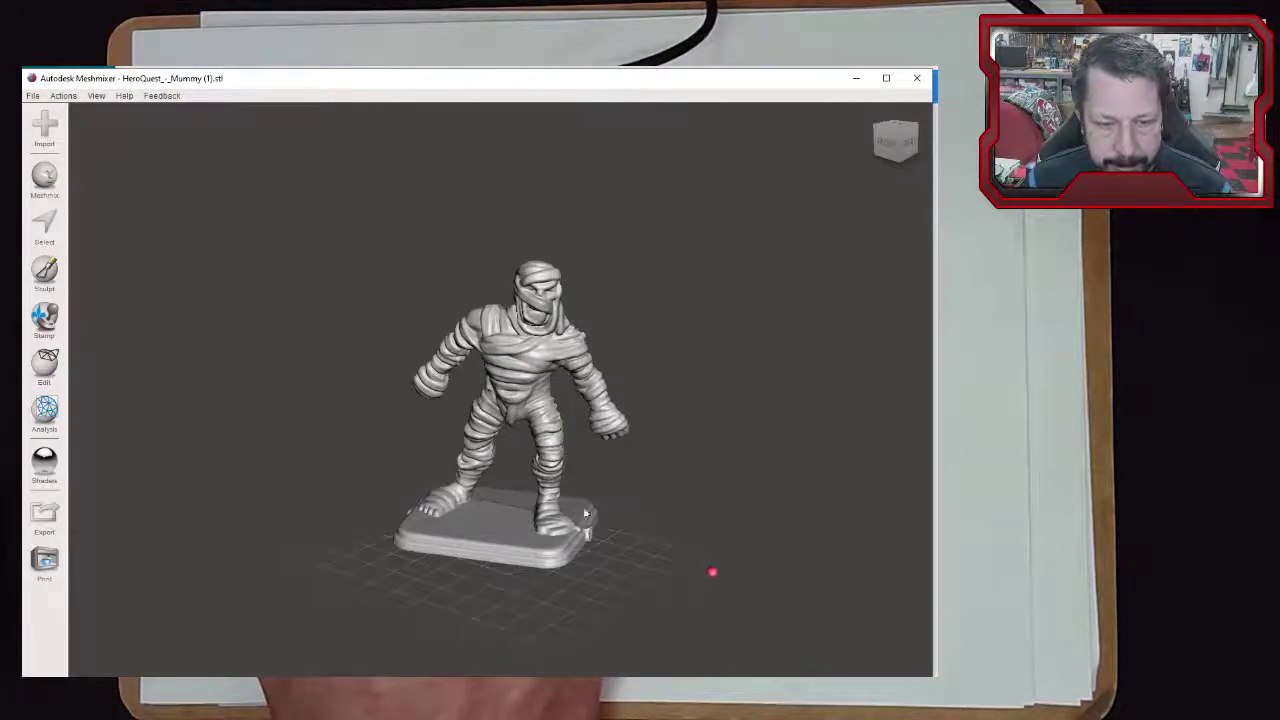
Start a Plane Cut on the mummy and lower the cutting plane to the top of the base, just beneath the feet
click(44, 368)
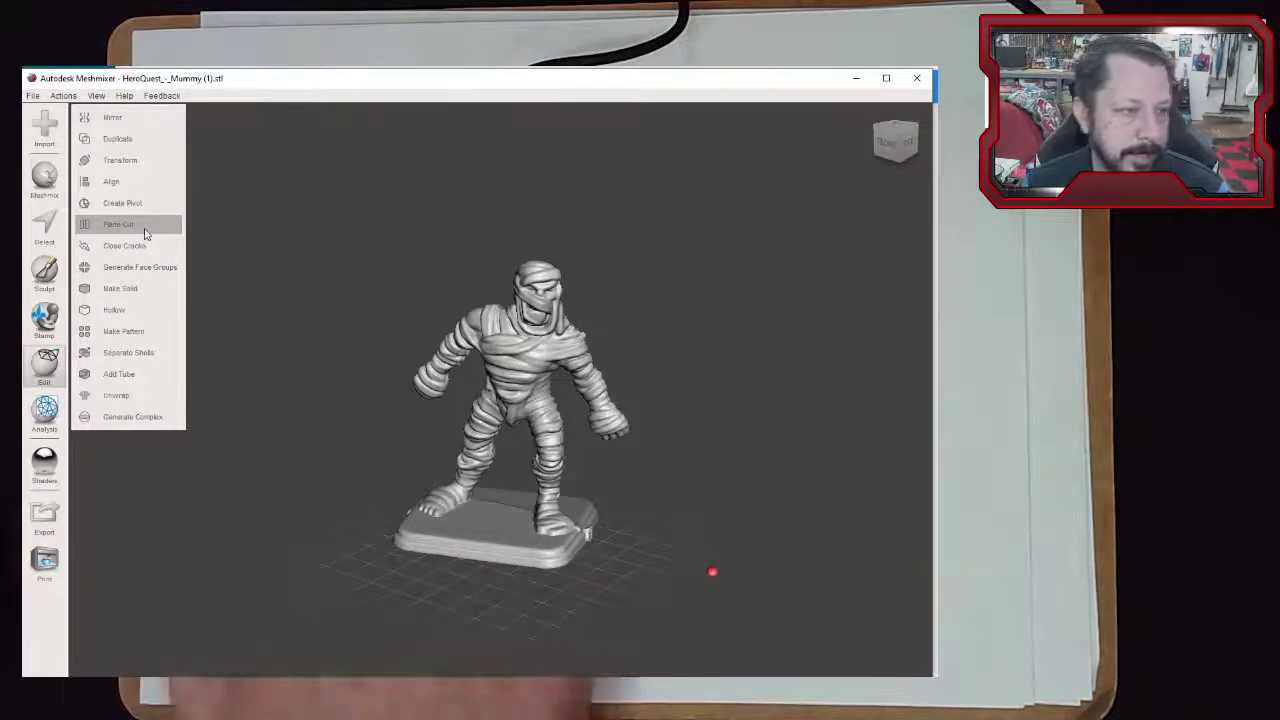
click(144, 233)
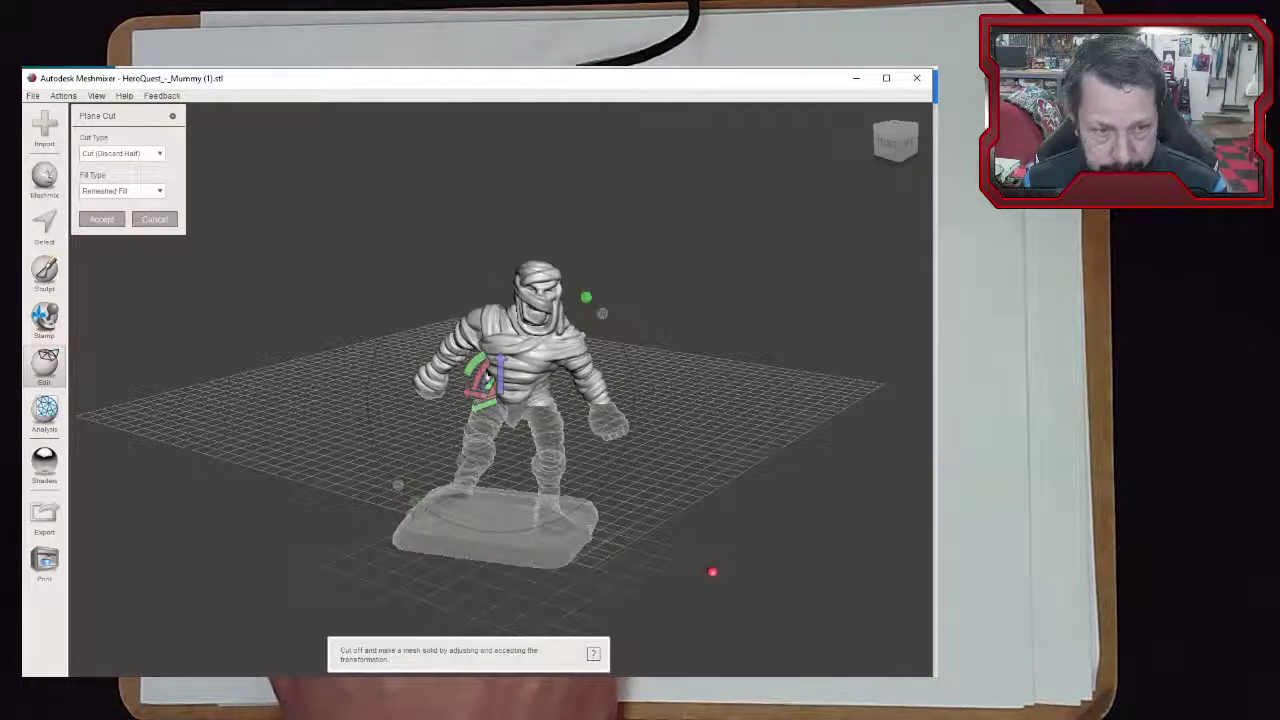
scroll(493, 407, up, 2)
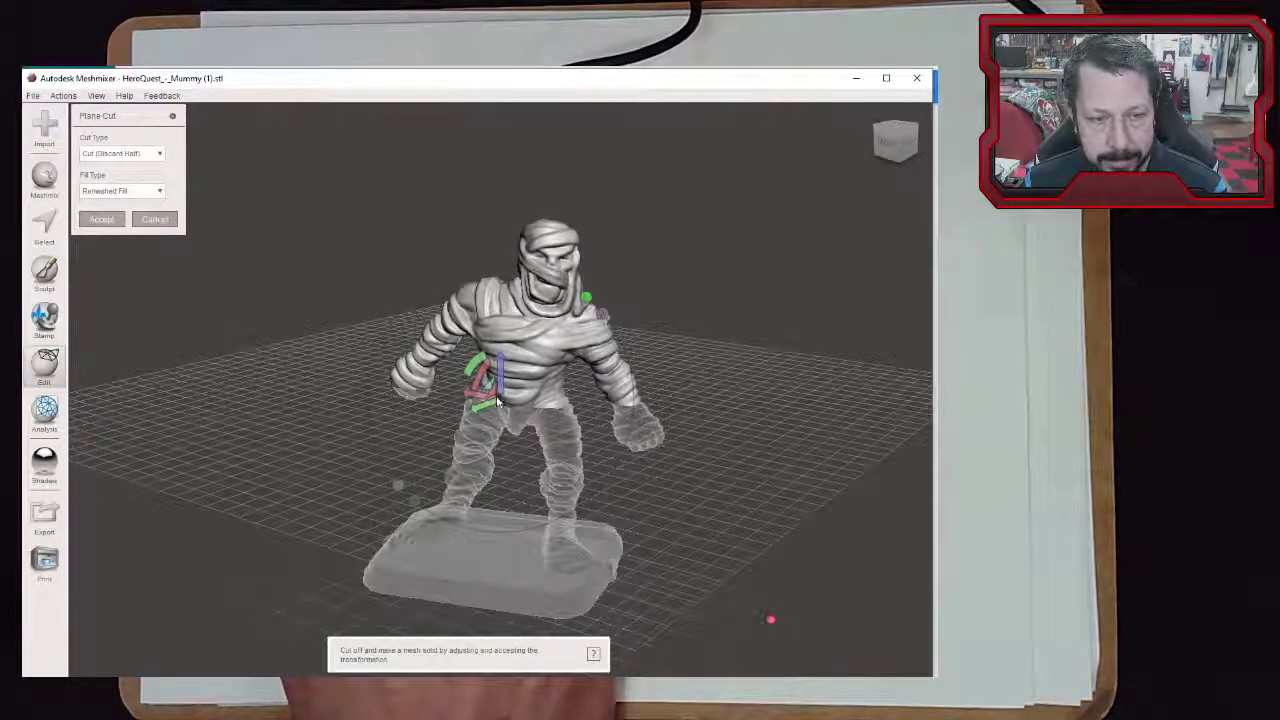
drag(501, 376, 500, 312)
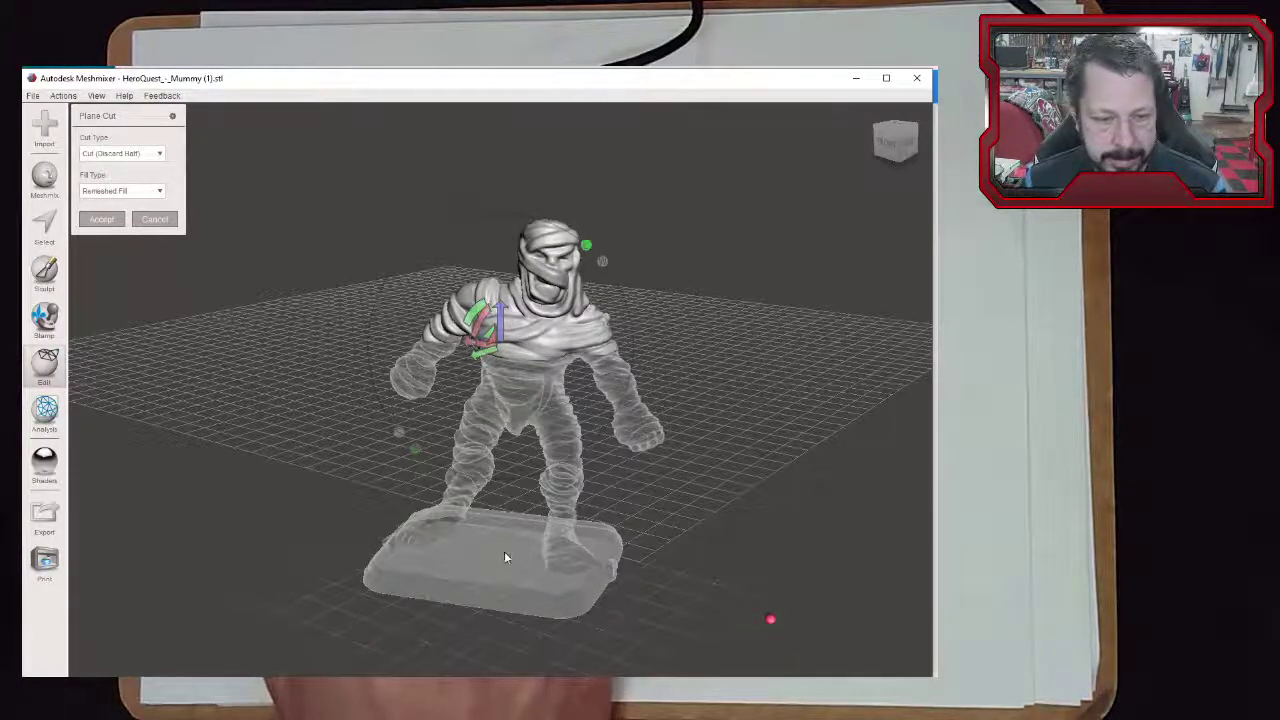
drag(500, 315, 529, 506)
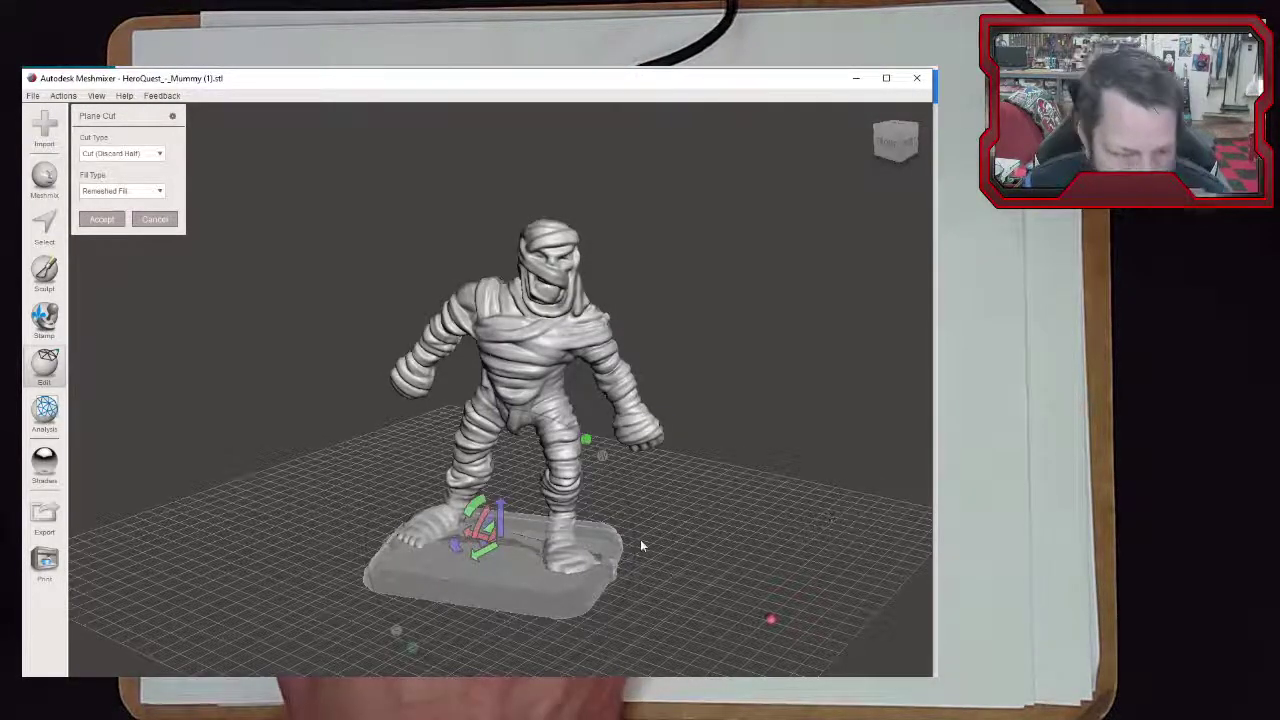
Flip the plane cut direction so the figure is discarded instead of the base, and flip it back to keep the figure
right_drag(641, 545, 606, 479)
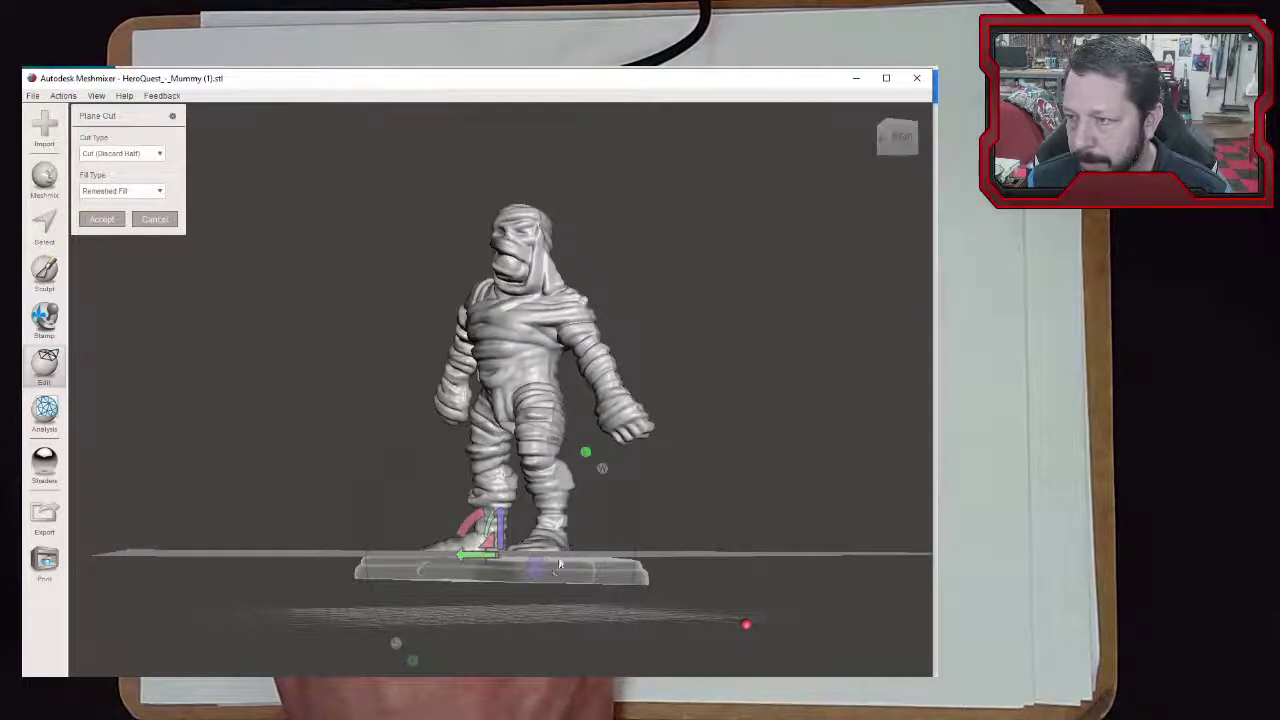
drag(533, 570, 573, 567)
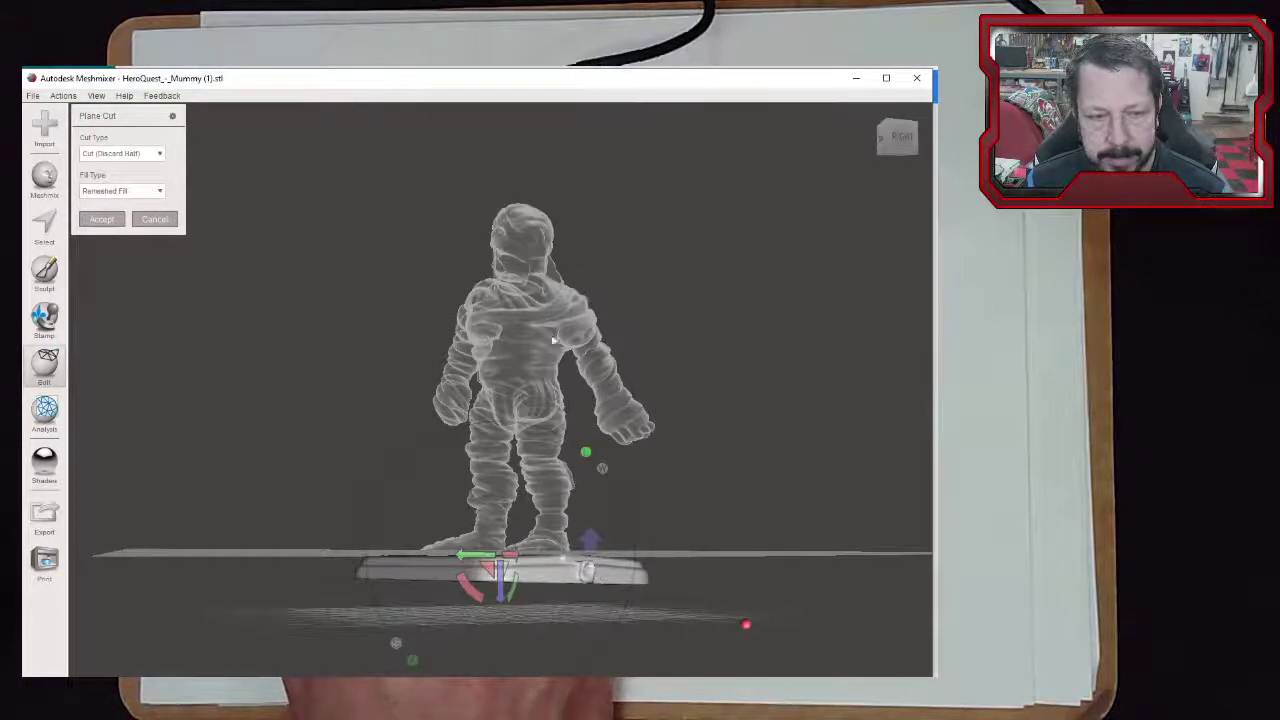
click(592, 538)
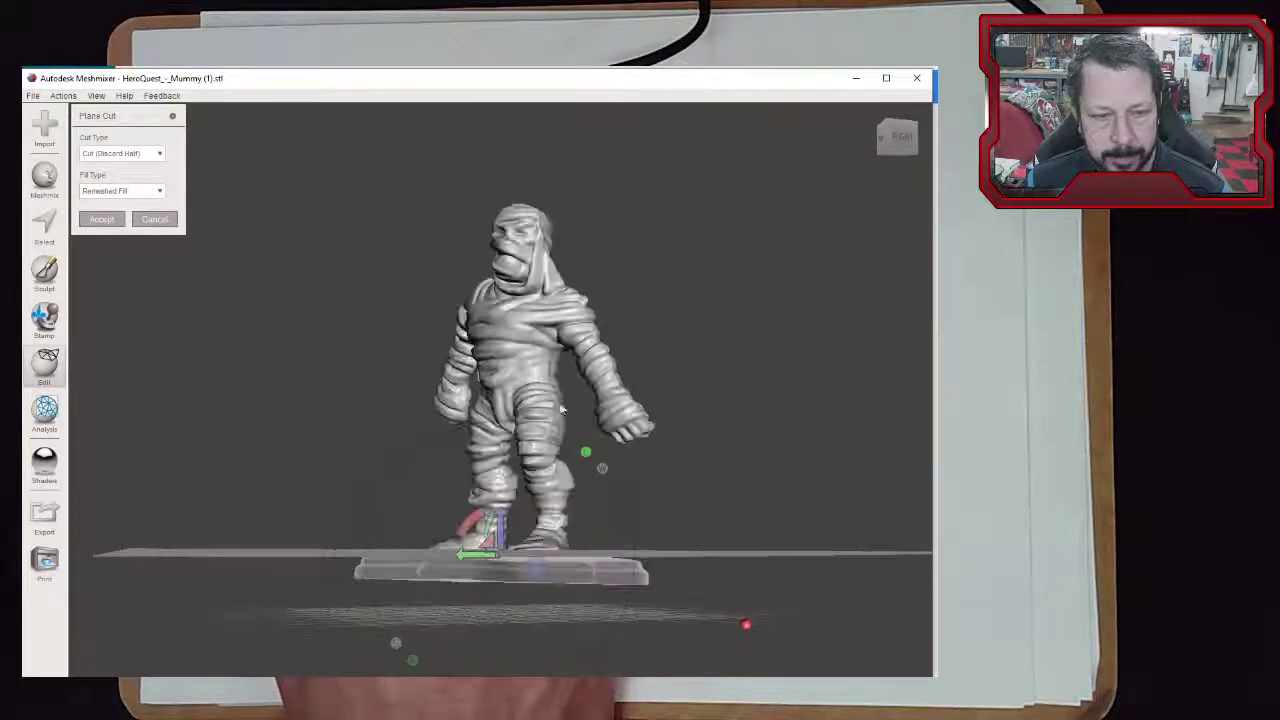
right_drag(721, 423, 723, 447)
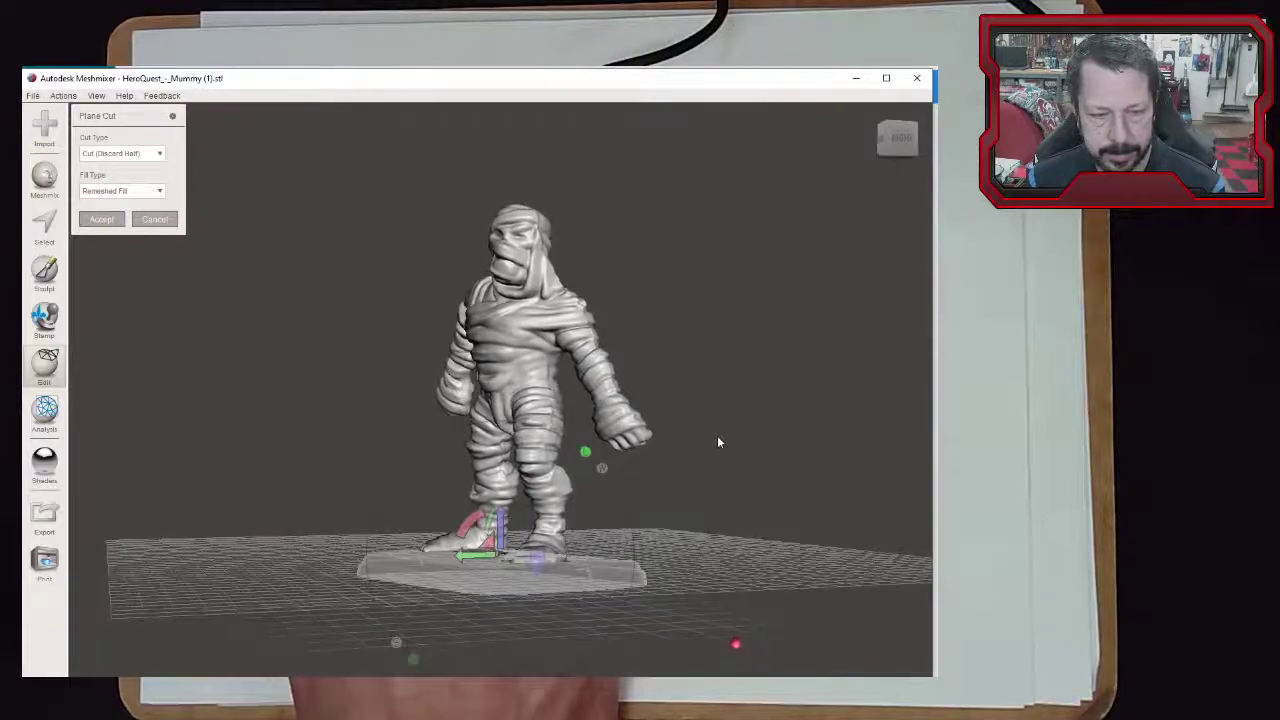
right_drag(718, 436, 790, 450)
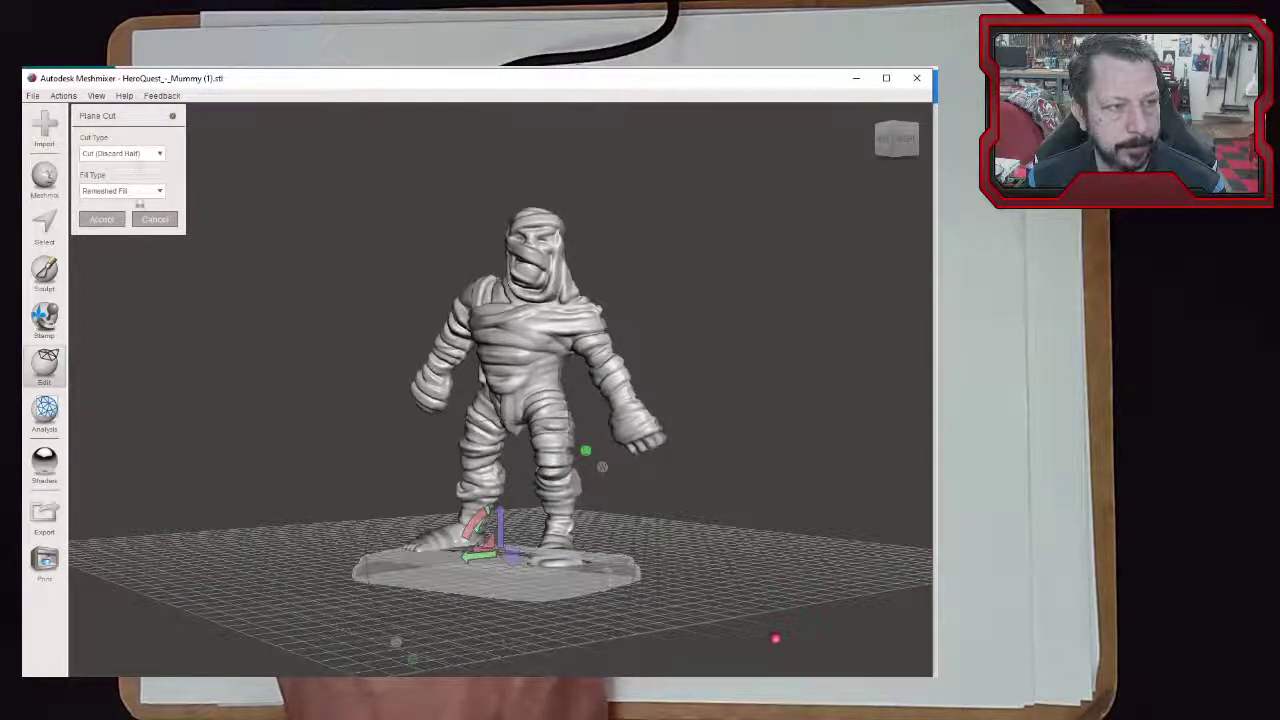
Apply the plane cut with cut type Cut (Discard Half) and Remeshed Fill, removing the base beneath the mummy's feet
click(116, 154)
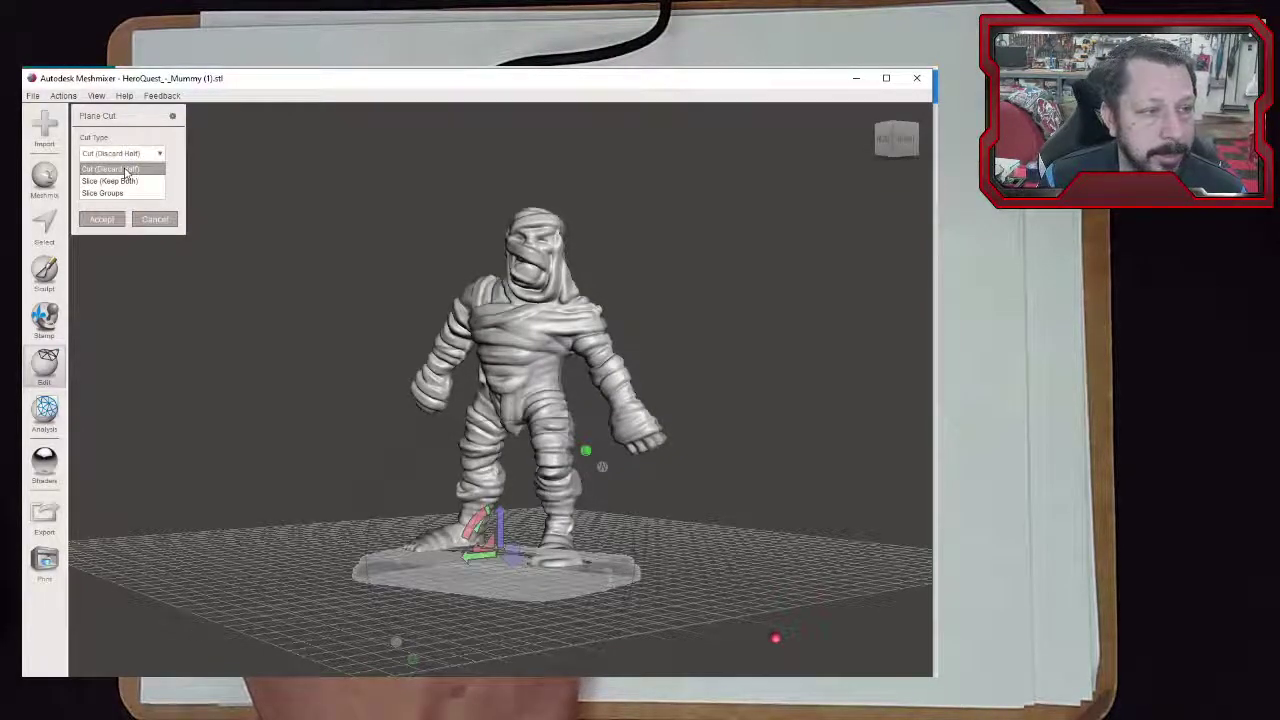
click(130, 167)
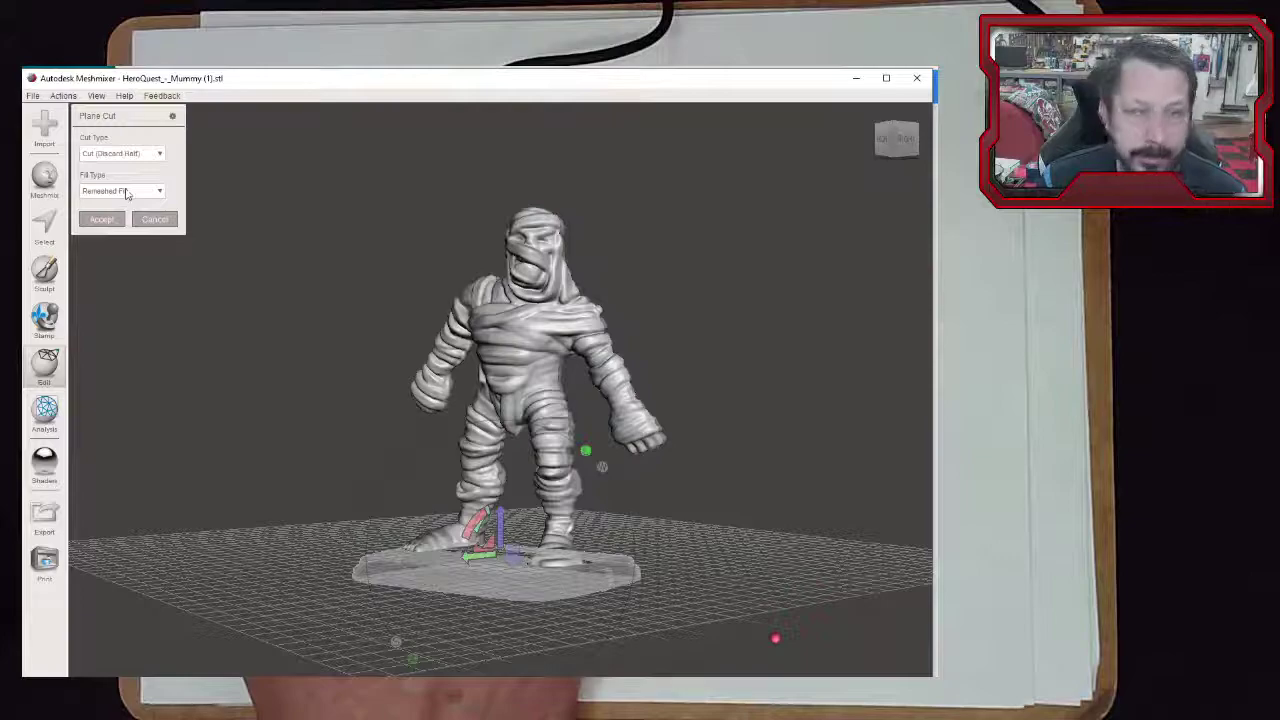
click(126, 193)
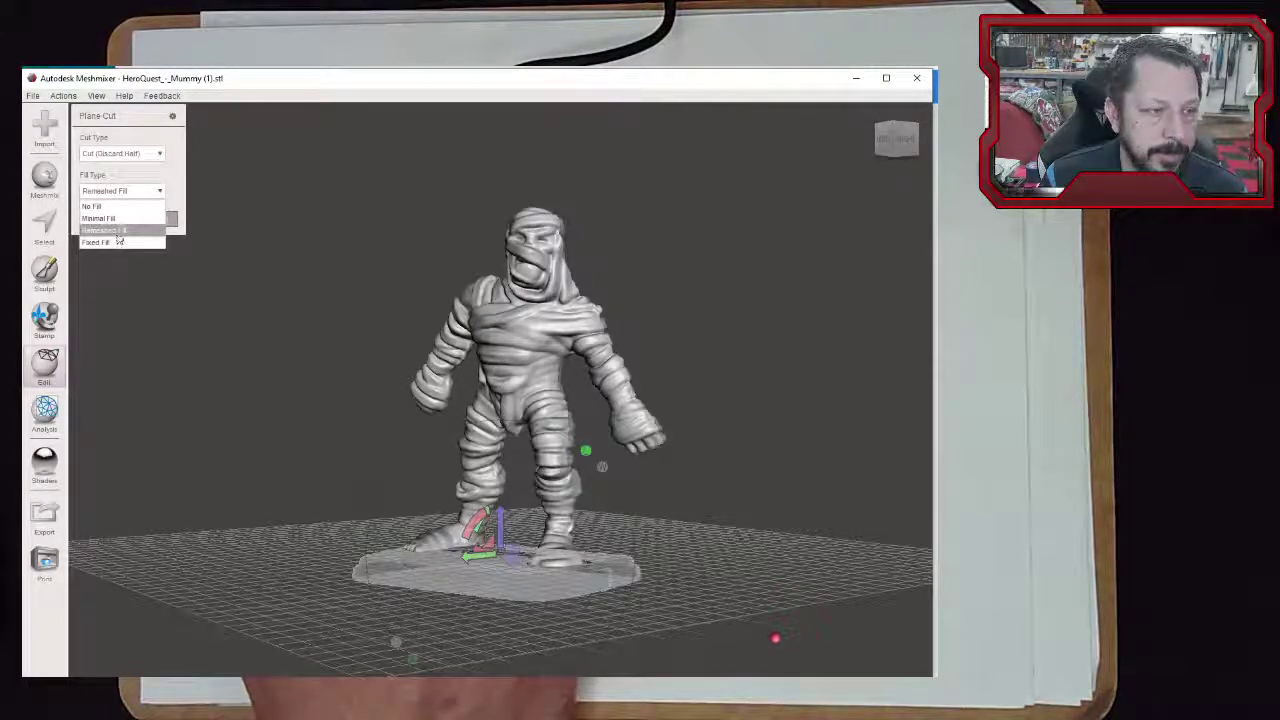
click(135, 194)
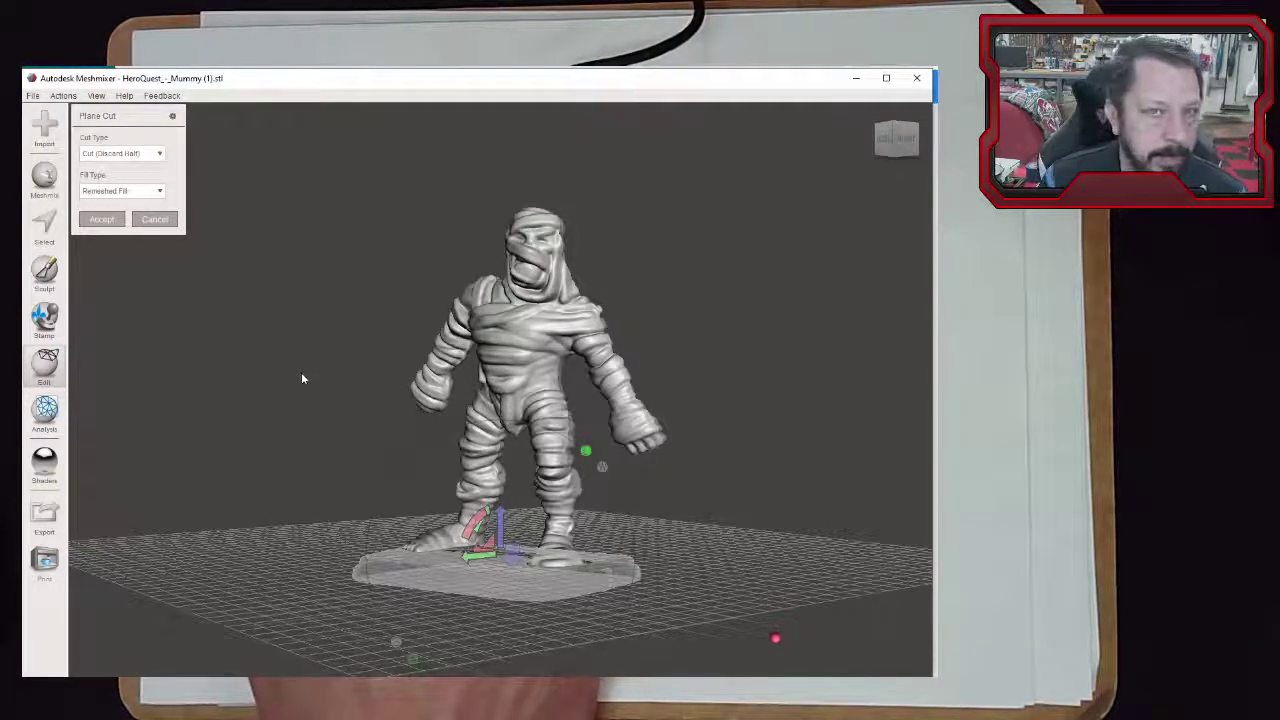
click(106, 220)
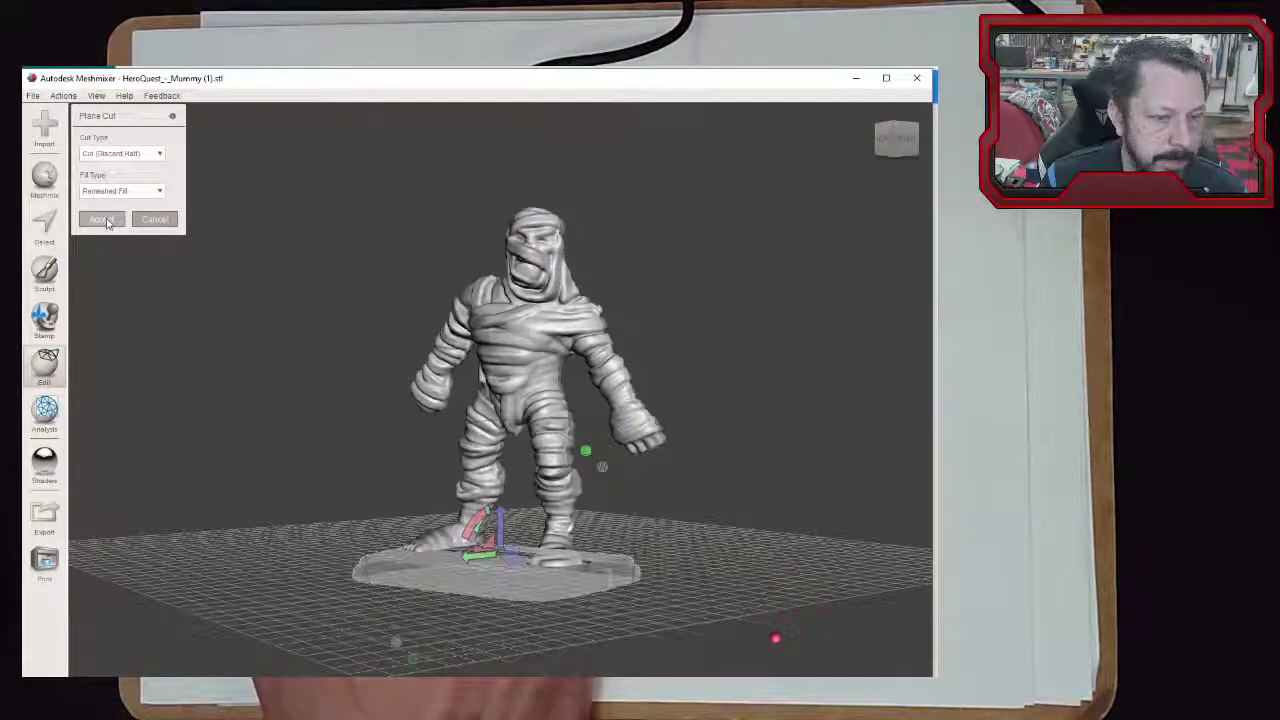
Try to smooth away the leftover sheet joining the mummy's feet with the RobustSmooth sculpting brush
right_drag(451, 612, 453, 495)
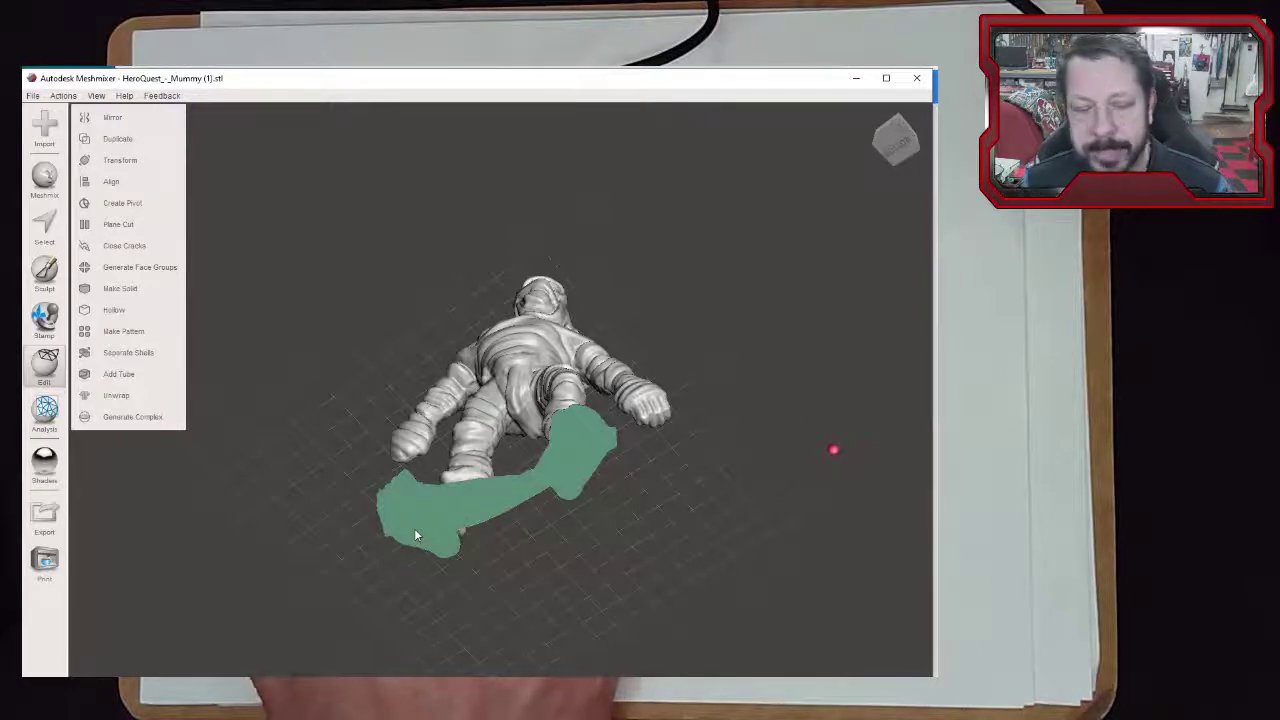
right_drag(520, 506, 603, 686)
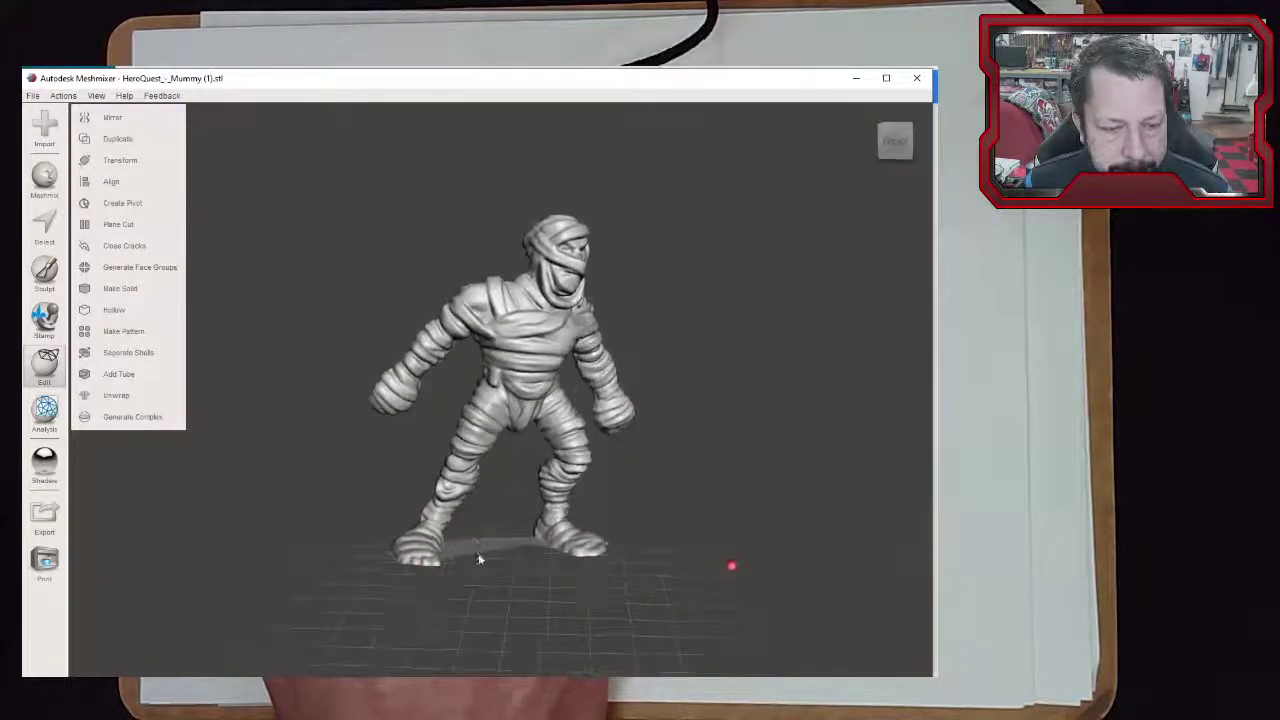
scroll(492, 552, up, 2)
right_drag(488, 586, 526, 596)
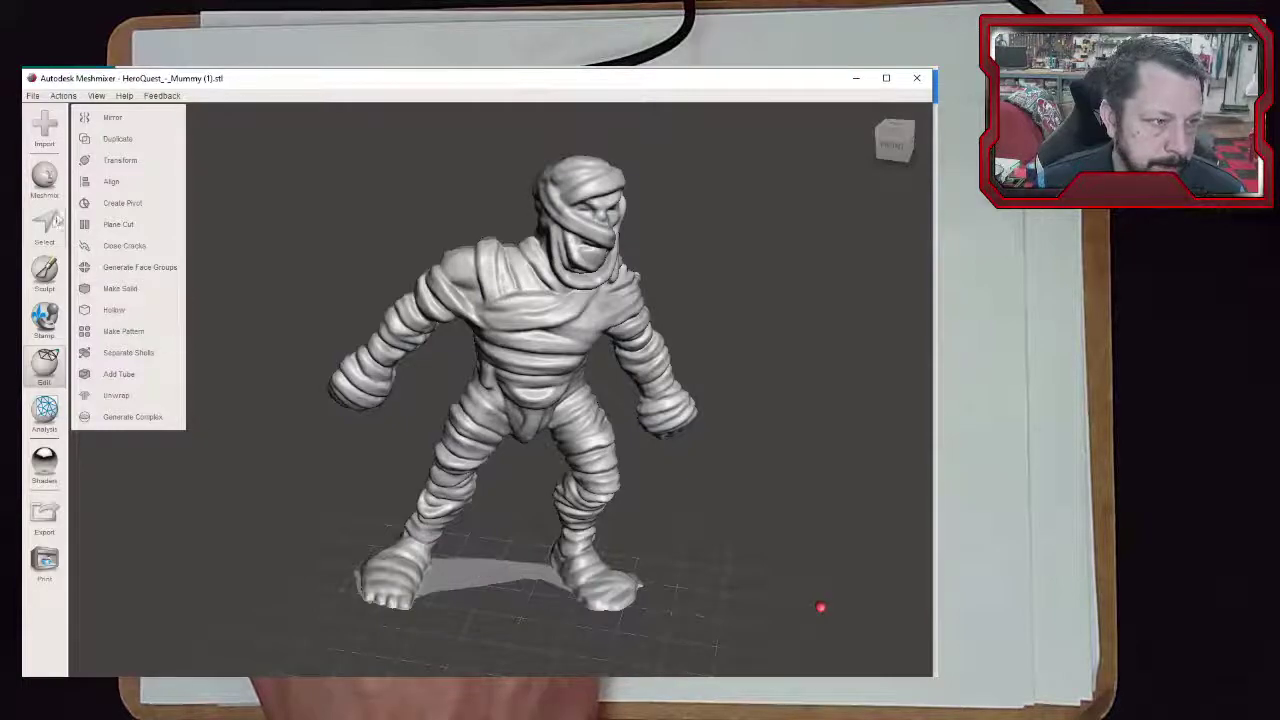
click(43, 274)
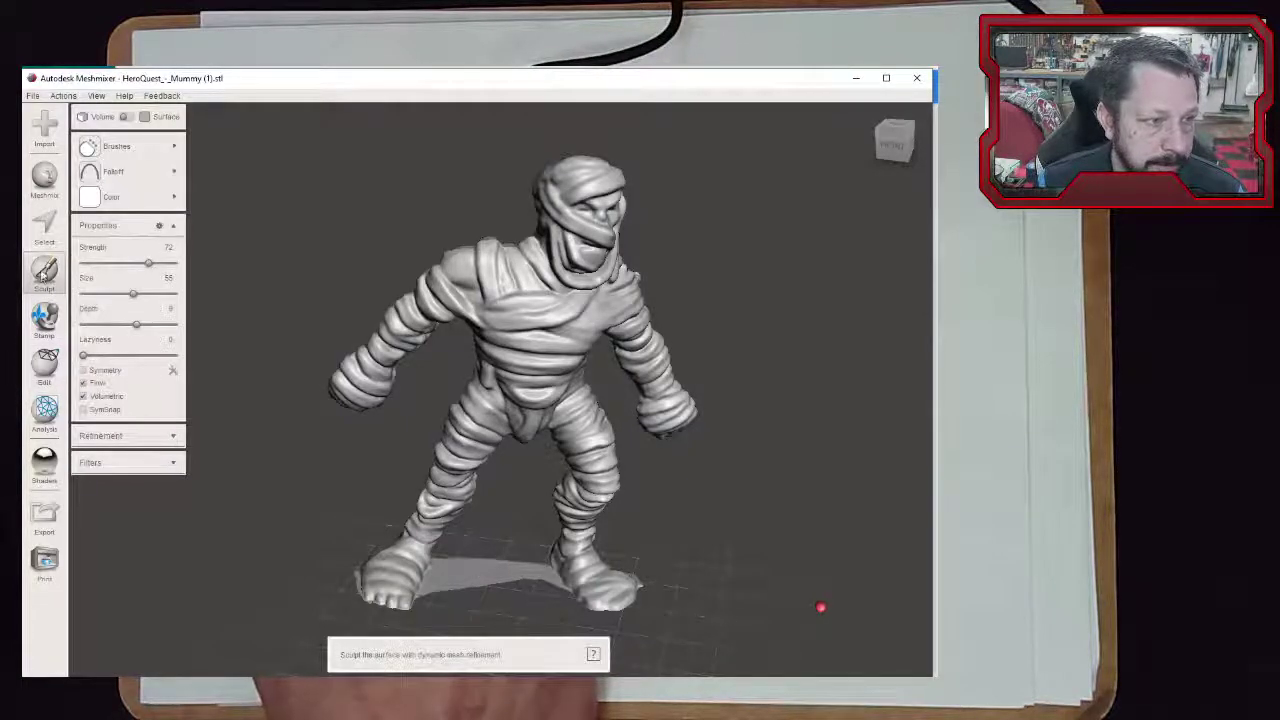
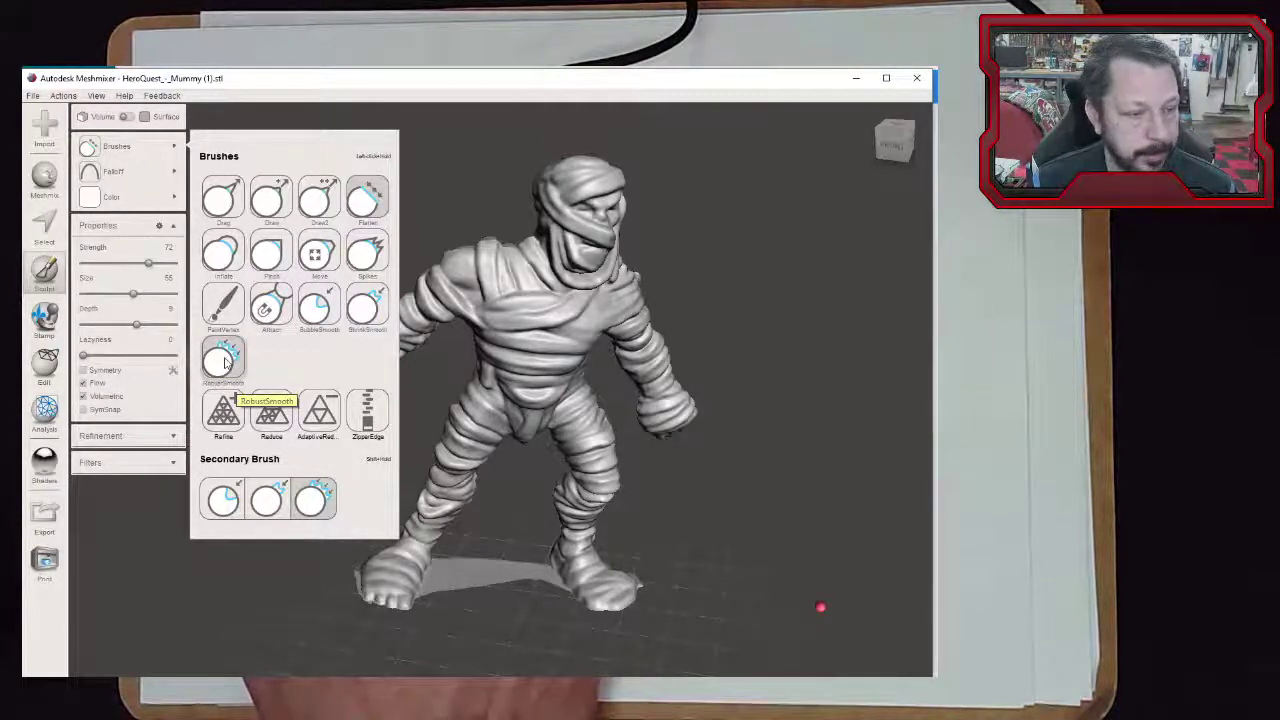
click(224, 362)
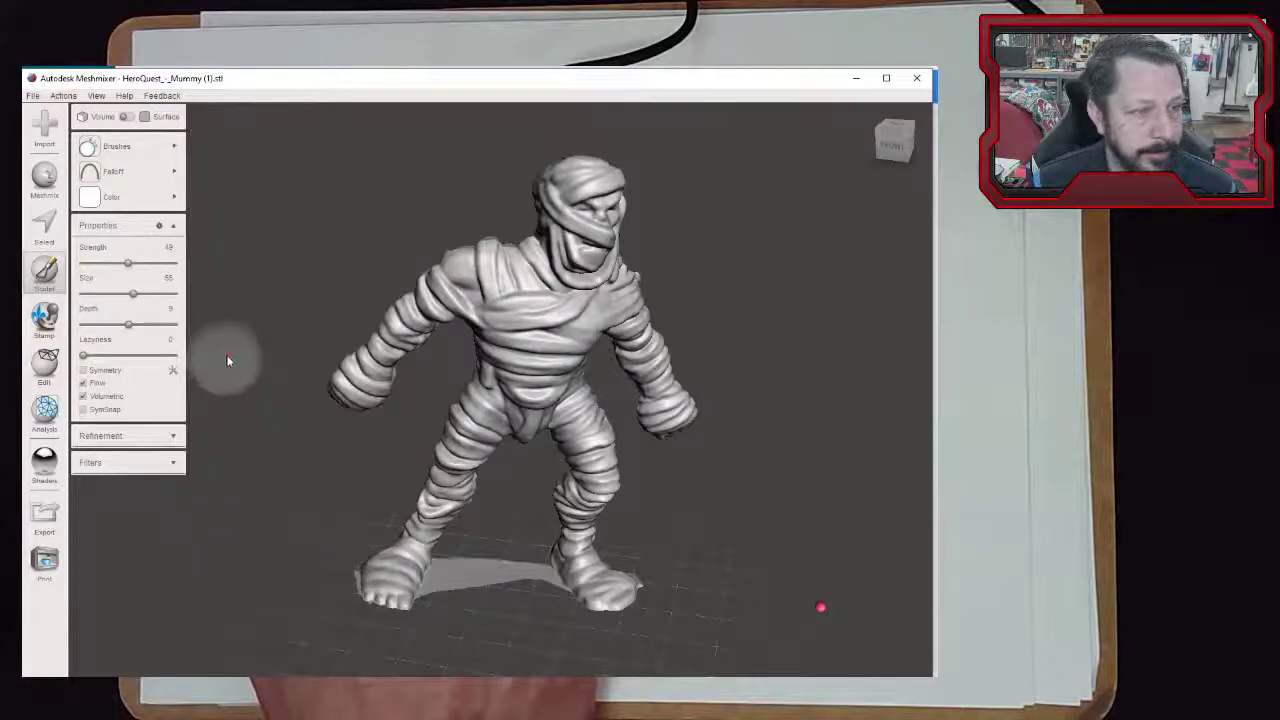
drag(497, 576, 488, 571)
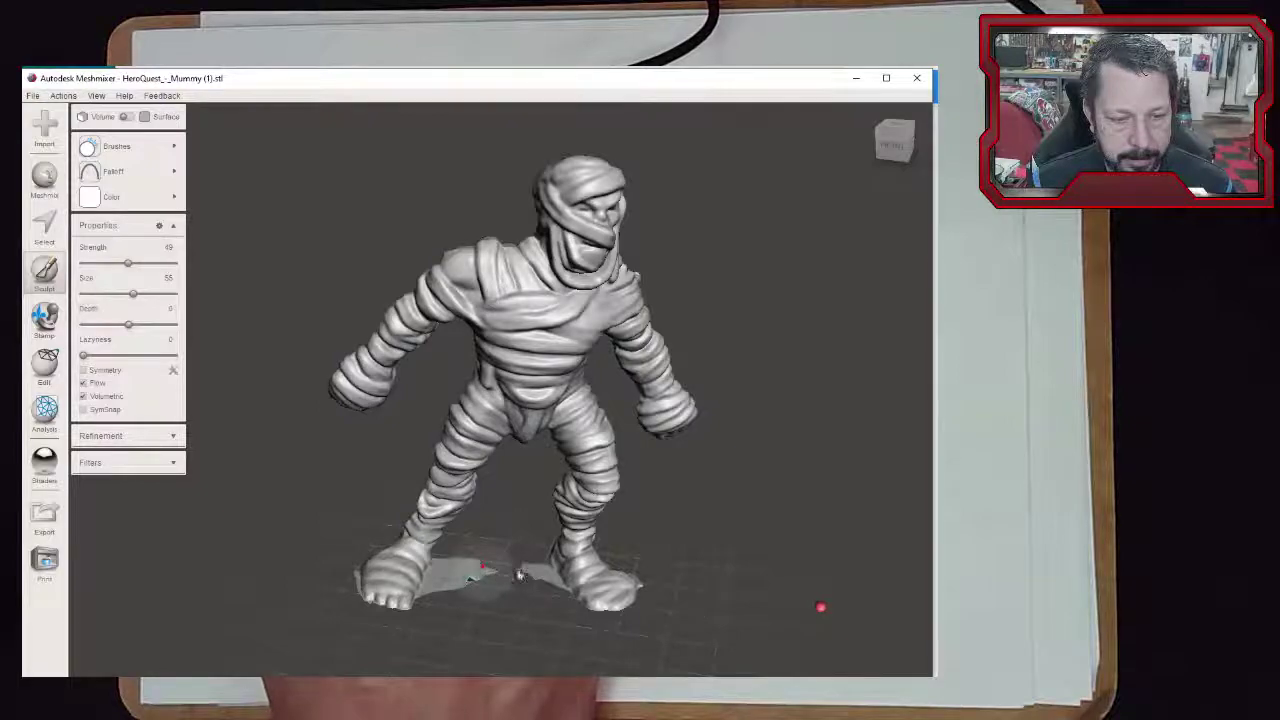
Reduce the sculpting brush size to 31 for working close up around the feet
scroll(524, 580, up, 4)
middle_drag(519, 530, 566, 540)
right_drag(389, 314, 567, 416)
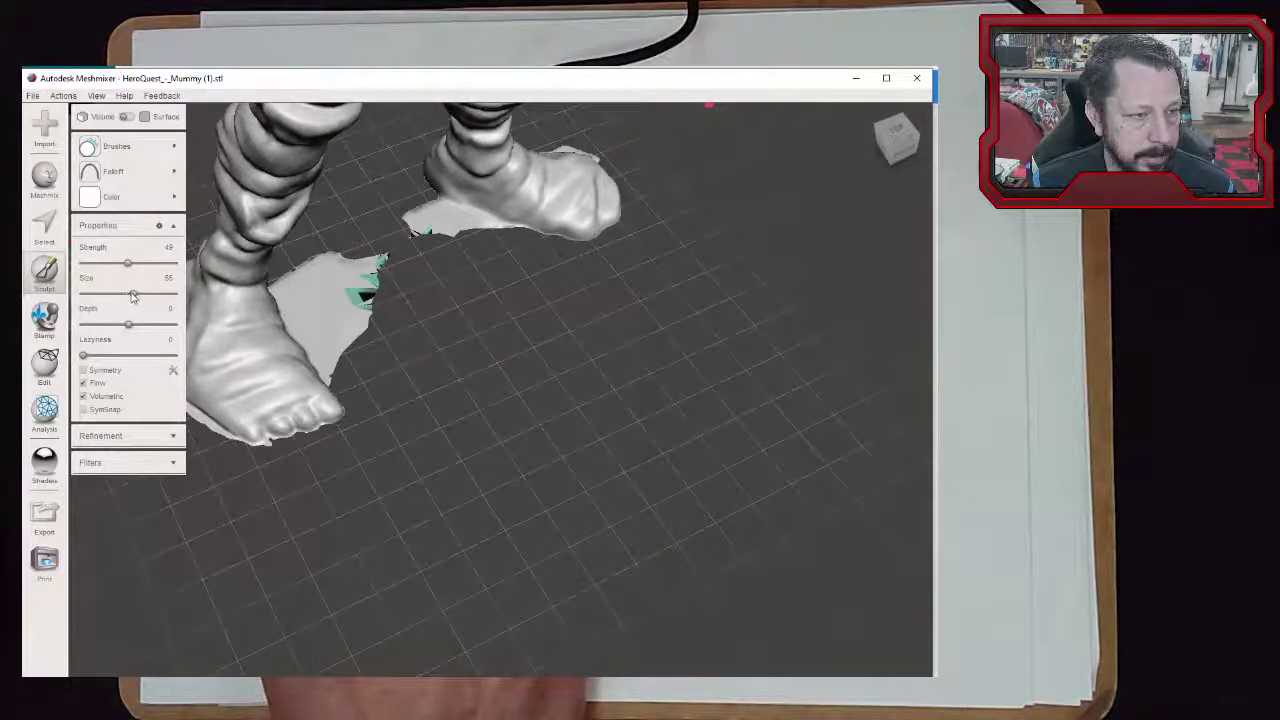
drag(101, 297, 97, 294)
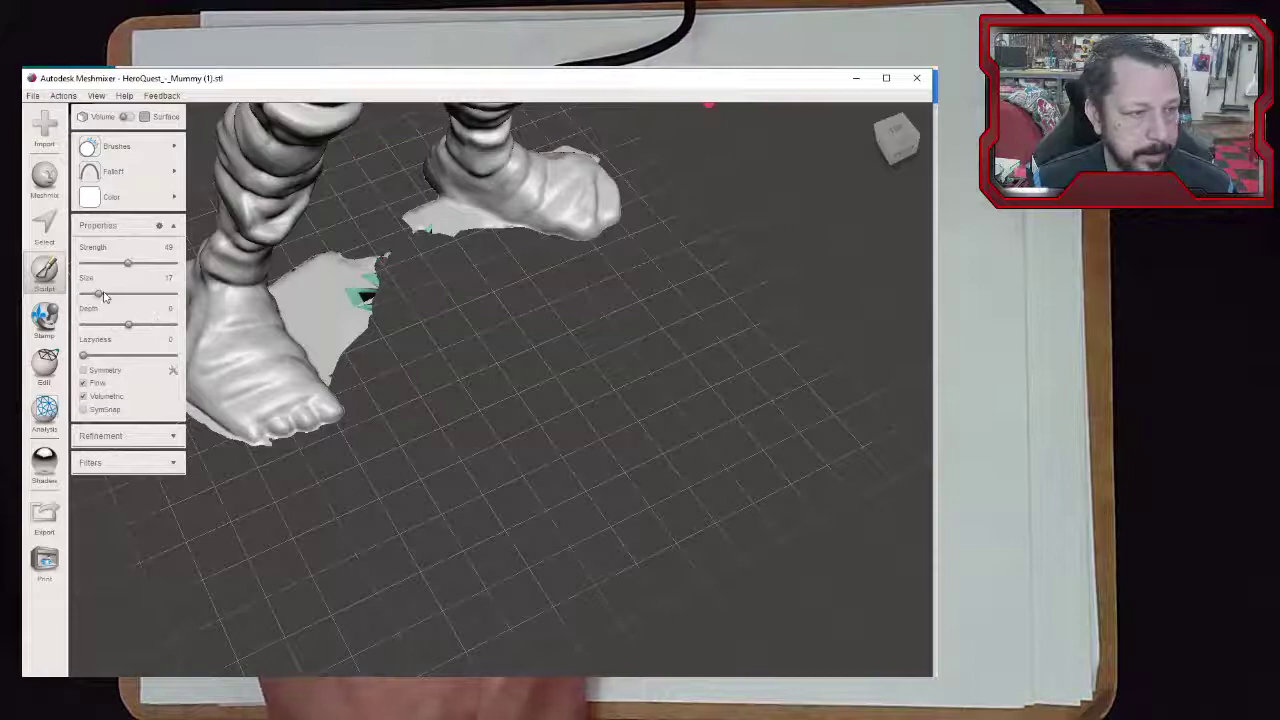
drag(113, 293, 116, 293)
Try the smaller RobustSmooth brush on the torn edges of the leftover sheet and inspect them close up
mouse_move(411, 238)
mouse_down()
mouse_move(453, 232)
mouse_move(351, 209)
mouse_move(418, 236)
mouse_up()
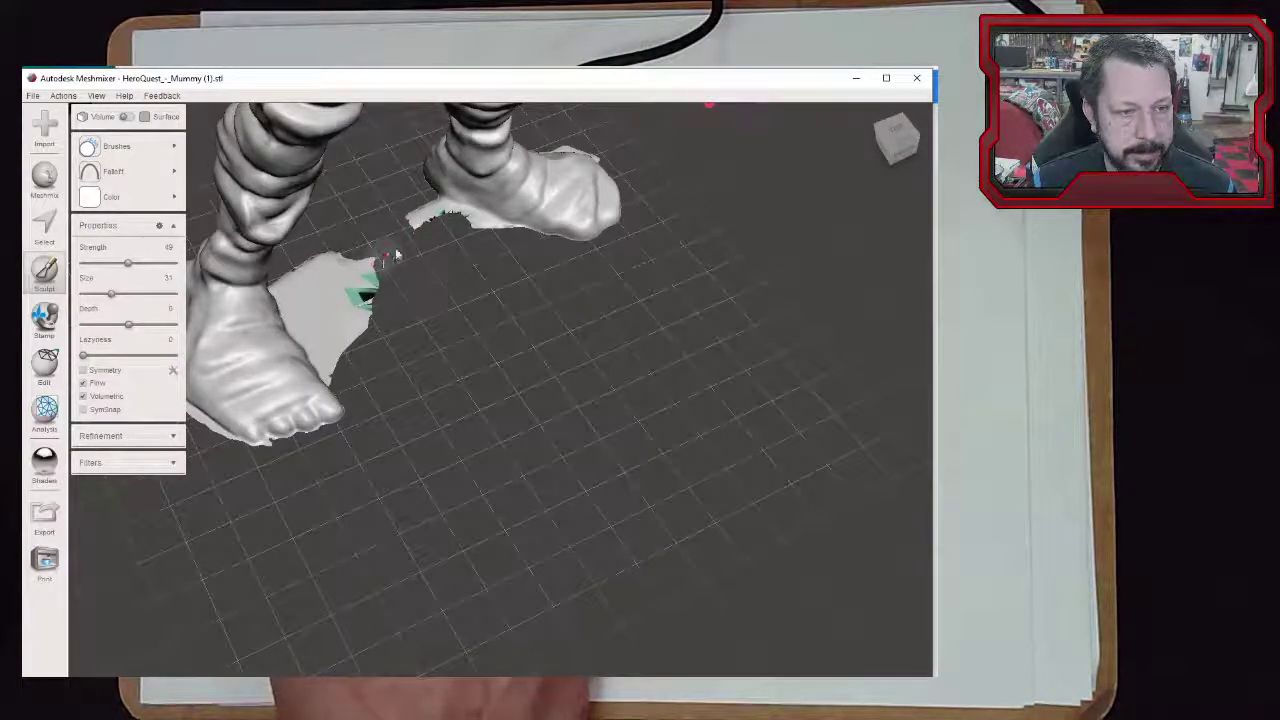
scroll(385, 272, up, 10)
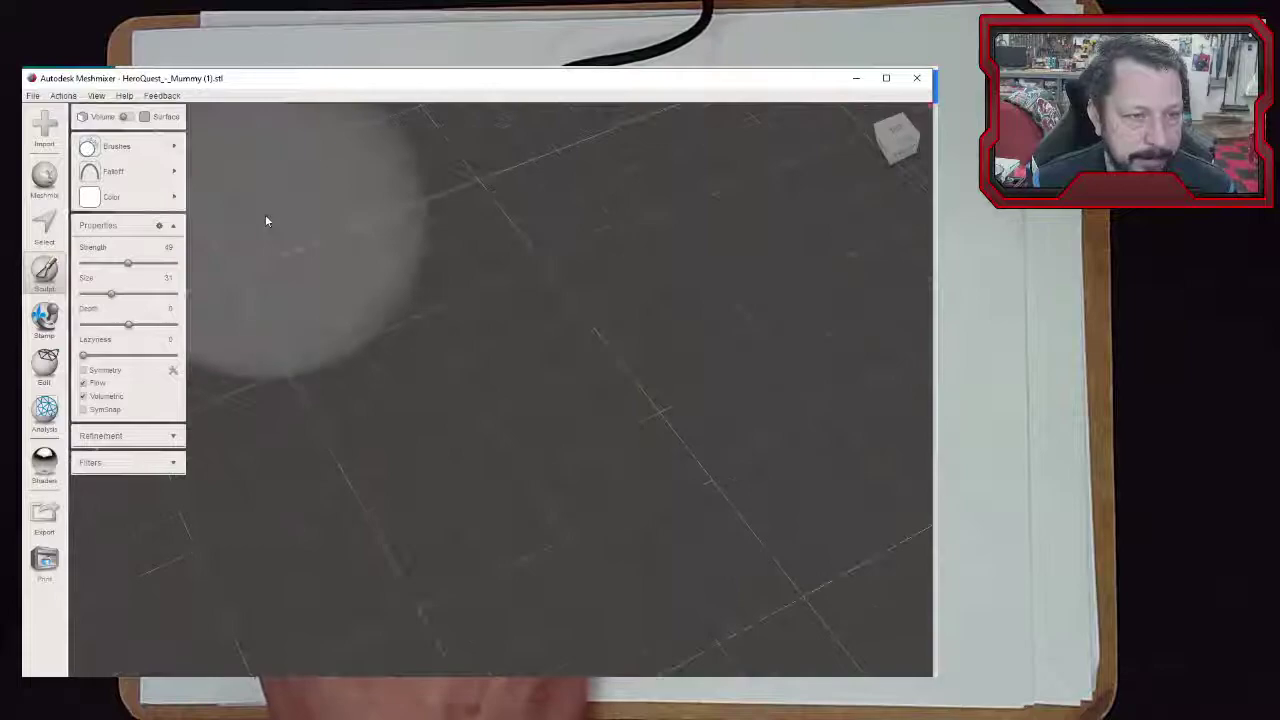
scroll(370, 231, down, 8)
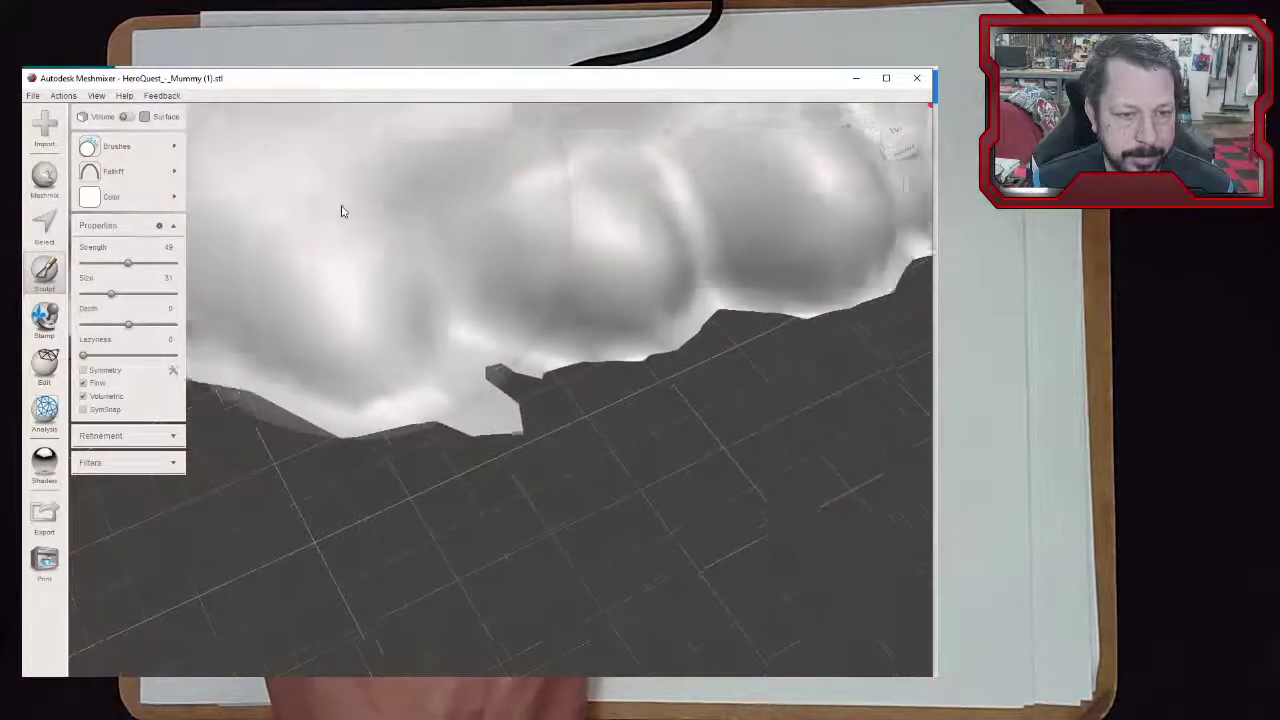
scroll(691, 249, down, 4)
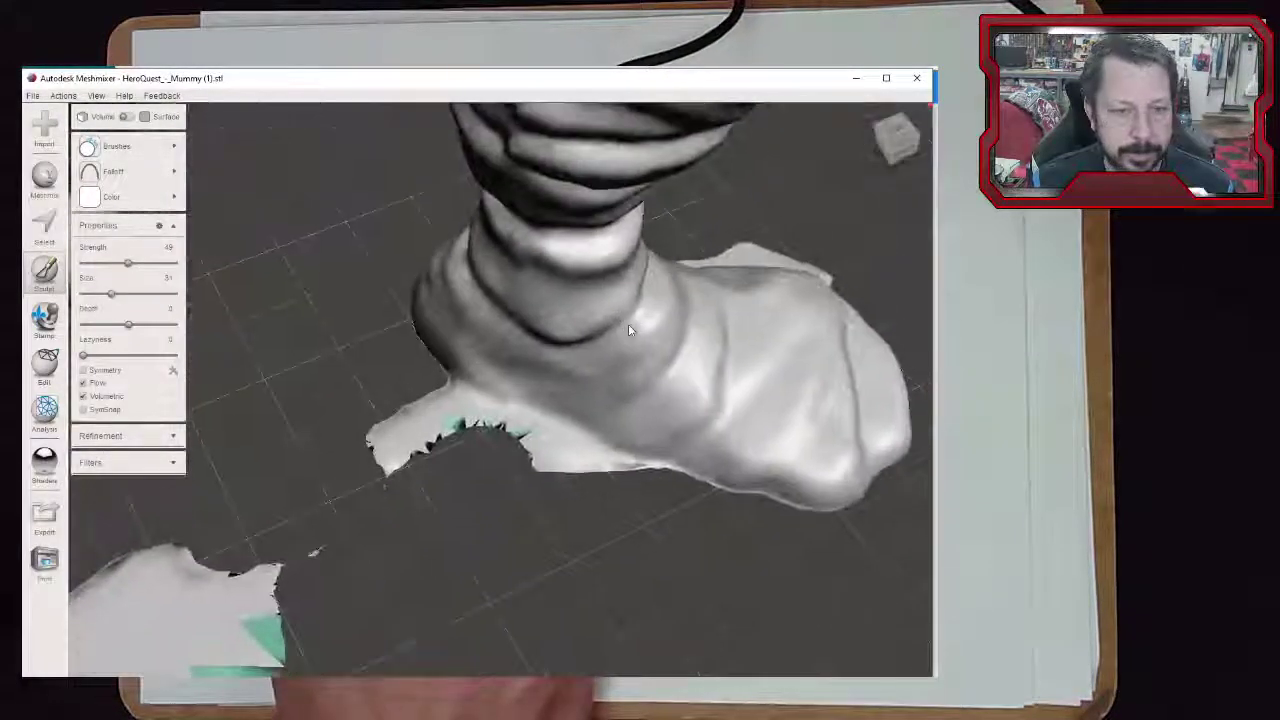
middle_drag(500, 460, 628, 332)
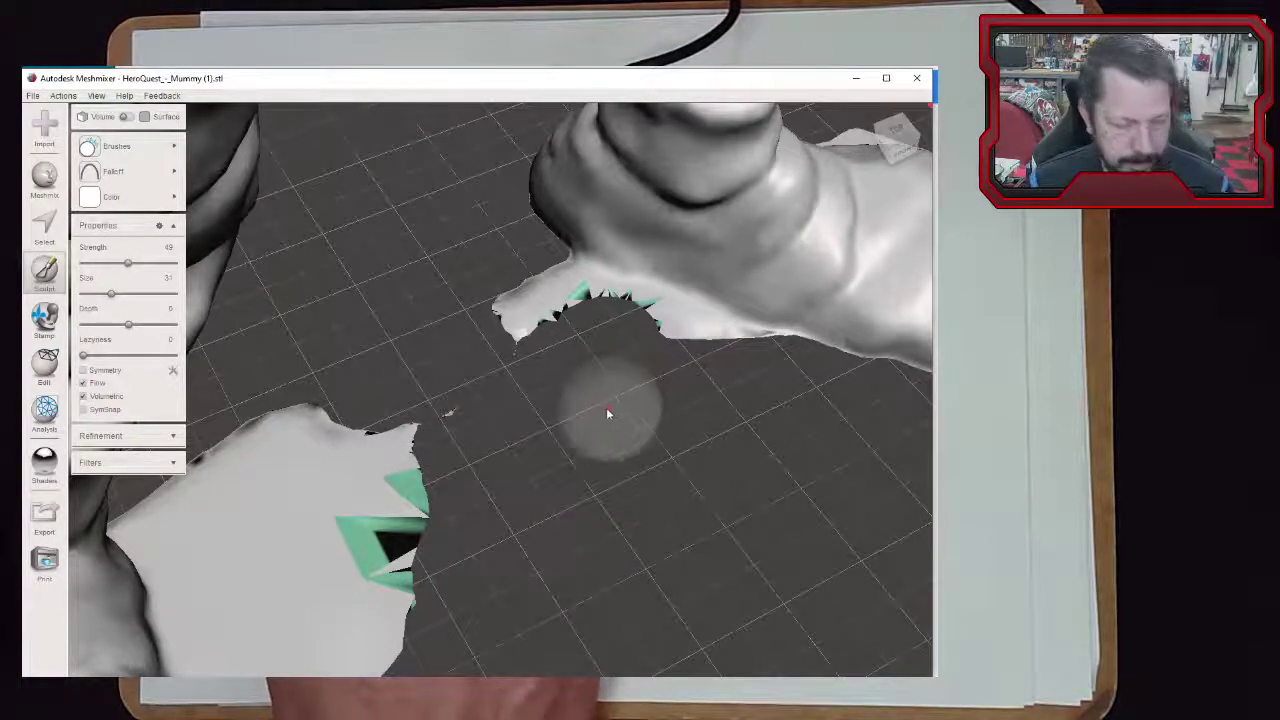
Undo all the RobustSmooth strokes on the sheet between the feet
key(ctrl+z)
key(ctrl+z)
key(ctrl+z)
key(ctrl+z)
key(ctrl+z)
key(ctrl+z)
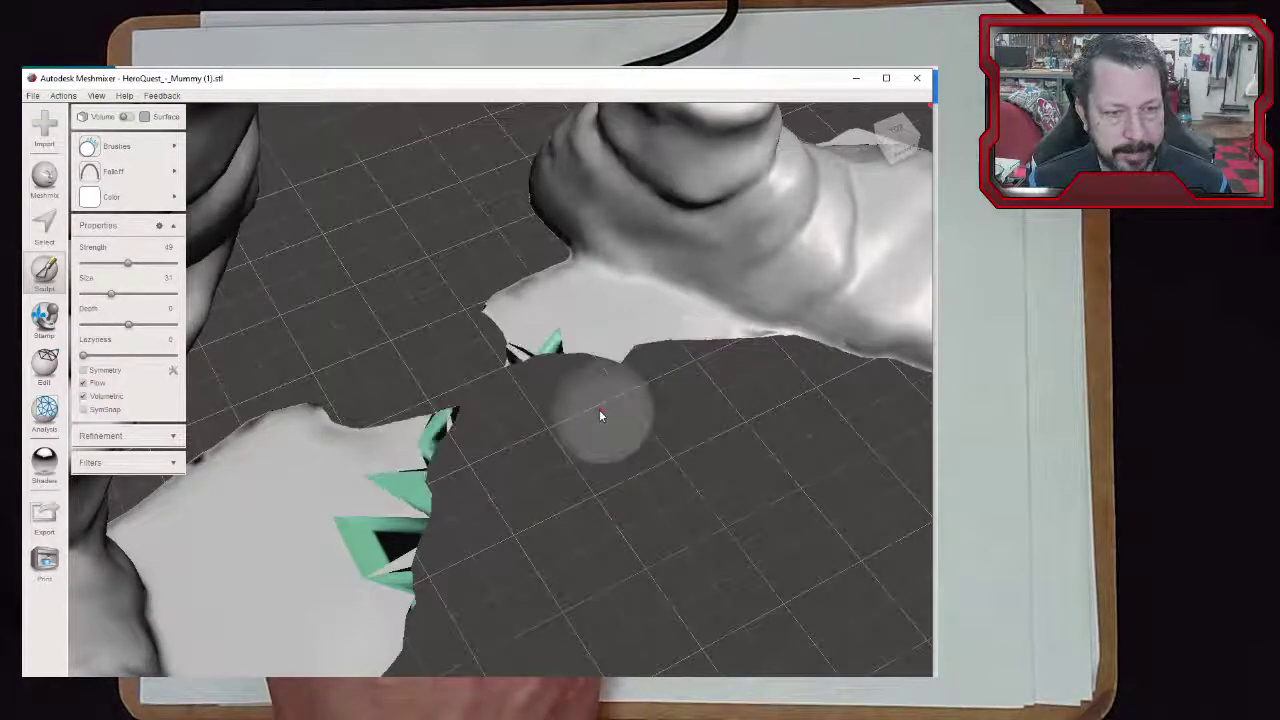
Switch to the Draw2 brush and sculpt the front edge of the leftover sheet between the feet inward
right_drag(672, 474, 553, 470)
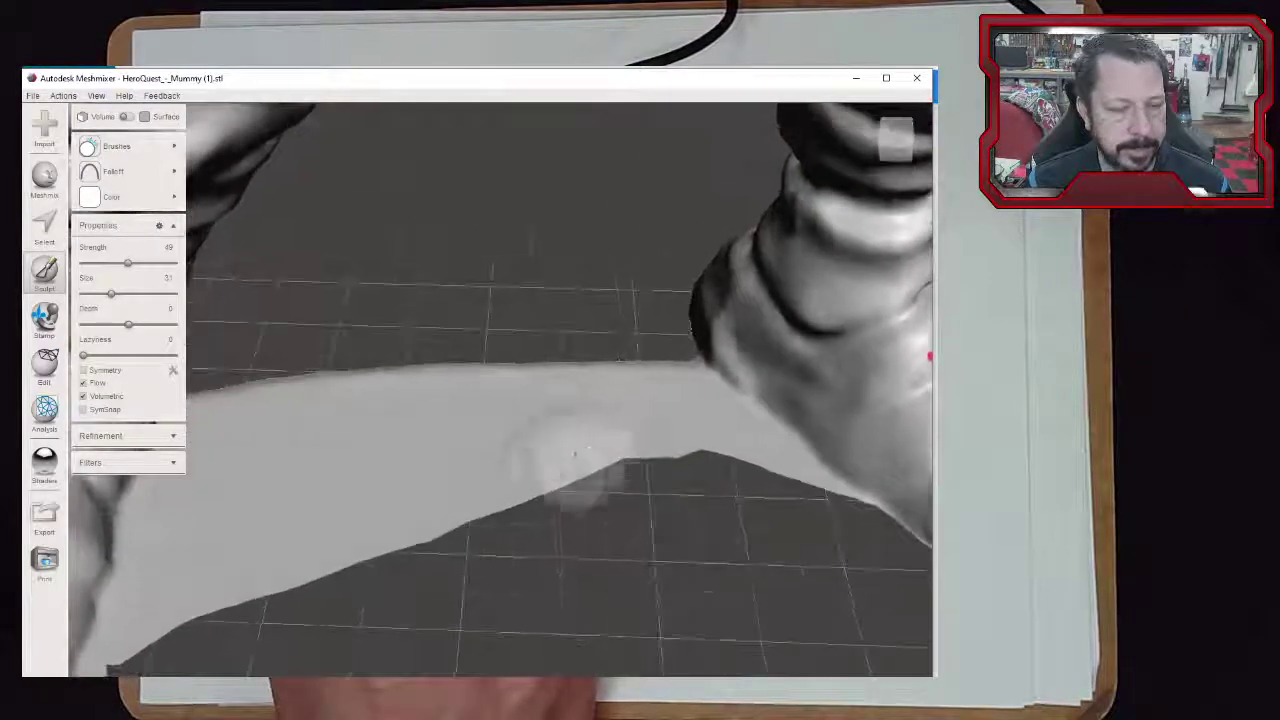
scroll(474, 491, down, 5)
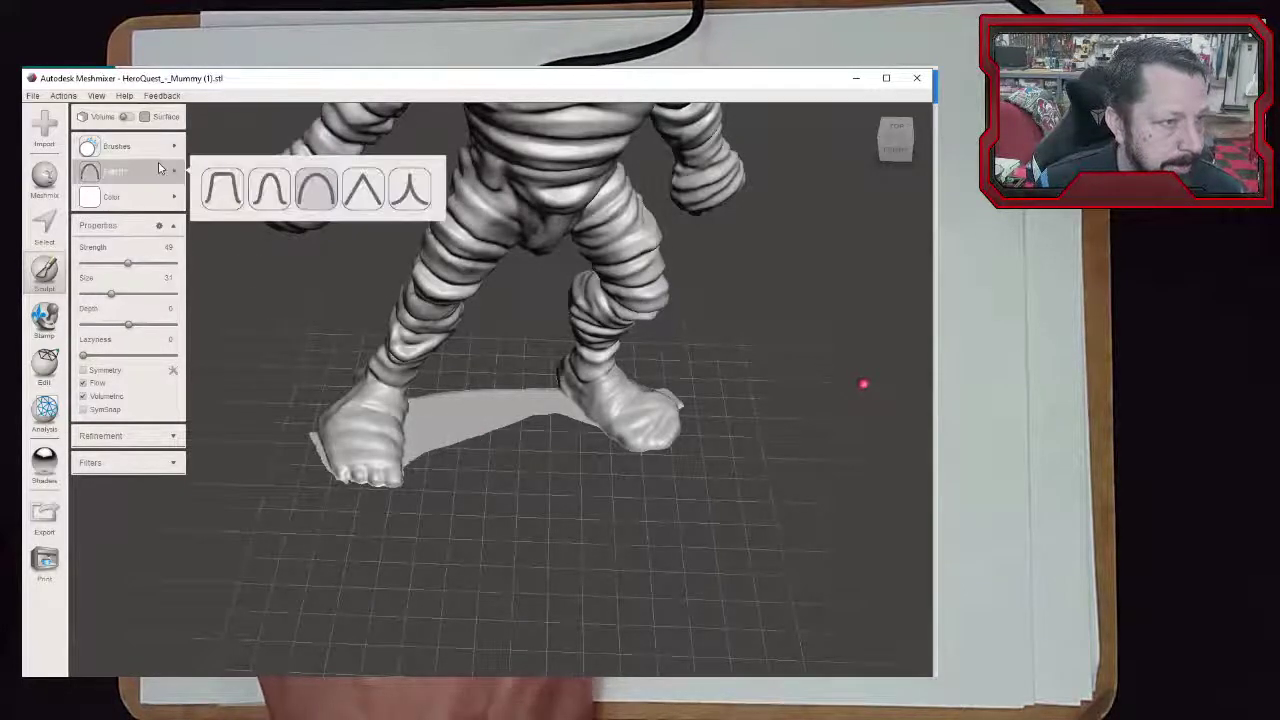
mouse_move(118, 148)
click(322, 201)
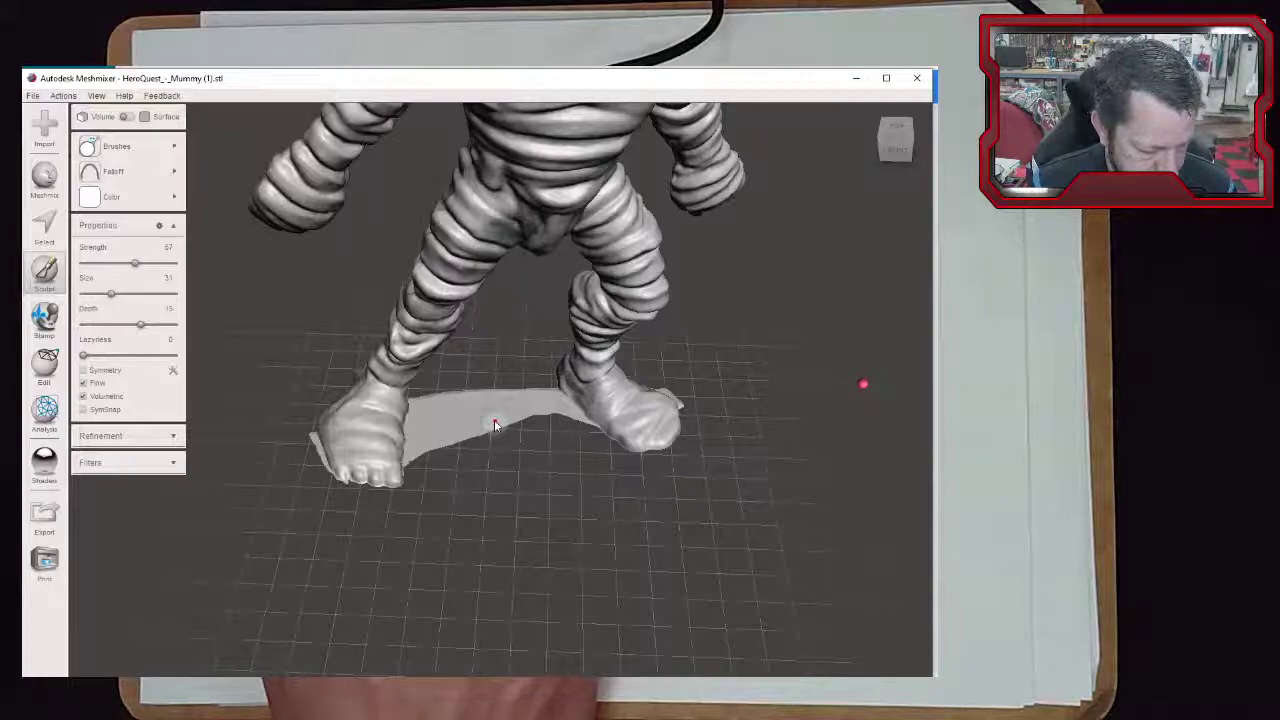
mouse_move(494, 423)
mouse_down()
mouse_move(518, 413)
mouse_move(466, 432)
mouse_move(449, 406)
mouse_up()
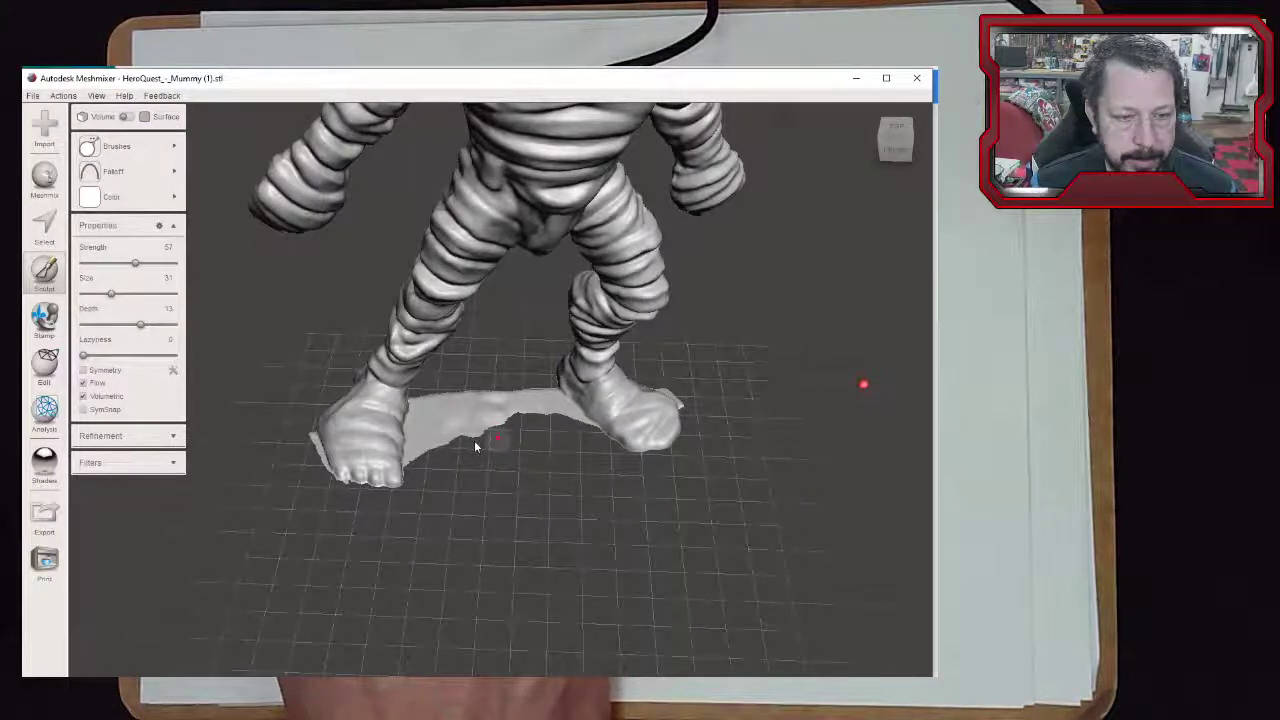
mouse_move(498, 420)
mouse_down()
mouse_move(524, 416)
mouse_move(445, 436)
mouse_up()
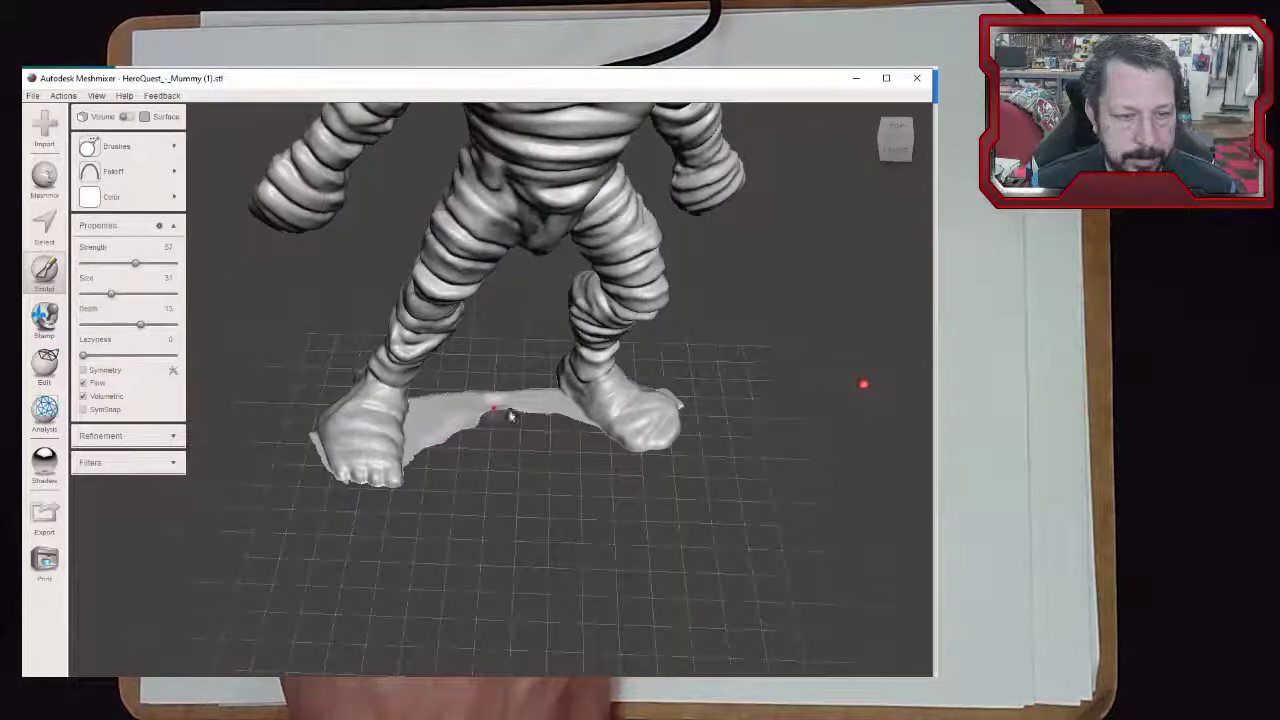
right_drag(760, 474, 580, 600)
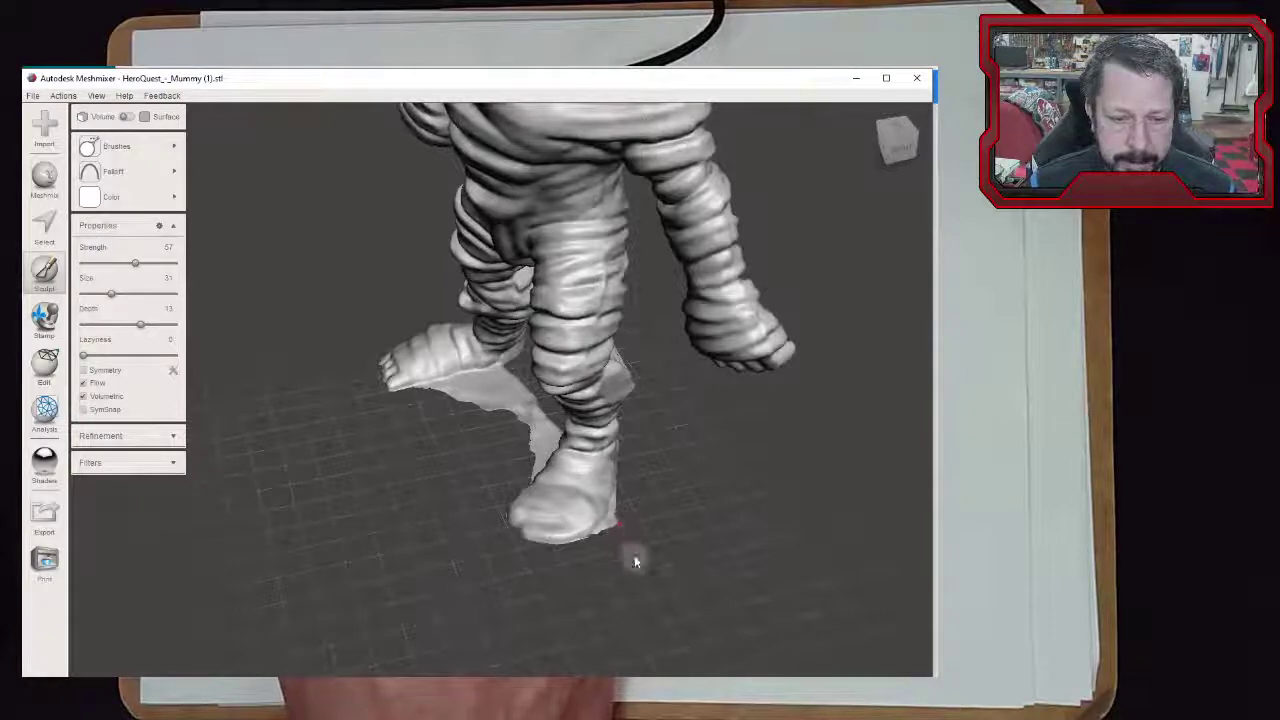
mouse_move(610, 523)
right_down()
mouse_move(292, 506)
mouse_move(334, 496)
right_up()
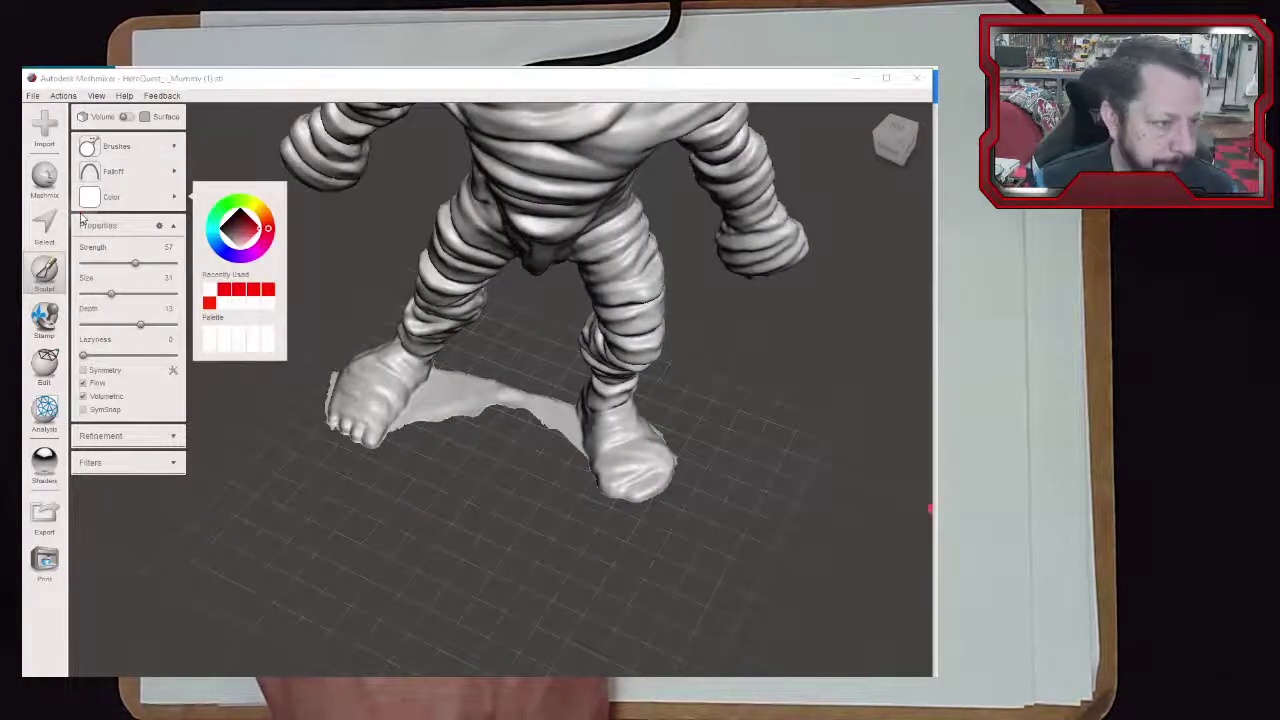
Look through the Meshmix primitives library and examine the leftover rim around the mummy's toes
click(43, 180)
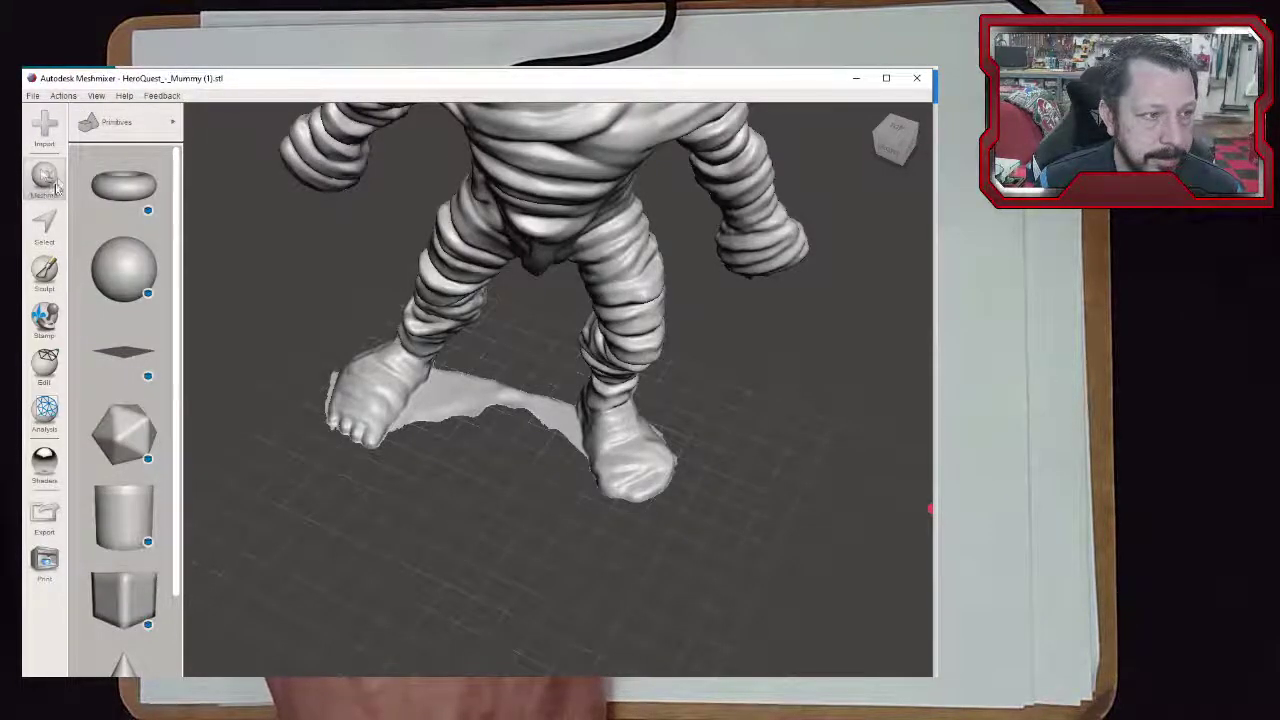
scroll(105, 300, down, 3)
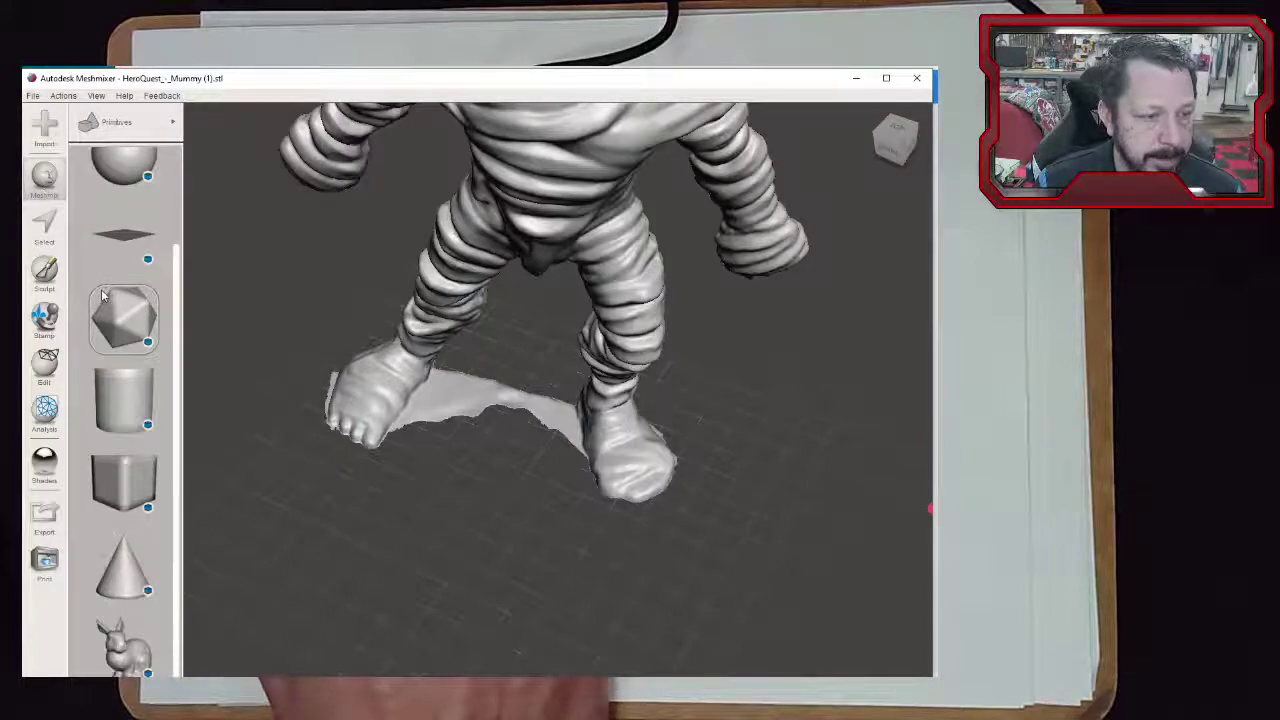
scroll(101, 313, up, 2)
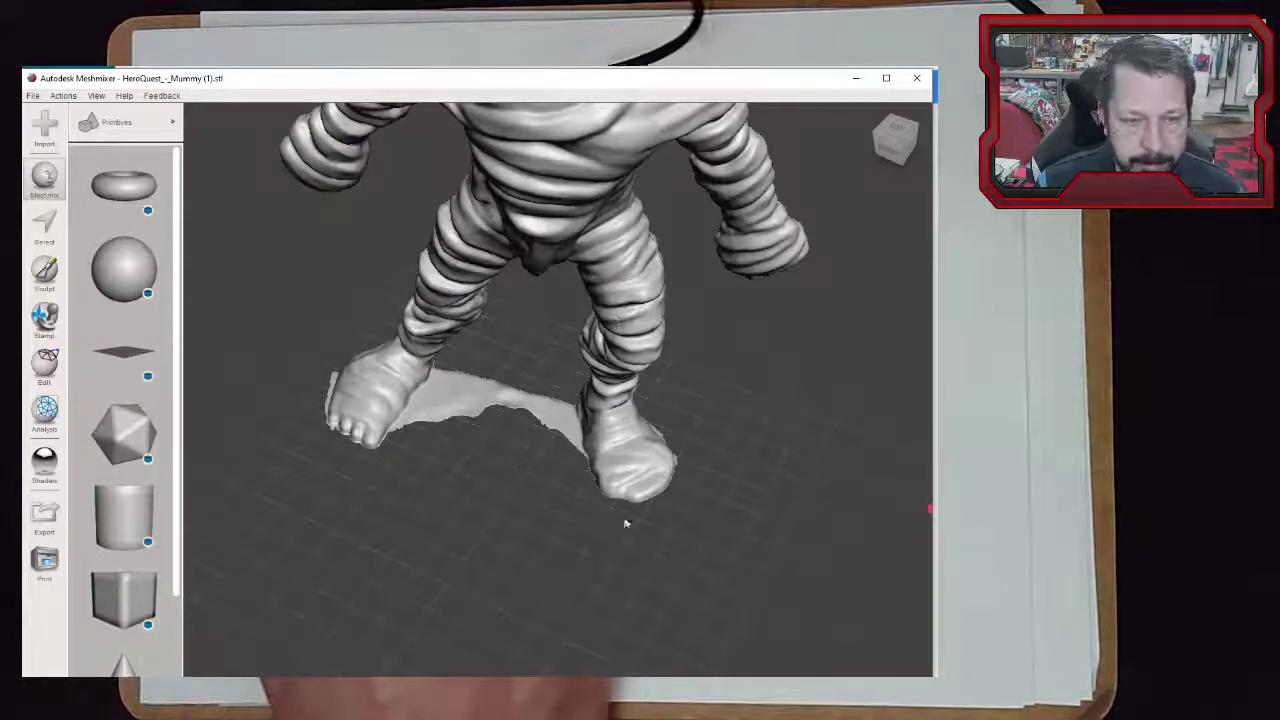
scroll(118, 545, down, 2)
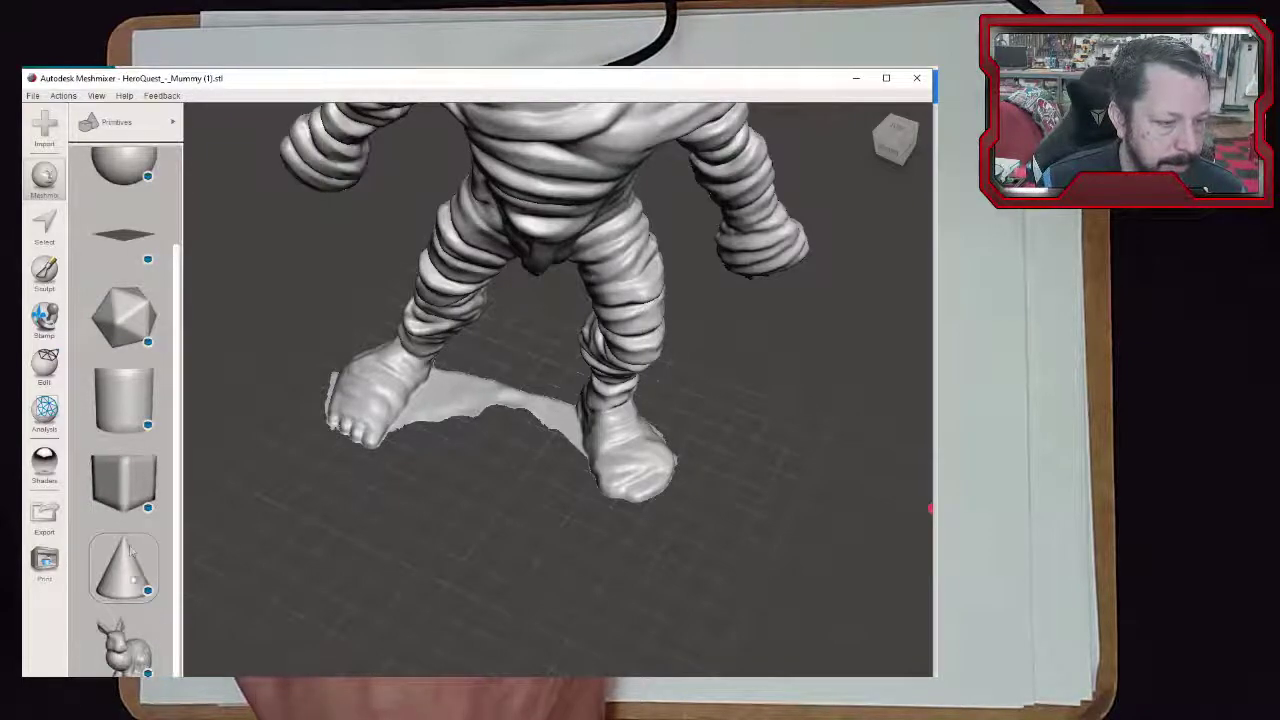
scroll(124, 520, up, 2)
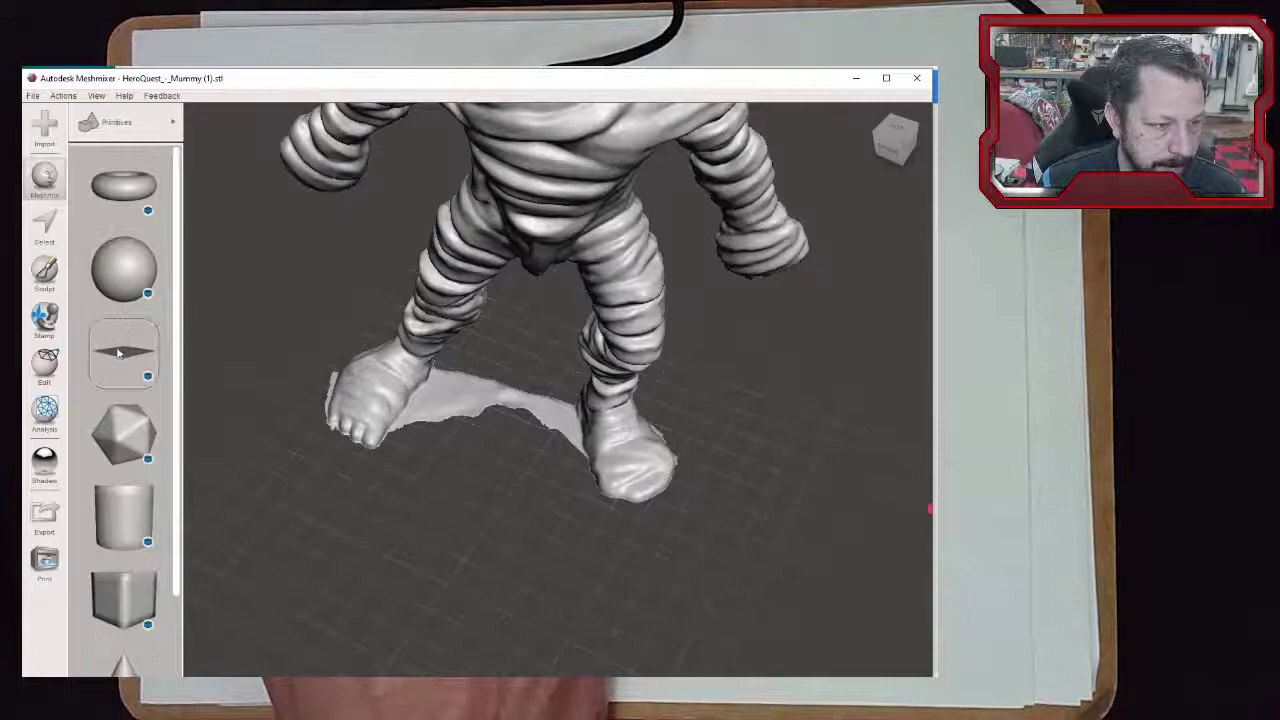
scroll(124, 325, down, 2)
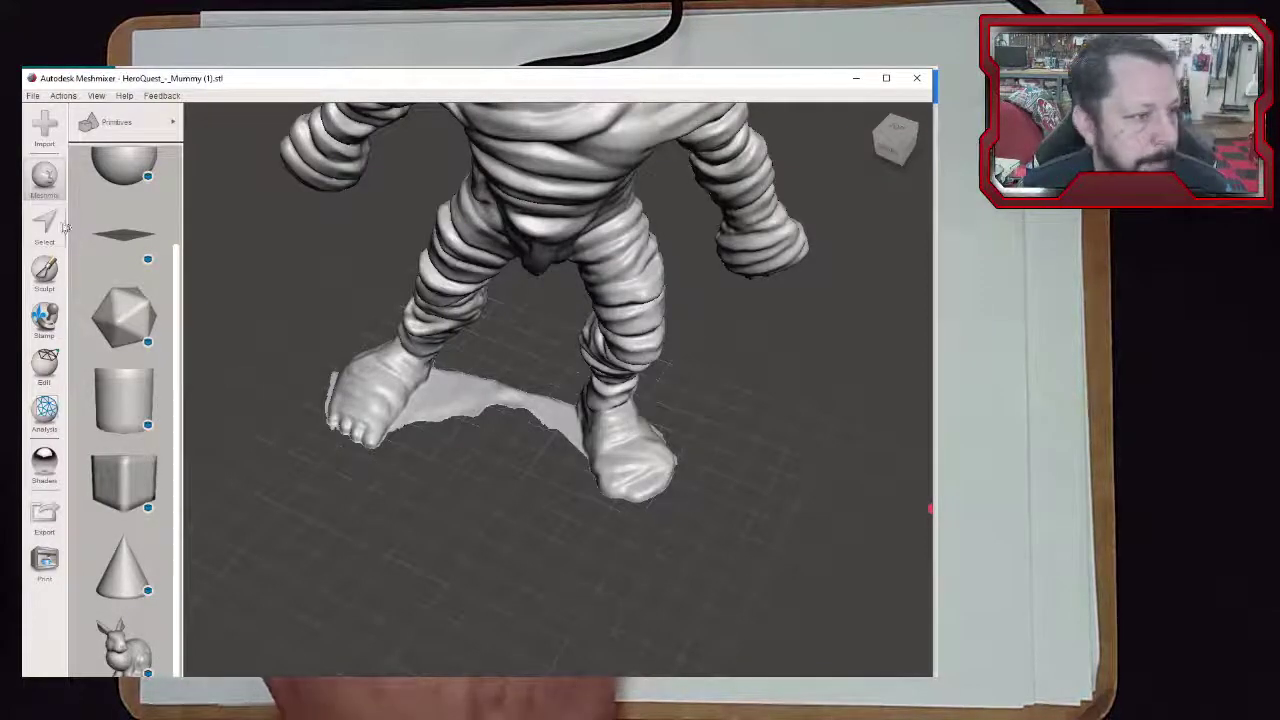
scroll(441, 472, down, 1)
scroll(443, 472, up, 8)
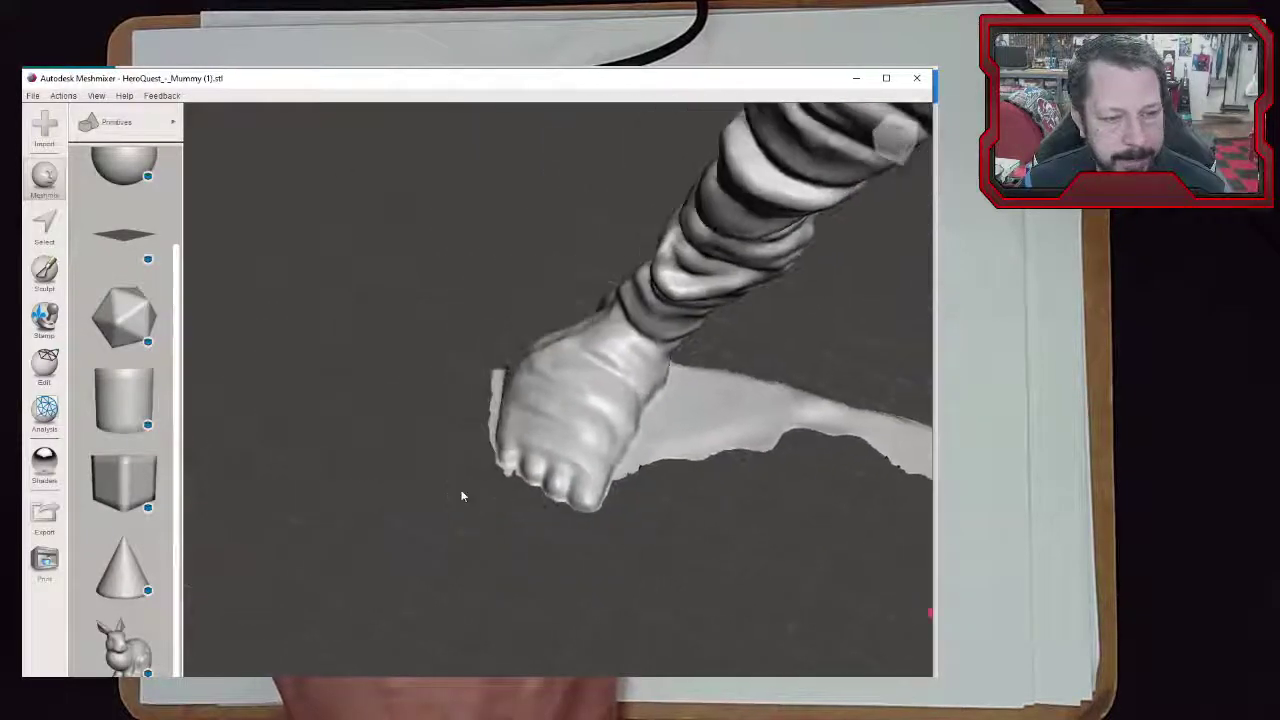
scroll(462, 496, up, 5)
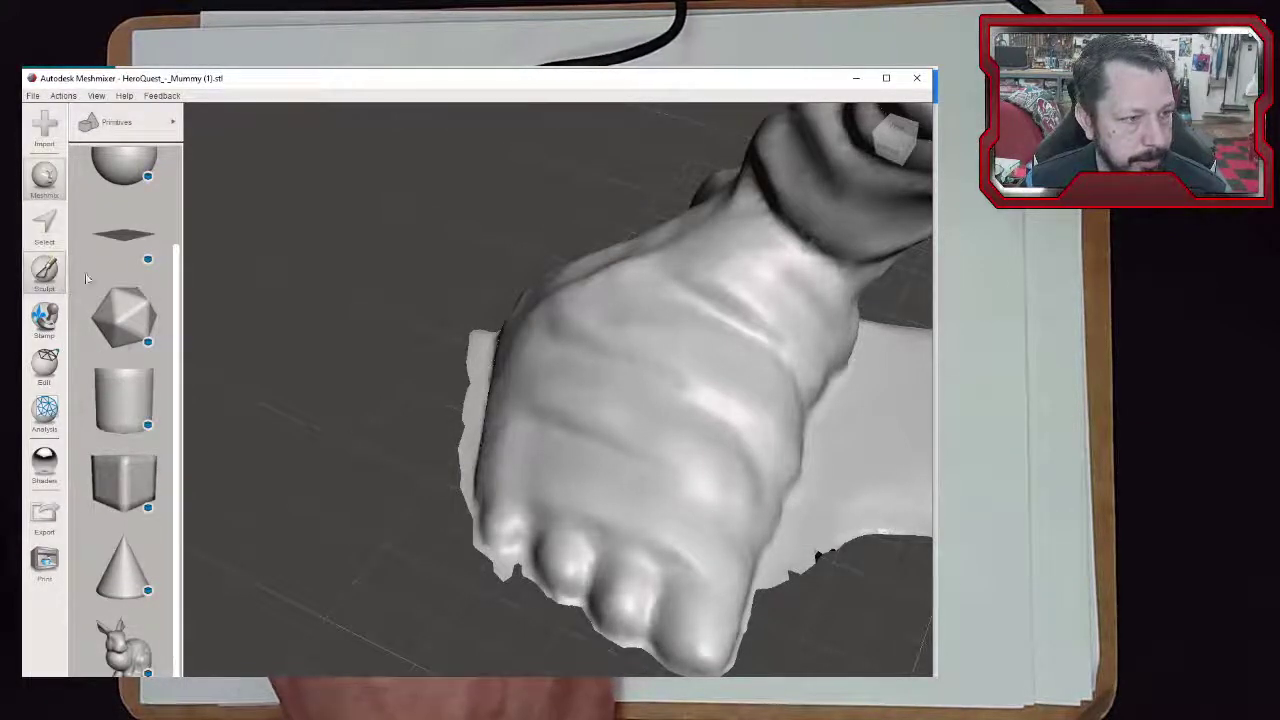
Switch to the Draw sculpting brush and set its strength to 72 and its size to 17
click(44, 270)
mouse_move(133, 149)
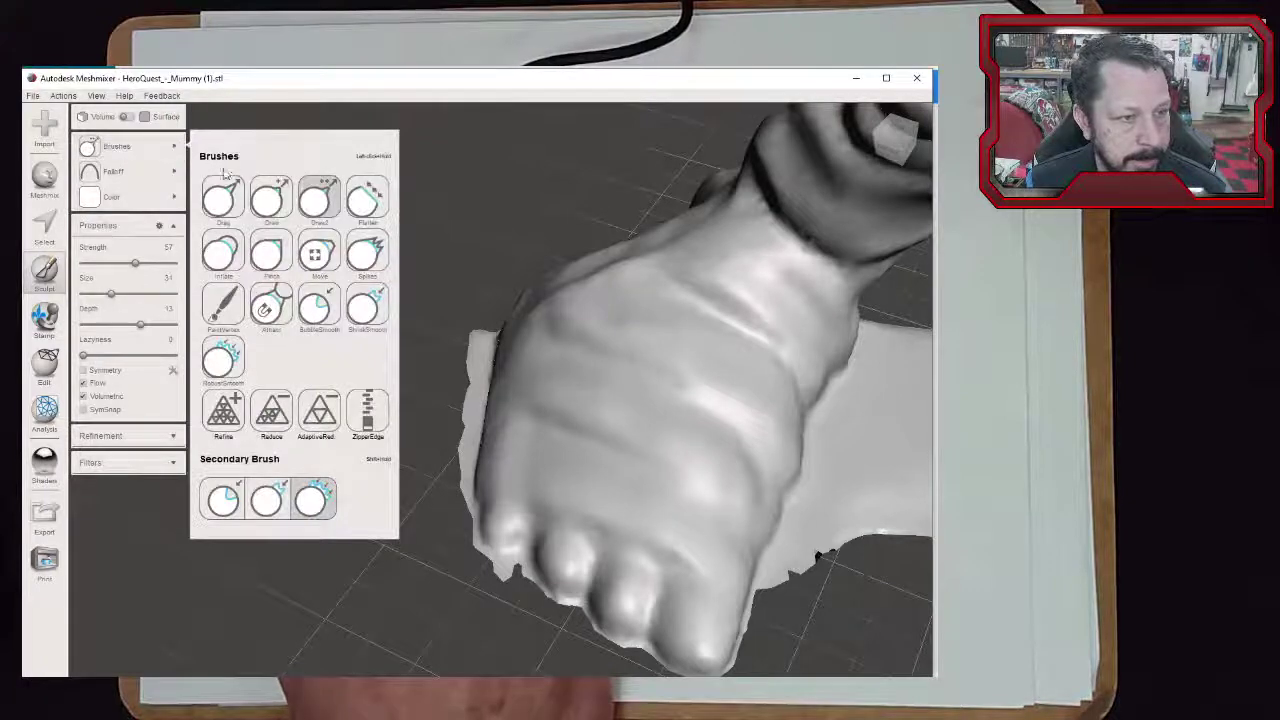
click(270, 200)
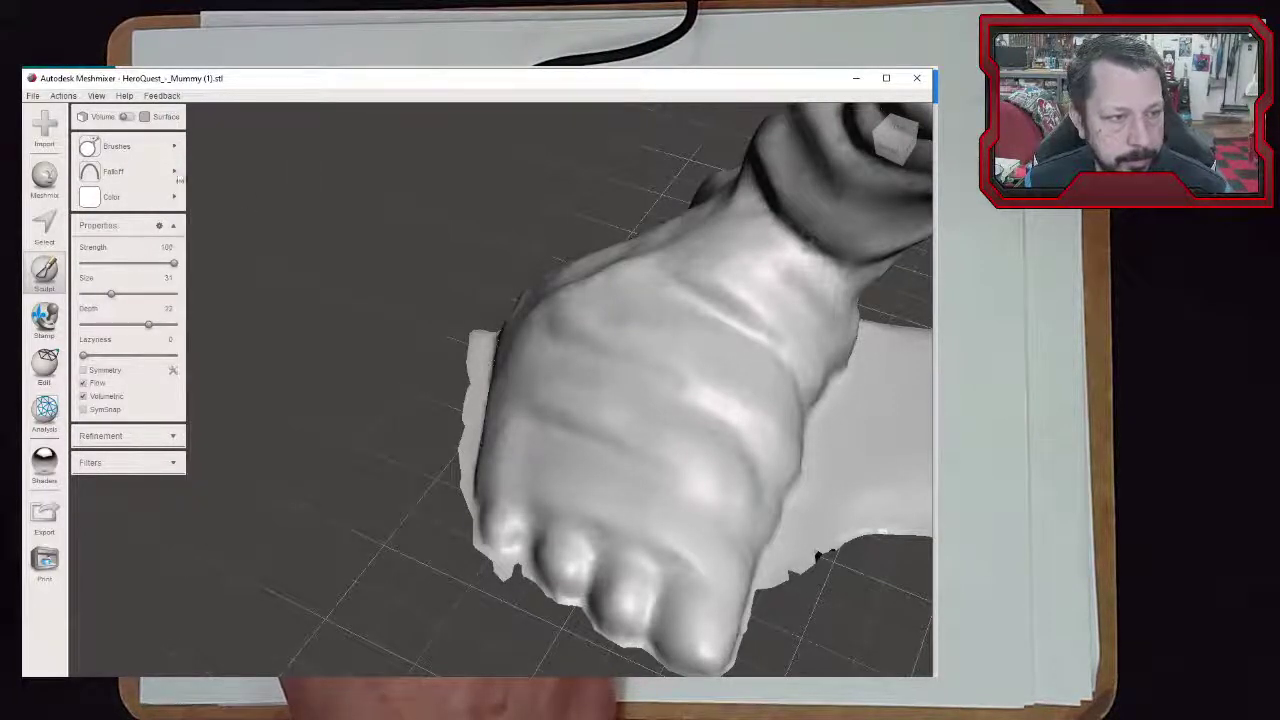
mouse_move(130, 175)
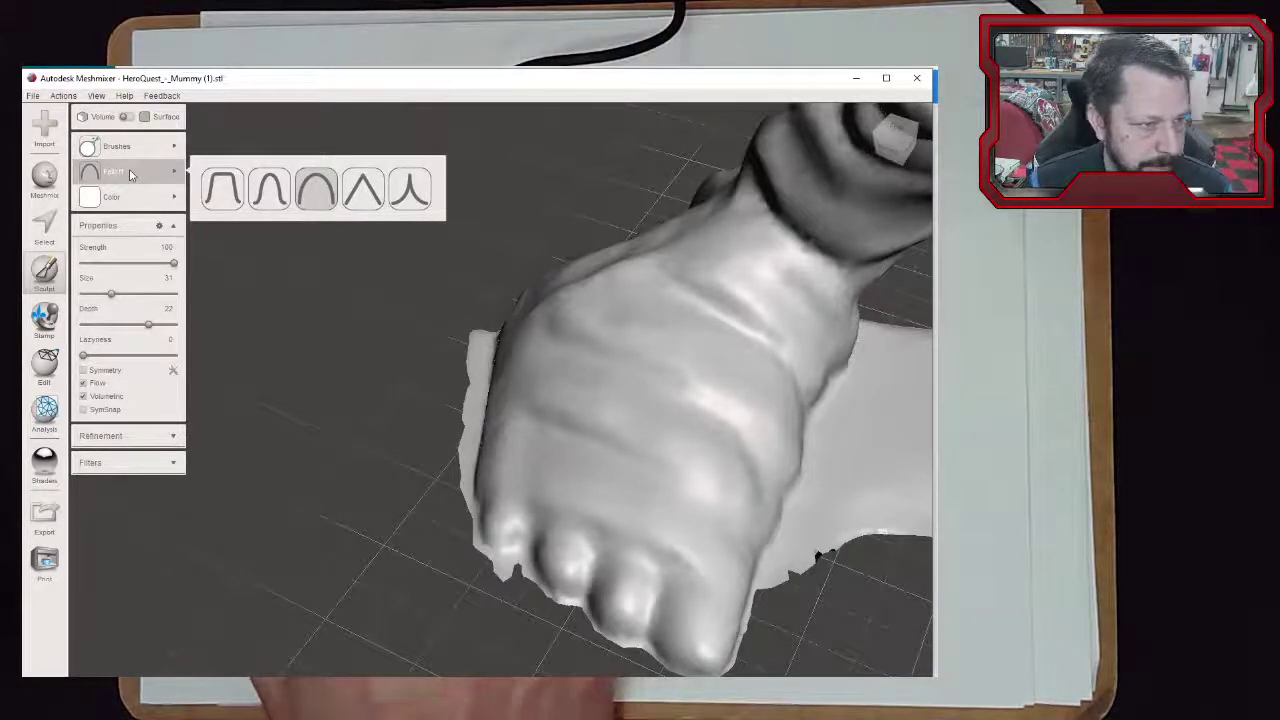
click(172, 266)
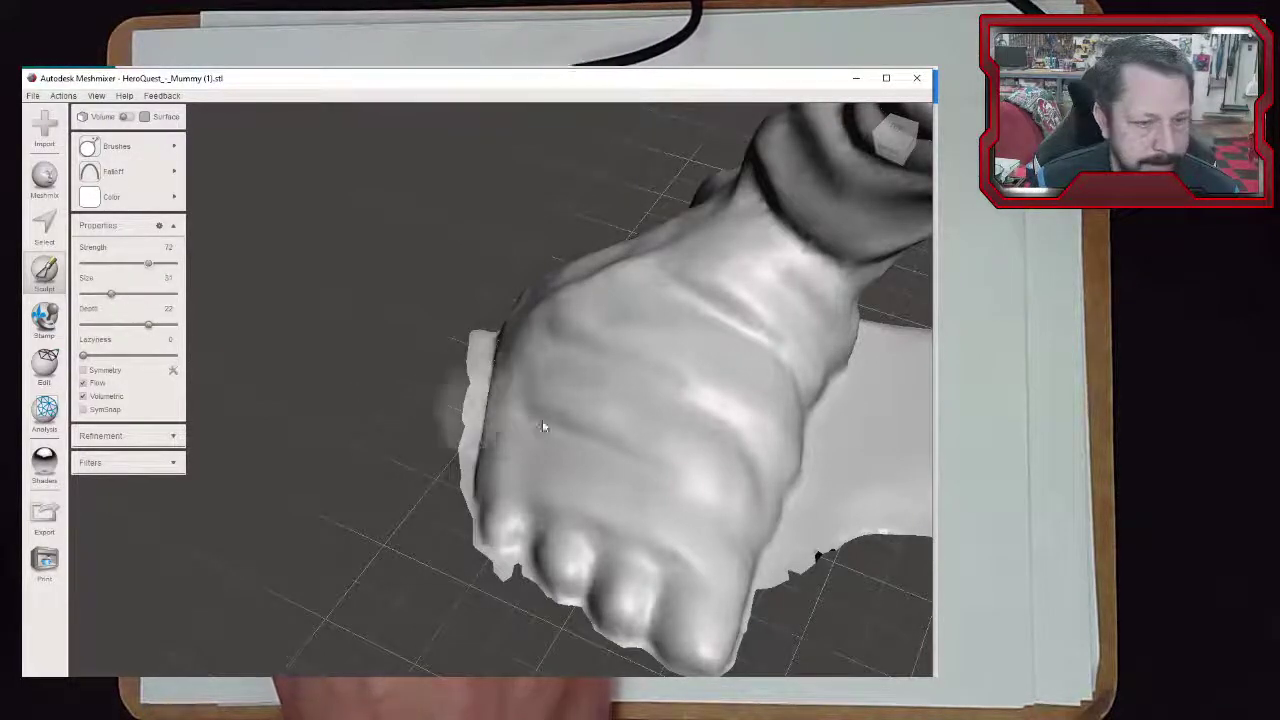
drag(111, 294, 91, 294)
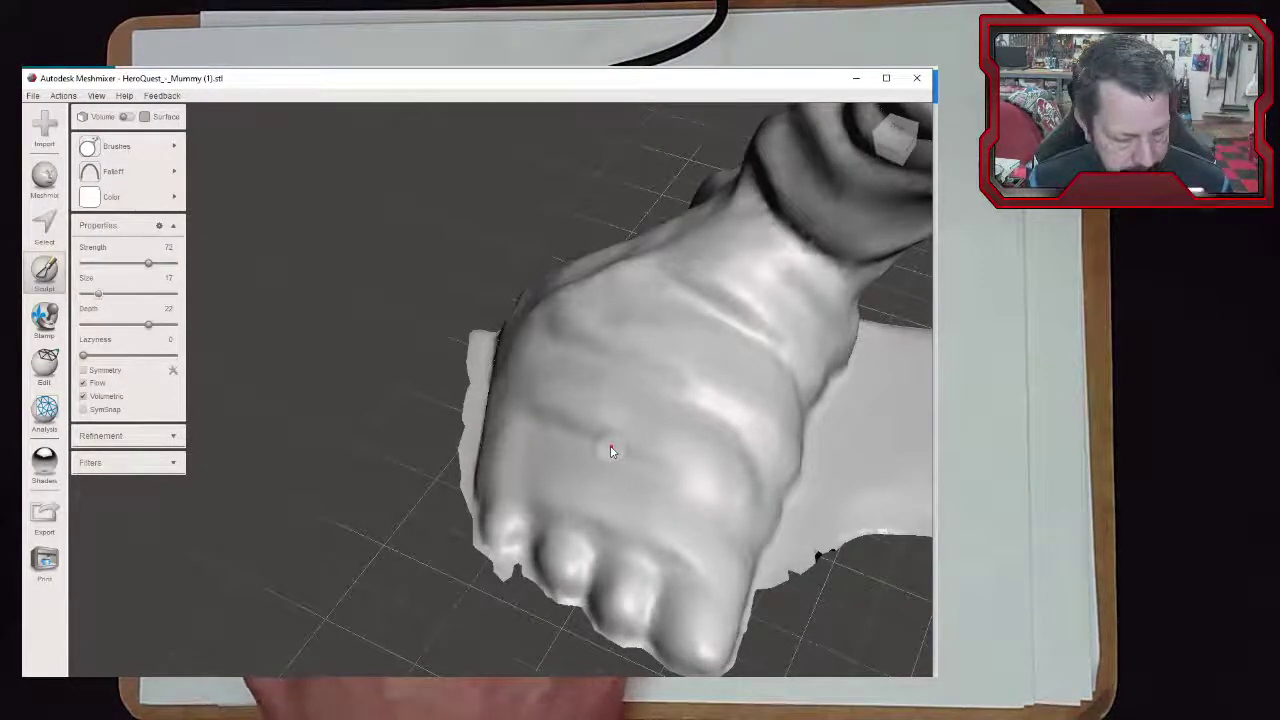
Sculpt raised bandage-like ridges across the top of the foot with the visible toes and check them on the whole figure
drag(528, 423, 570, 436)
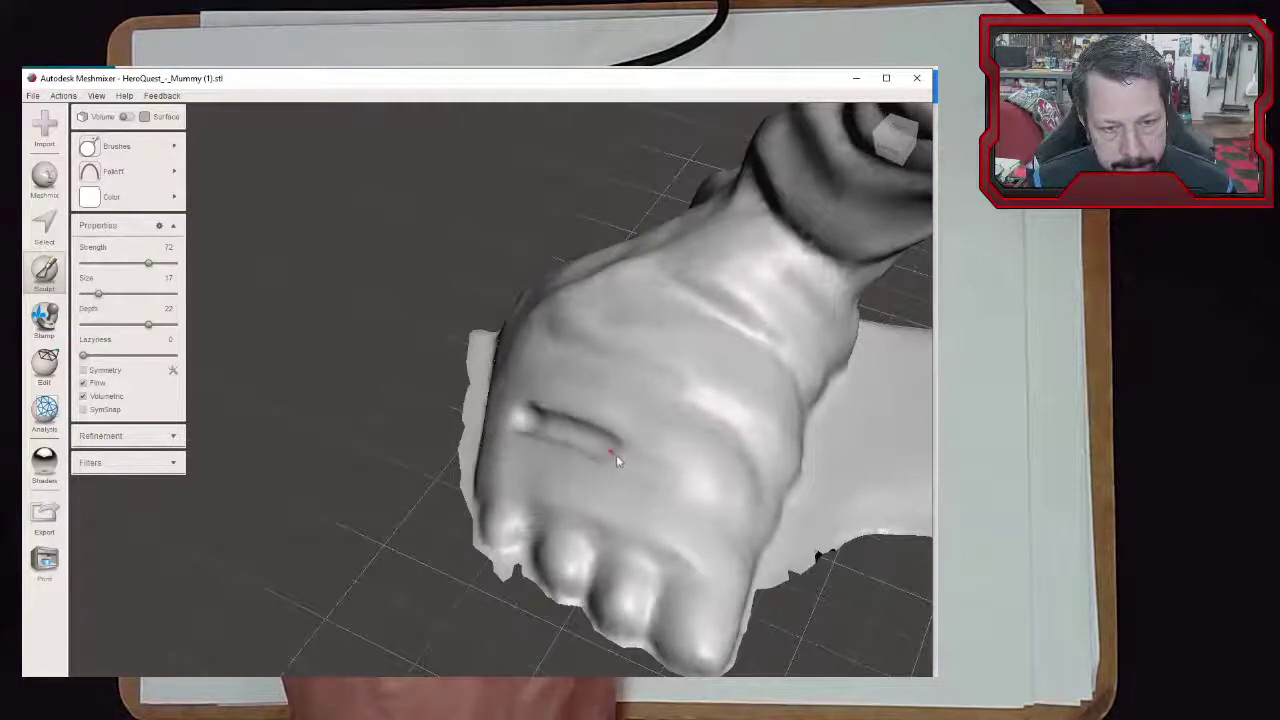
mouse_move(543, 340)
mouse_down()
mouse_move(734, 437)
mouse_move(773, 493)
mouse_up()
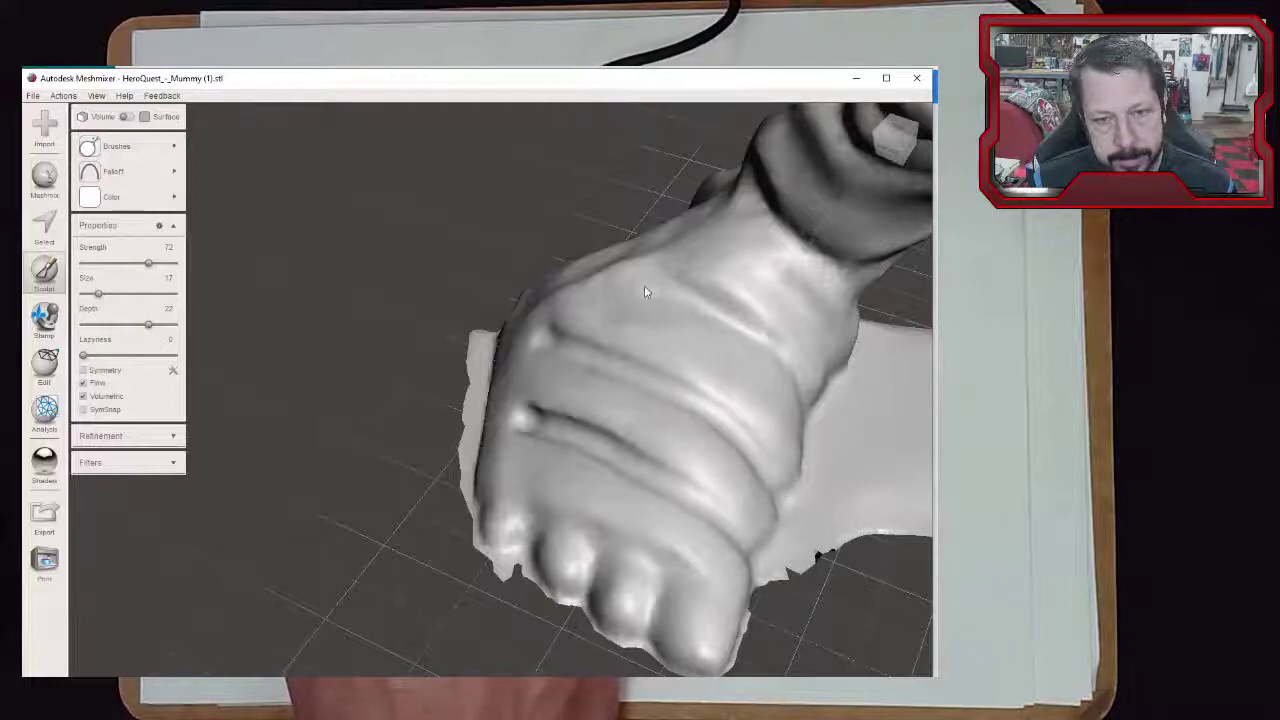
drag(768, 354, 808, 428)
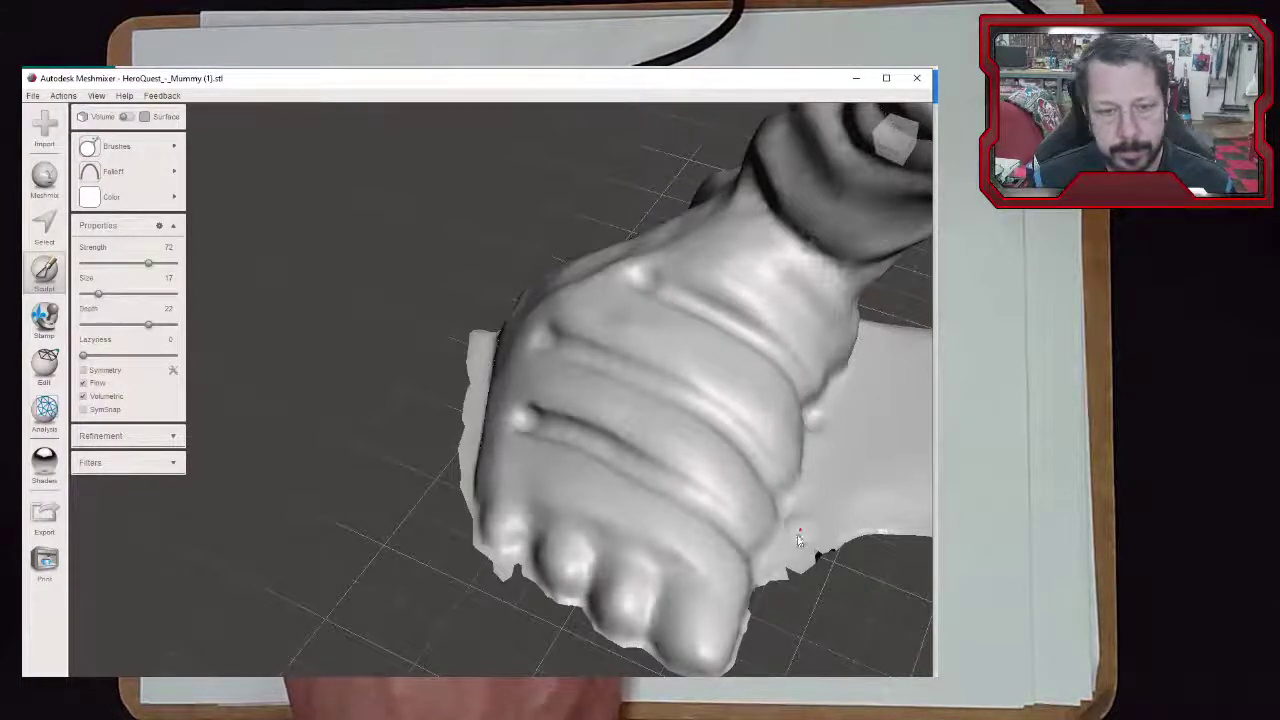
scroll(789, 591, down, 5)
scroll(636, 539, down, 3)
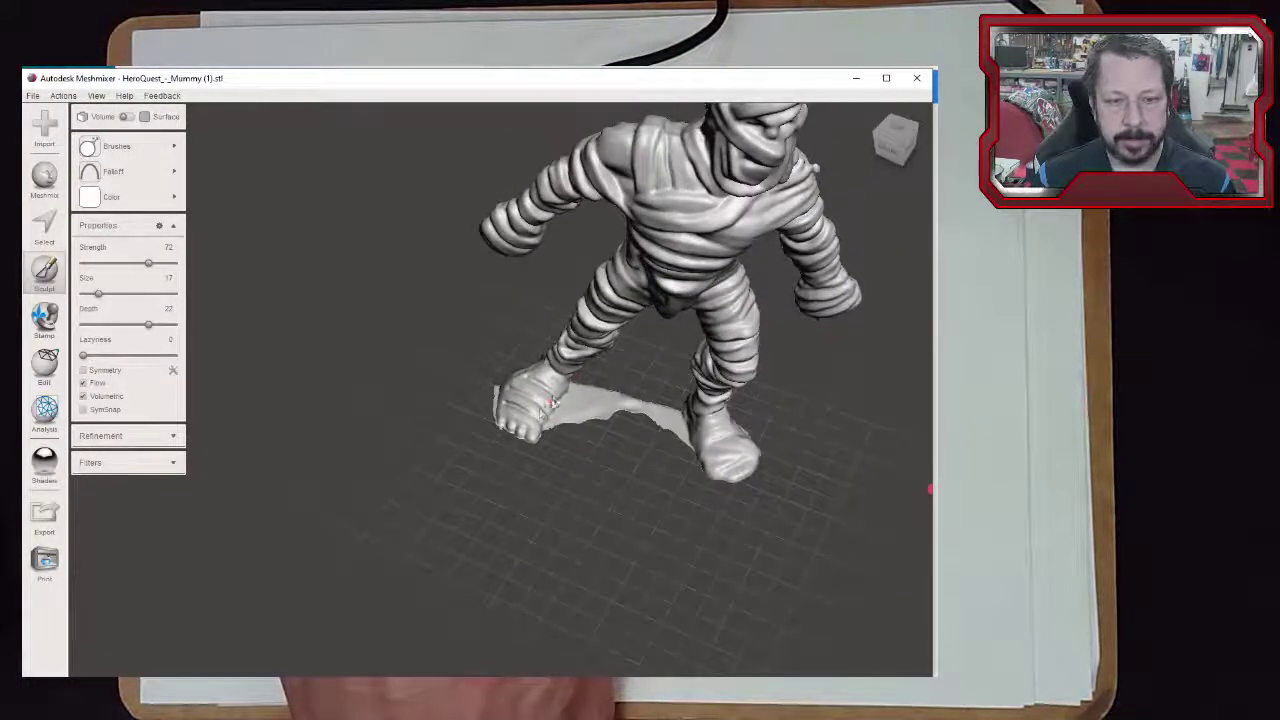
Sculpt matching bandage ridges across the top of the mummy's other foot, from the toes up towards the ankle
scroll(738, 463, up, 8)
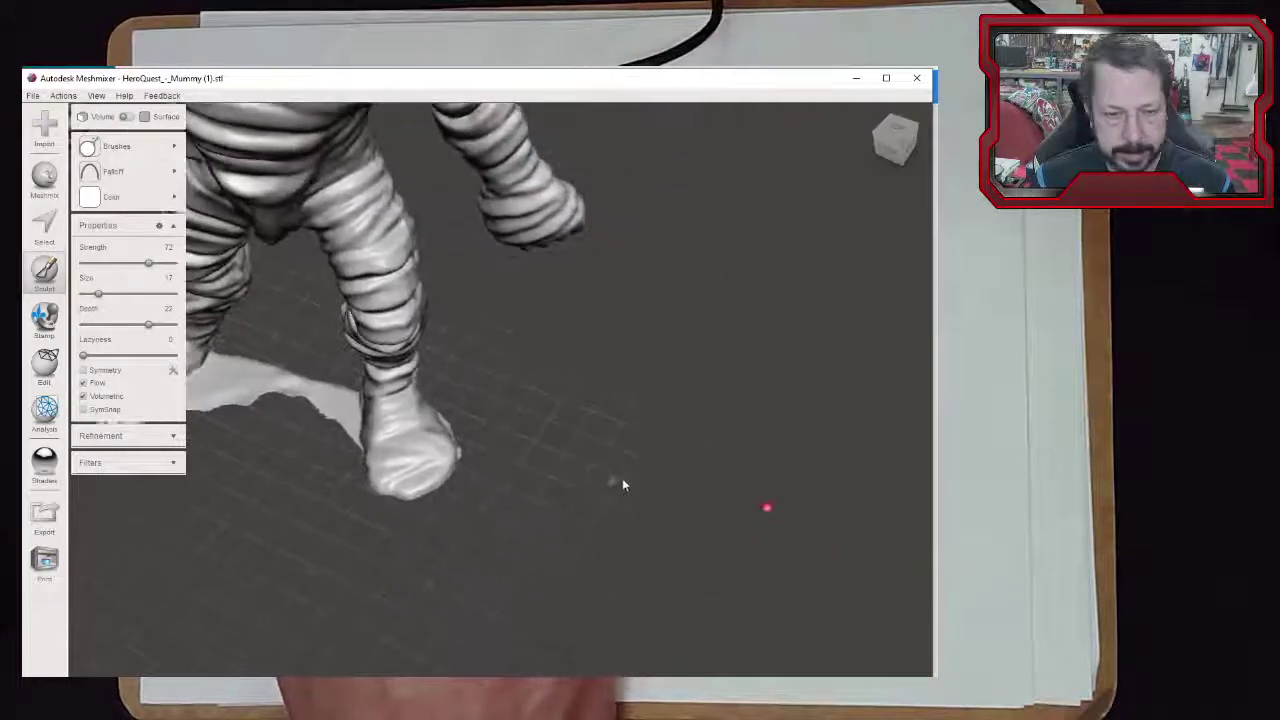
scroll(476, 529, up, 3)
mouse_move(476, 529)
middle_down()
mouse_move(532, 544)
mouse_move(488, 542)
mouse_move(518, 574)
middle_up()
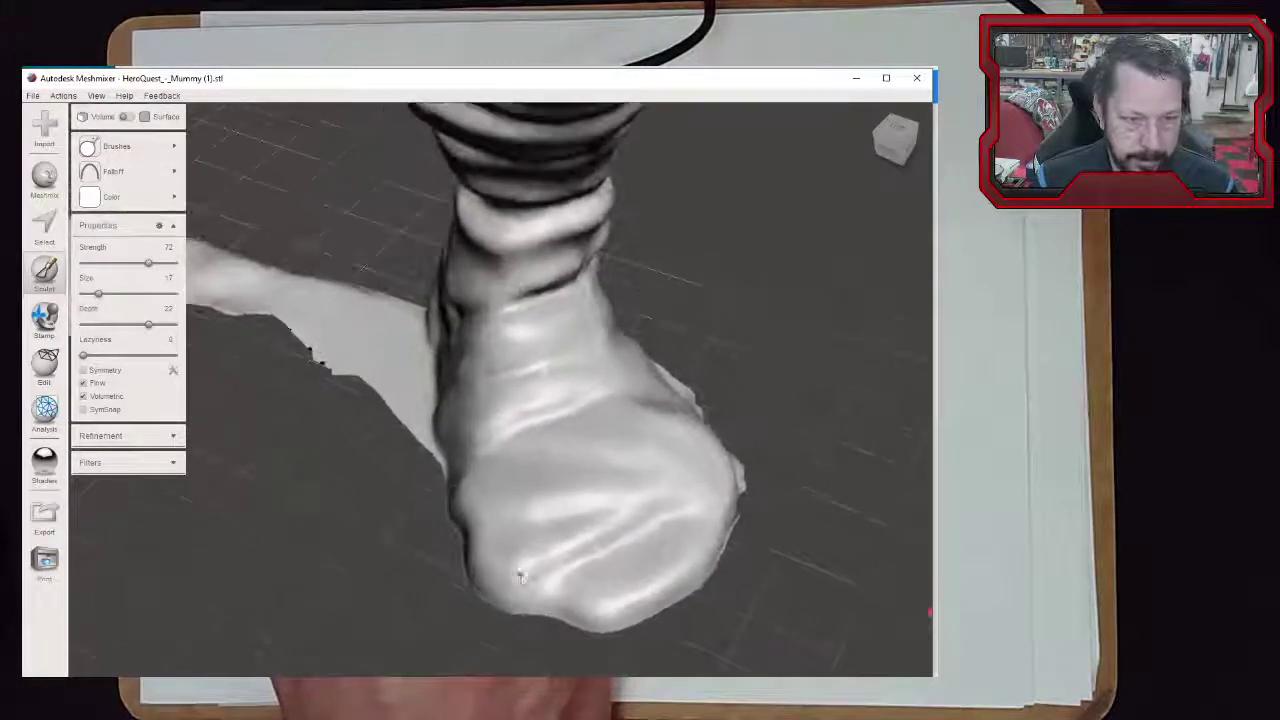
drag(550, 585, 706, 524)
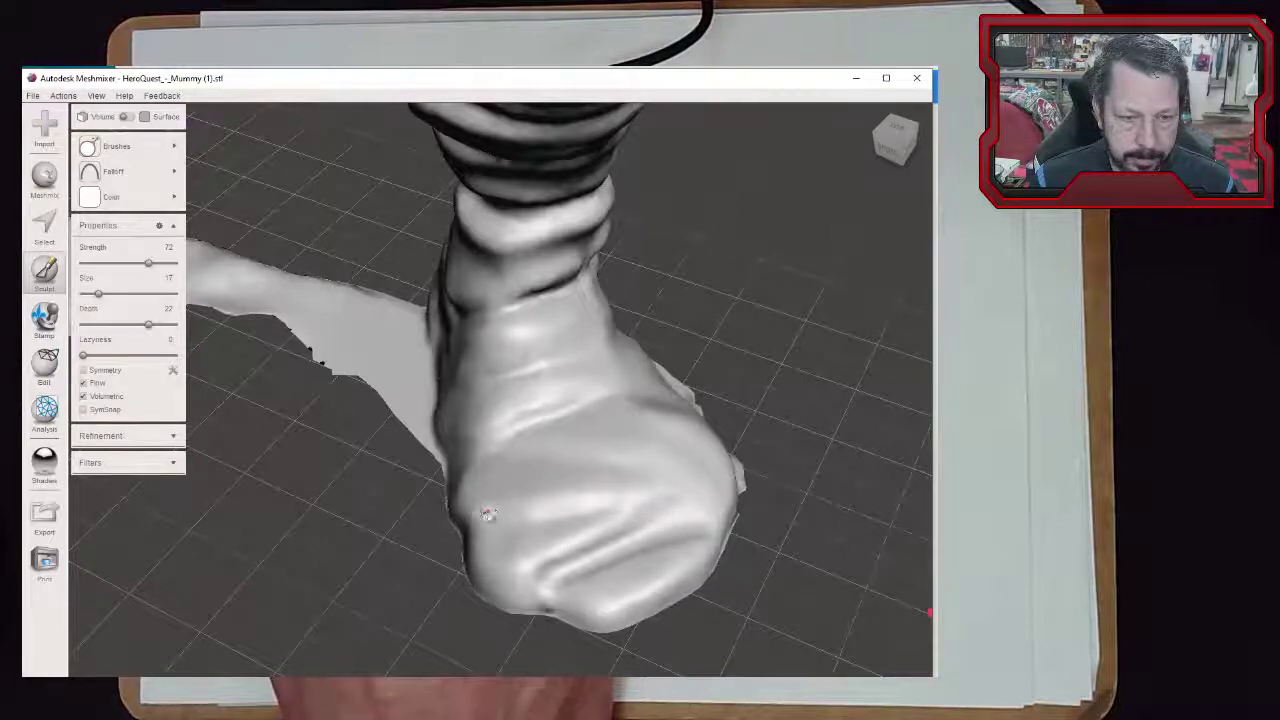
drag(488, 509, 621, 522)
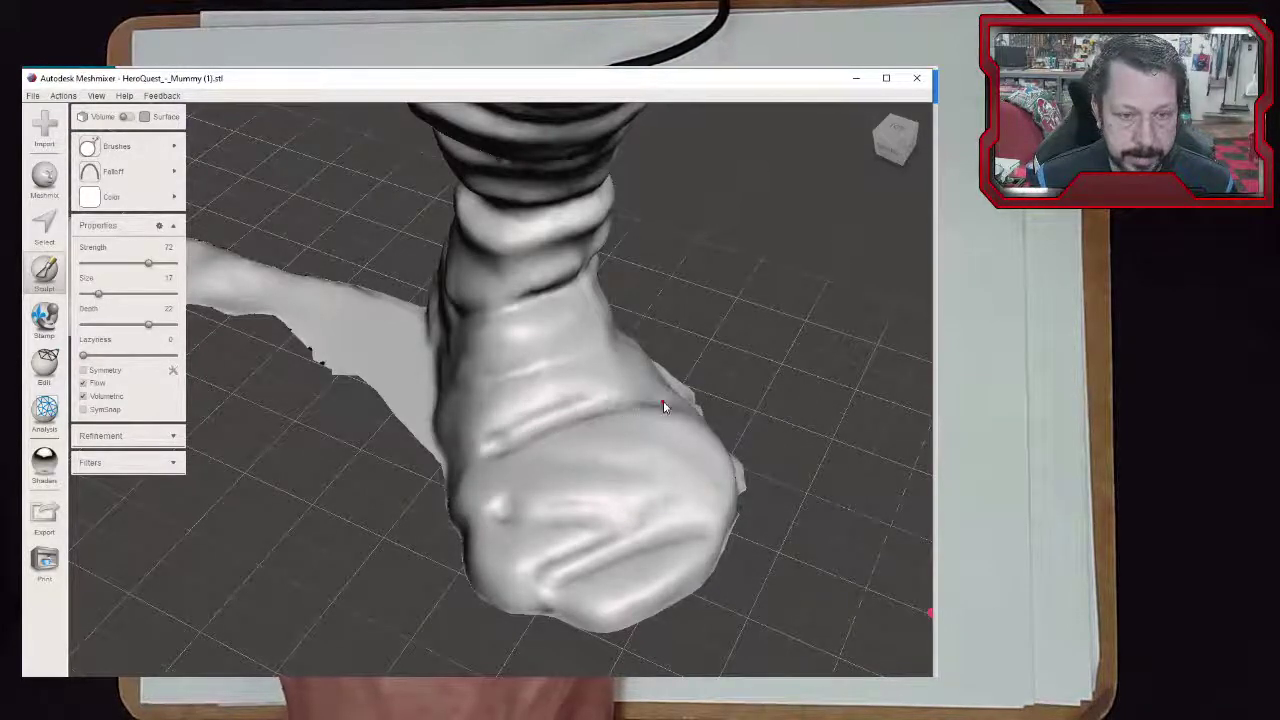
drag(460, 380, 620, 342)
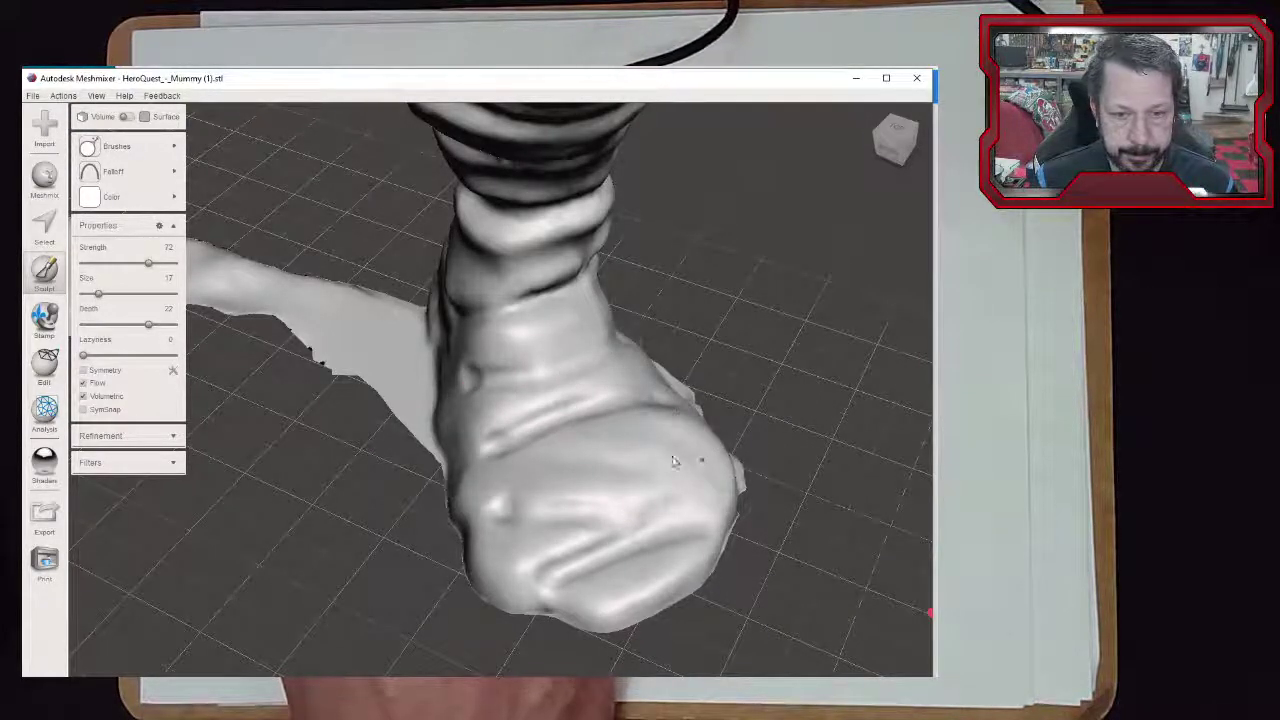
Examine the whole mummy from a distance to judge how the sculpted foot wraps read at small size
scroll(771, 571, down, 10)
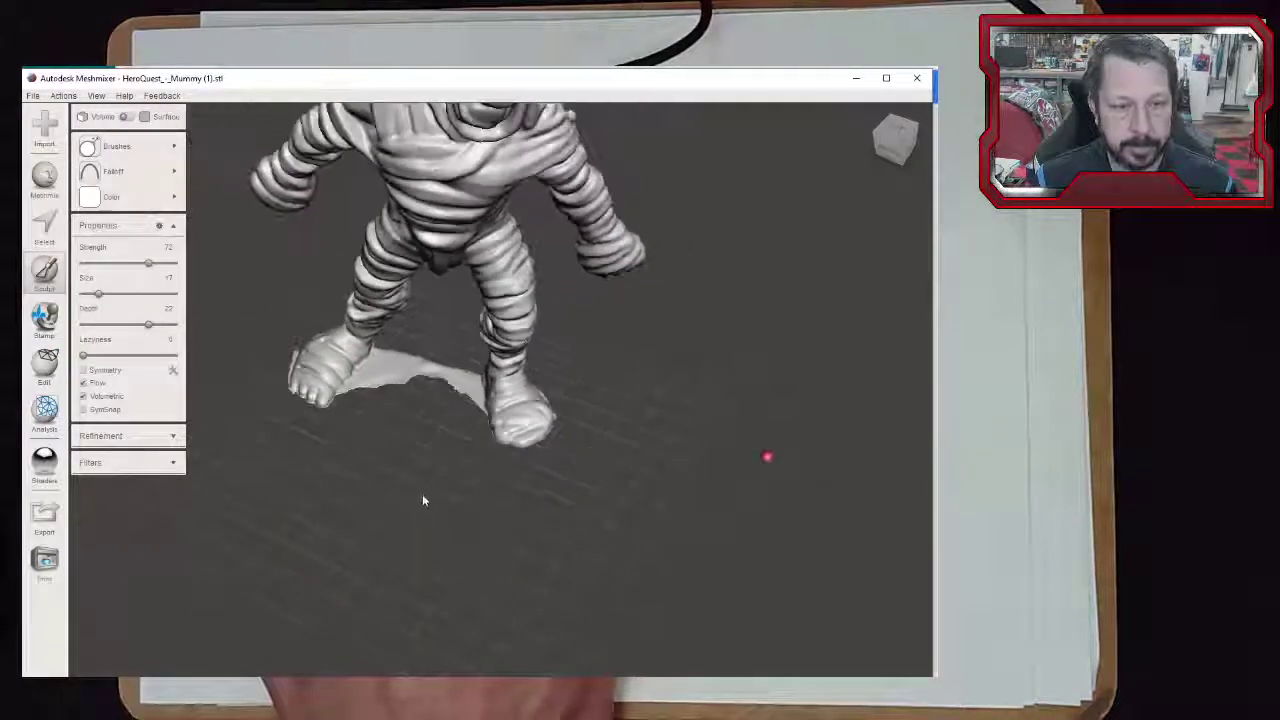
scroll(392, 462, down, 1)
right_drag(392, 462, 420, 388)
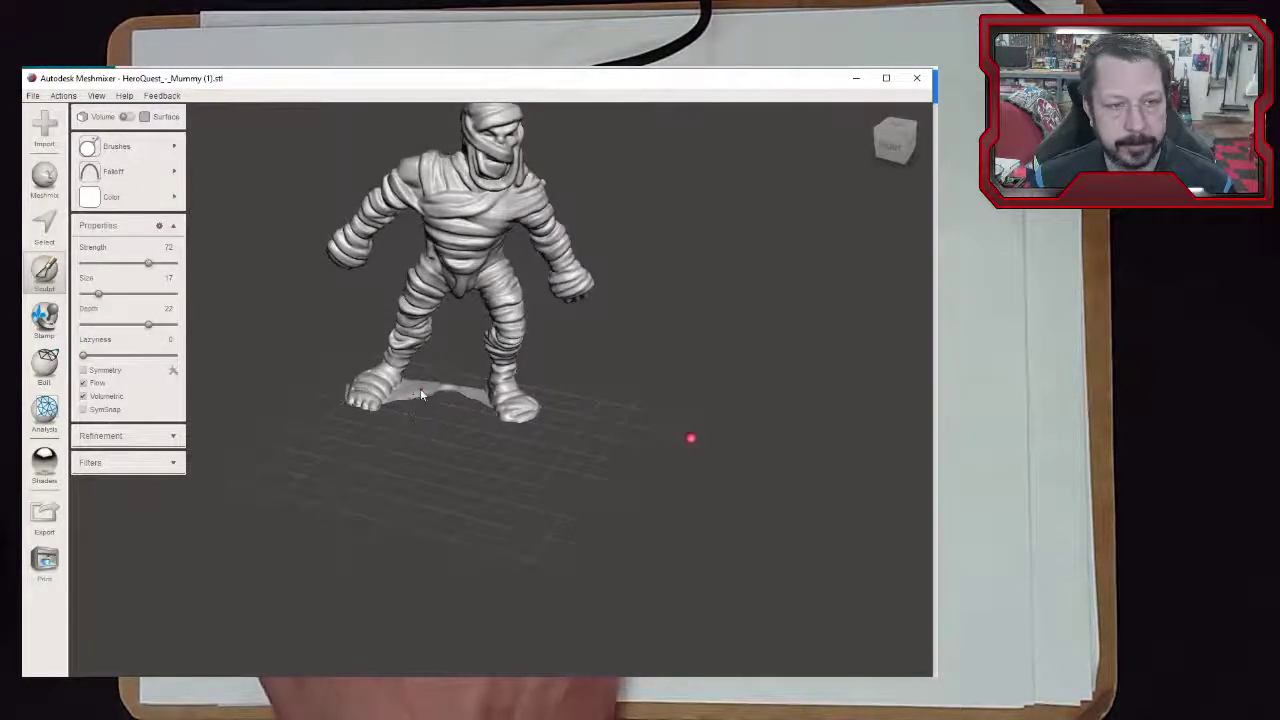
scroll(410, 388, down, 5)
scroll(405, 388, down, 8)
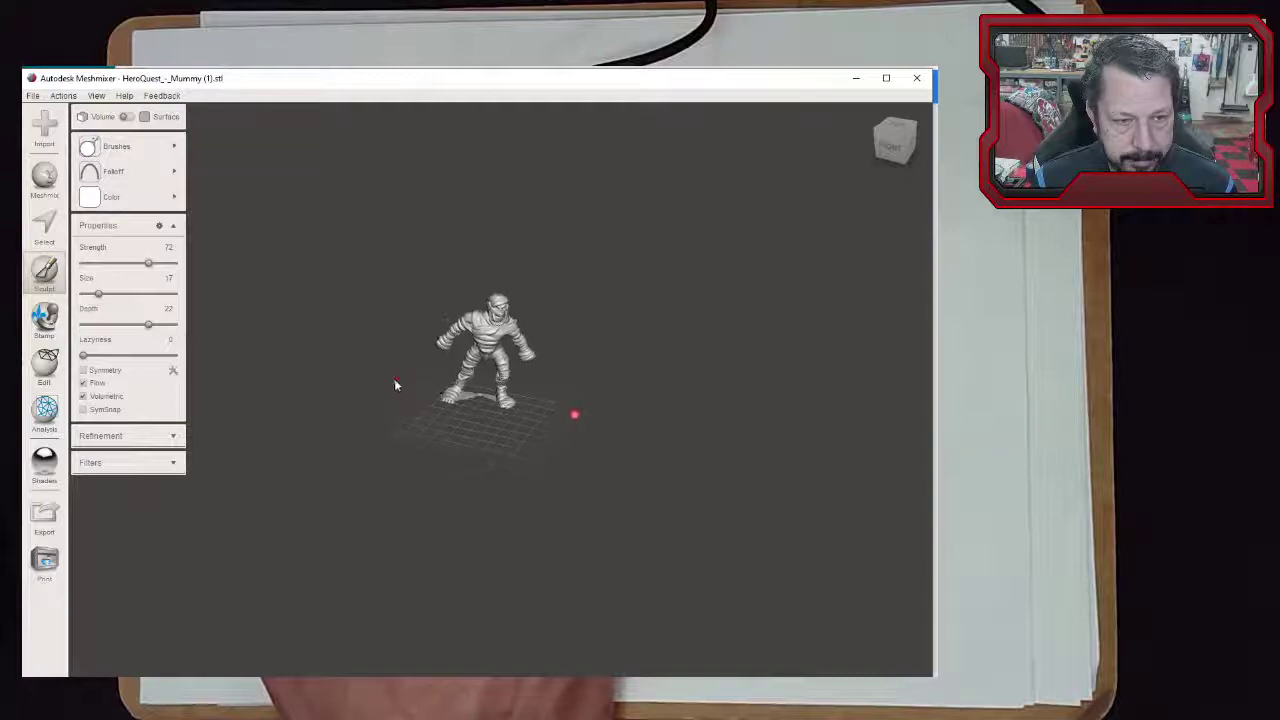
scroll(392, 381, down, 2)
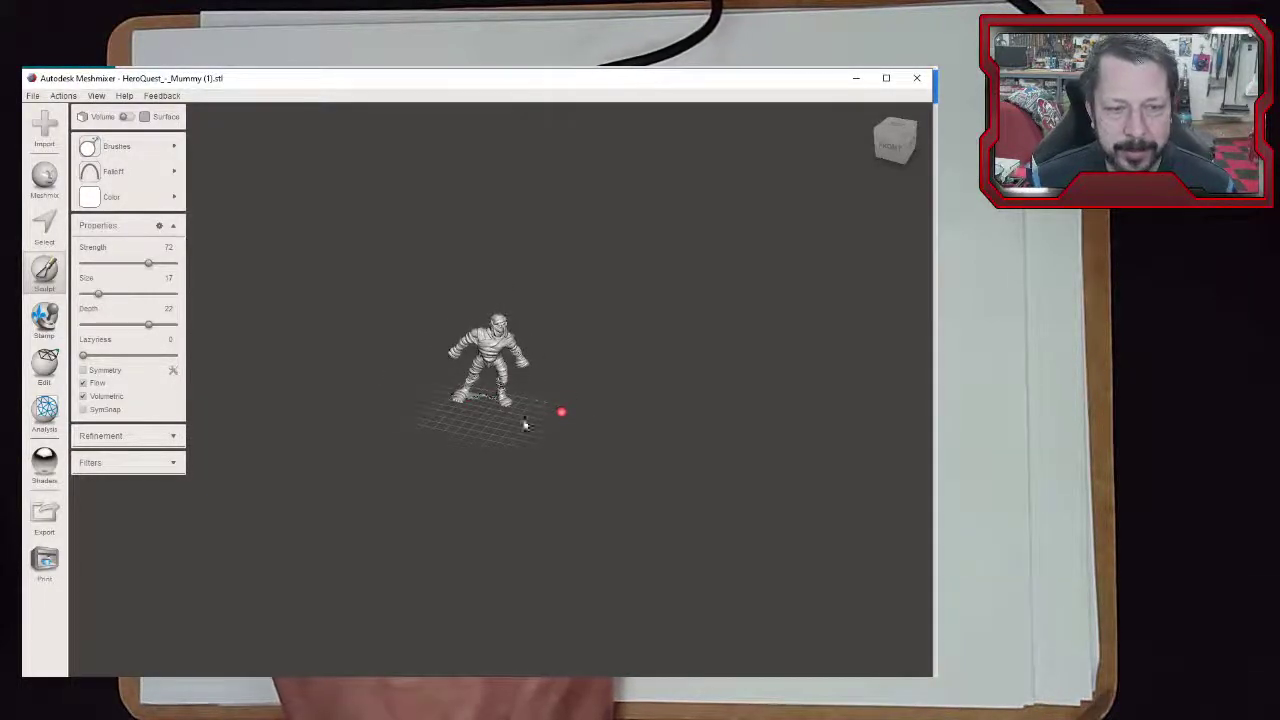
scroll(487, 330, up, 5)
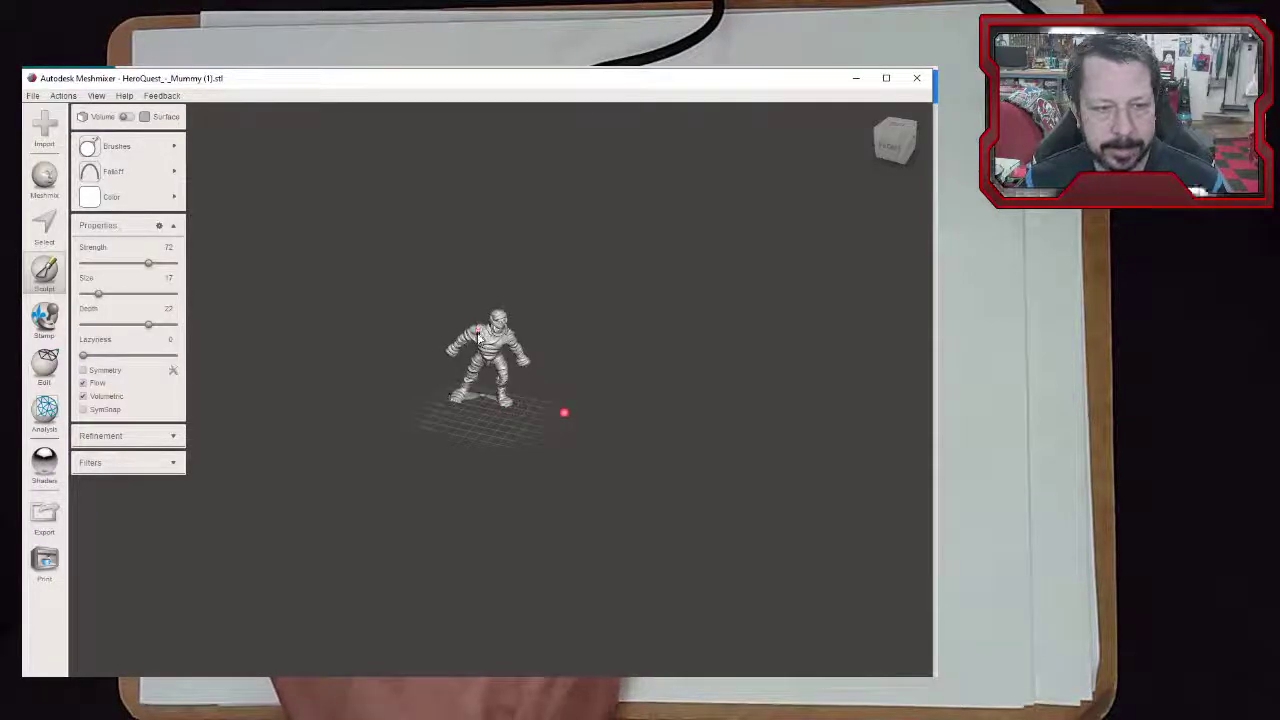
Add a short raised Draw stroke to the bandage fold near the ankle of the foot without visible toes
scroll(488, 329, up, 8)
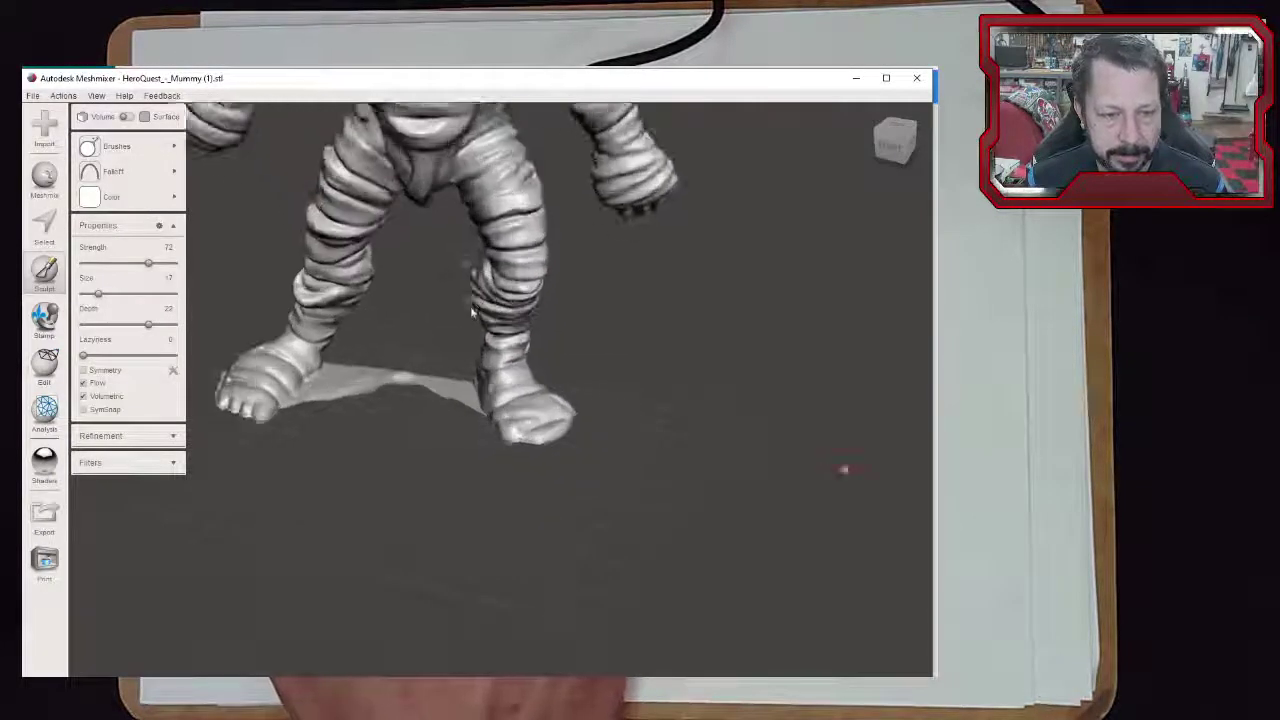
scroll(490, 395, up, 6)
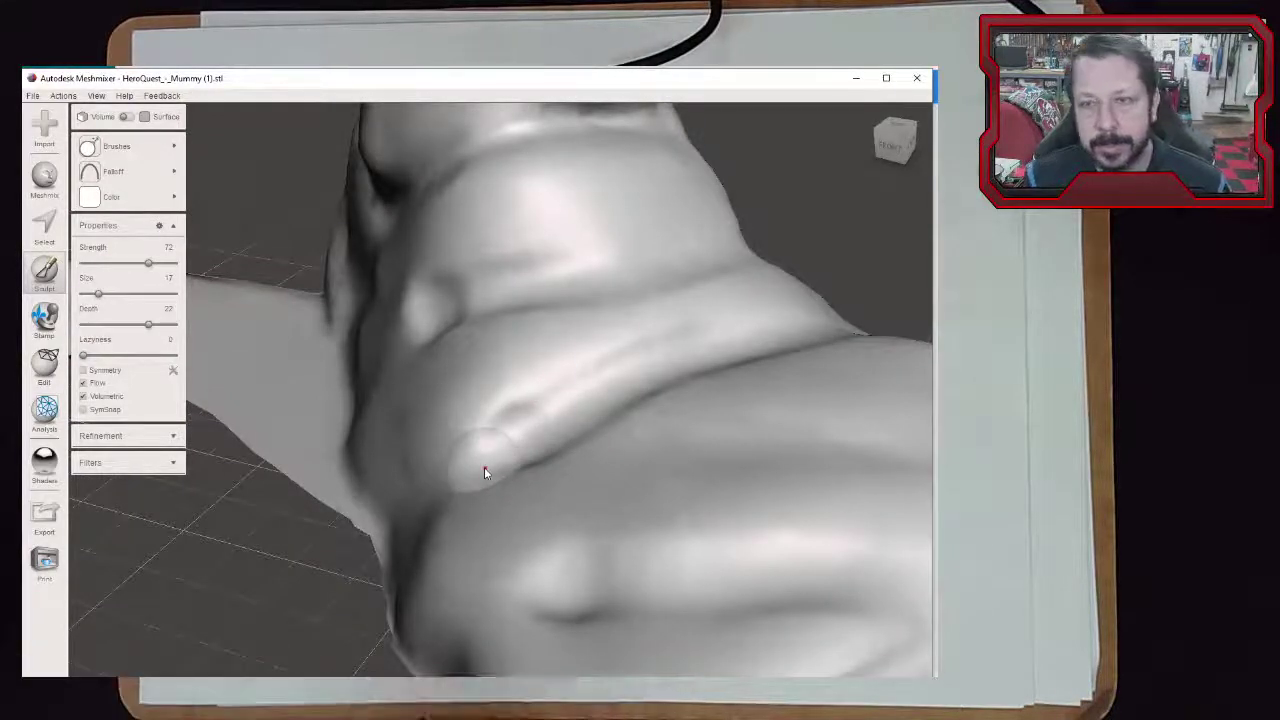
mouse_move(511, 462)
mouse_down()
mouse_move(500, 449)
mouse_move(429, 466)
mouse_move(396, 496)
mouse_up()
scroll(380, 505, down, 6)
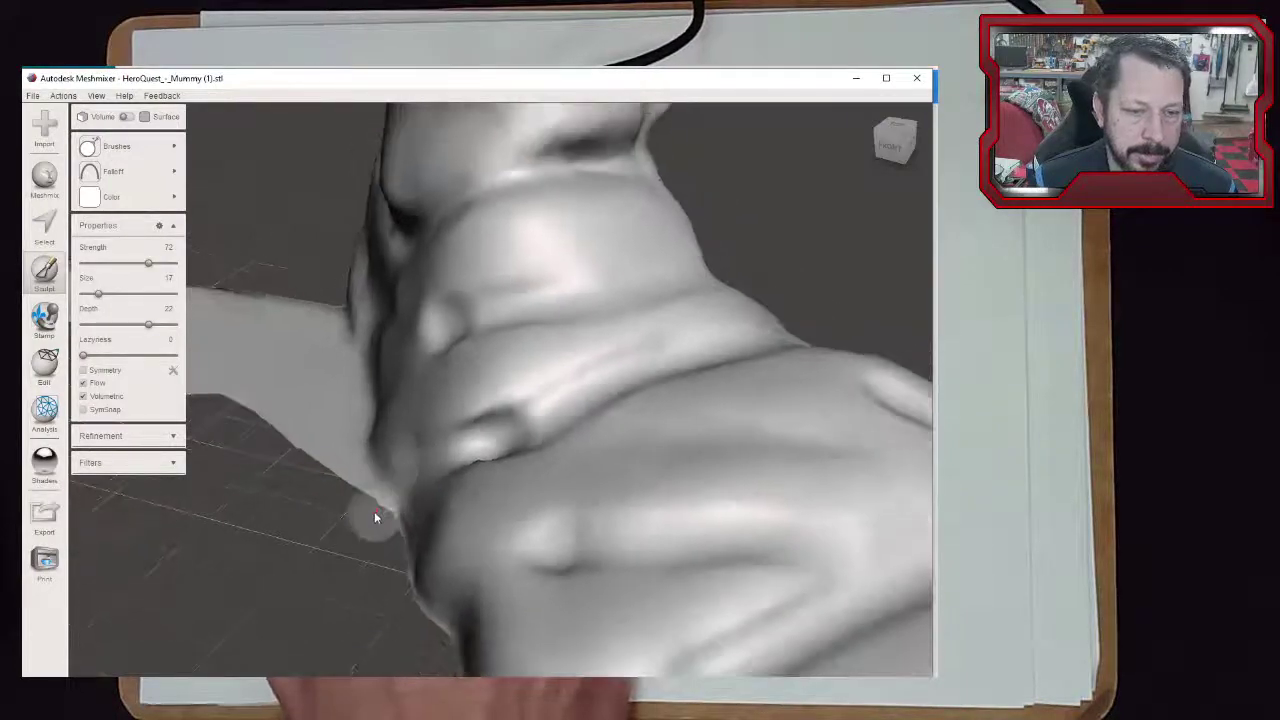
scroll(422, 482, down, 4)
scroll(414, 474, down, 8)
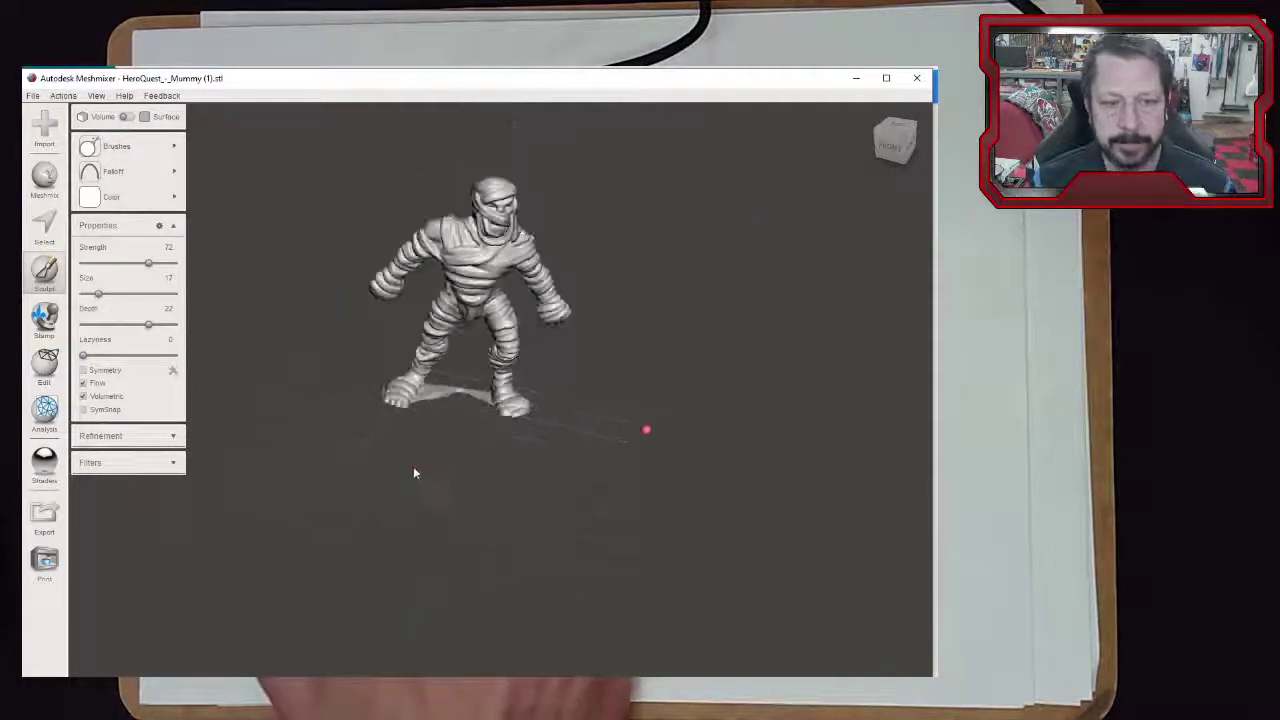
scroll(401, 477, down, 3)
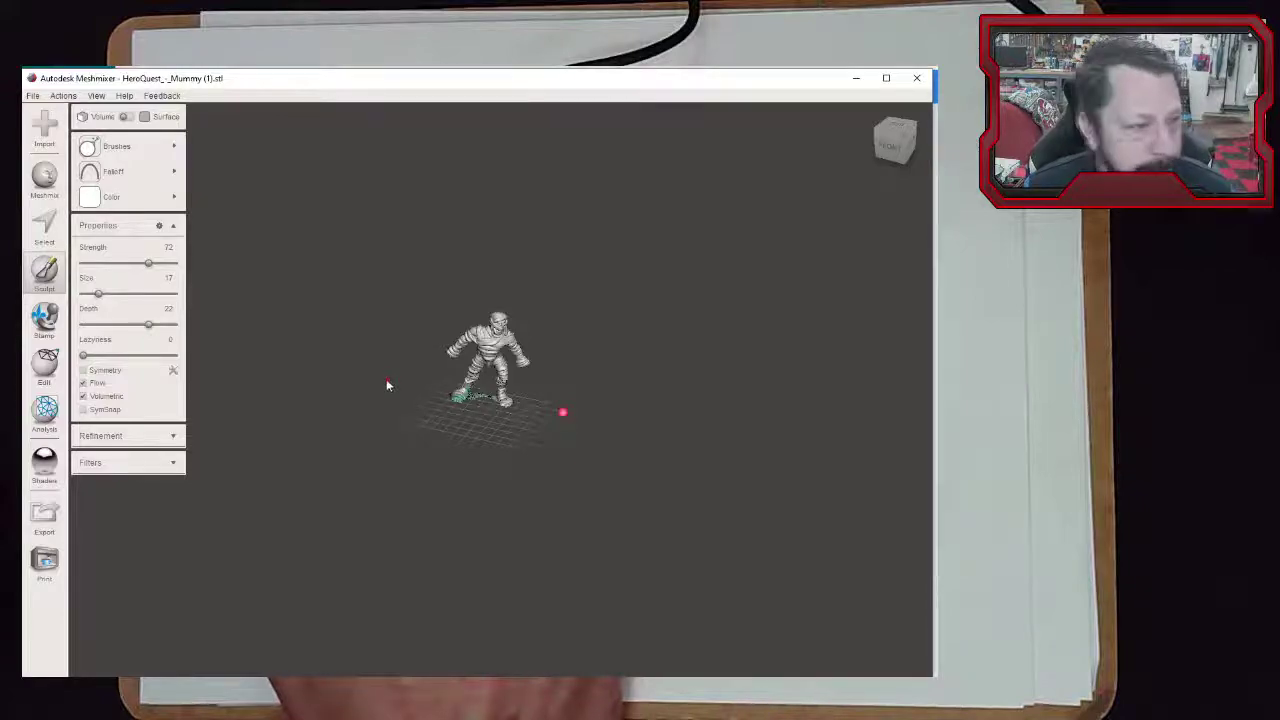
Try the Move brush at size 33 to pull the mummy's hand downward, and inspect the stretched hand from the side
scroll(388, 330, up, 3)
scroll(388, 336, up, 5)
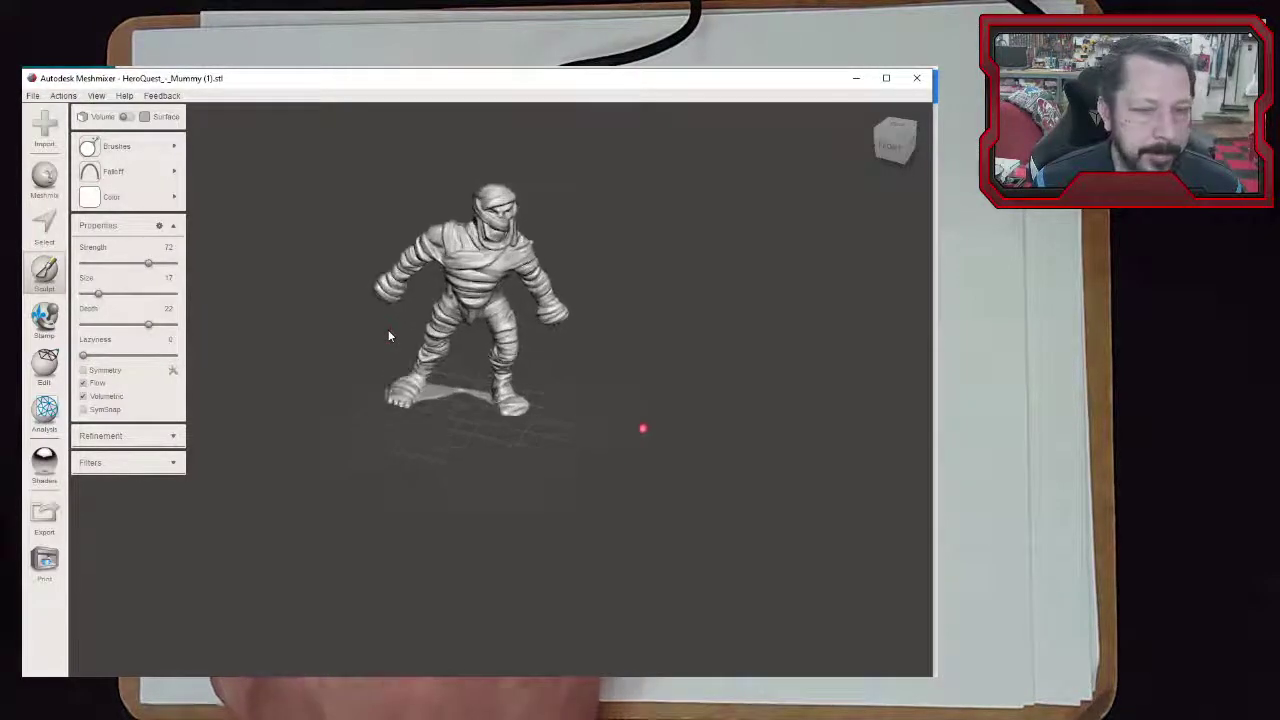
mouse_move(106, 177)
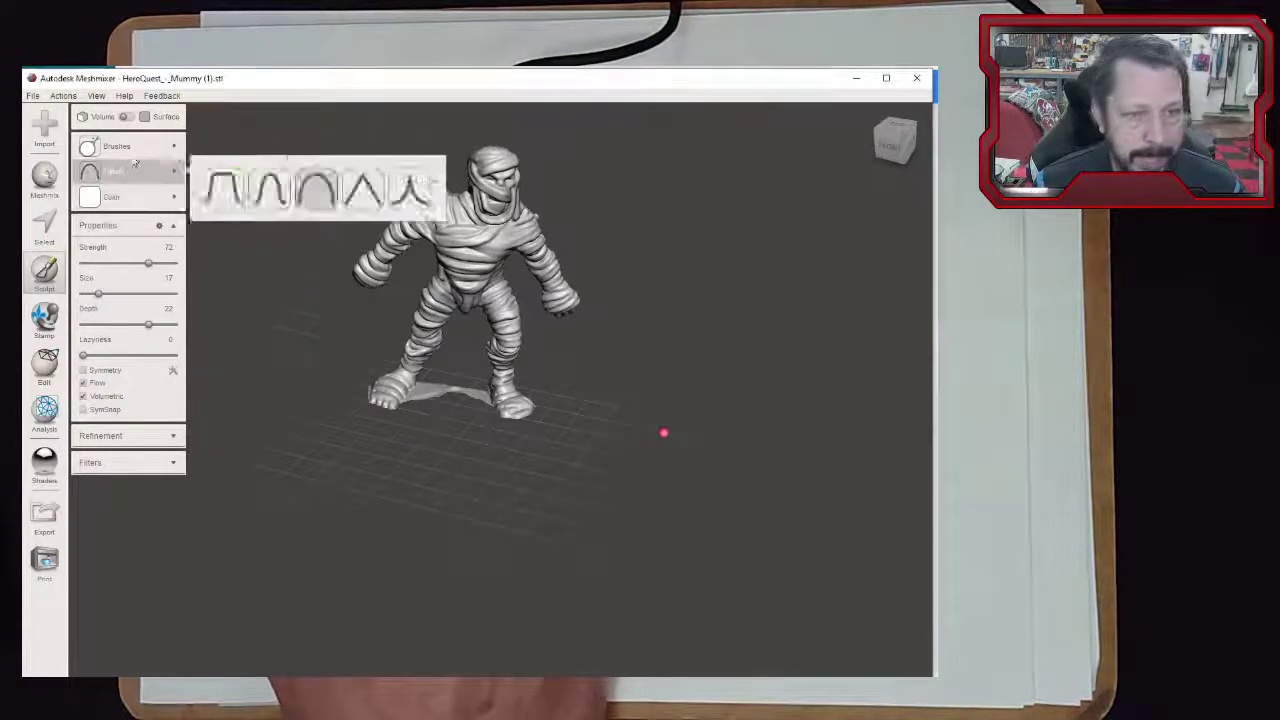
mouse_move(140, 147)
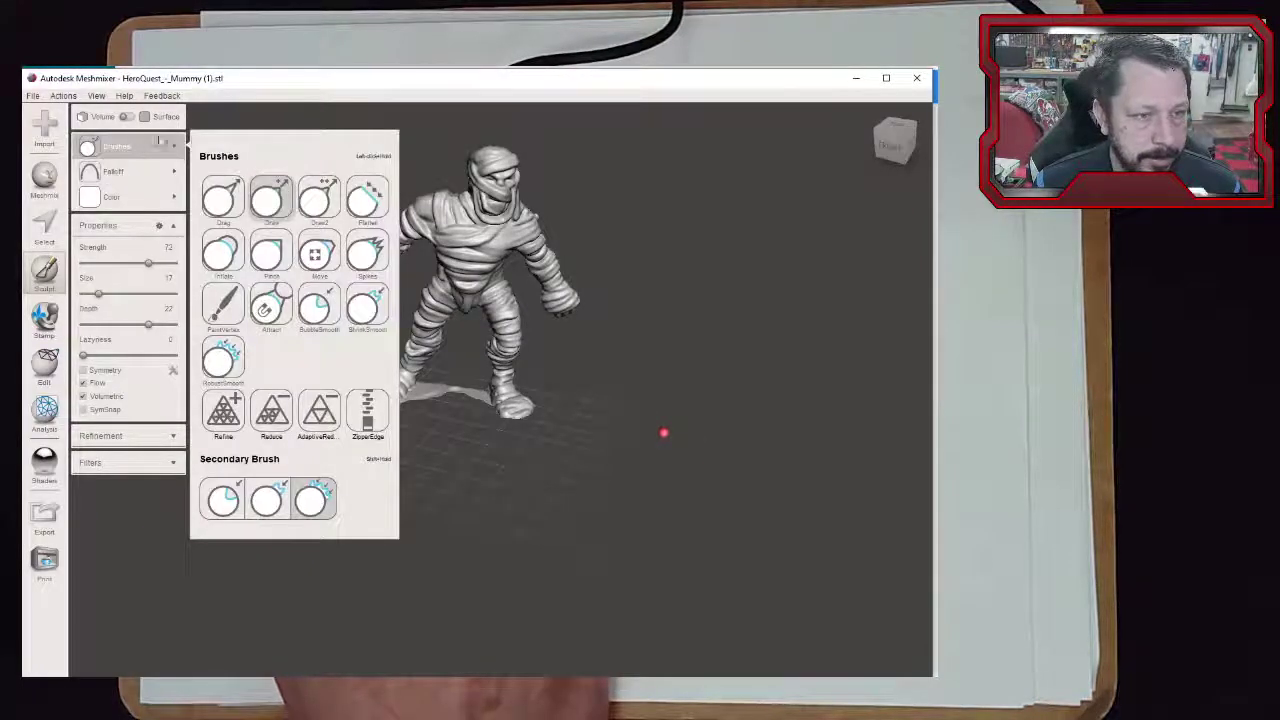
click(318, 256)
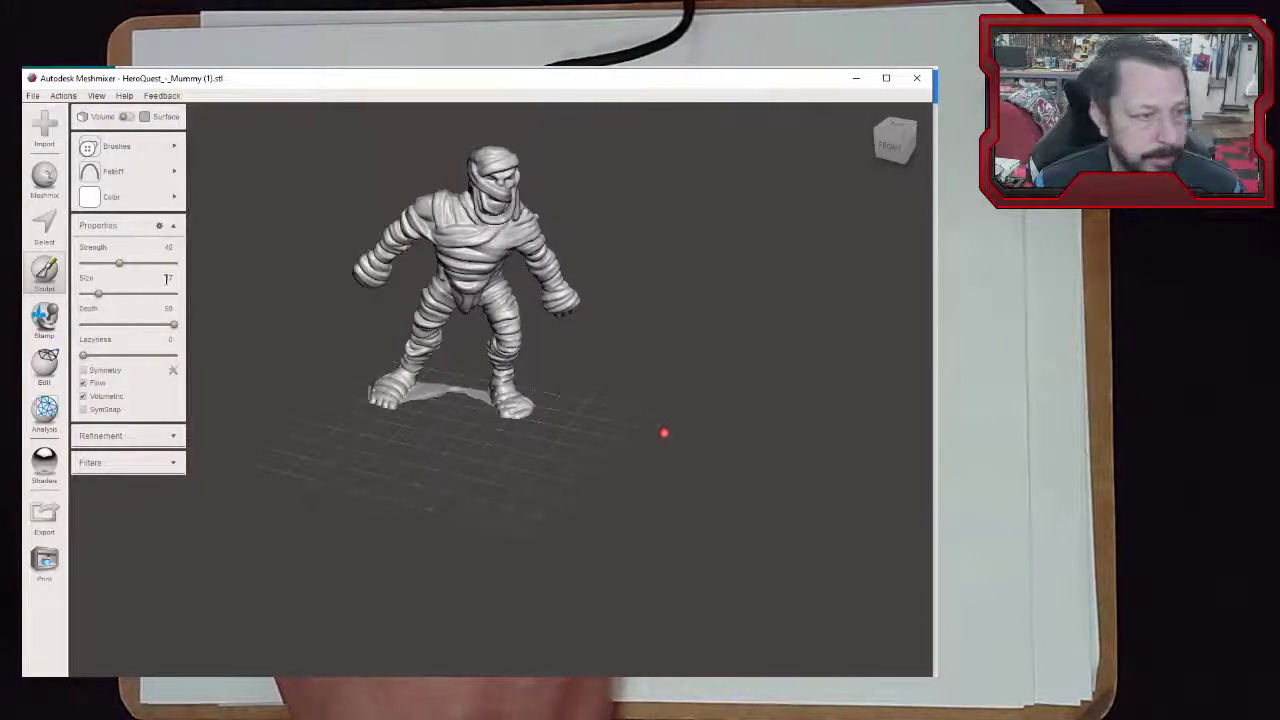
drag(107, 300, 117, 298)
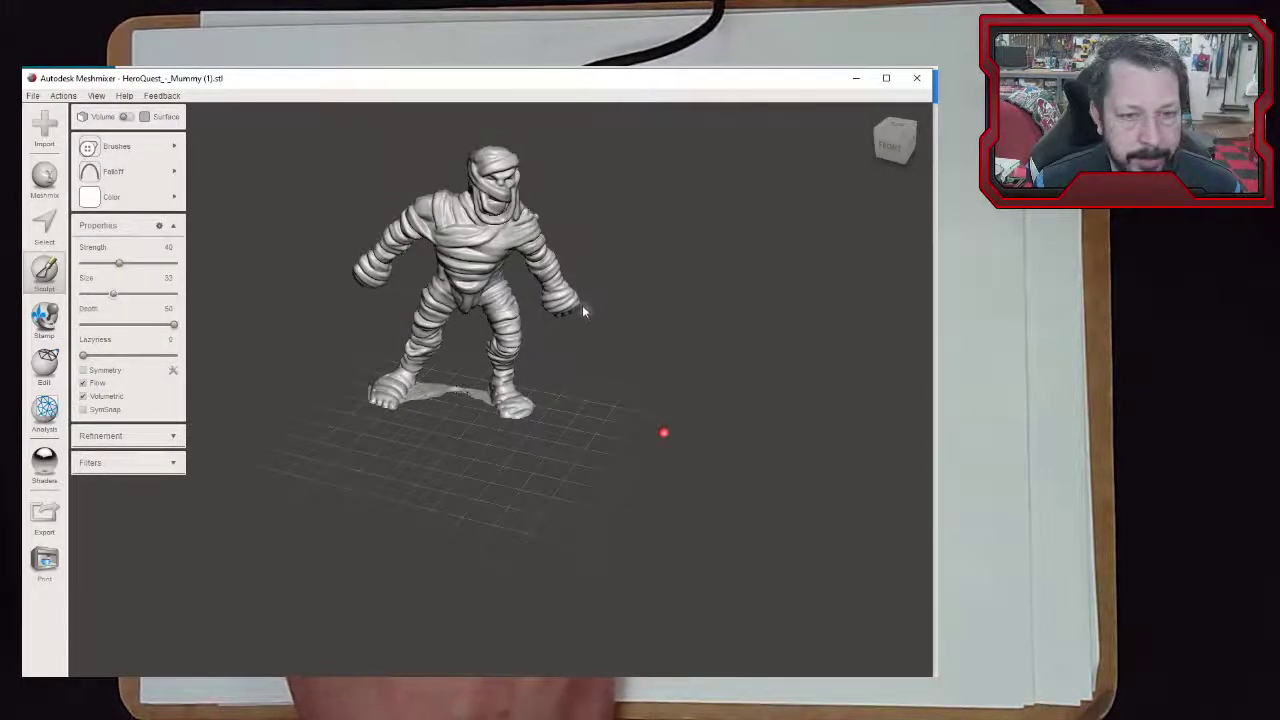
drag(572, 314, 568, 337)
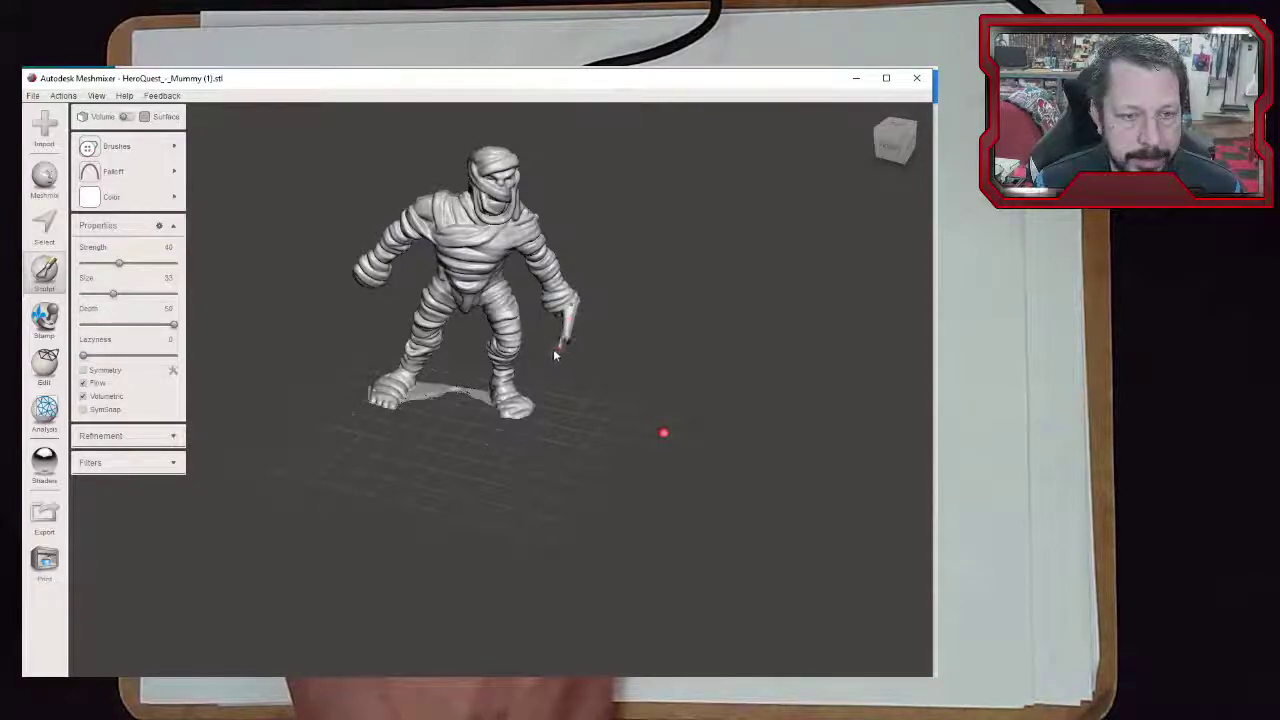
right_drag(555, 348, 508, 335)
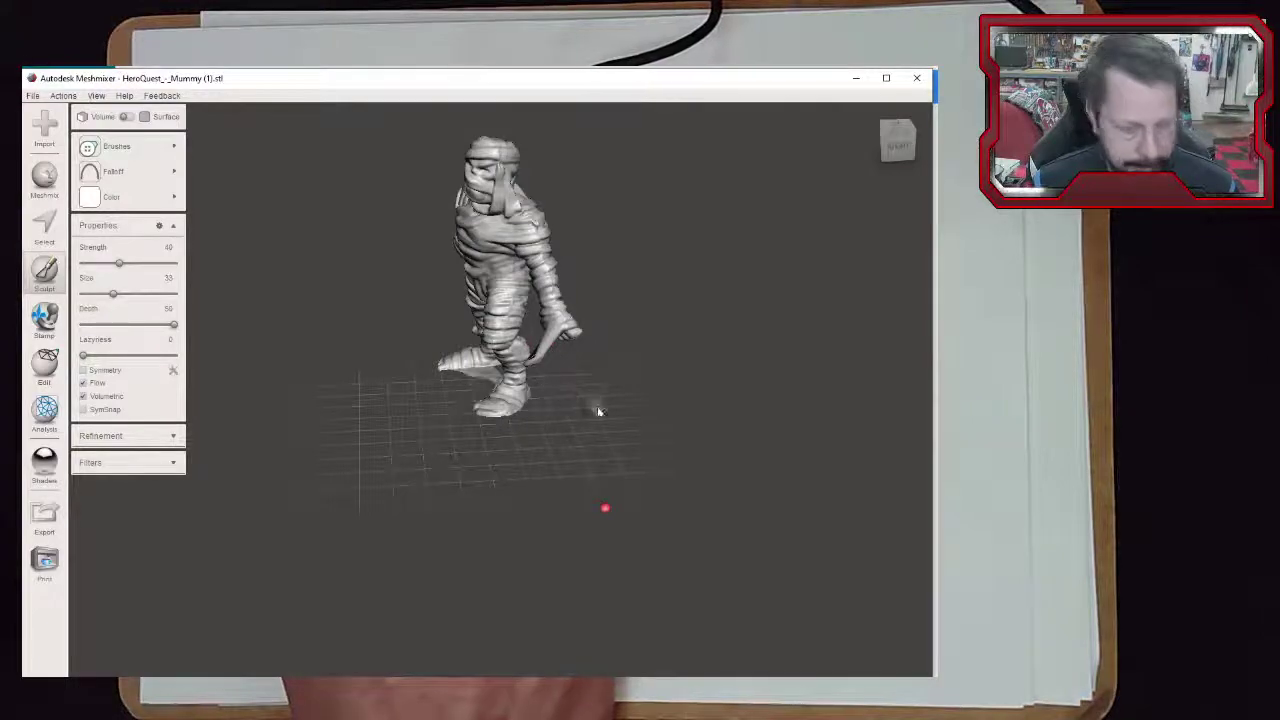
right_drag(586, 399, 560, 275)
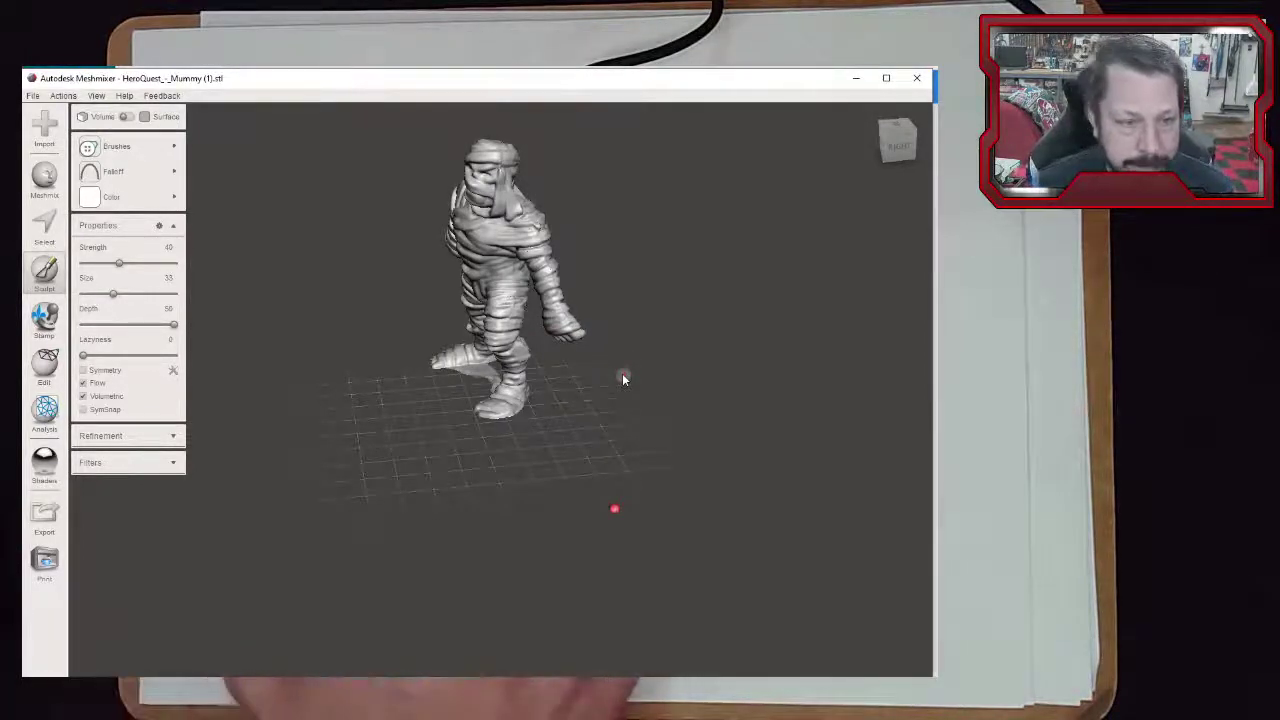
Select a small patch of faces on the underside of the mummy's outstretched fingers with the Unwrap Brush
scroll(584, 382, up, 3)
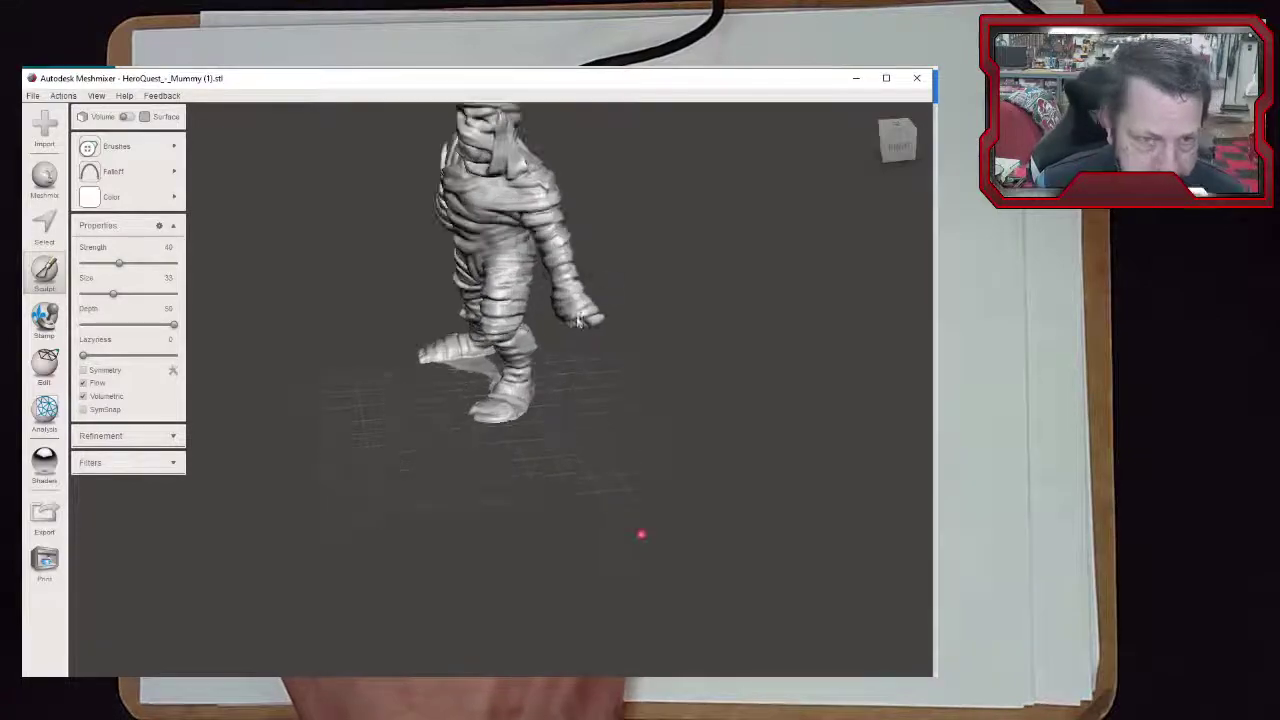
mouse_move(146, 186)
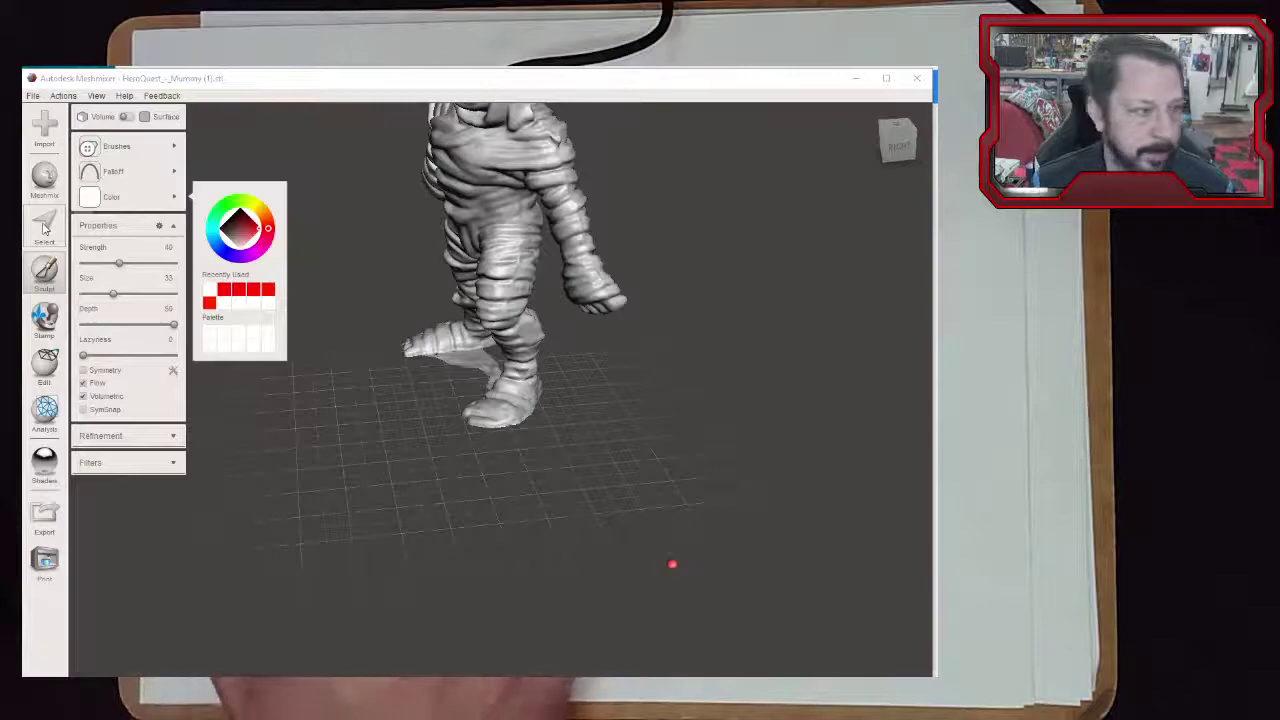
click(44, 229)
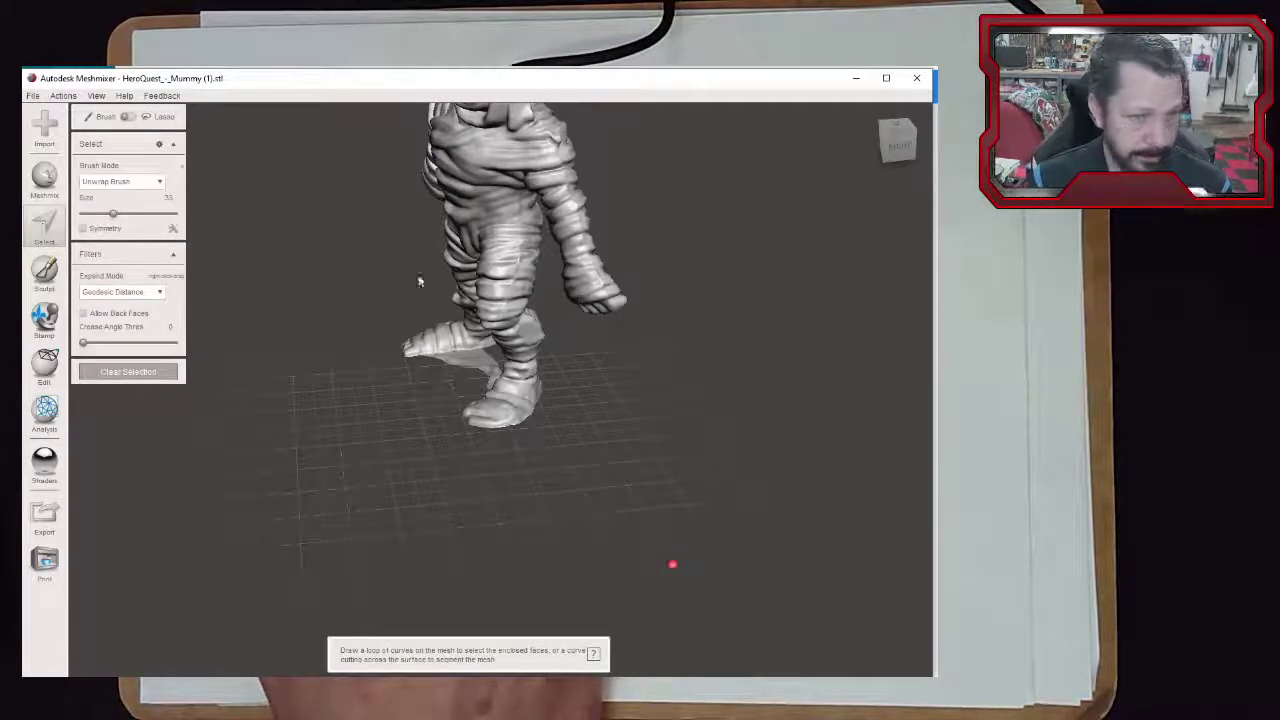
right_drag(615, 354, 587, 278)
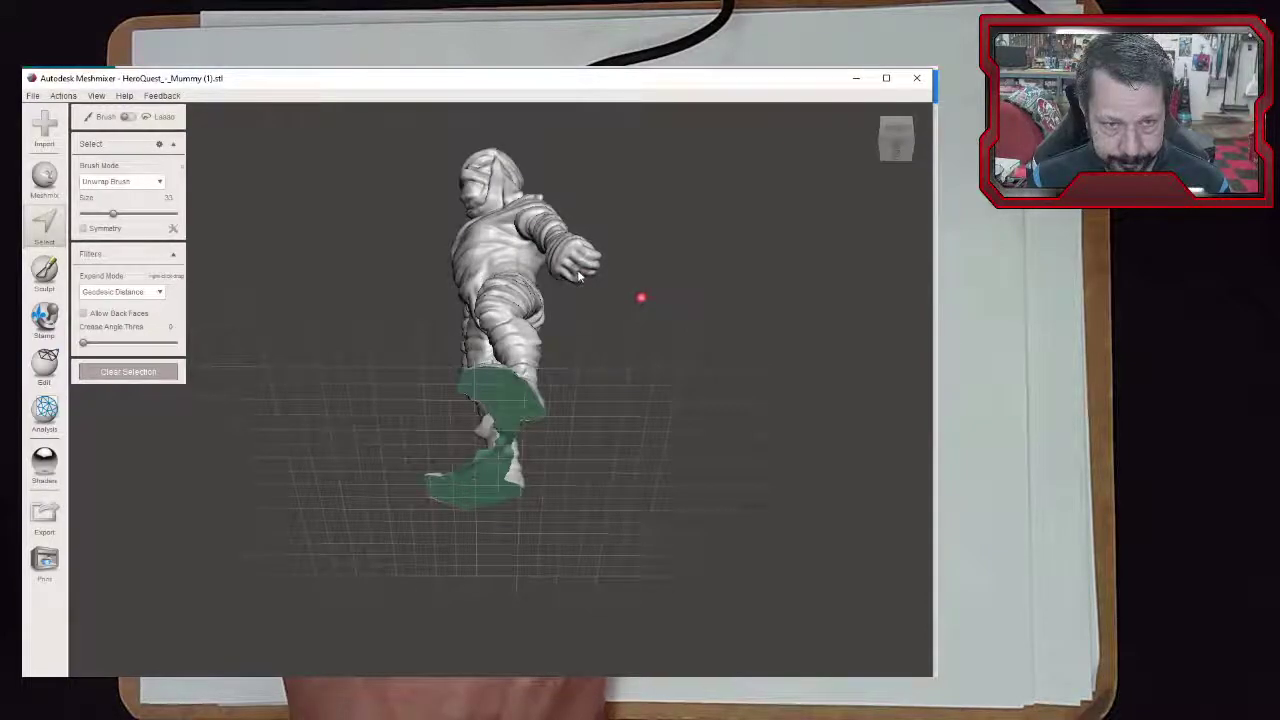
click(578, 272)
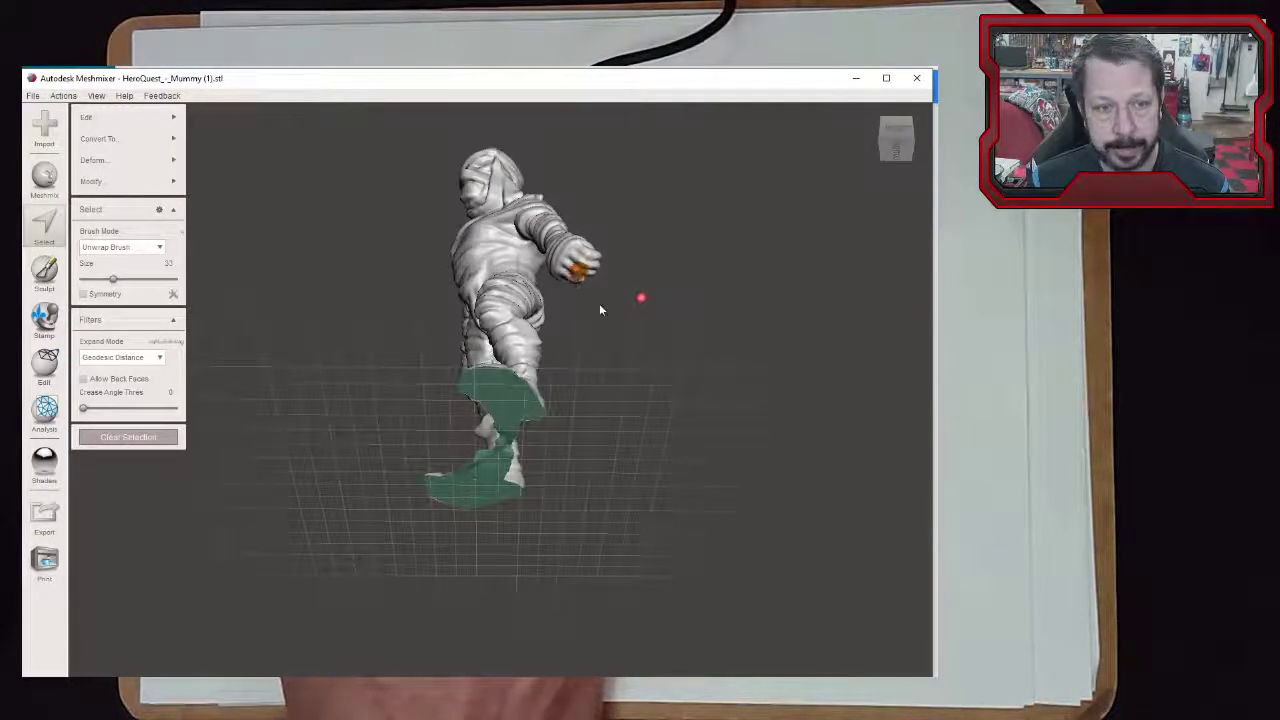
Expand the face selection across the mummy's fingers, and shrink it back by a few rings
right_drag(600, 310, 625, 390)
click(105, 160)
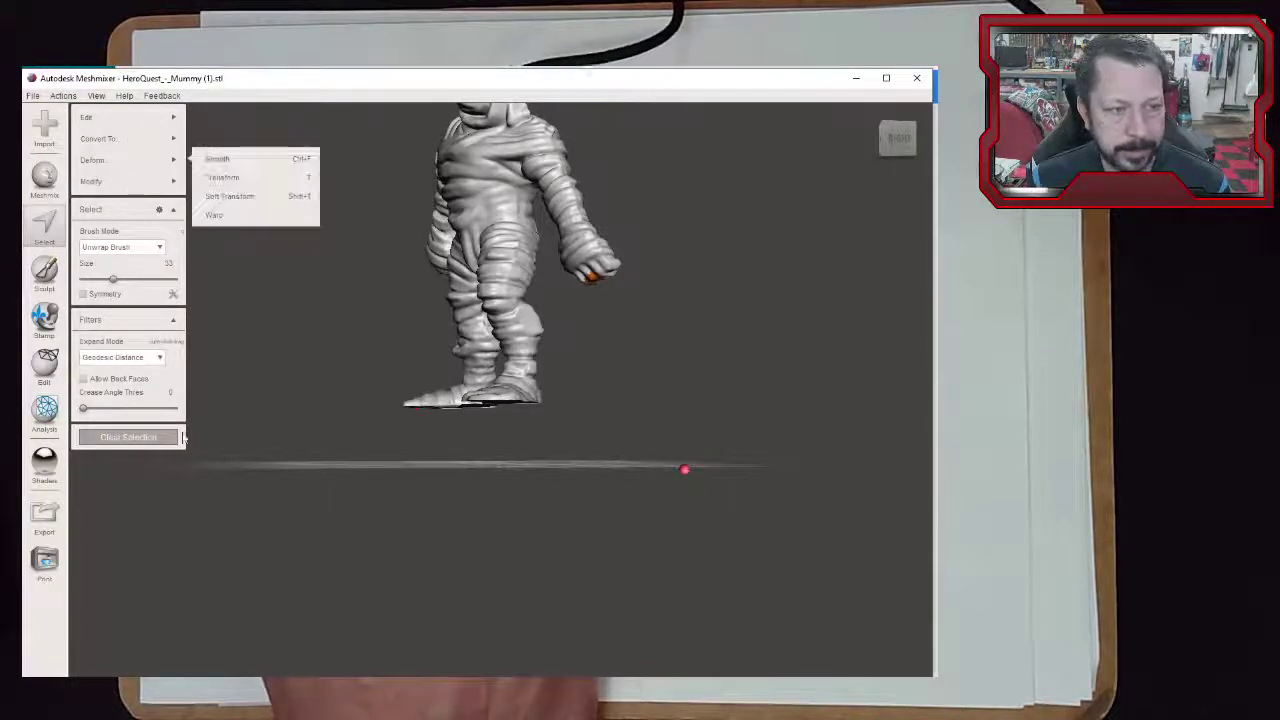
click(98, 138)
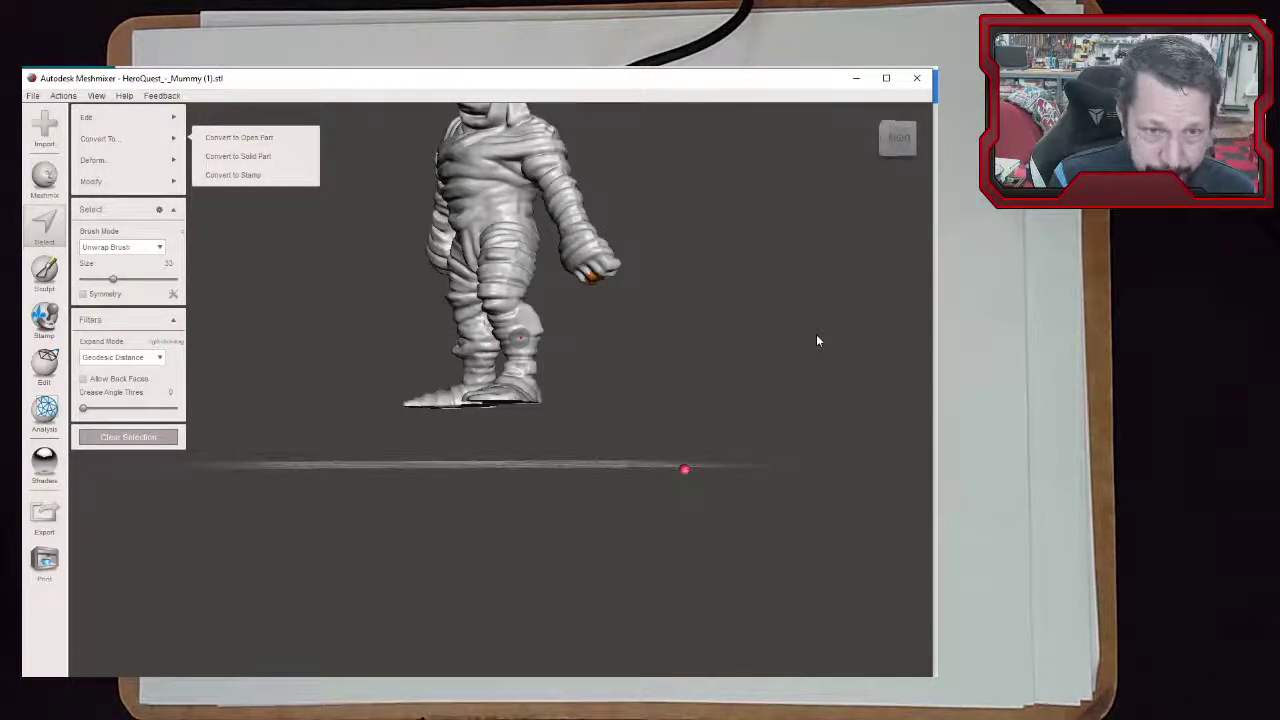
key(shift+period)
key(shift+period)
key(shift+period)
key(shift+period)
key(shift+period)
key(shift+period)
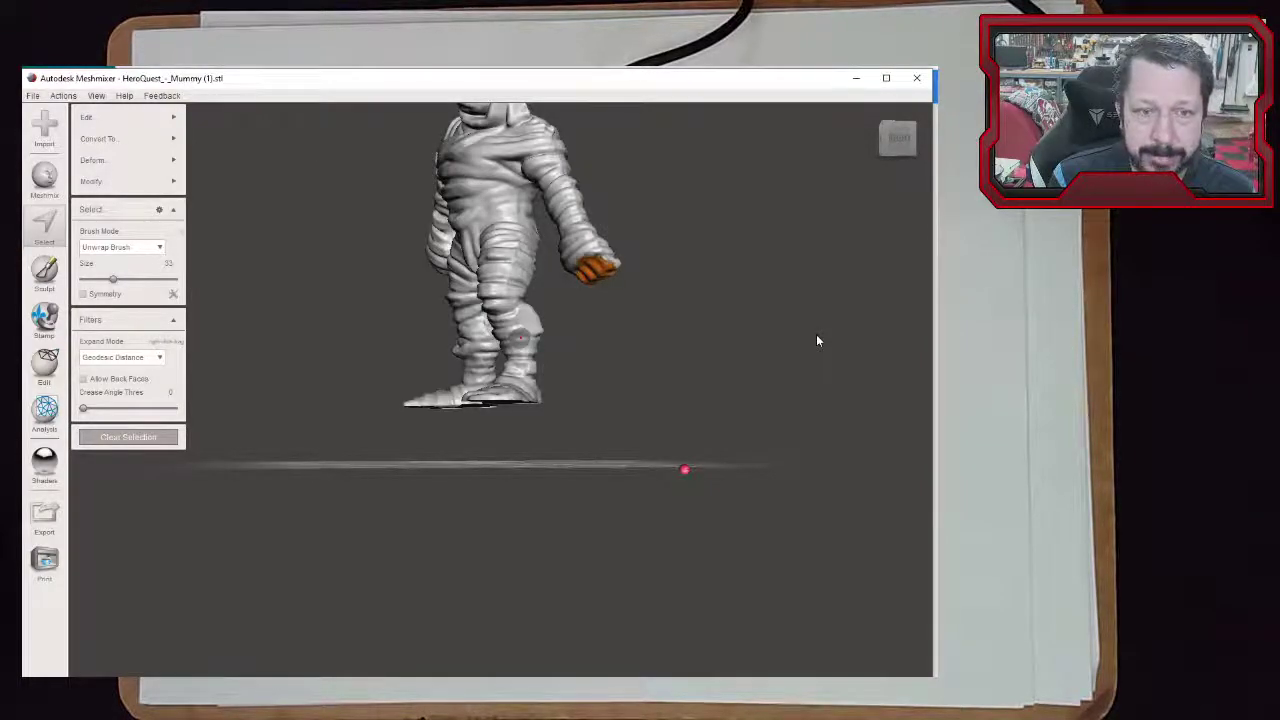
key(less)
key(less)
key(less)
key(less)
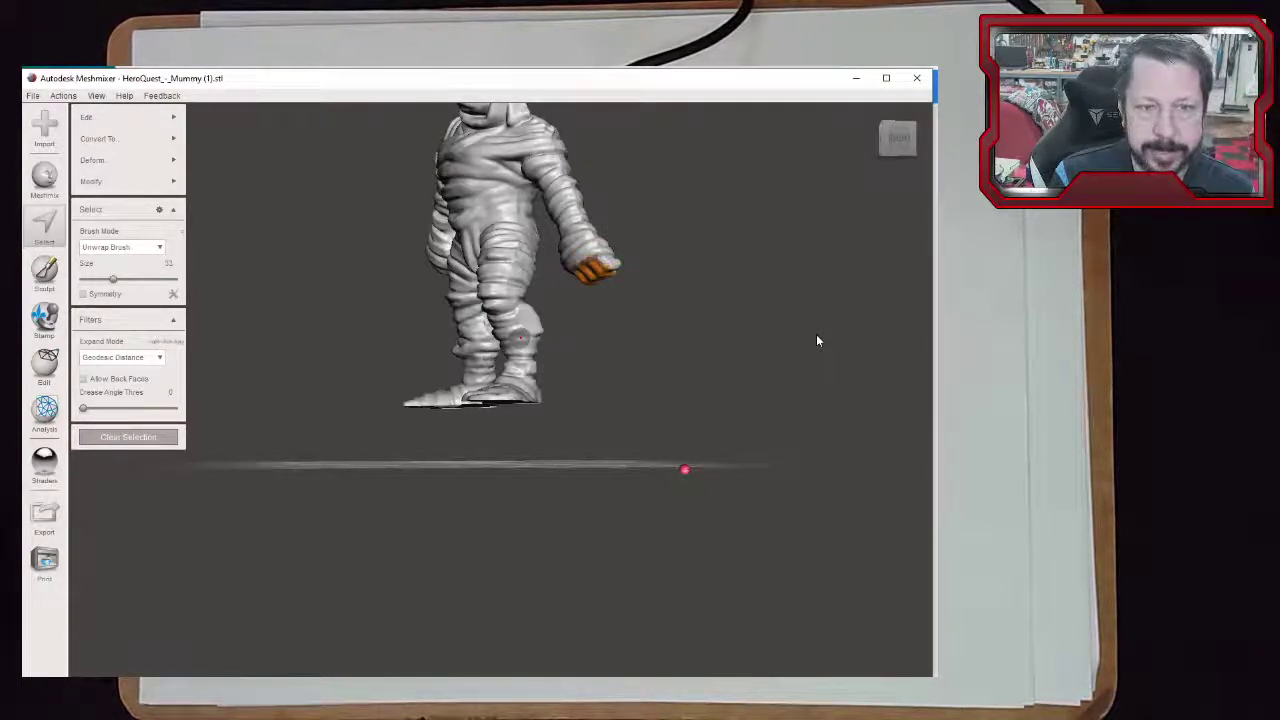
Grow the selection over the whole hand and forearm up to the elbow
key(greater)
key(greater)
key(greater)
key(greater)
key(greater)
key(greater)
key(greater)
key(greater)
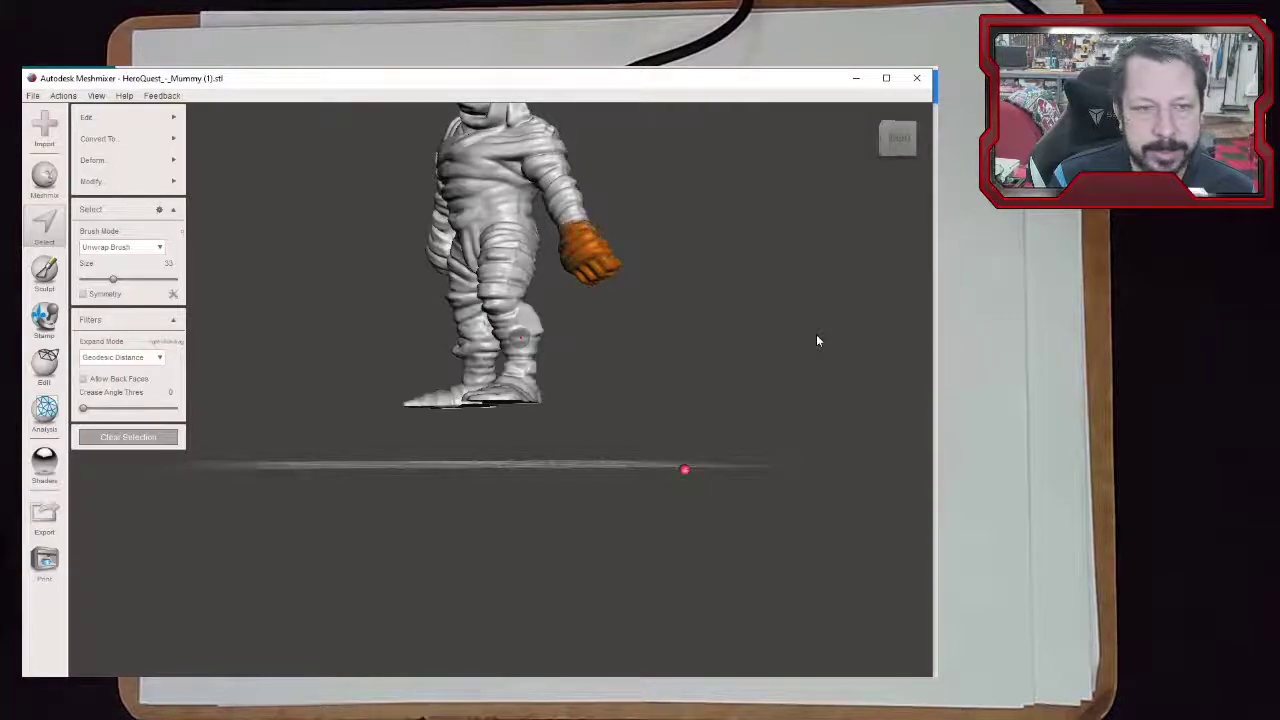
key(greater)
key(greater)
key(greater)
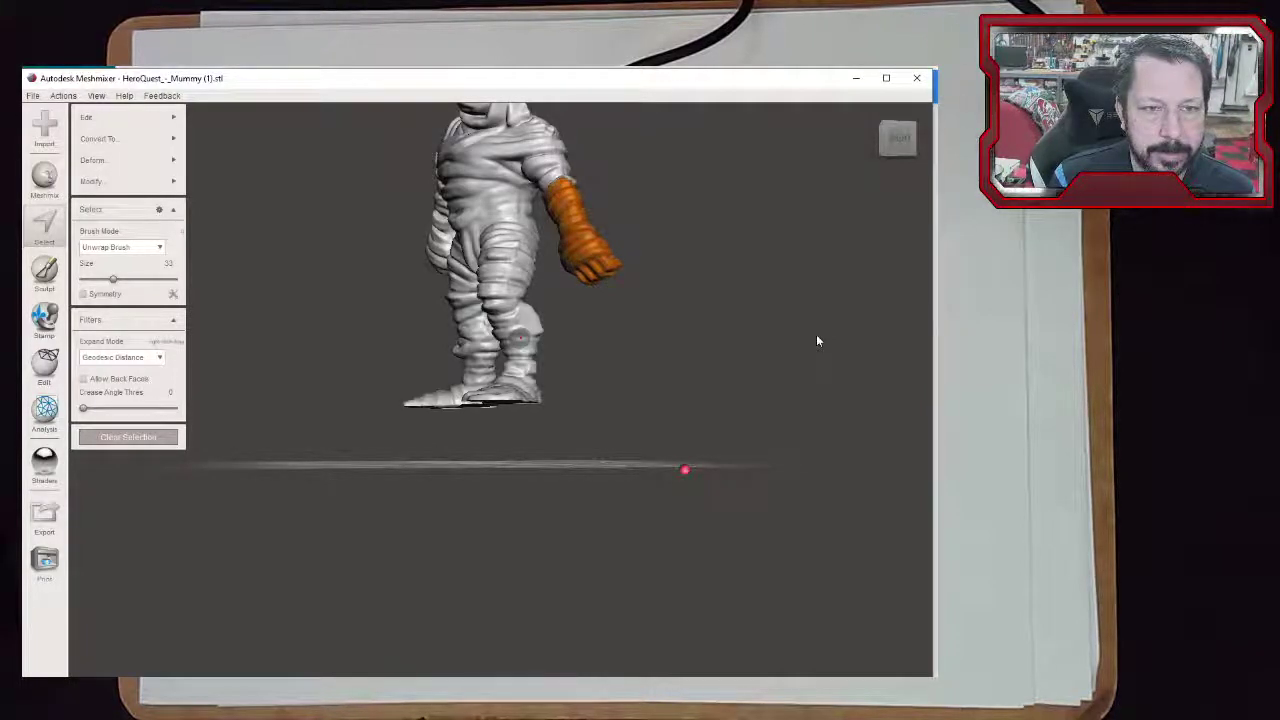
Invert the selection as a trial and restore the selected forearm and hand
right_drag(660, 342, 455, 230)
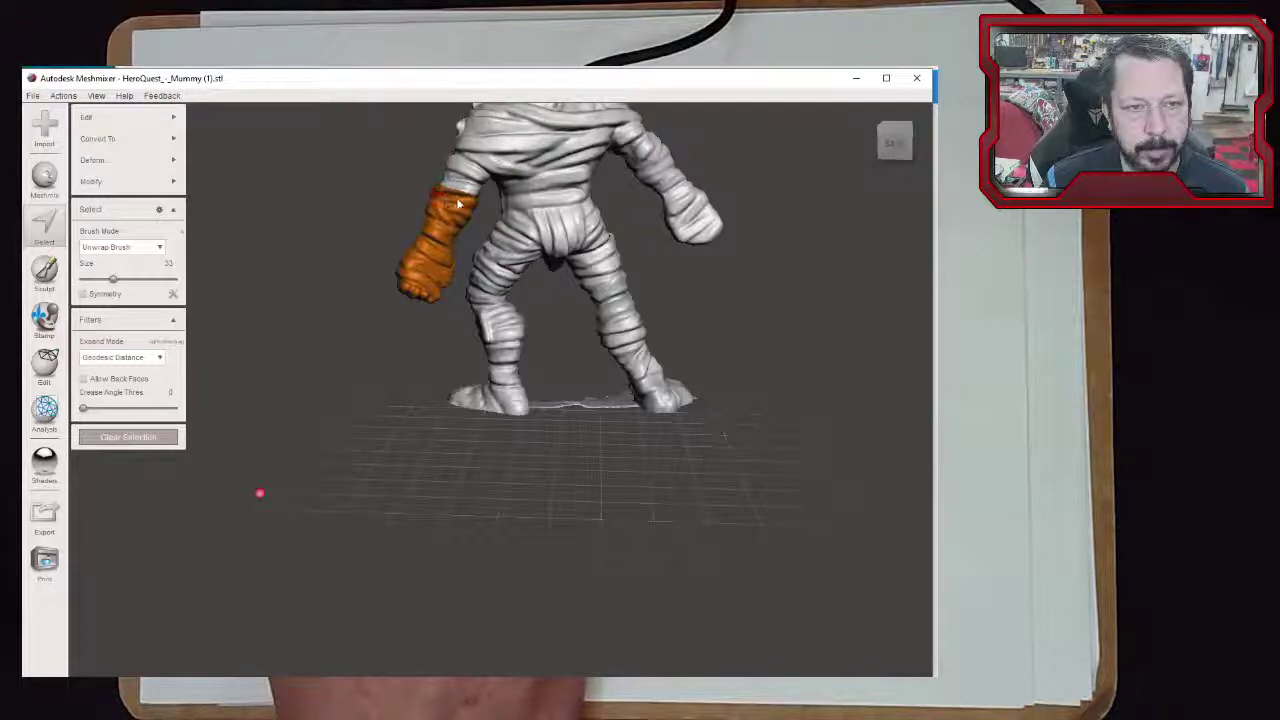
key(i)
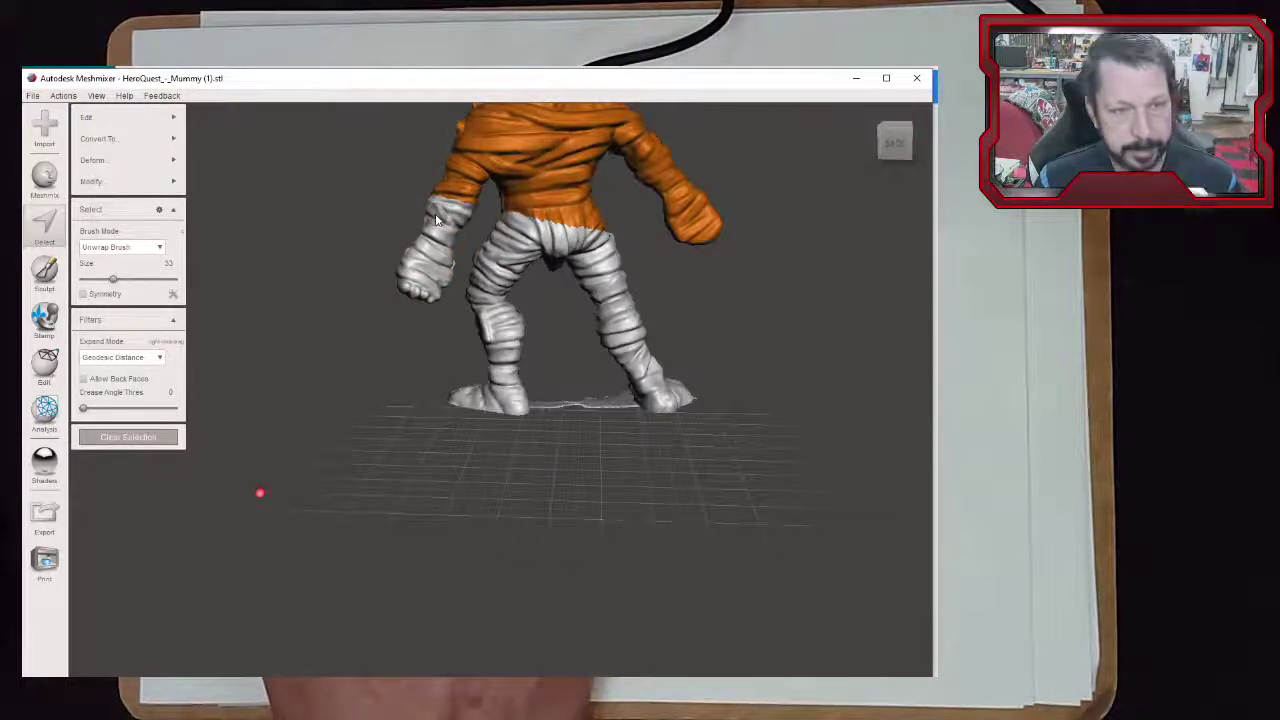
click(434, 214)
right_drag(340, 217, 362, 228)
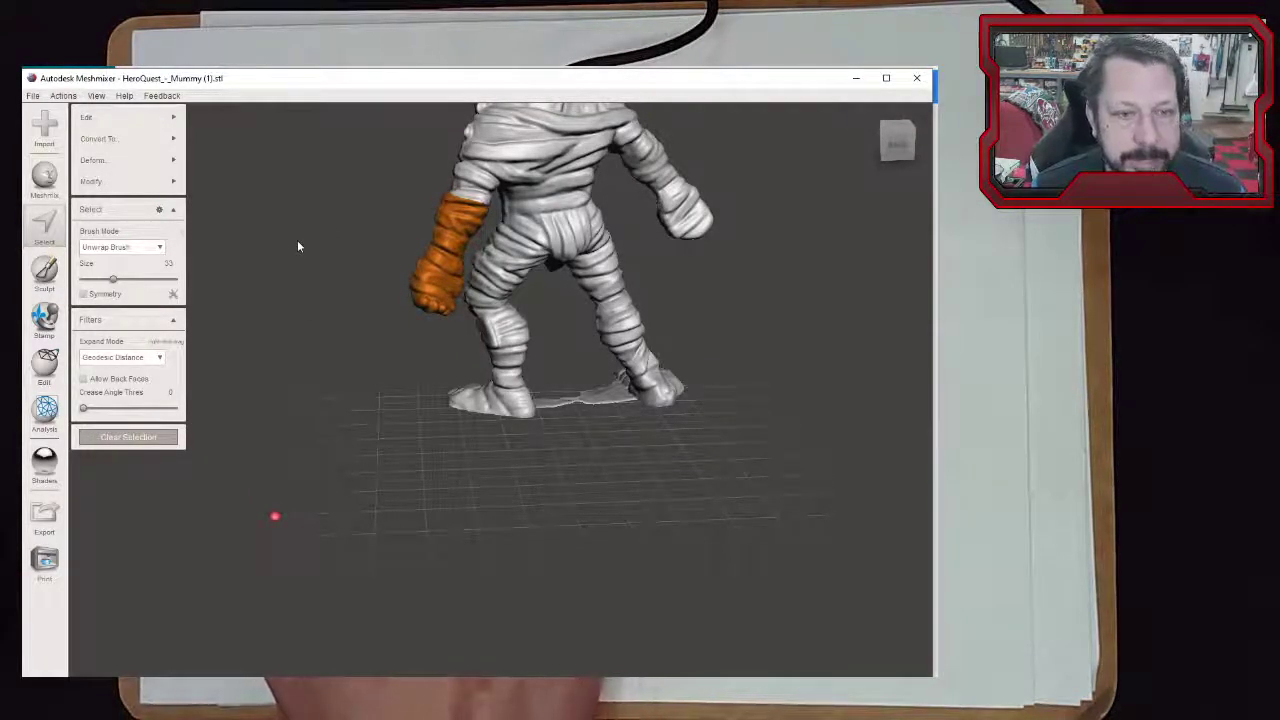
right_drag(383, 331, 437, 250)
scroll(426, 260, up, 5)
right_drag(354, 246, 490, 322)
right_drag(433, 167, 435, 147)
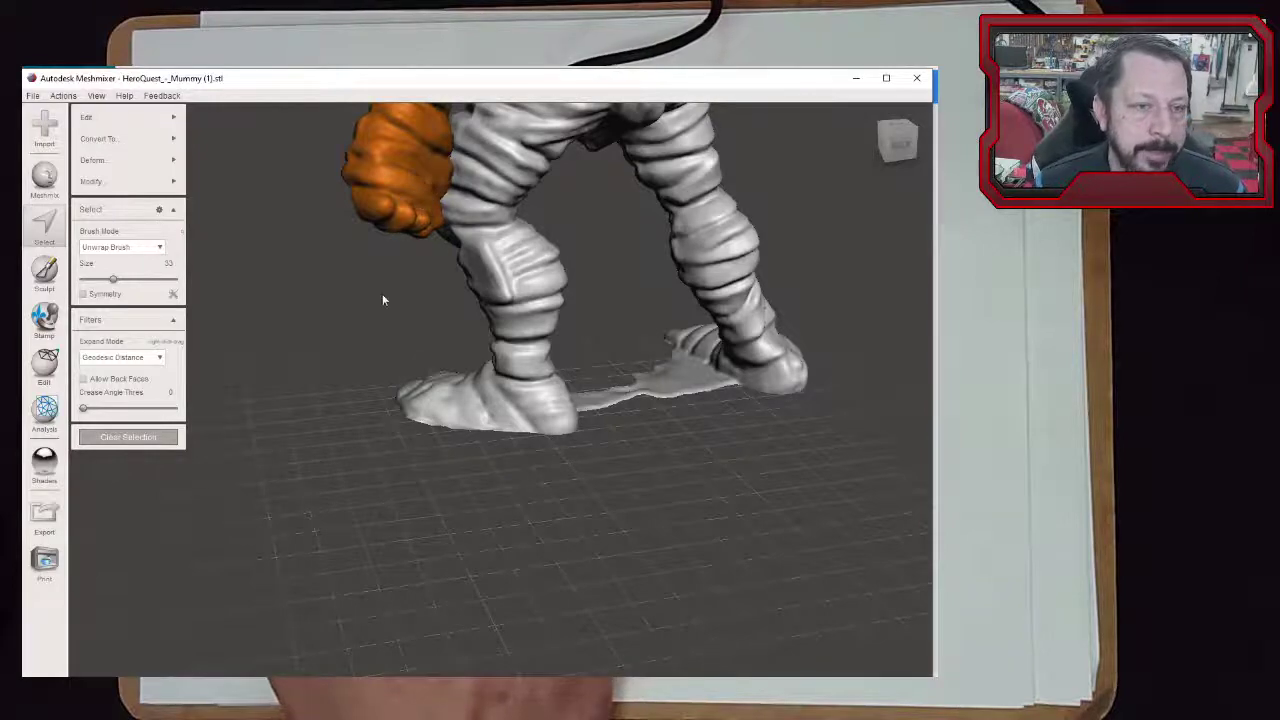
scroll(416, 180, down, 4)
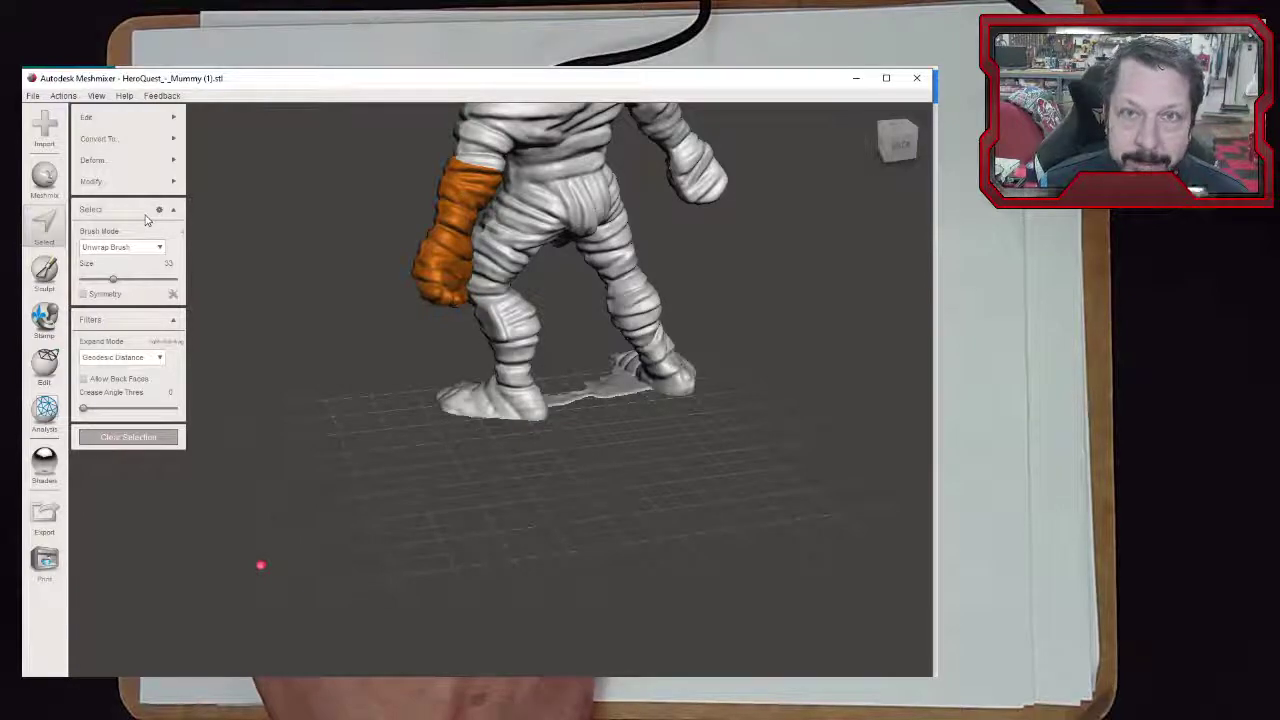
Start a Soft Transform on the selected forearm, rotate it to point forward, and move it back to the elbow
right_drag(337, 235, 572, 240)
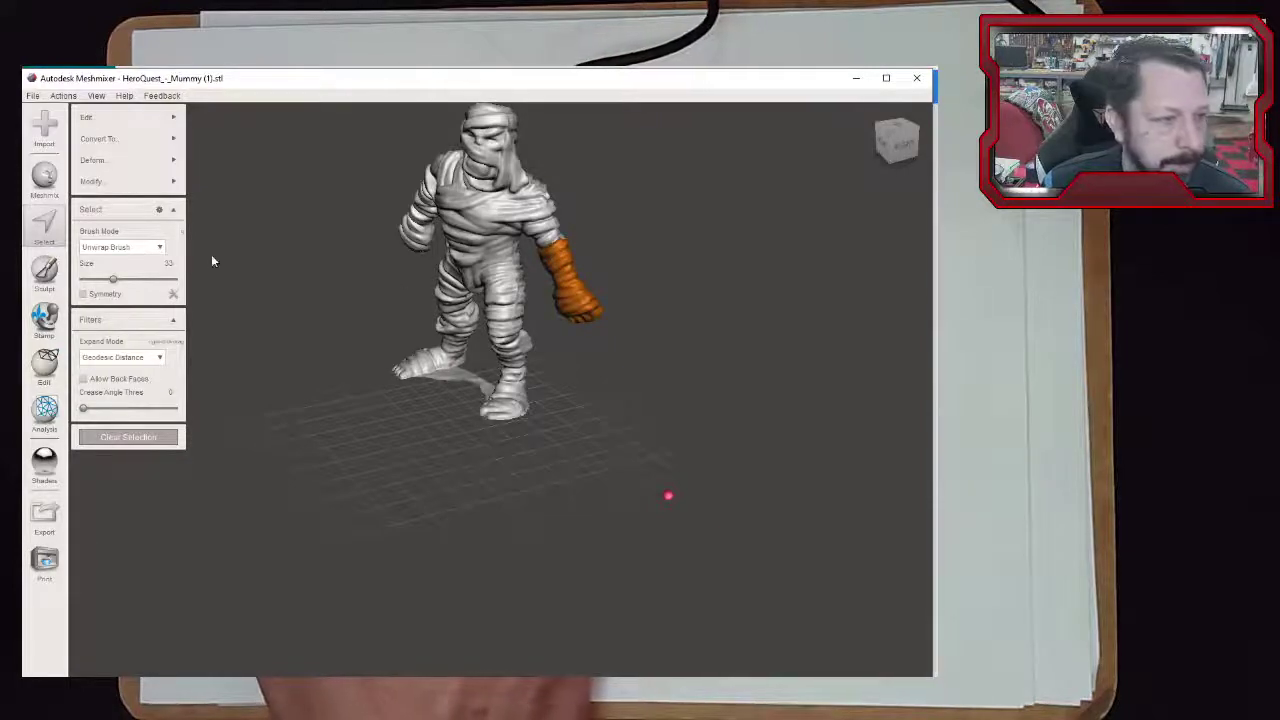
mouse_move(98, 163)
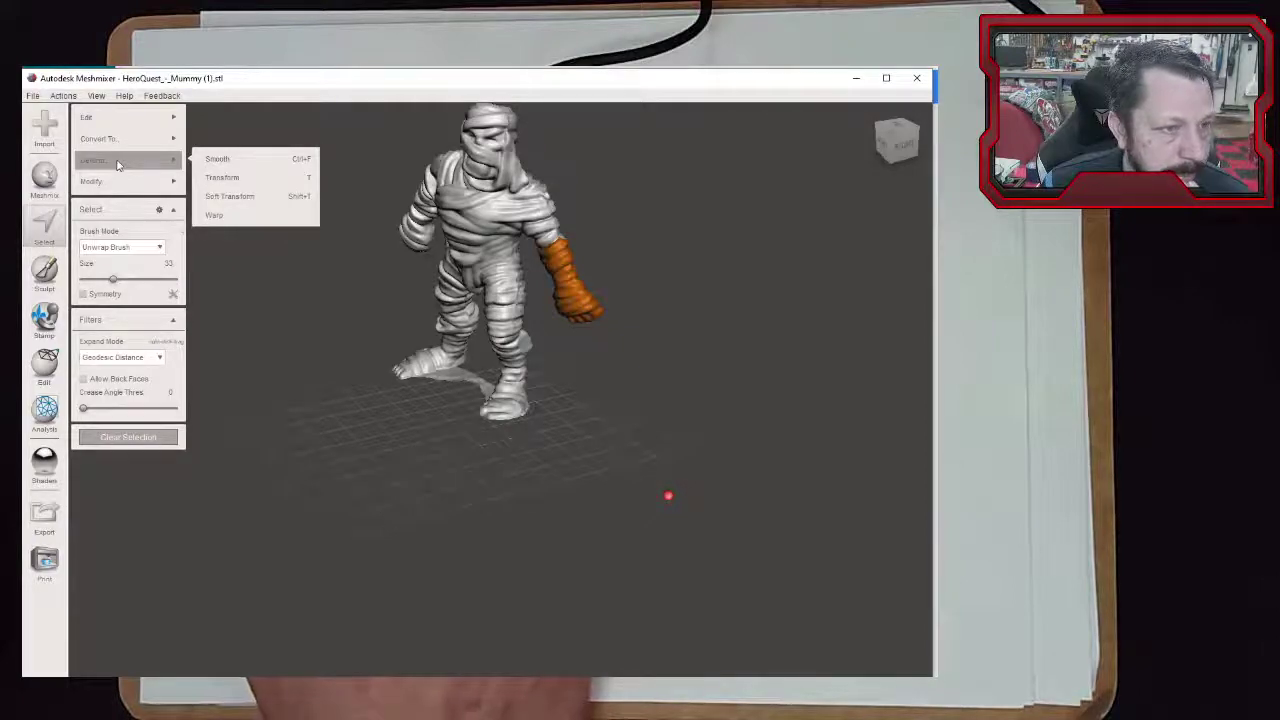
click(227, 205)
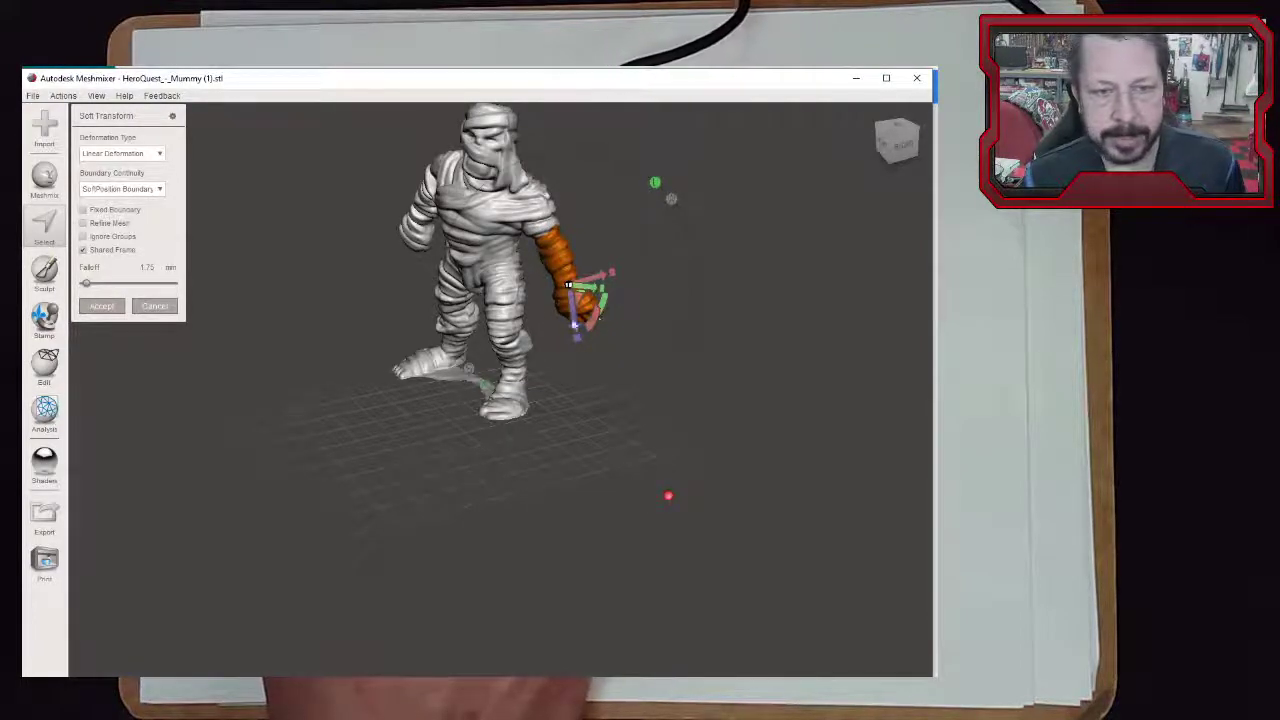
right_drag(698, 374, 597, 361)
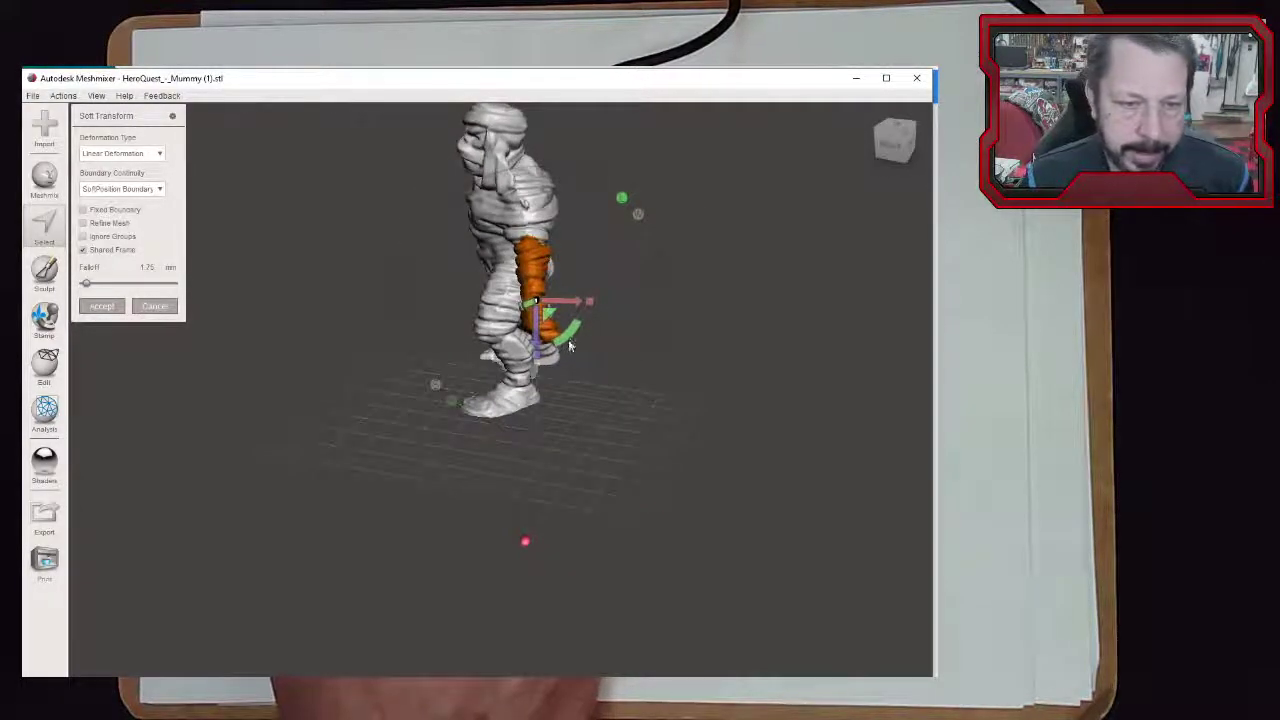
drag(575, 333, 492, 402)
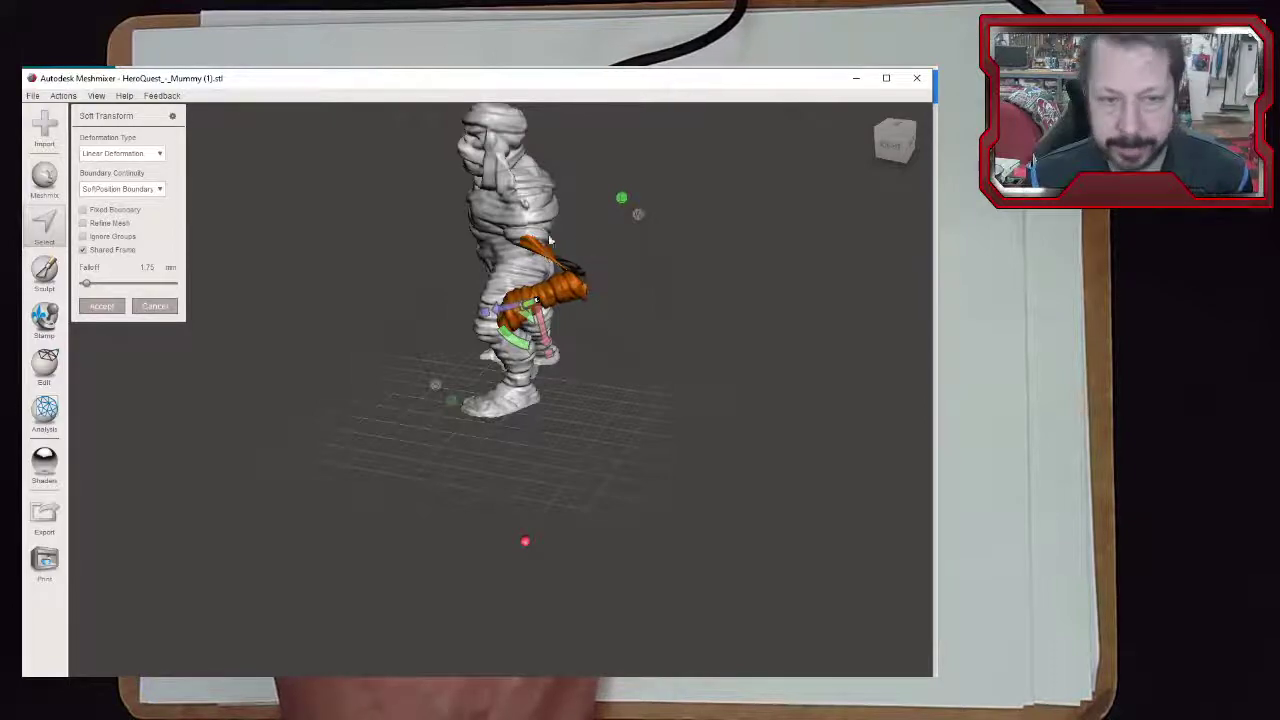
drag(542, 323, 486, 305)
Rotate the forearm sideways, as seen from above, so the hand turns inward towards the body
right_drag(392, 365, 371, 346)
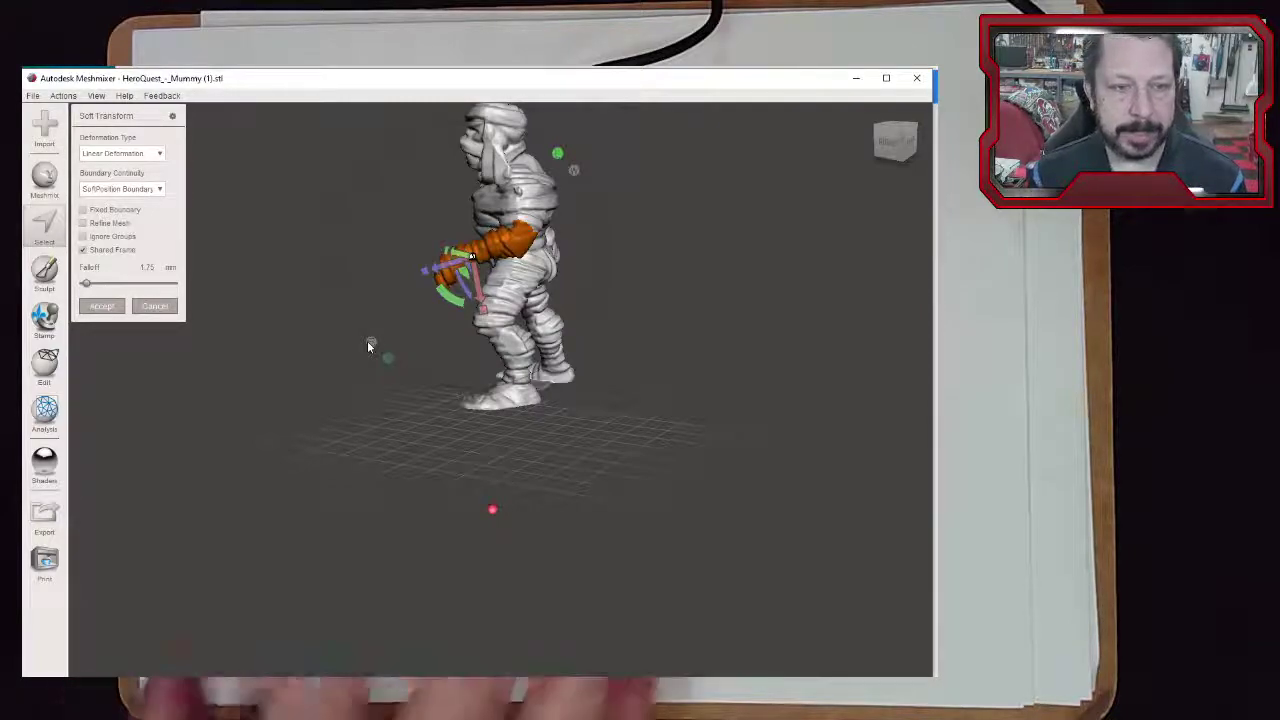
right_drag(354, 329, 591, 443)
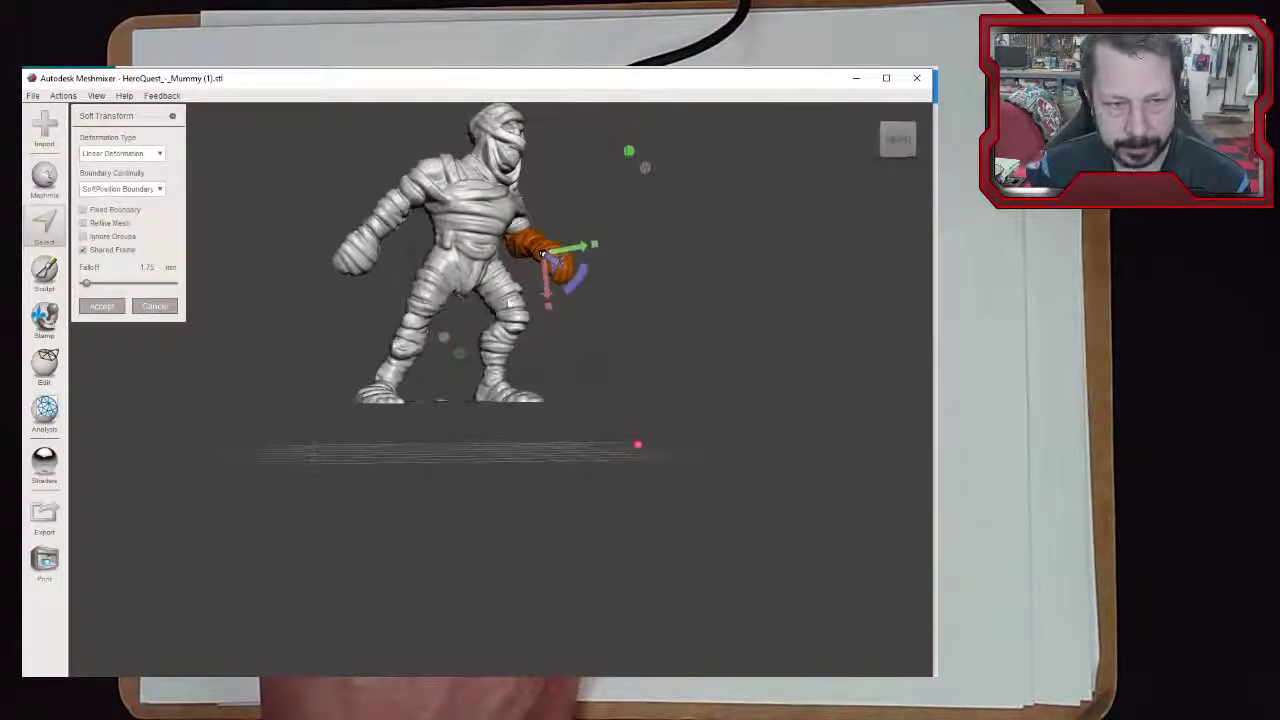
right_drag(654, 343, 546, 364)
scroll(559, 379, up, 3)
scroll(629, 363, down, 5)
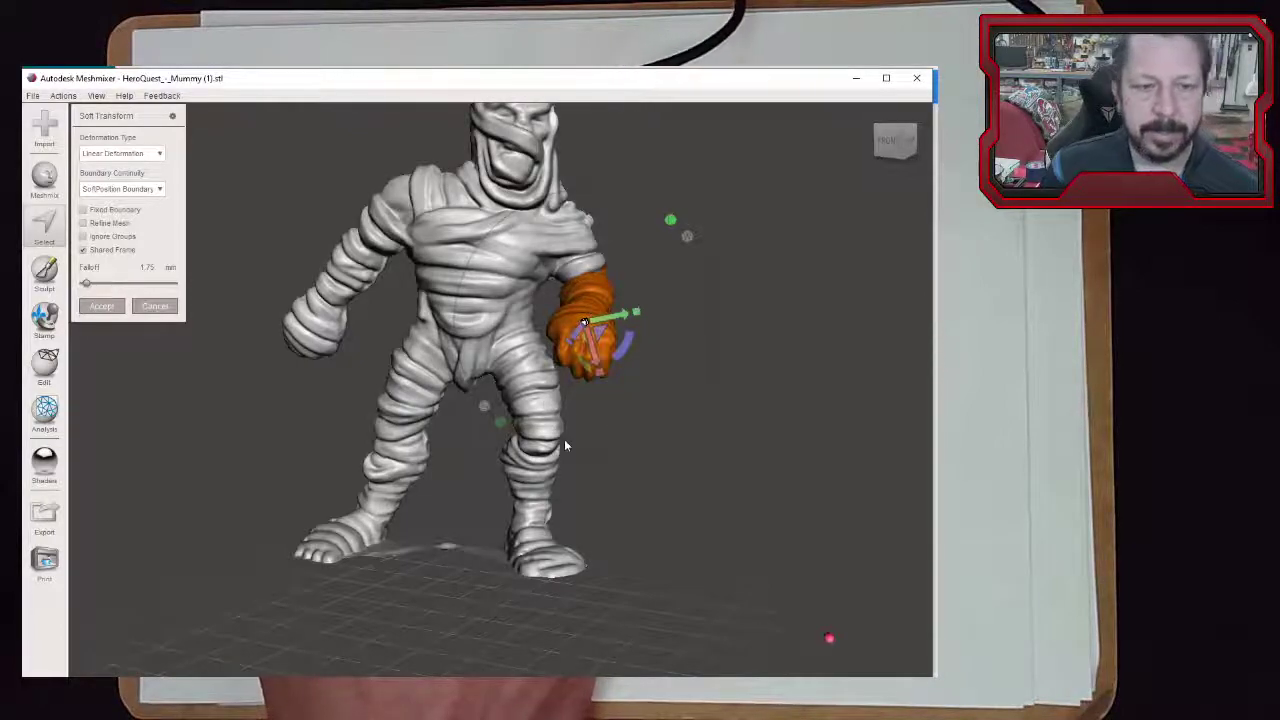
right_drag(564, 439, 800, 462)
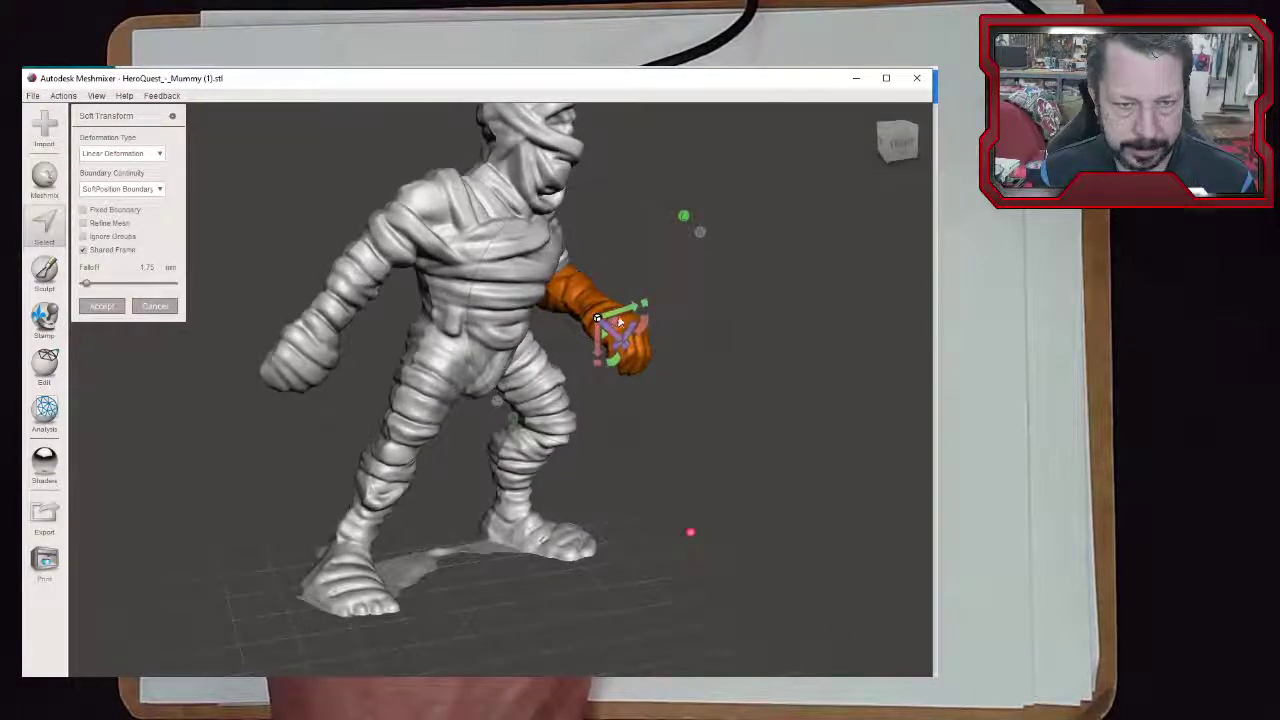
right_drag(726, 379, 638, 453)
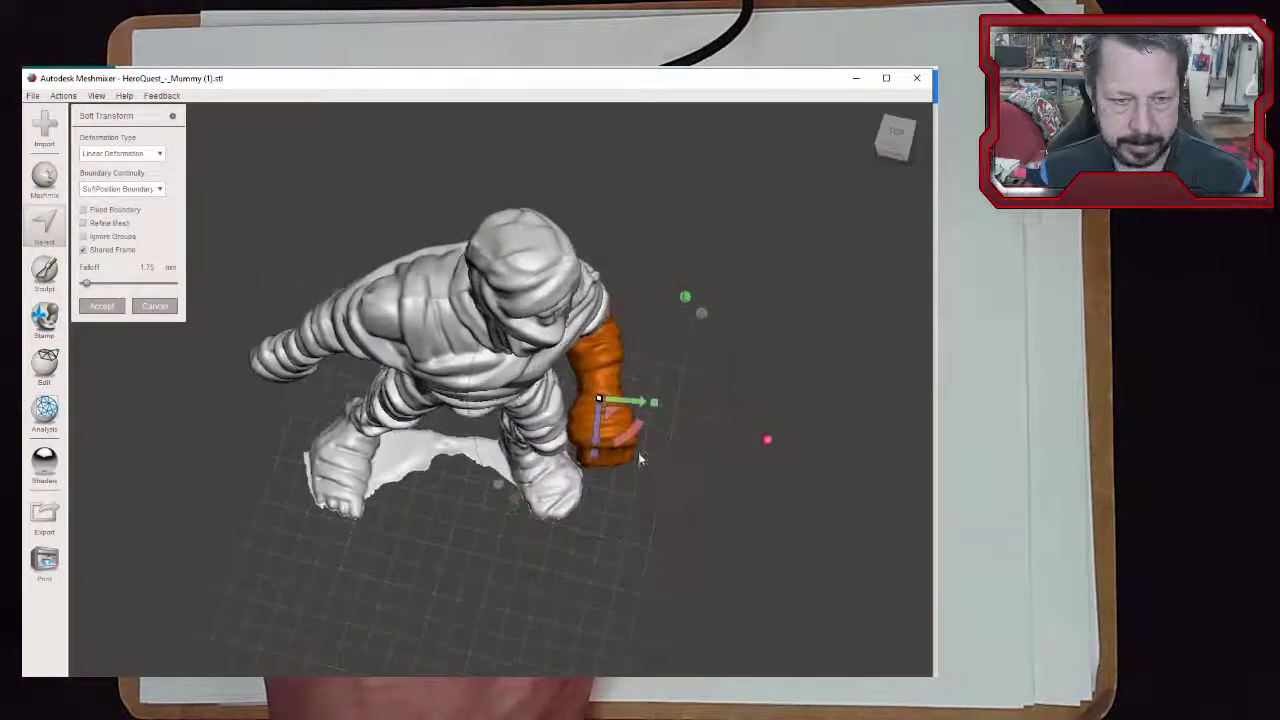
drag(635, 438, 603, 409)
Rotate the forearm downward at the elbow and shift it to line up with the upper arm
right_drag(758, 484, 493, 356)
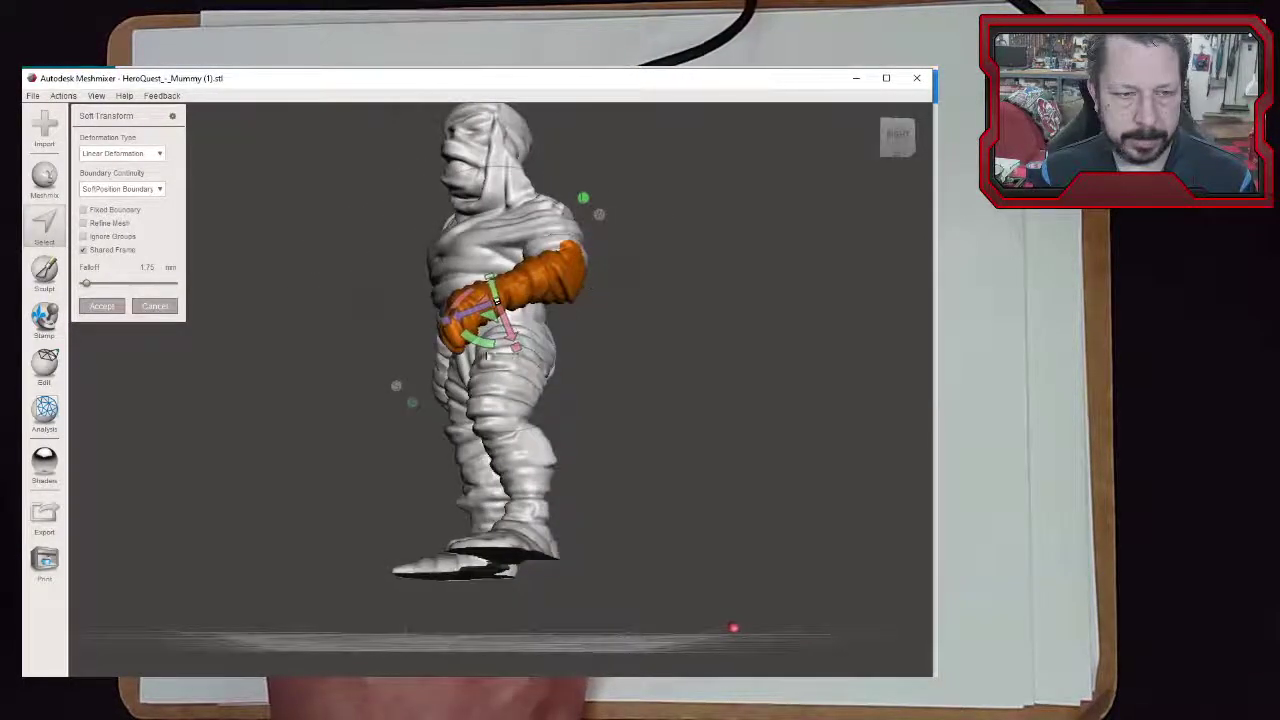
drag(485, 348, 545, 342)
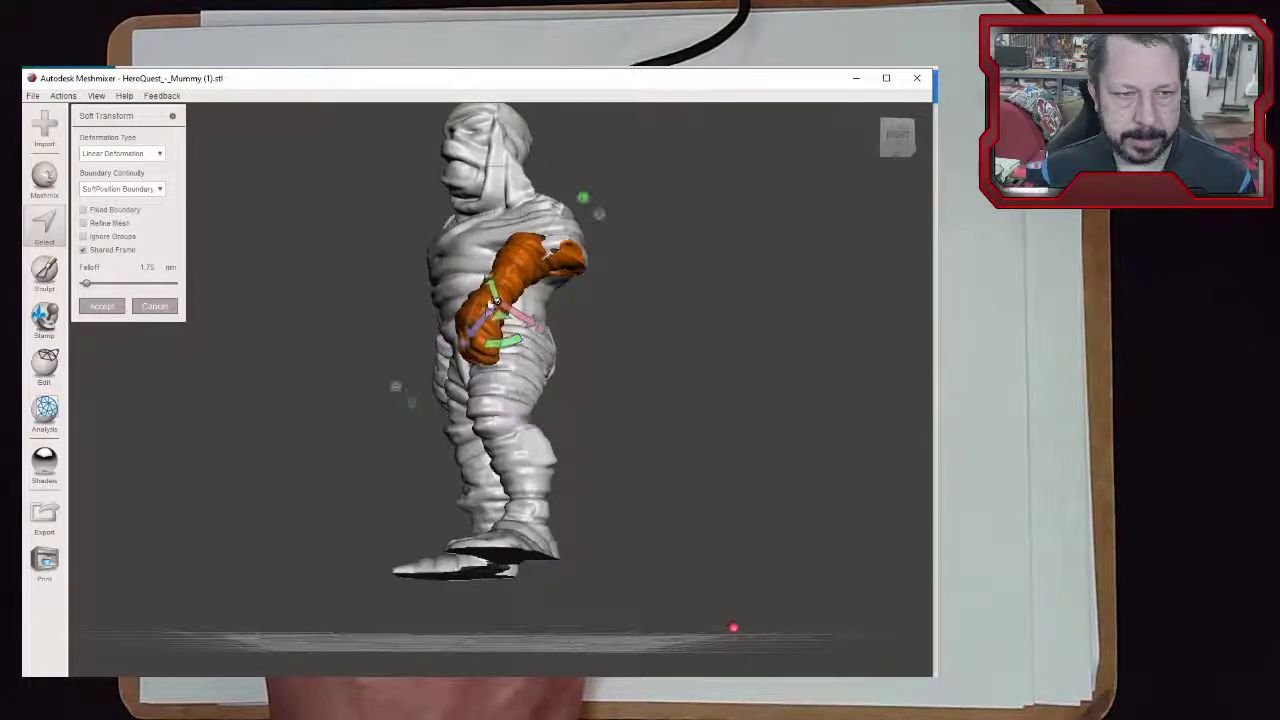
drag(494, 293, 505, 322)
right_drag(652, 383, 786, 401)
drag(540, 326, 600, 372)
Examine the repositioned forearm and fist close up from the front and back of the mummy
right_drag(640, 432, 672, 452)
right_drag(563, 375, 690, 455)
scroll(540, 398, up, 2)
scroll(540, 398, up, 5)
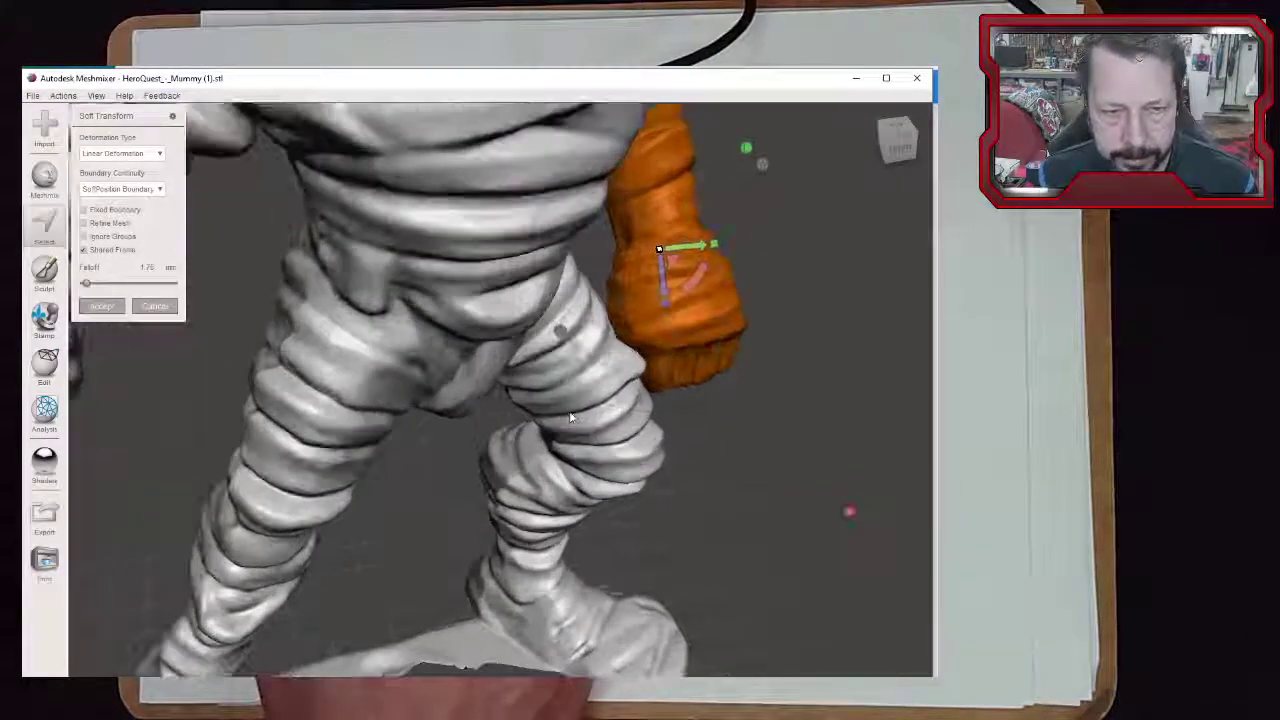
right_drag(714, 400, 354, 328)
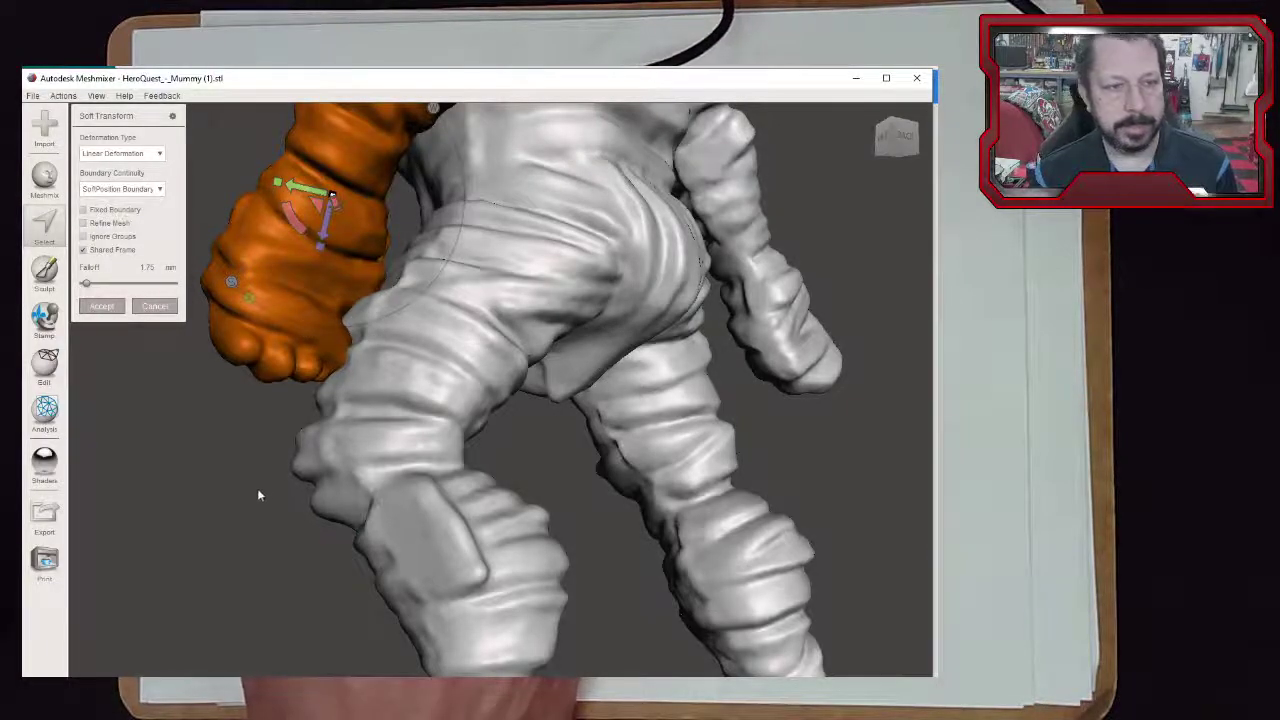
right_drag(252, 494, 190, 497)
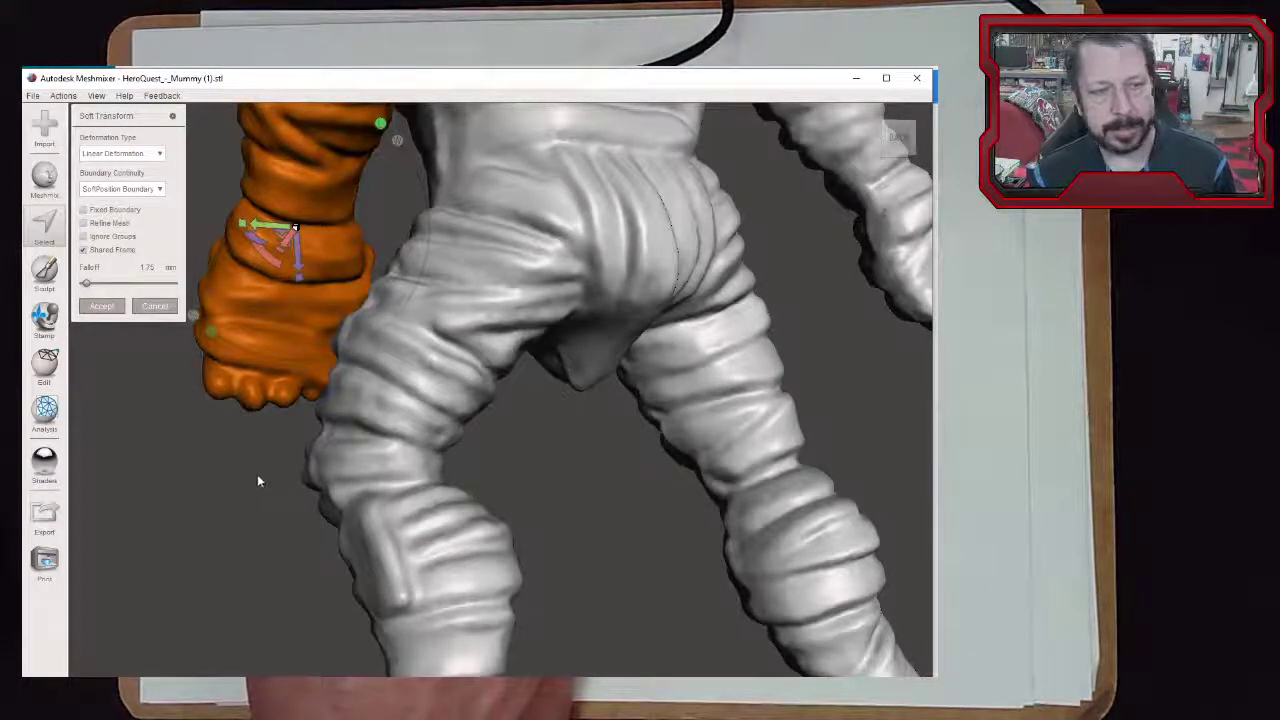
right_drag(256, 475, 643, 517)
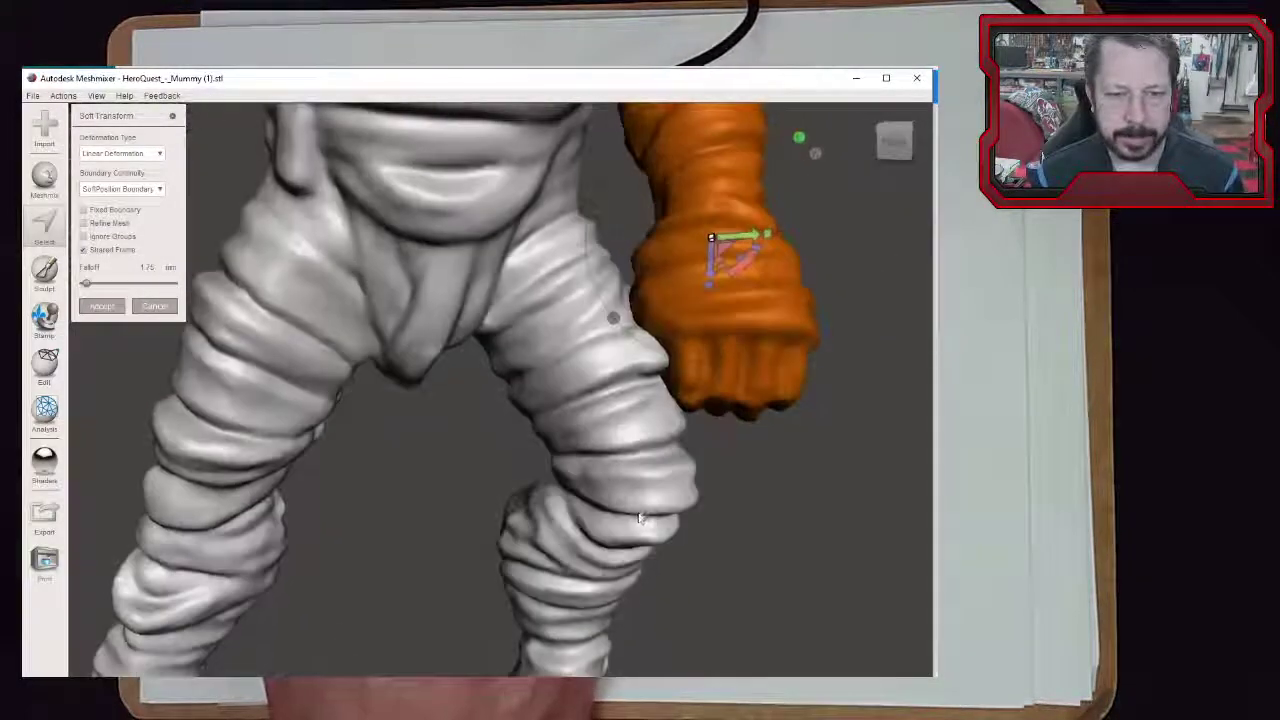
Tilt the forearm slightly inward towards the thigh, and check its position from the front and back
scroll(726, 520, down, 4)
scroll(697, 420, up, 1)
right_drag(746, 369, 743, 283)
mouse_move(668, 328)
mouse_down()
mouse_move(680, 318)
mouse_move(663, 349)
mouse_up()
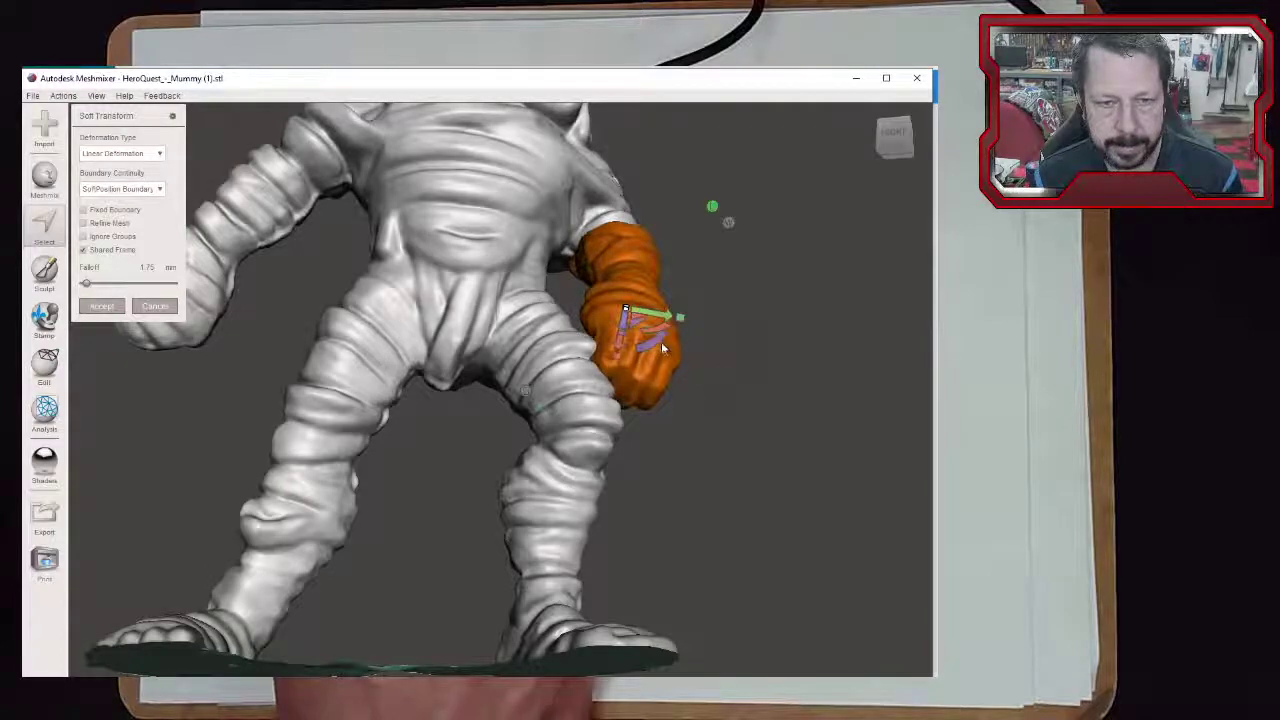
right_drag(780, 349, 592, 365)
right_drag(777, 440, 495, 403)
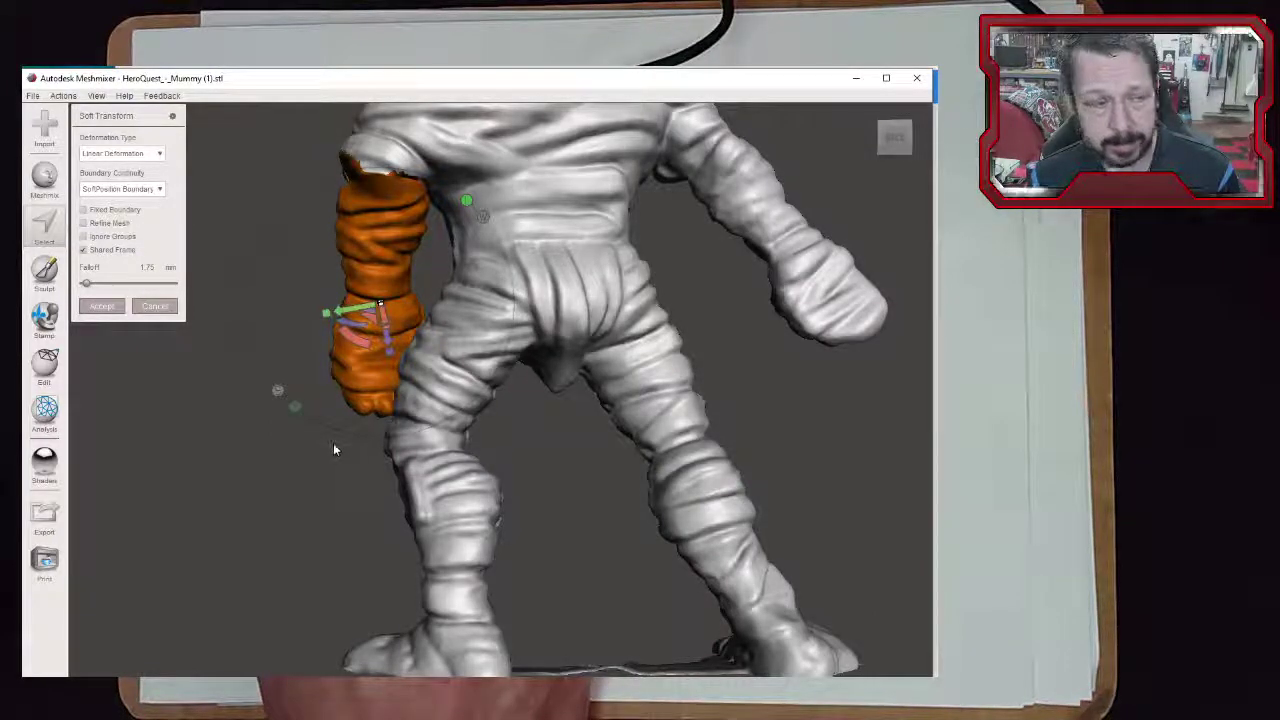
right_drag(335, 472, 705, 494)
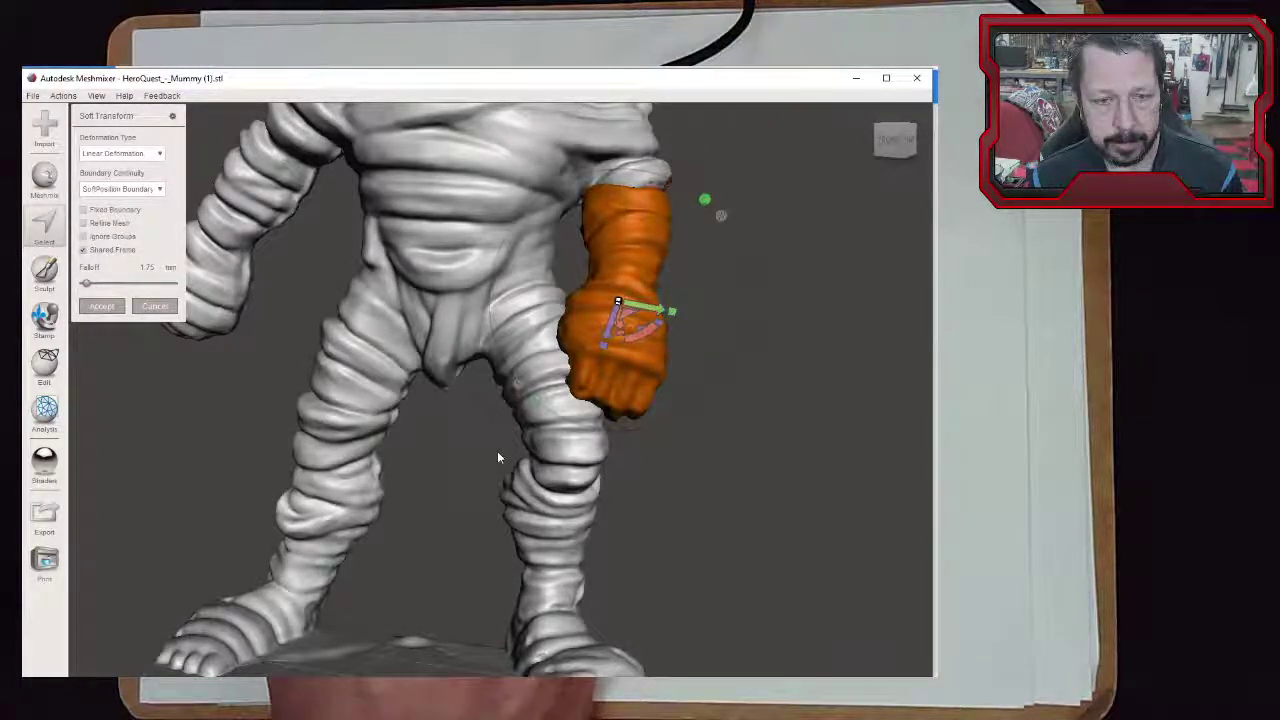
Save the mummy project to the Desktop in Meshmixer Format as mummy_demo
right_drag(498, 457, 460, 400)
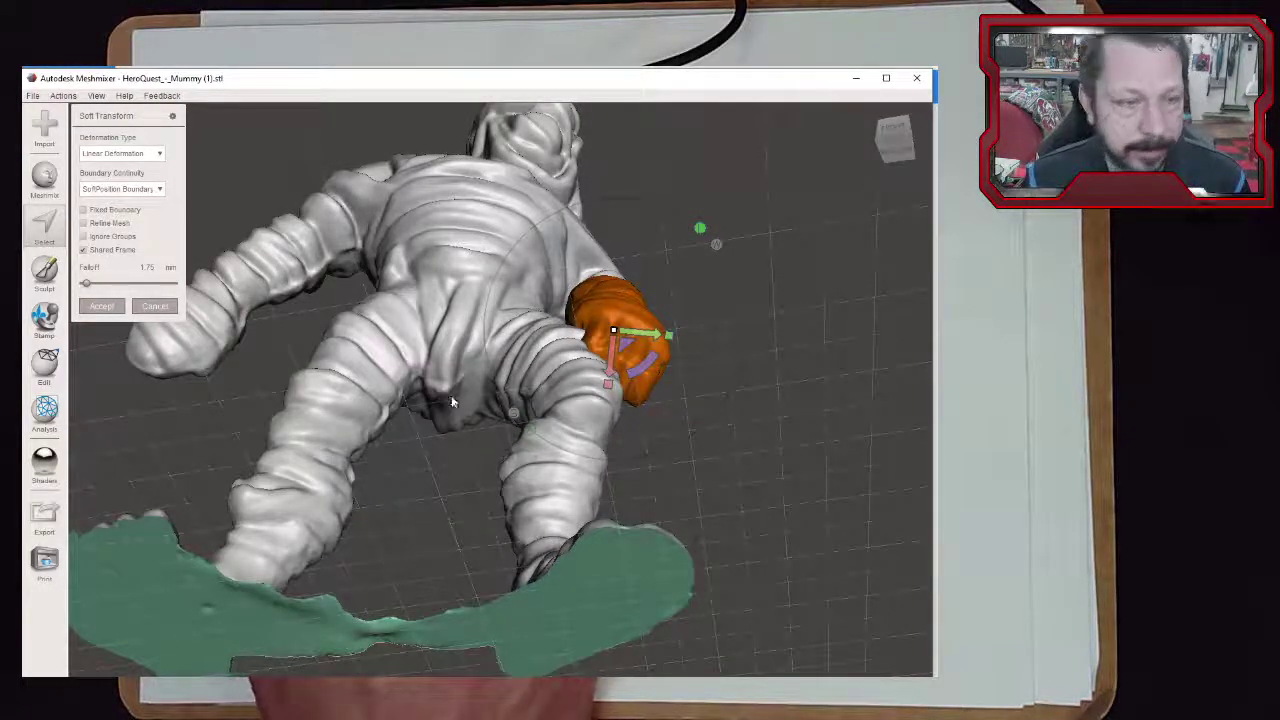
right_drag(811, 354, 790, 445)
click(63, 95)
mouse_move(33, 97)
click(35, 137)
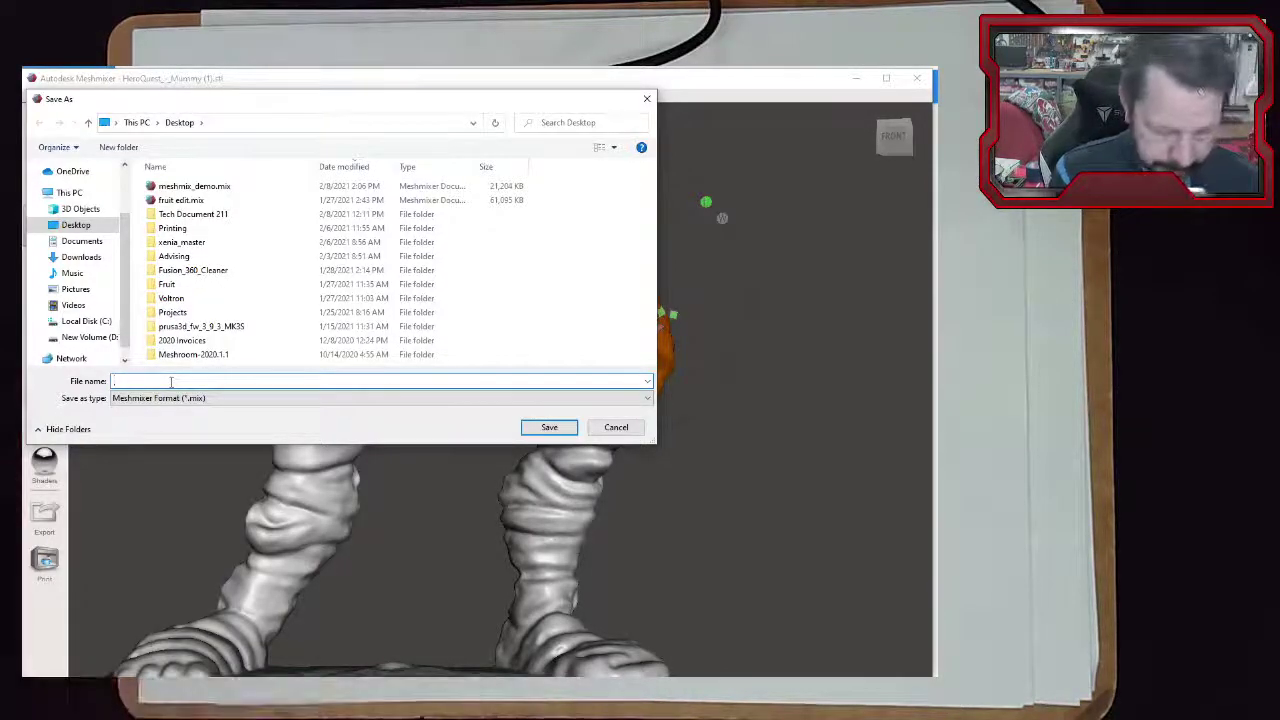
text(mummy_d)
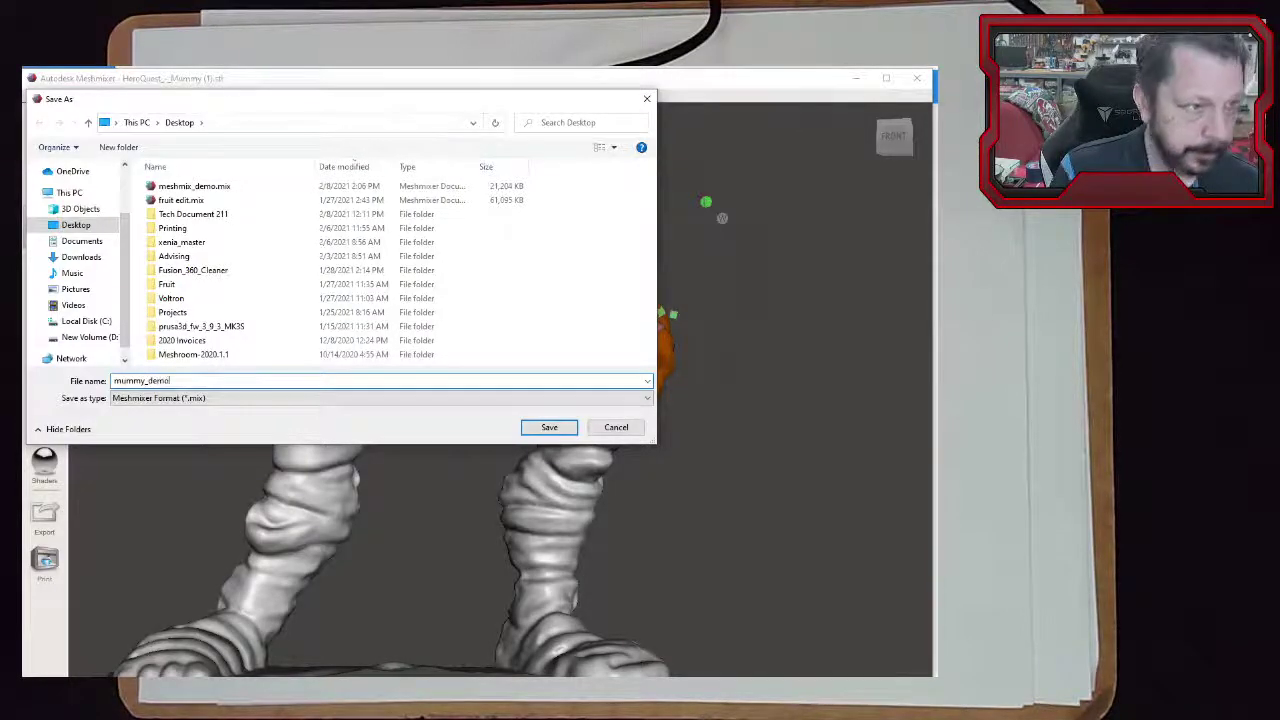
text(emo)
key(Return)
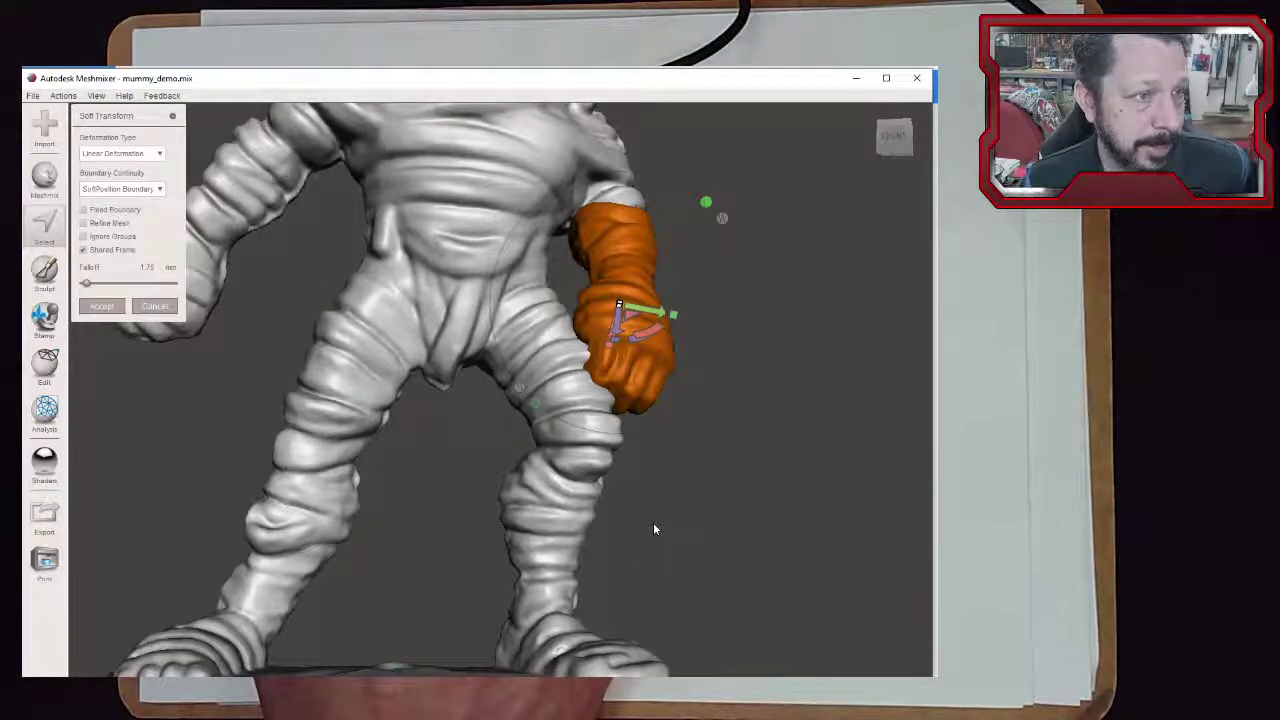
Fine-tune the rotation of the selected forearm with Soft Transform, so the fist turns slightly beside the thigh
right_drag(657, 518, 655, 465)
drag(649, 326, 640, 352)
right_drag(750, 350, 737, 464)
drag(609, 344, 596, 365)
right_drag(760, 435, 693, 378)
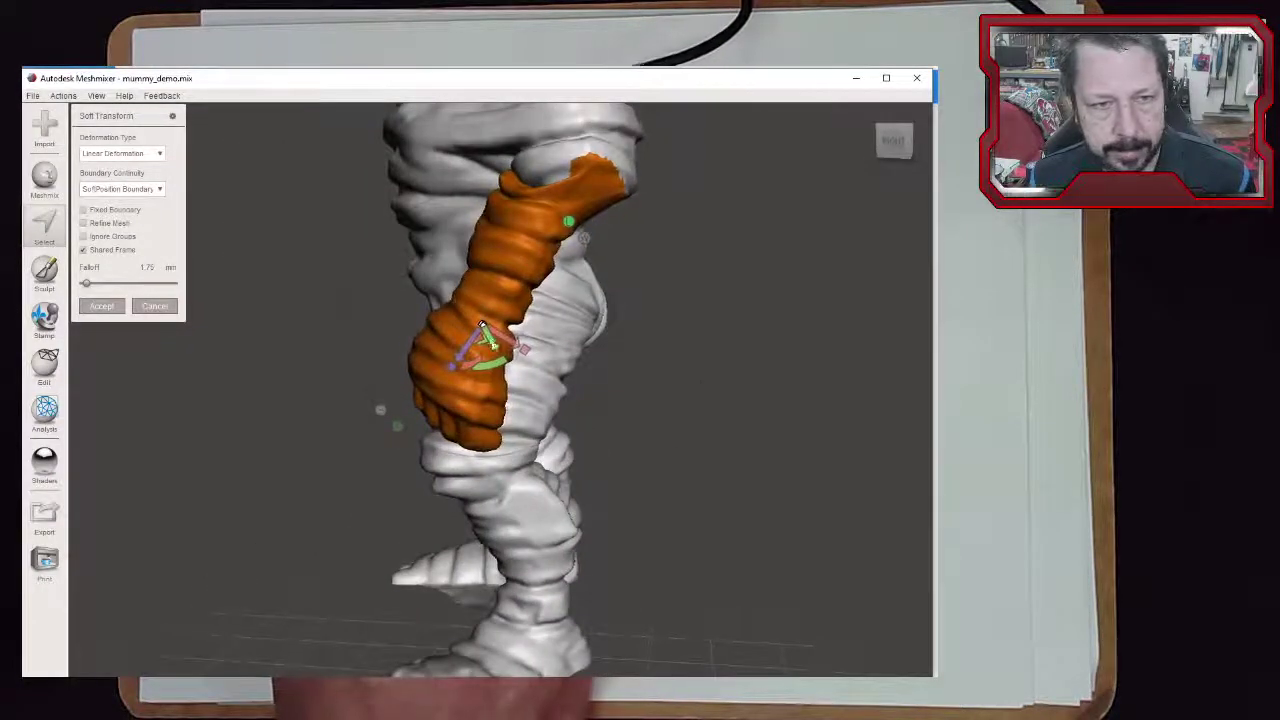
Shift the forearm backward and slightly down, as seen from the side, to meet the elbow, and accept the Soft Transform
drag(533, 350, 548, 361)
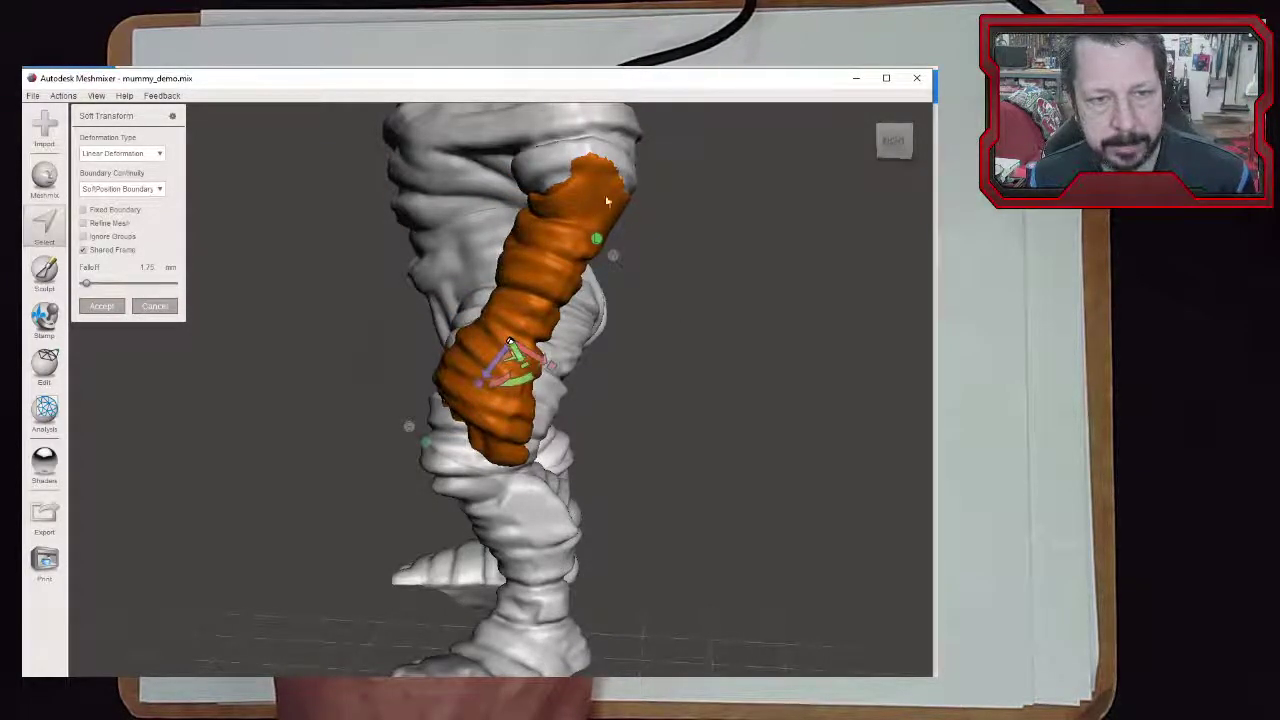
right_drag(685, 313, 851, 317)
scroll(666, 457, down, 5)
right_drag(666, 457, 708, 430)
drag(542, 408, 543, 404)
right_drag(643, 423, 505, 423)
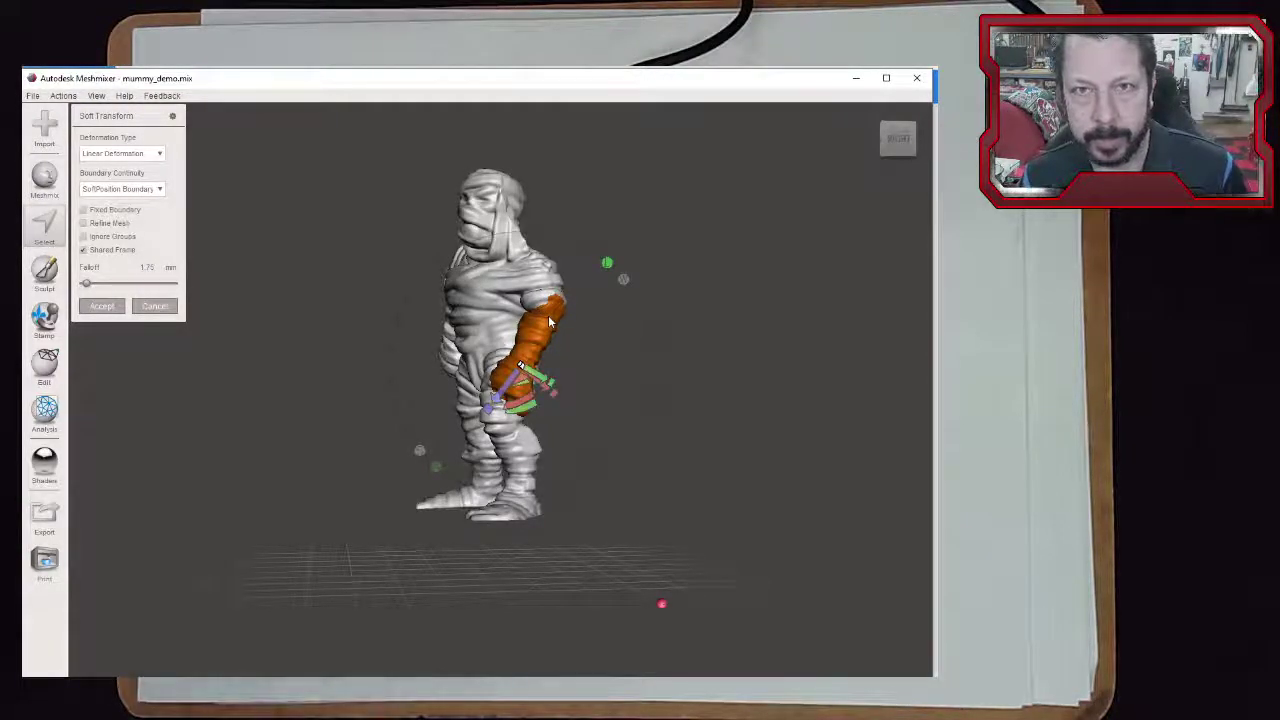
click(101, 306)
Run Soft Transform on the forearm again, adjust the fist's position slightly against the thigh, and accept it
right_drag(631, 460, 771, 437)
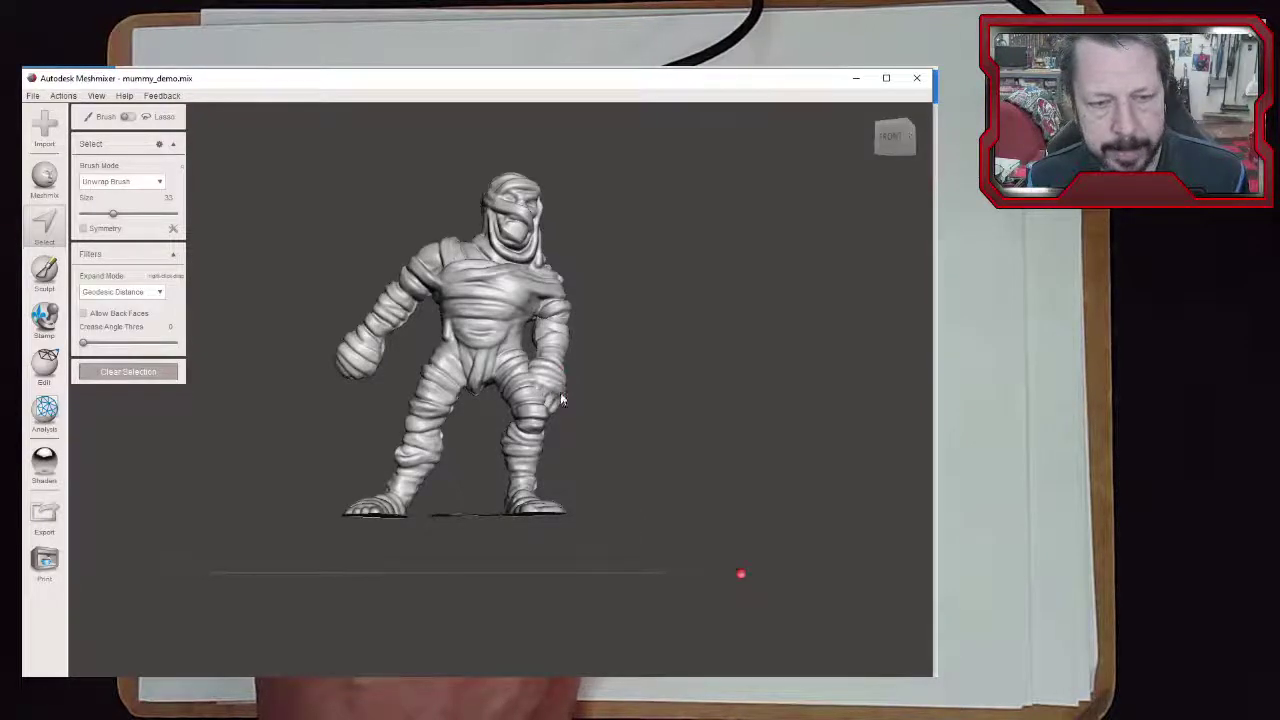
scroll(591, 405, up, 4)
right_drag(743, 437, 561, 385)
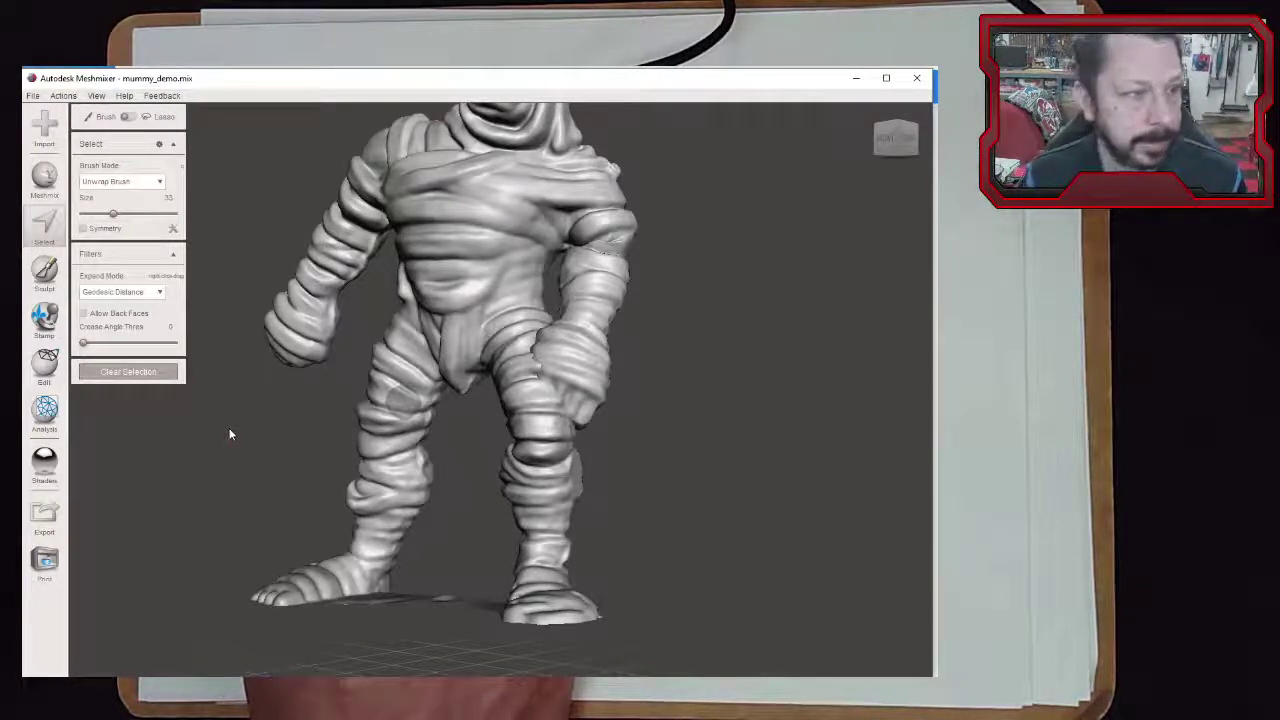
key(t)
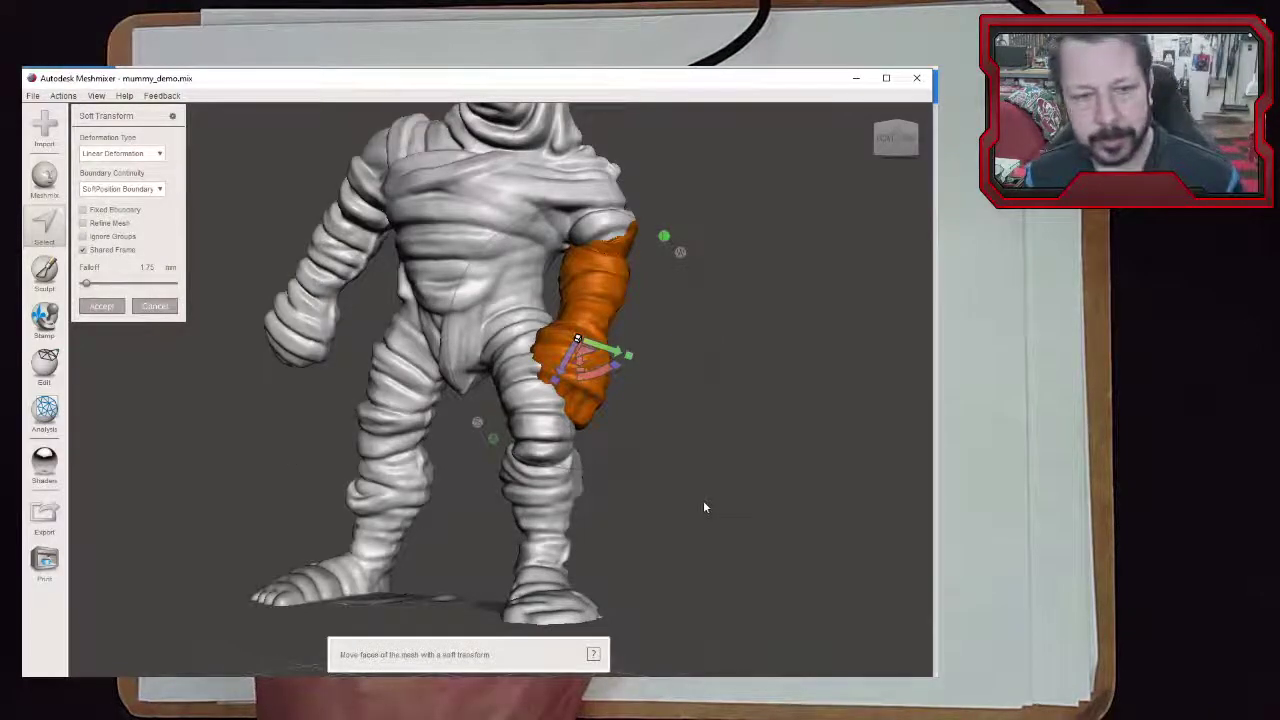
right_drag(703, 506, 660, 465)
mouse_move(581, 370)
mouse_down()
mouse_move(577, 355)
mouse_move(577, 369)
mouse_up()
right_drag(575, 338, 480, 330)
right_drag(700, 335, 672, 420)
drag(470, 362, 454, 366)
right_drag(460, 366, 759, 468)
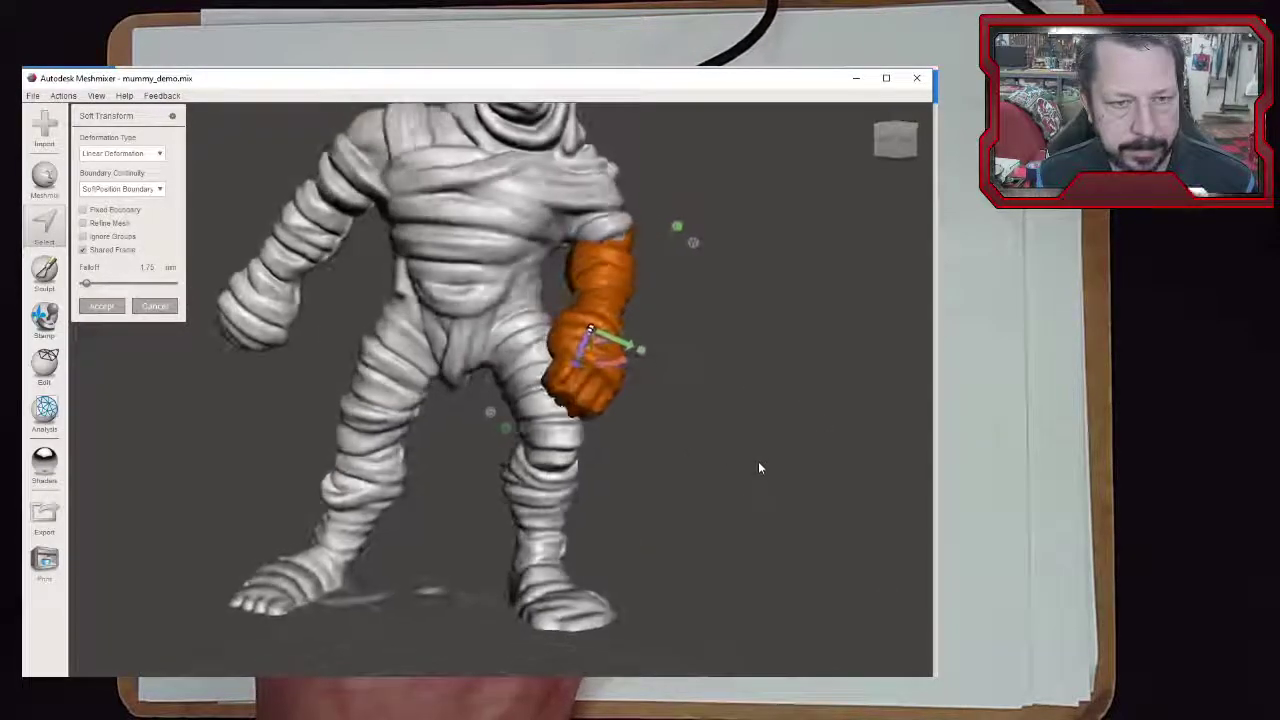
right_drag(477, 474, 160, 378)
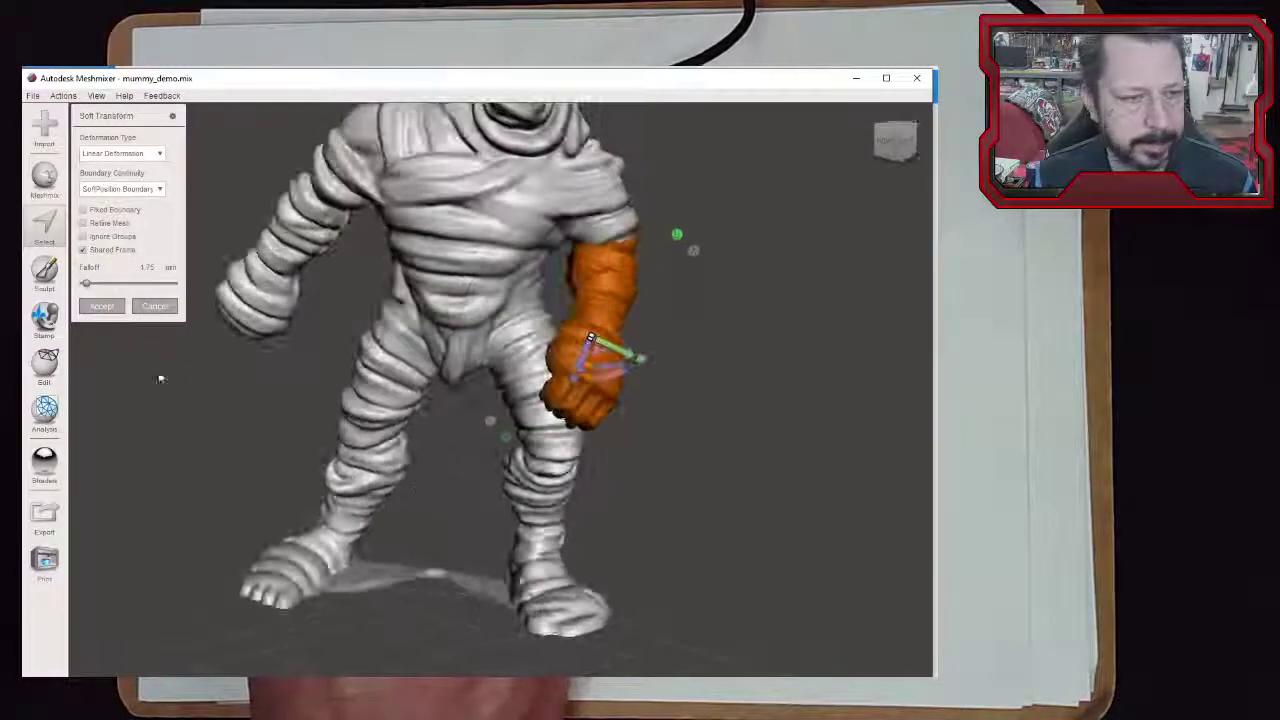
click(103, 308)
Examine the fist against the thigh from the front, and the reposed arm from the back
right_drag(754, 529, 710, 446)
scroll(710, 446, up, 5)
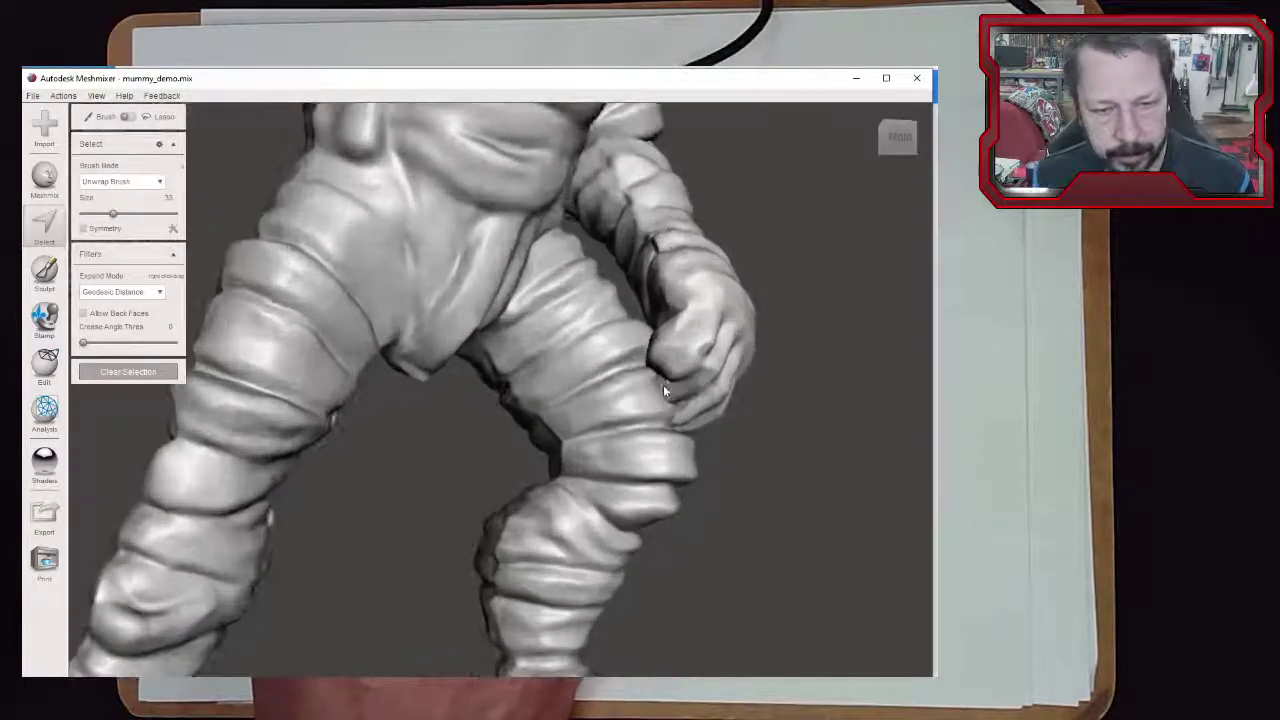
scroll(726, 426, up, 3)
scroll(745, 466, down, 5)
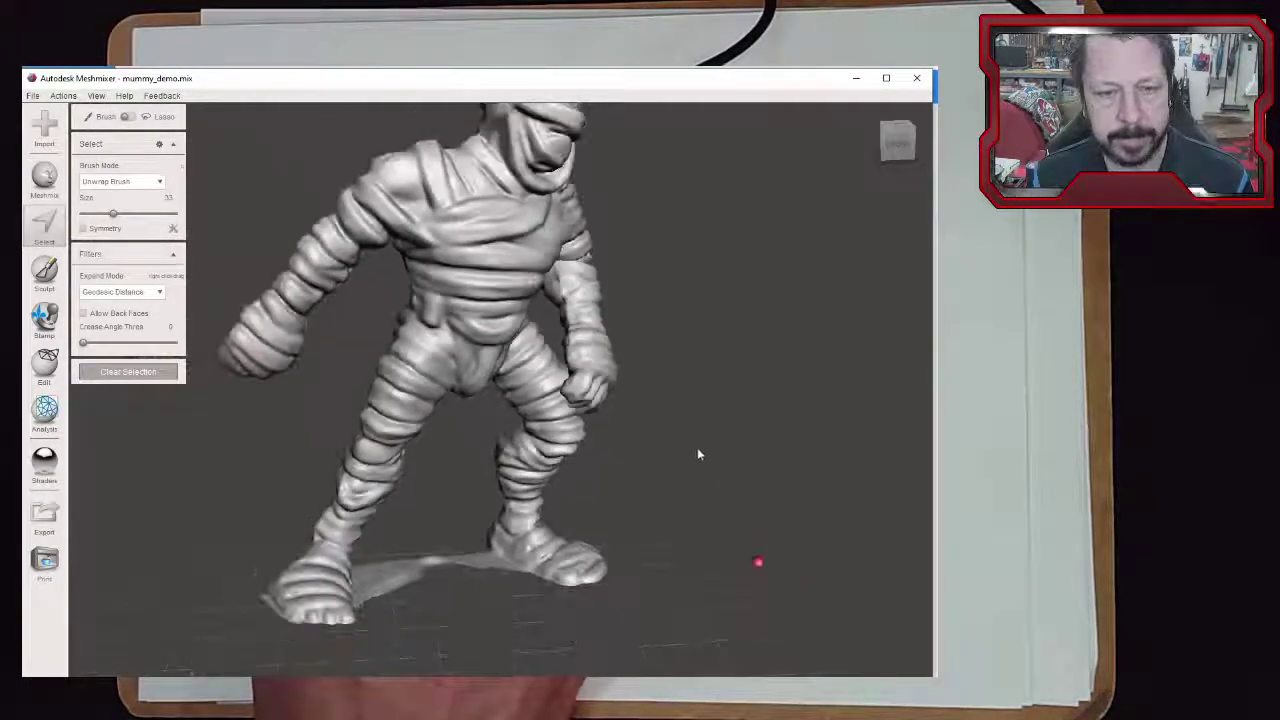
right_drag(627, 439, 500, 300)
scroll(472, 285, up, 5)
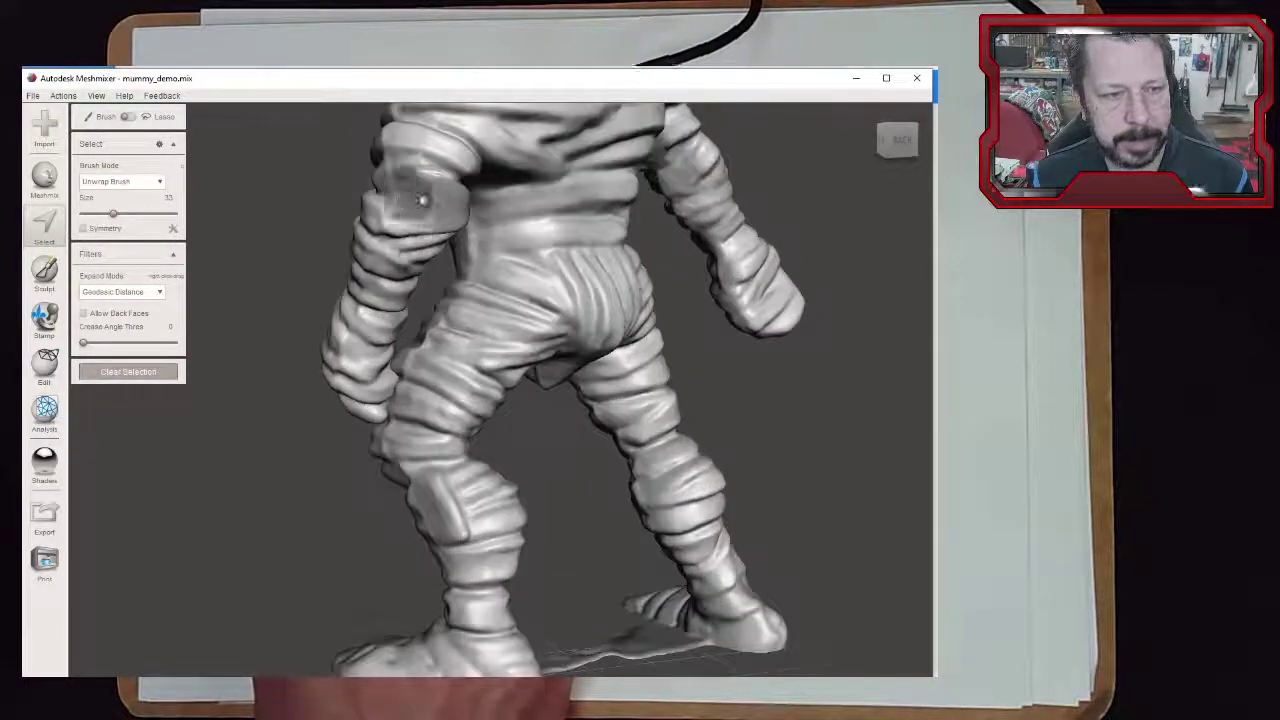
scroll(500, 366, up, 5)
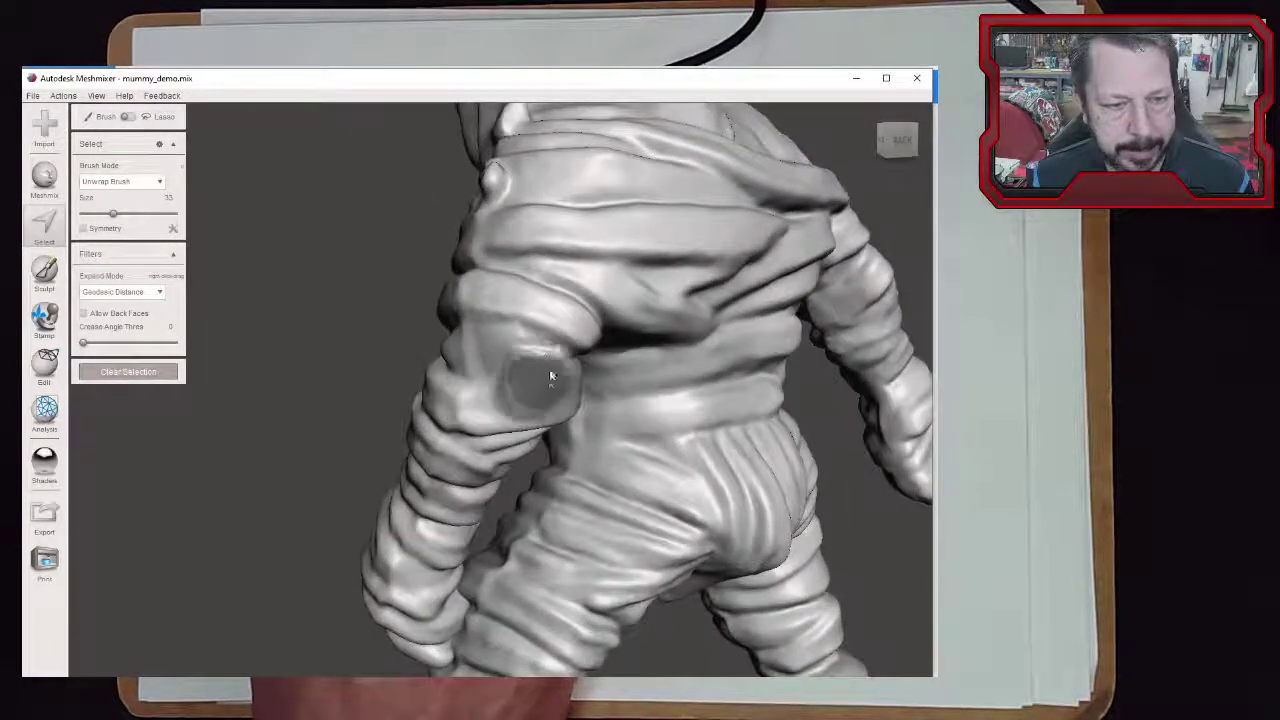
Sculpt a fold across the back of the upper arm, just above the elbow, using the Draw brush at size 19
click(46, 276)
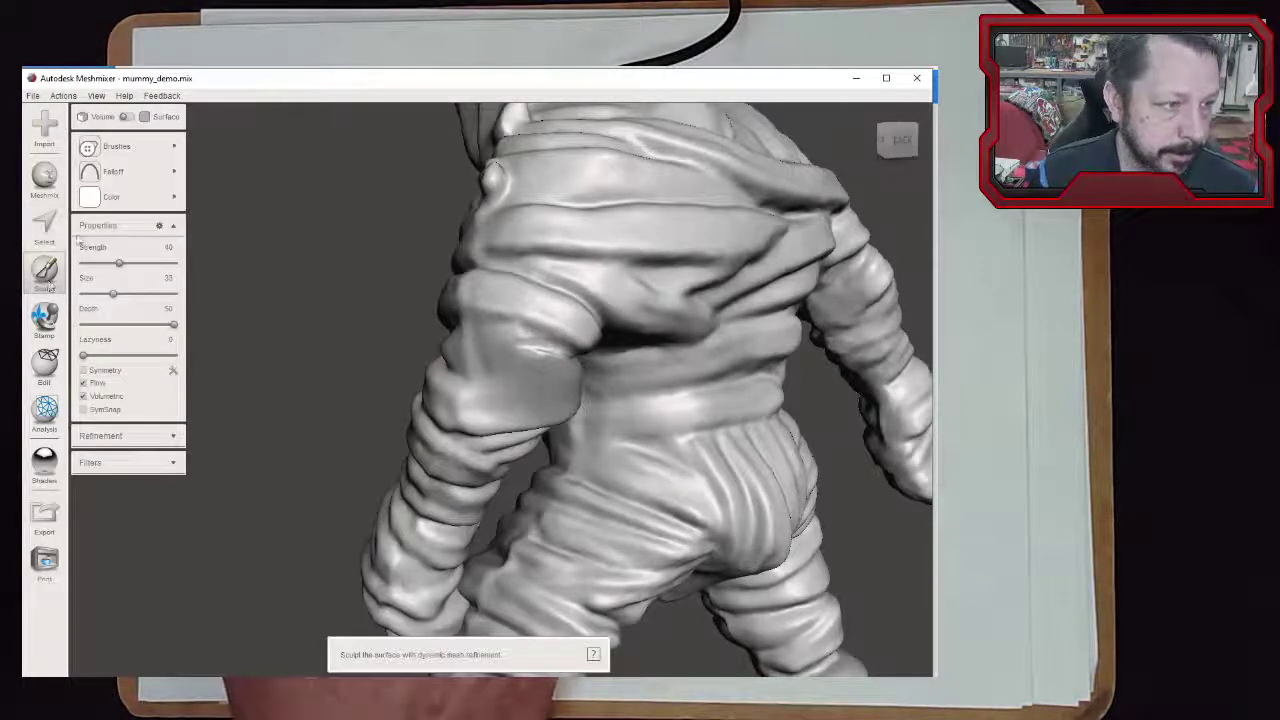
mouse_move(163, 152)
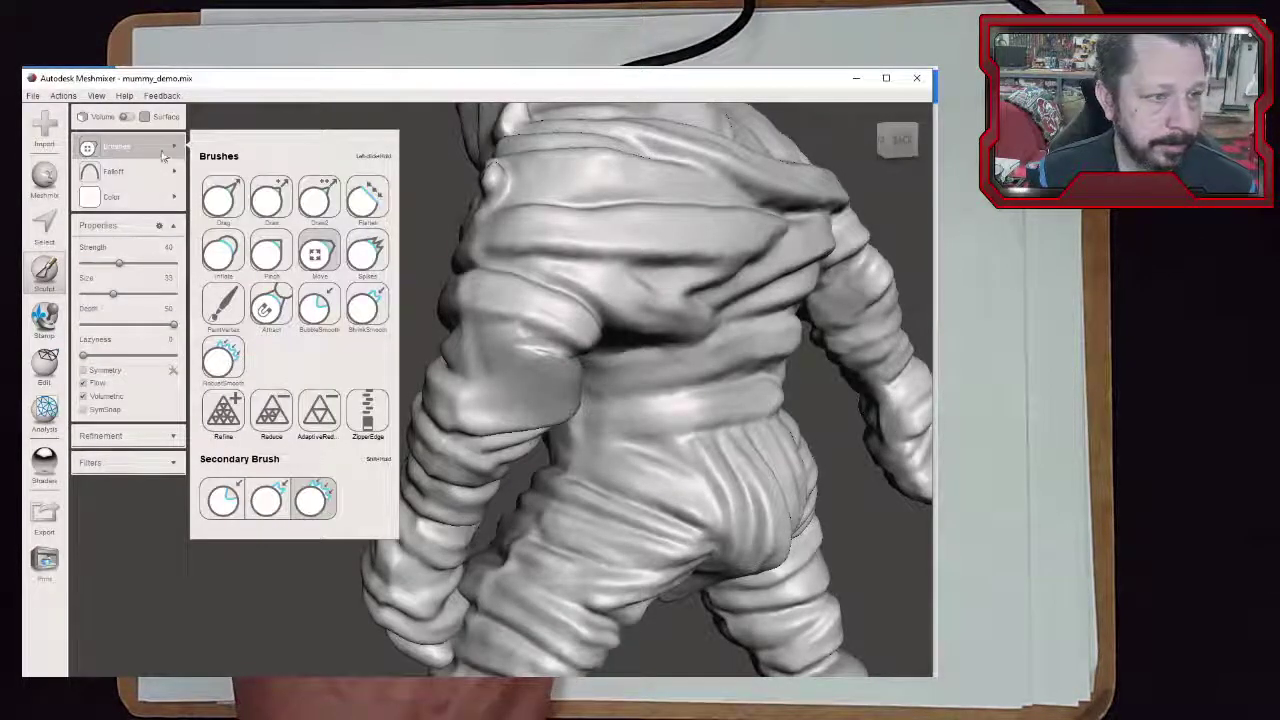
click(264, 197)
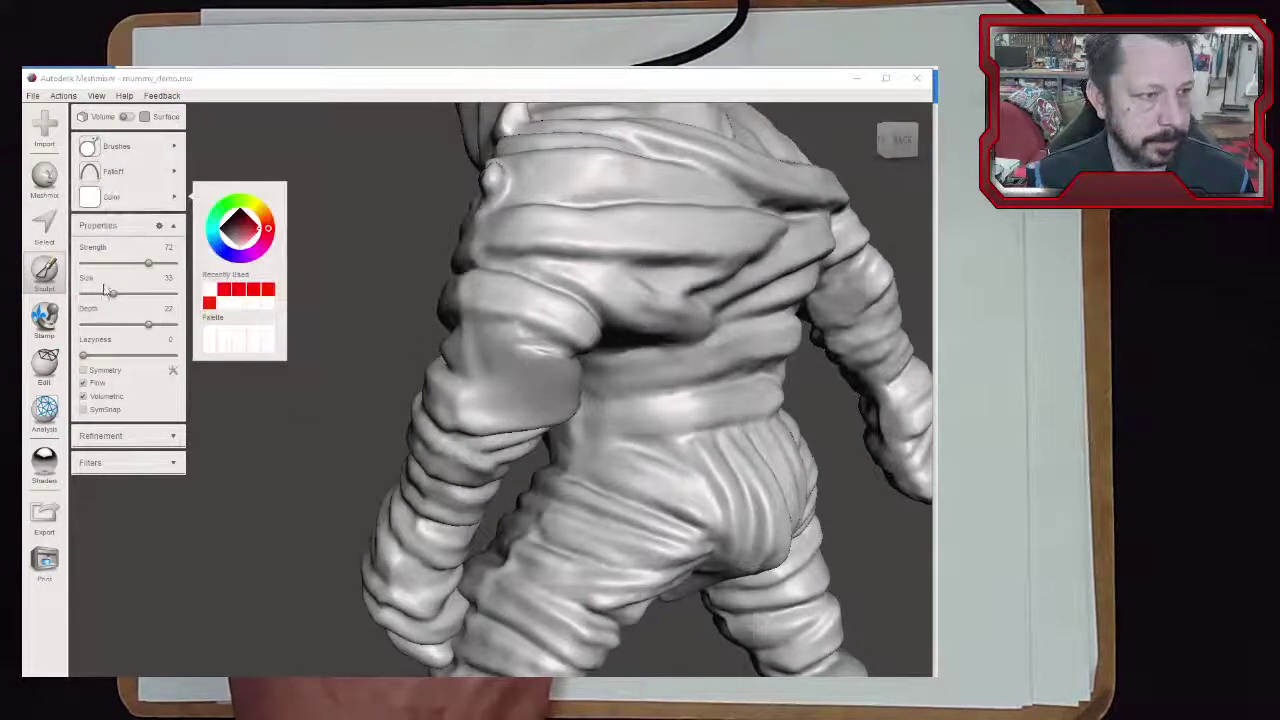
drag(96, 296, 95, 294)
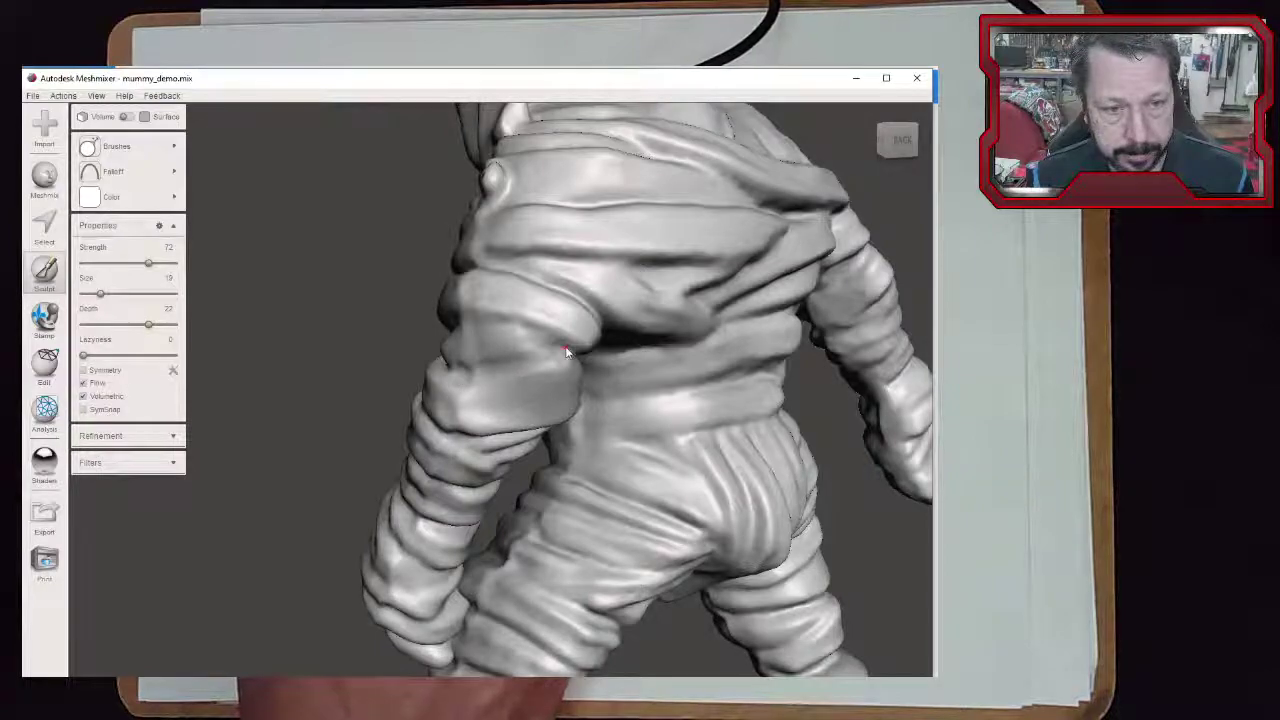
right_drag(547, 447, 490, 335)
drag(492, 308, 392, 312)
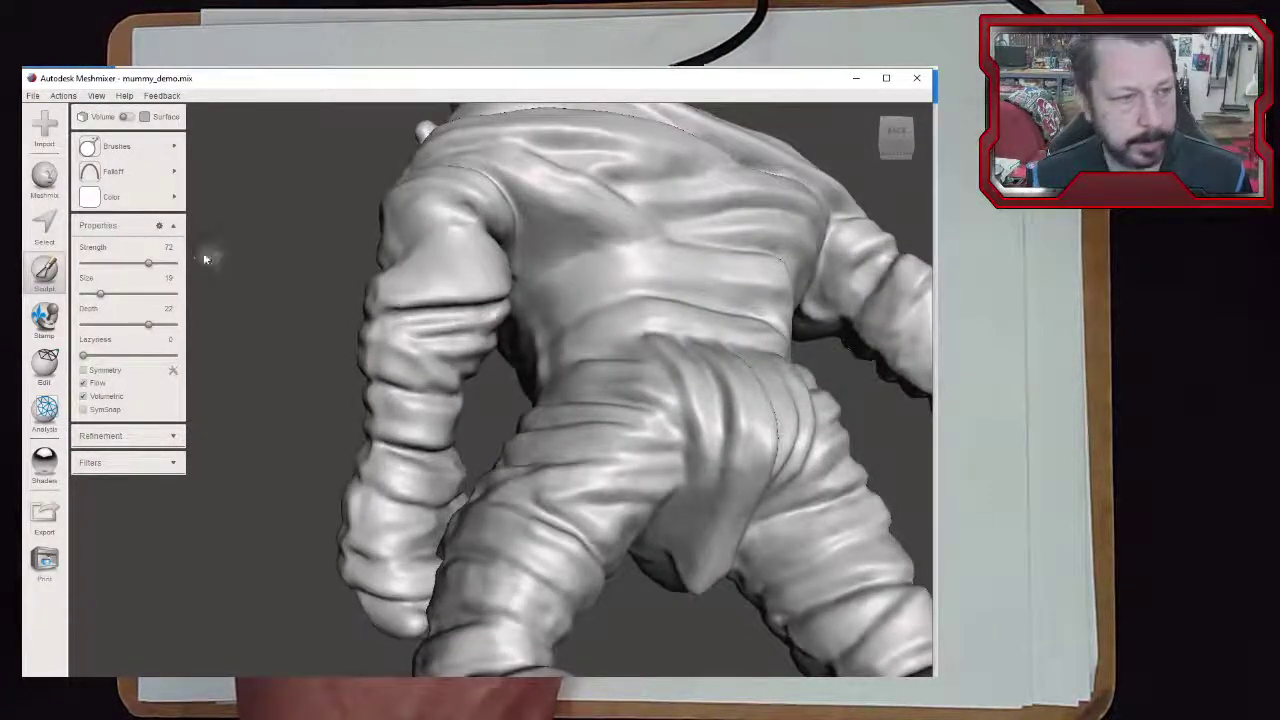
Reshape the new fold at the back of the elbow with the Move brush at size 39
click(116, 146)
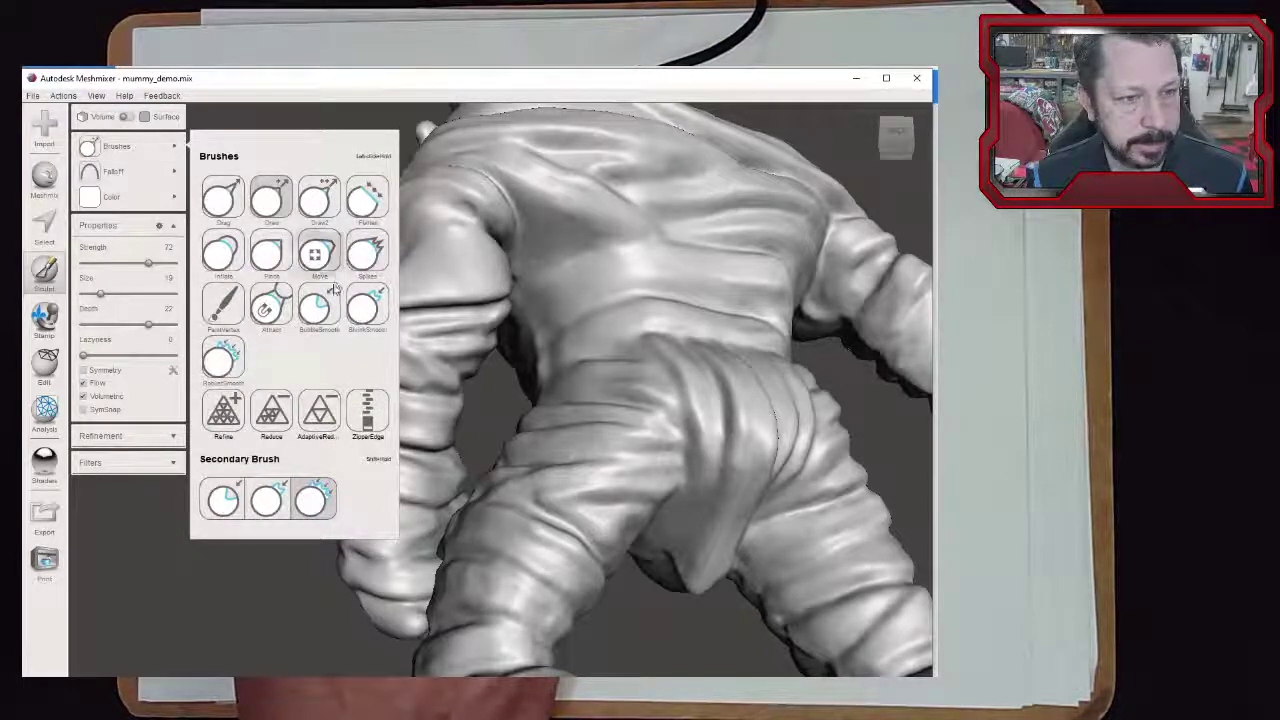
click(318, 258)
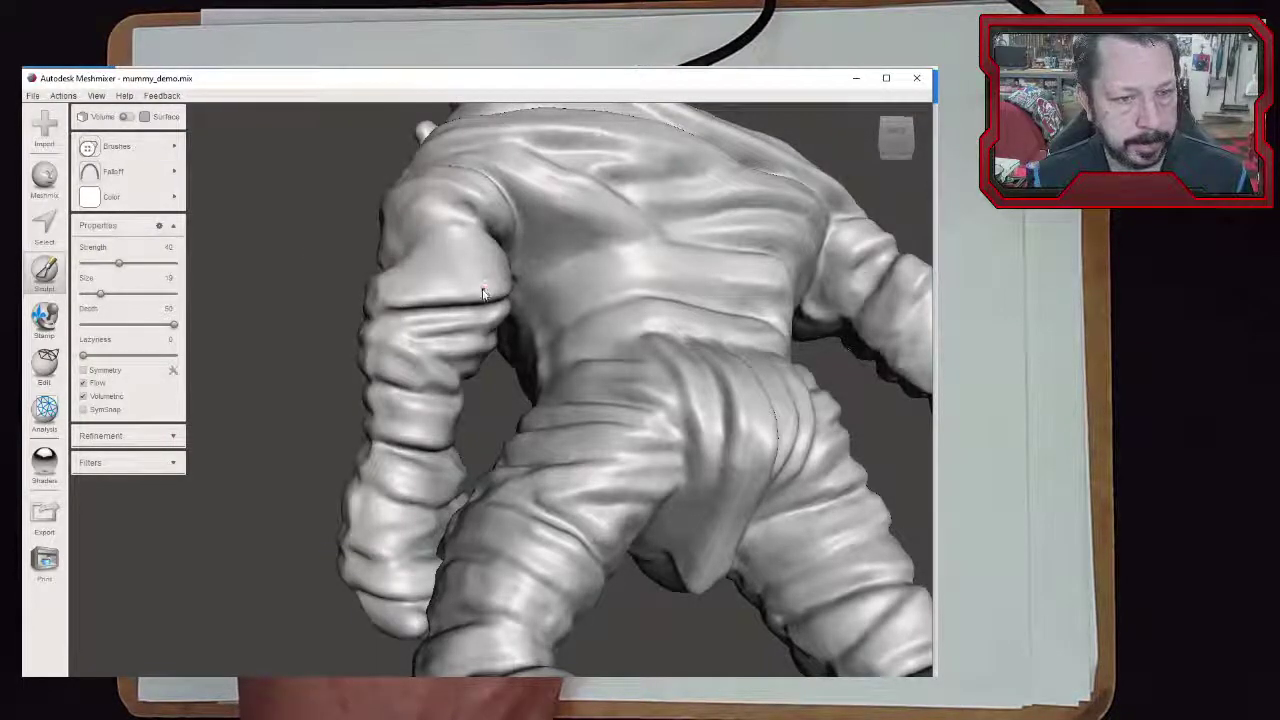
drag(118, 294, 119, 294)
drag(457, 297, 494, 297)
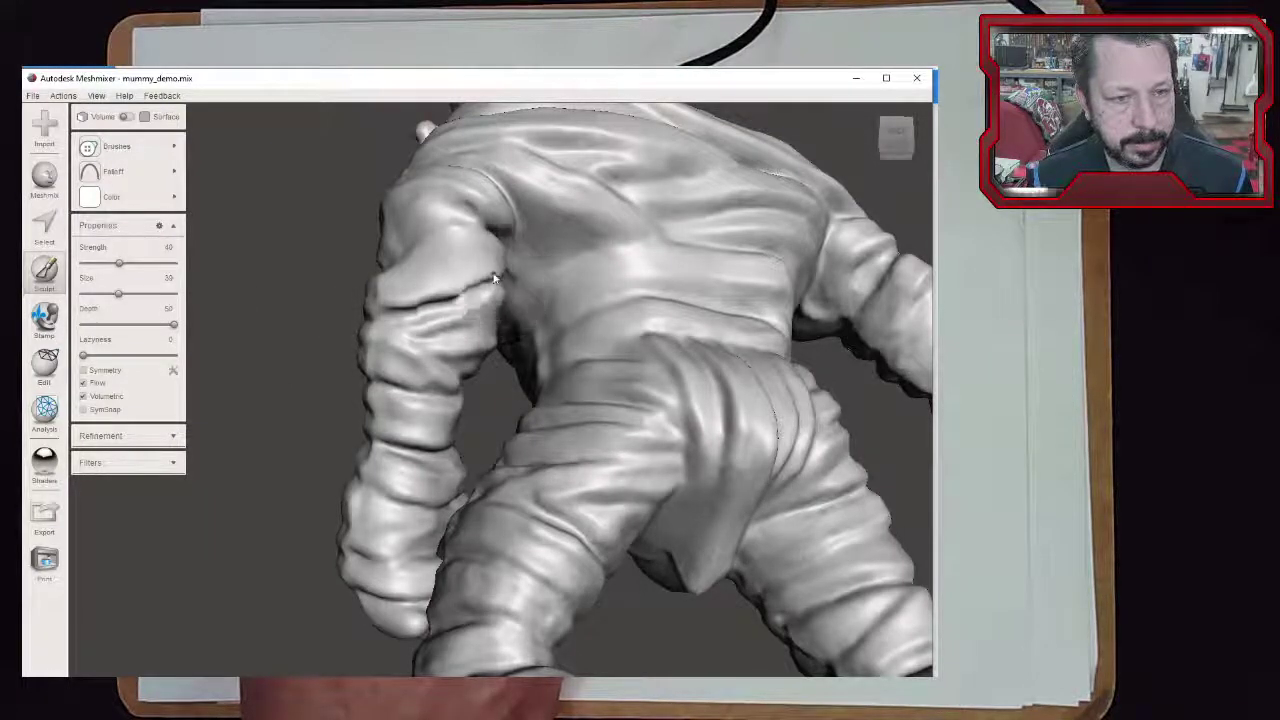
Smooth the seam between the upper arm and forearm on the front of the elbow
mouse_move(492, 331)
right_down()
mouse_move(485, 371)
mouse_move(586, 355)
right_up()
mouse_move(430, 285)
right_down()
mouse_move(396, 286)
mouse_move(568, 350)
right_up()
scroll(704, 340, up, 3)
right_drag(891, 400, 700, 340)
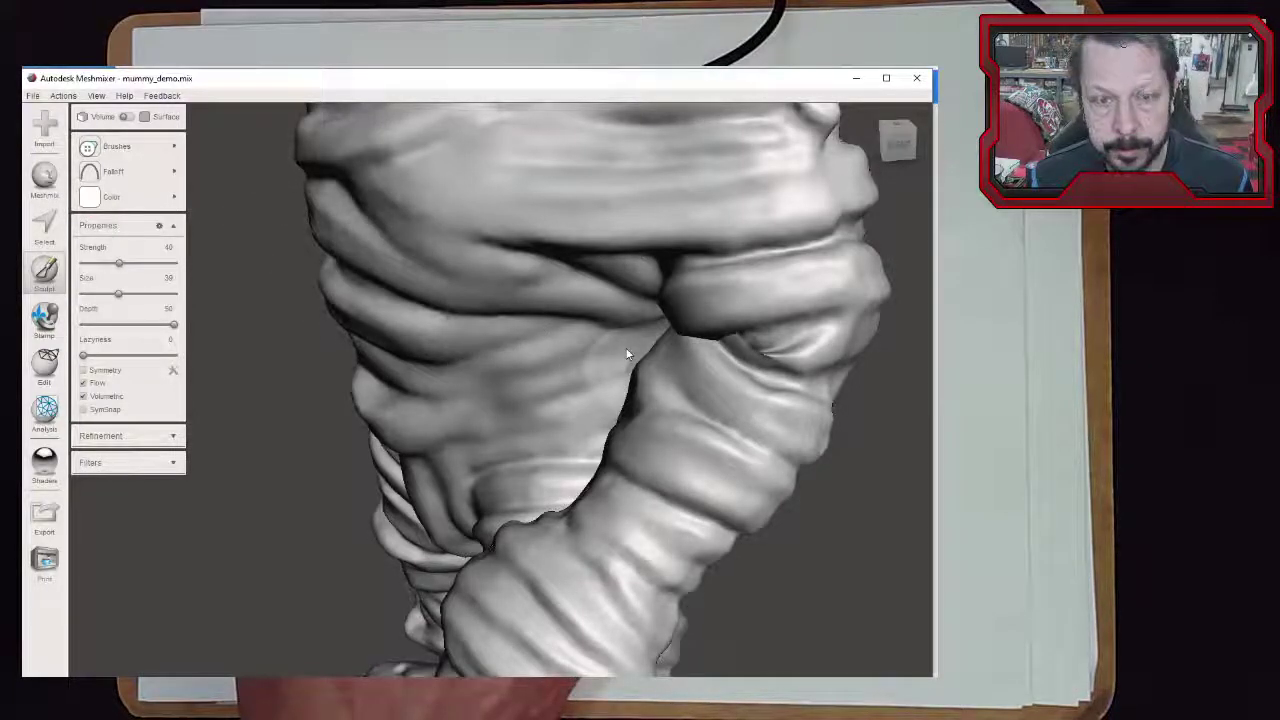
mouse_move(700, 345)
shift+mouse_down()
mouse_move(777, 357)
mouse_move(737, 337)
mouse_move(803, 343)
mouse_move(737, 345)
shift+mouse_up()
right_drag(907, 545, 921, 482)
mouse_move(873, 380)
right_down()
mouse_move(888, 510)
mouse_move(805, 378)
right_up()
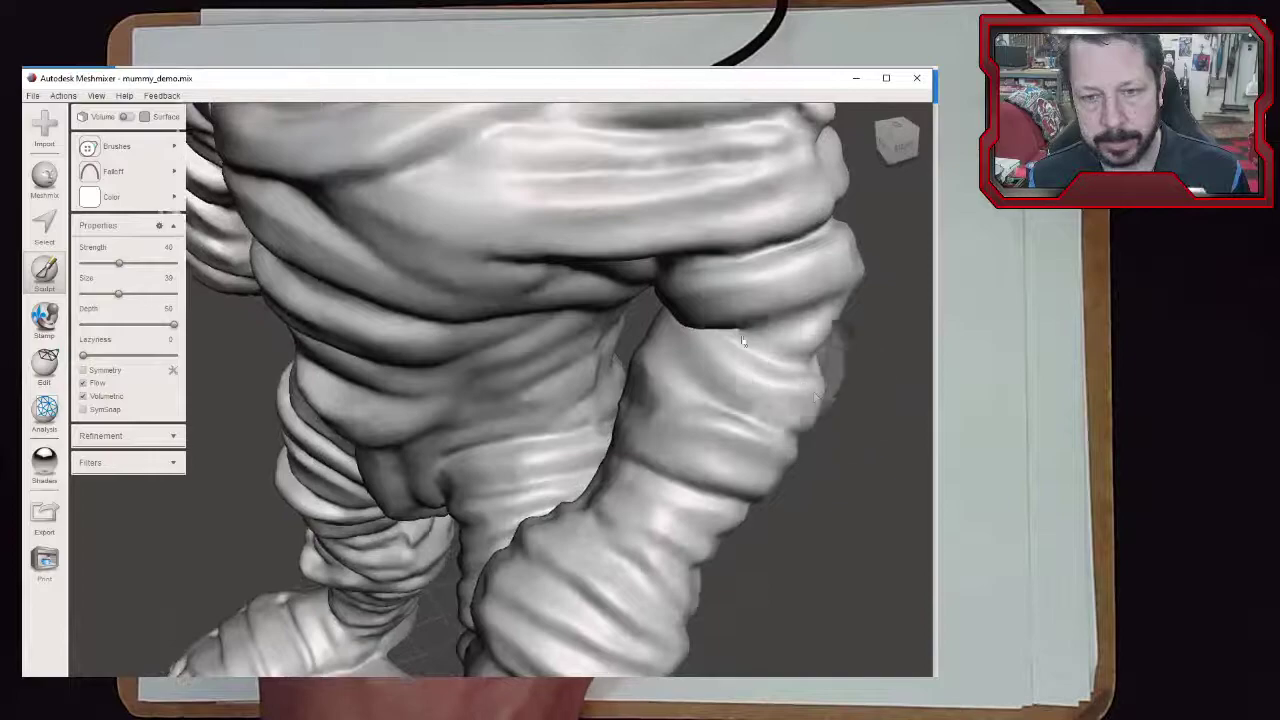
right_drag(752, 342, 725, 315)
mouse_move(724, 312)
mouse_down()
mouse_move(680, 319)
mouse_move(704, 318)
mouse_up()
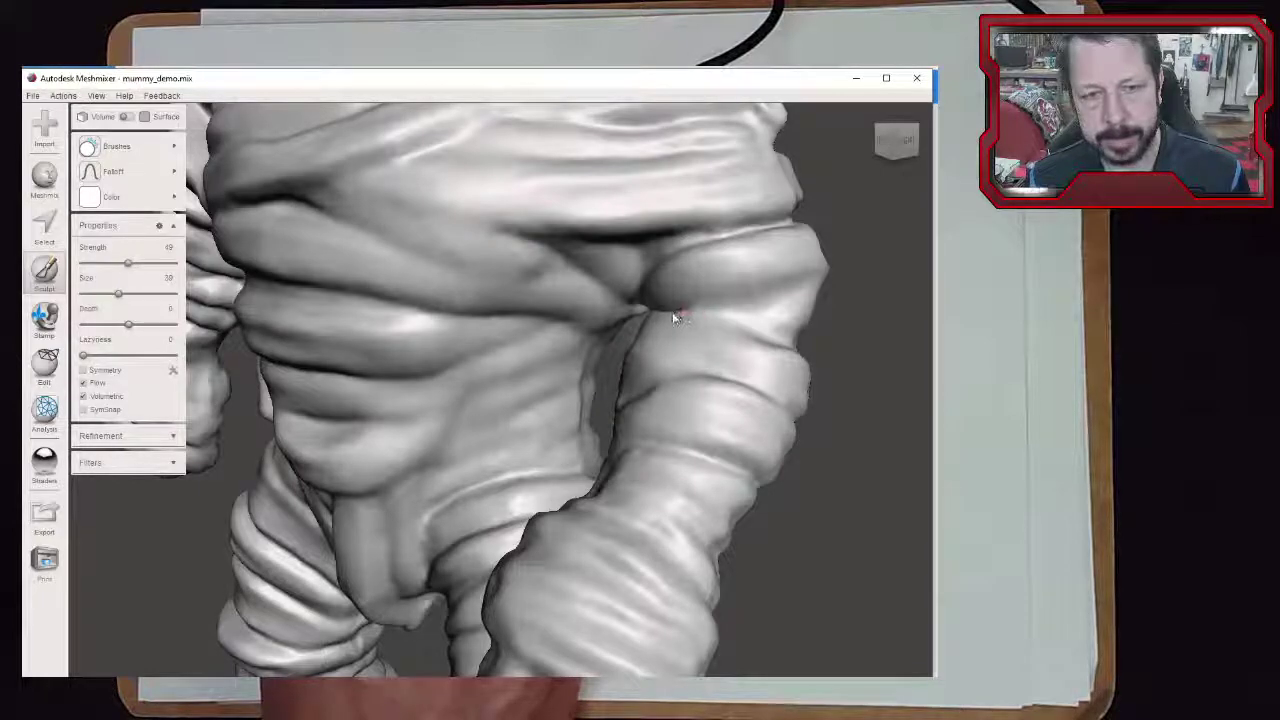
Smooth away the small protruding knob on top of the shoulder above the reposed arm
right_drag(871, 494, 600, 320)
scroll(650, 356, up, 3)
mouse_move(880, 355)
right_down()
mouse_move(851, 343)
mouse_move(754, 191)
right_up()
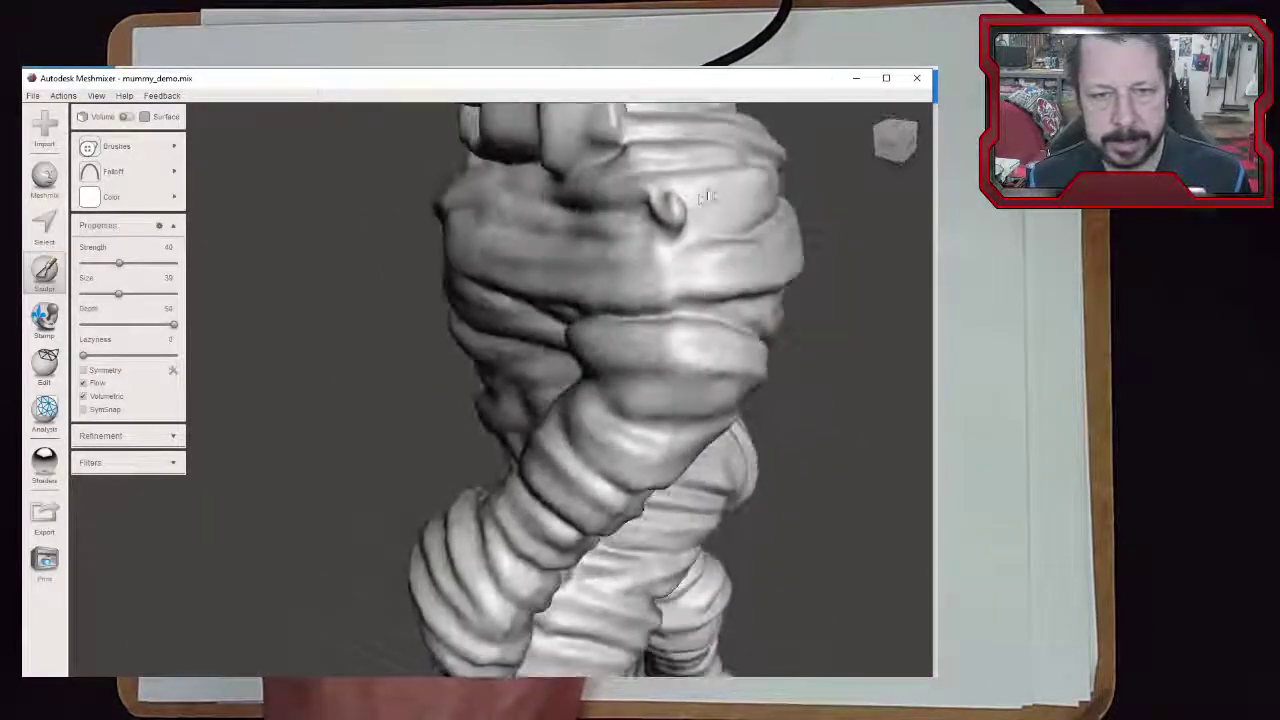
mouse_move(669, 240)
right_down()
mouse_move(520, 415)
mouse_move(737, 427)
mouse_move(737, 406)
right_up()
scroll(737, 406, up, 3)
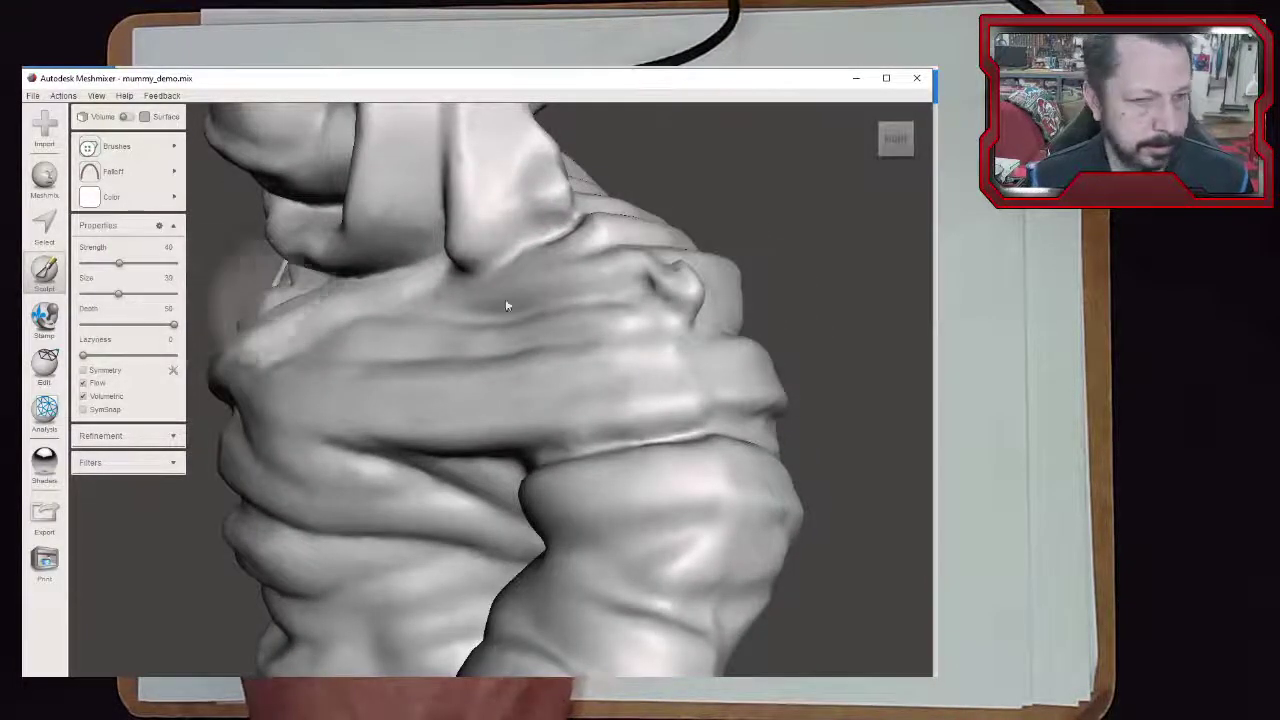
key(shift)
shift+drag(686, 298, 679, 291)
Try to build up the smoothed shoulder wrapping with the Draw brush, and undo the stroke
click(88, 146)
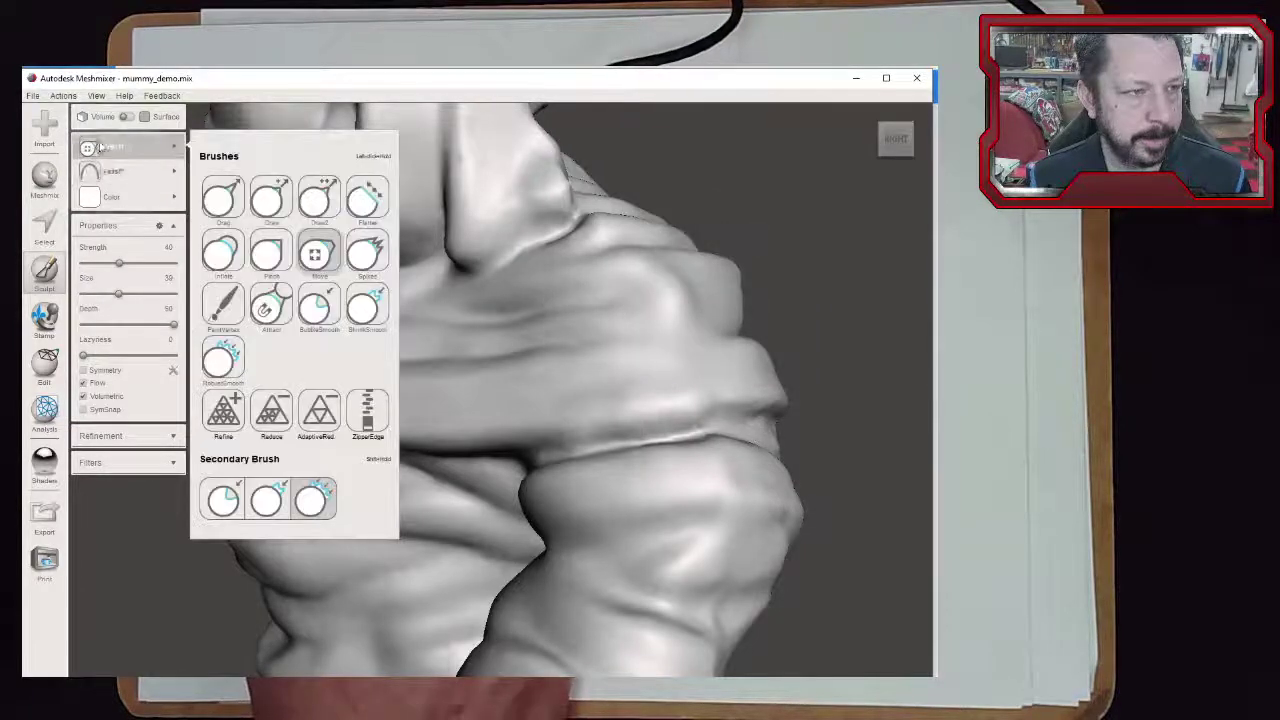
click(268, 197)
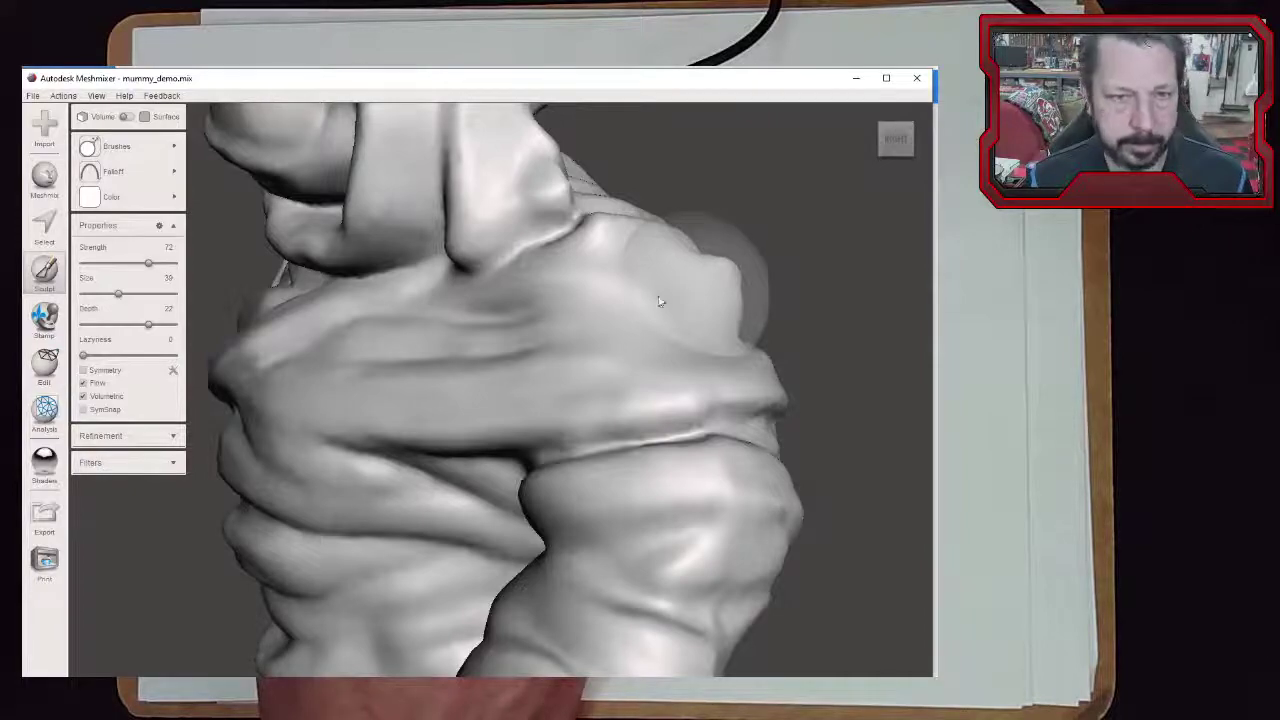
key(ctrl+z)
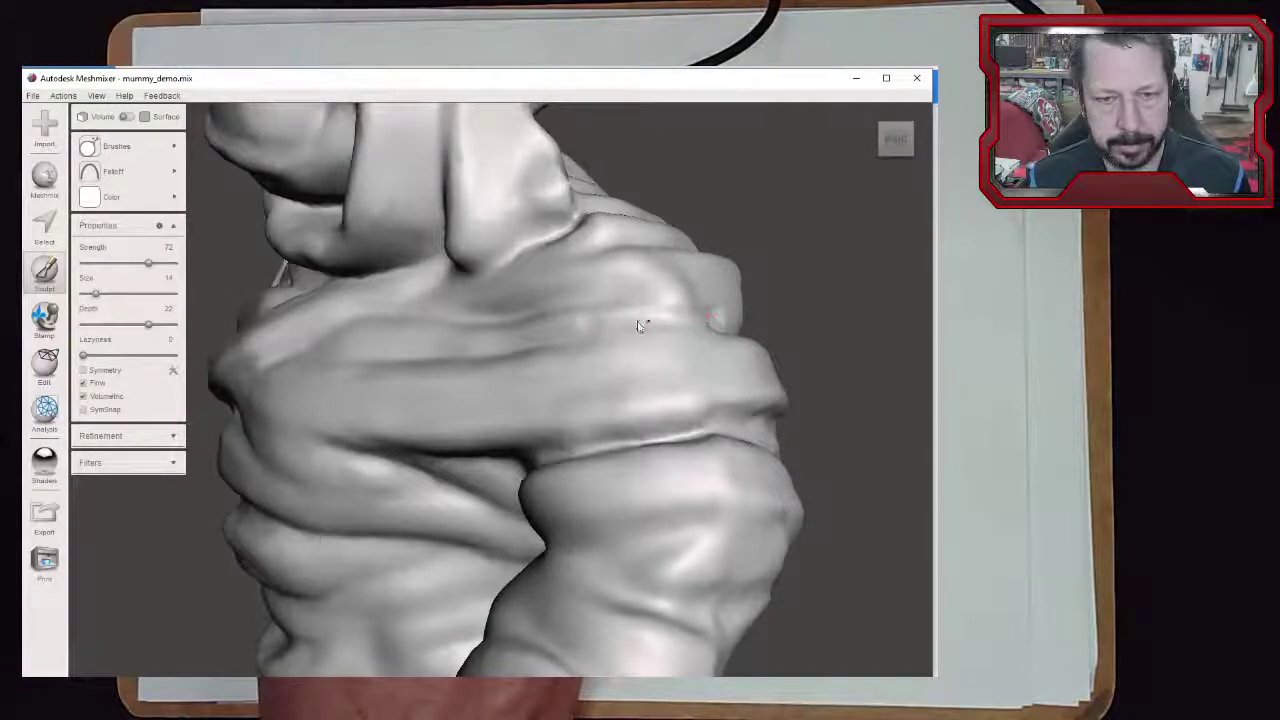
Examine the mummy's head, reposed arm, shoulder and overall pose from several sides
right_drag(789, 355, 789, 391)
scroll(626, 398, down, 8)
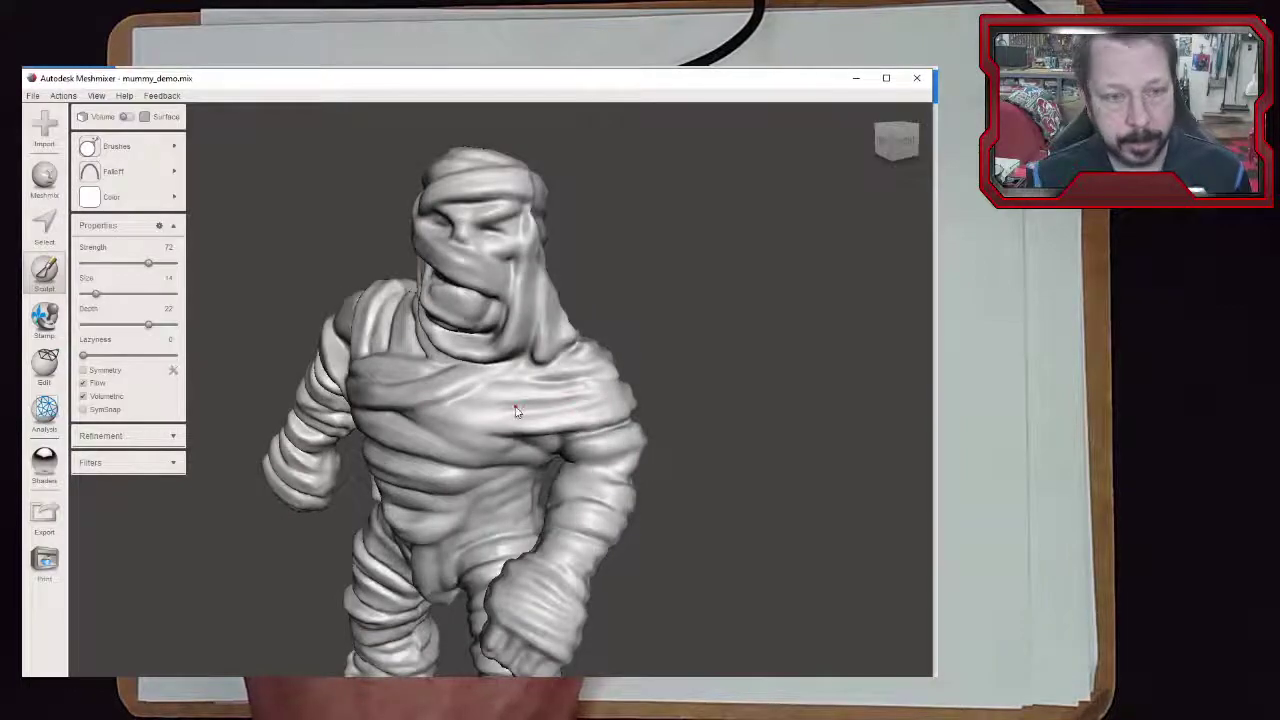
scroll(515, 310, up, 5)
middle_drag(726, 178, 808, 608)
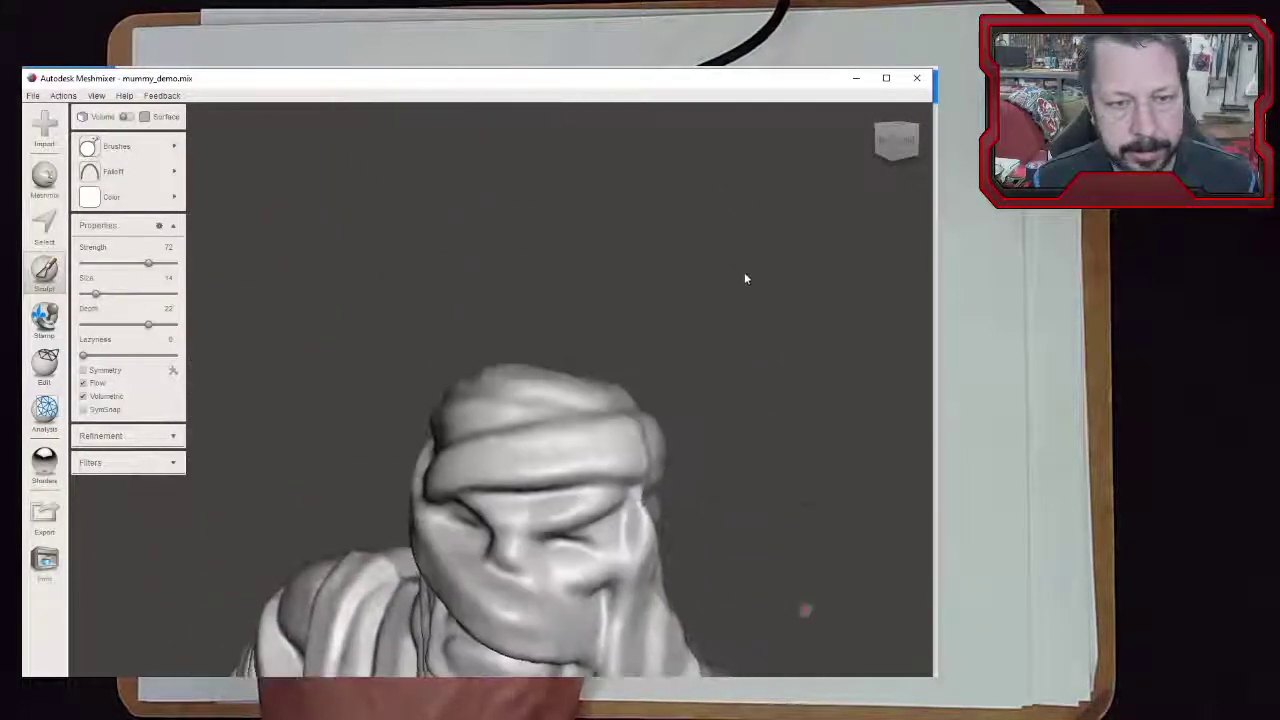
right_drag(735, 342, 635, 437)
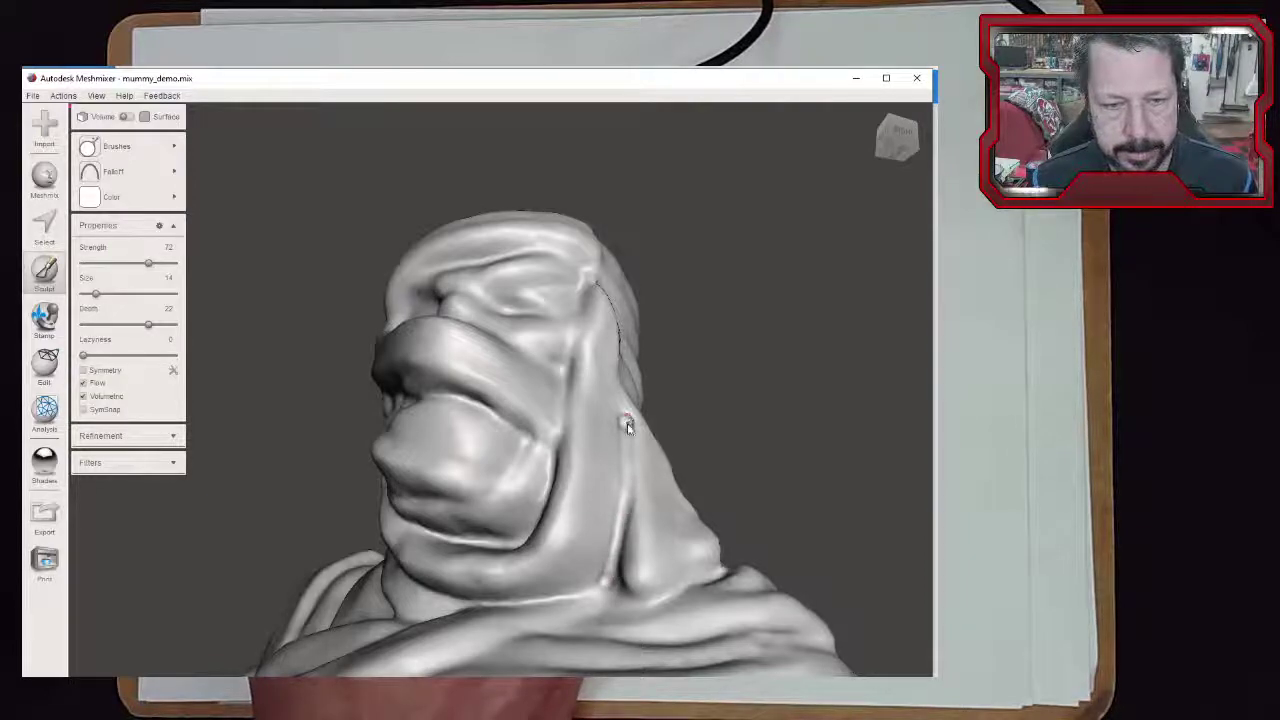
scroll(697, 418, down, 10)
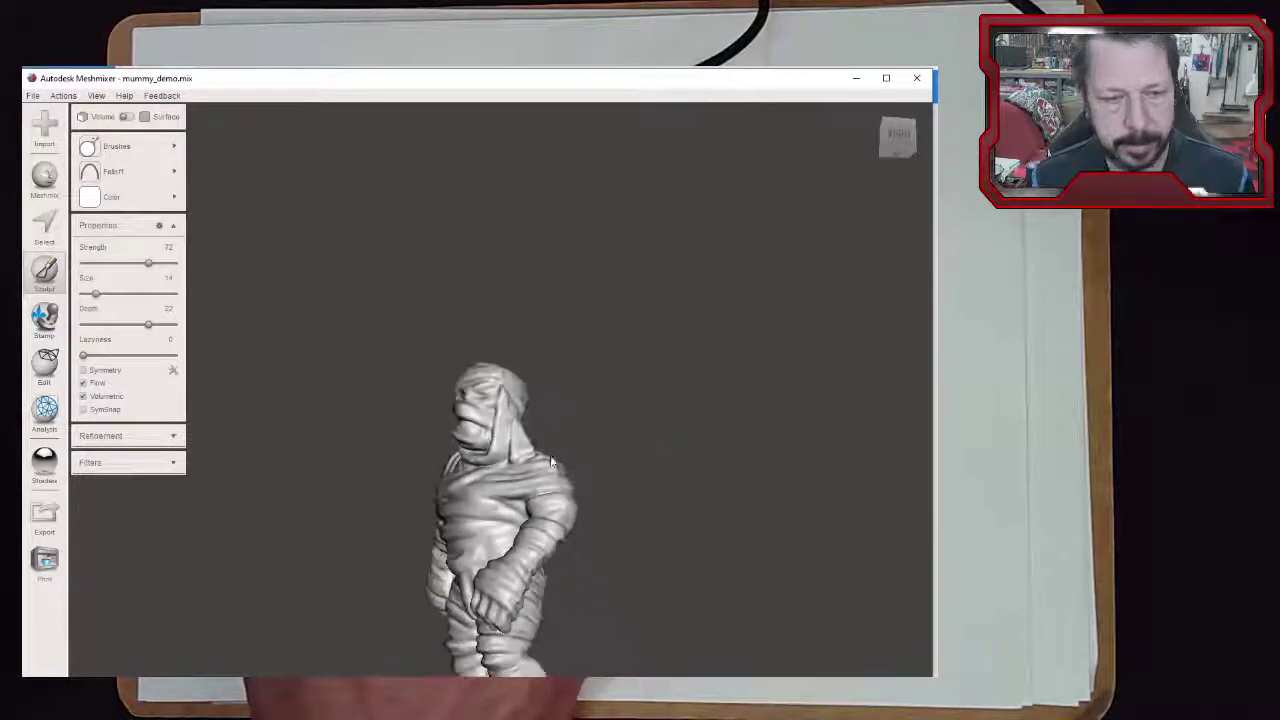
right_drag(347, 470, 487, 421)
scroll(490, 423, up, 5)
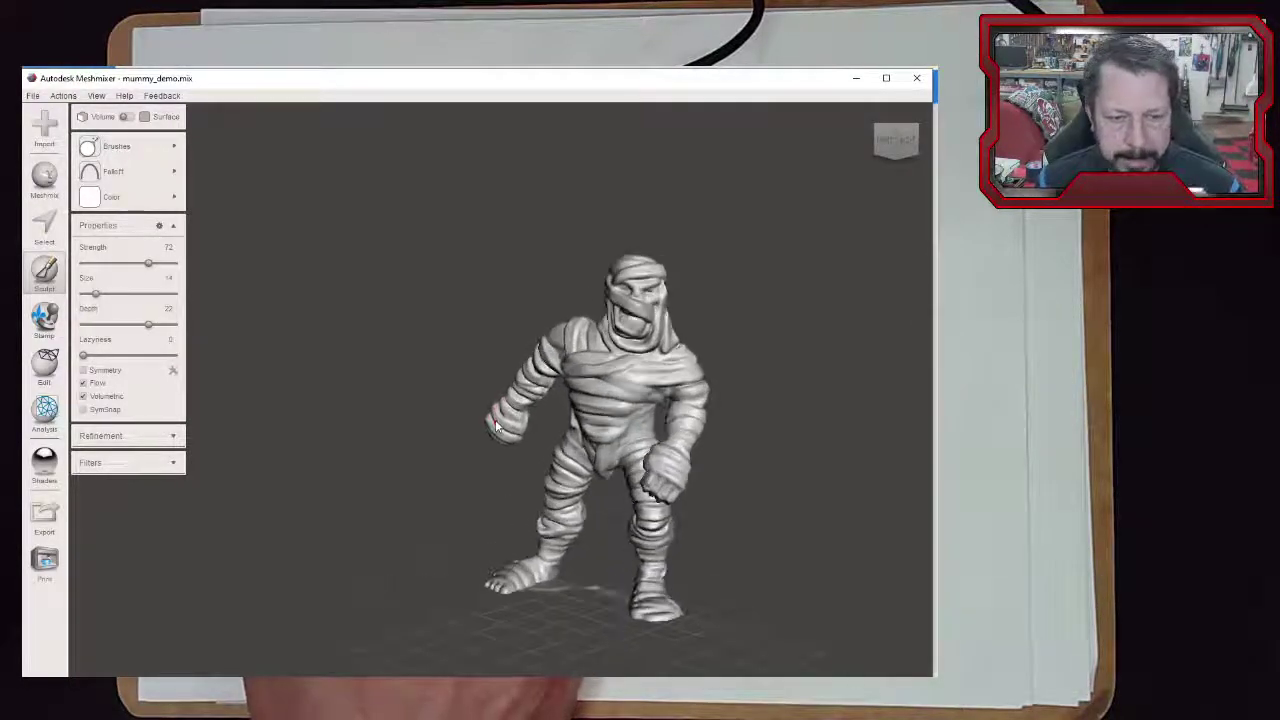
right_drag(591, 349, 746, 606)
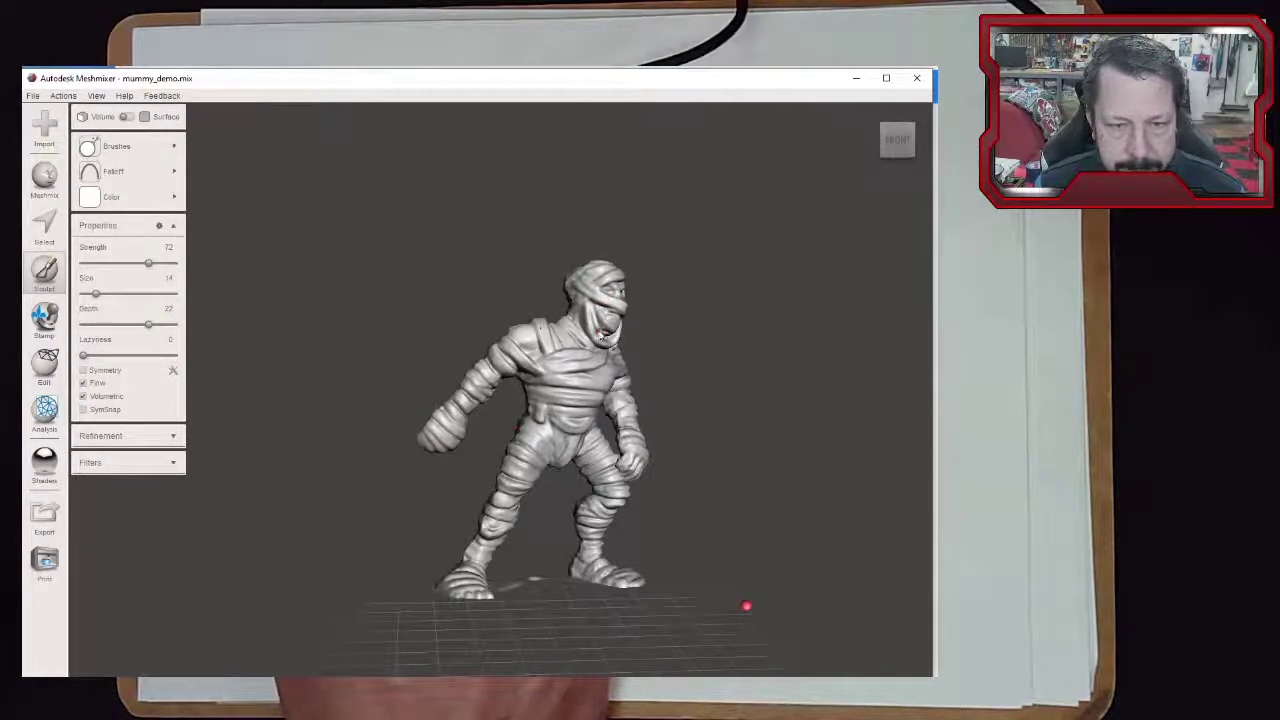
right_drag(562, 407, 608, 423)
right_drag(720, 377, 638, 422)
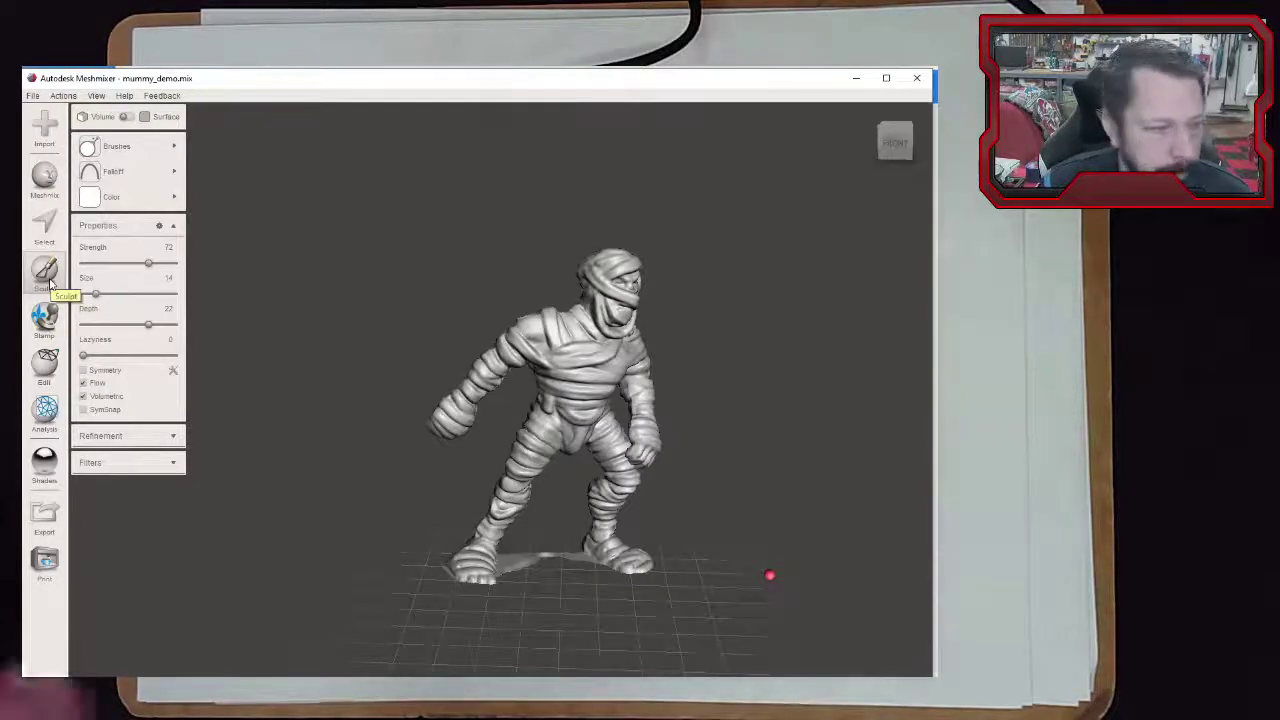
Append the mesh mini_base.cobble.round.25mm.003 (1).stl from Downloads to the mummy scene
click(55, 137)
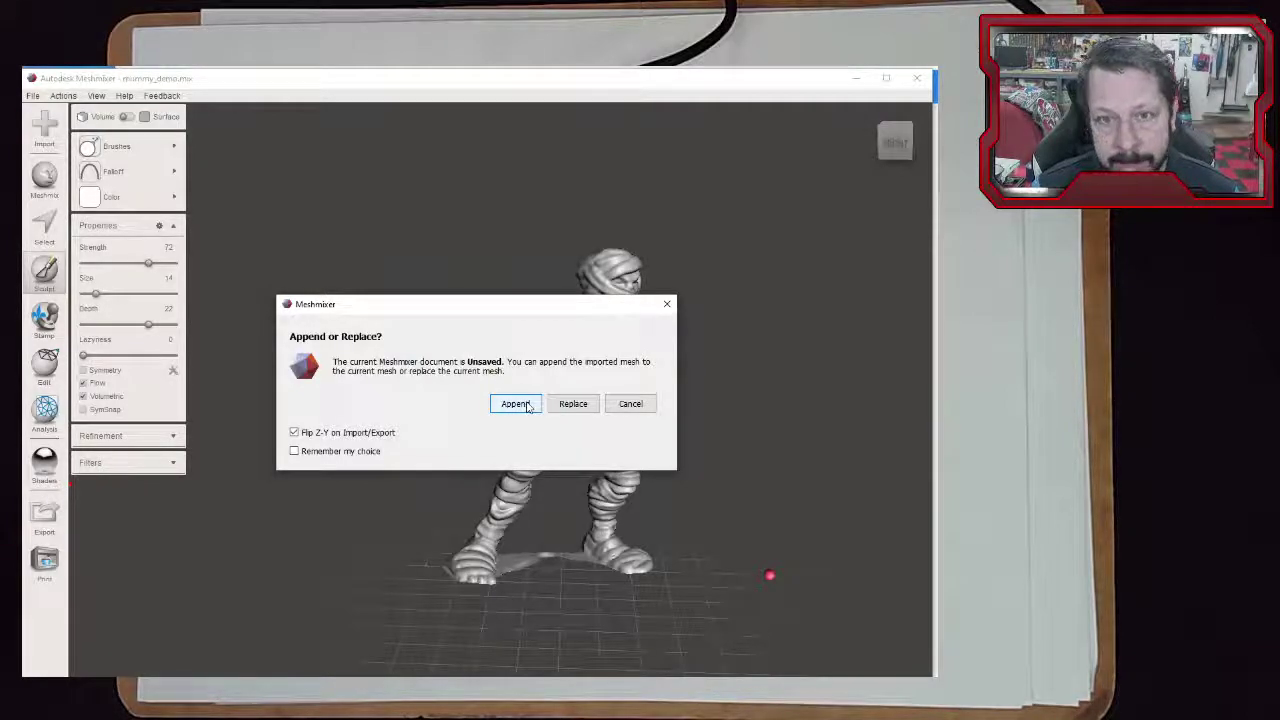
click(516, 403)
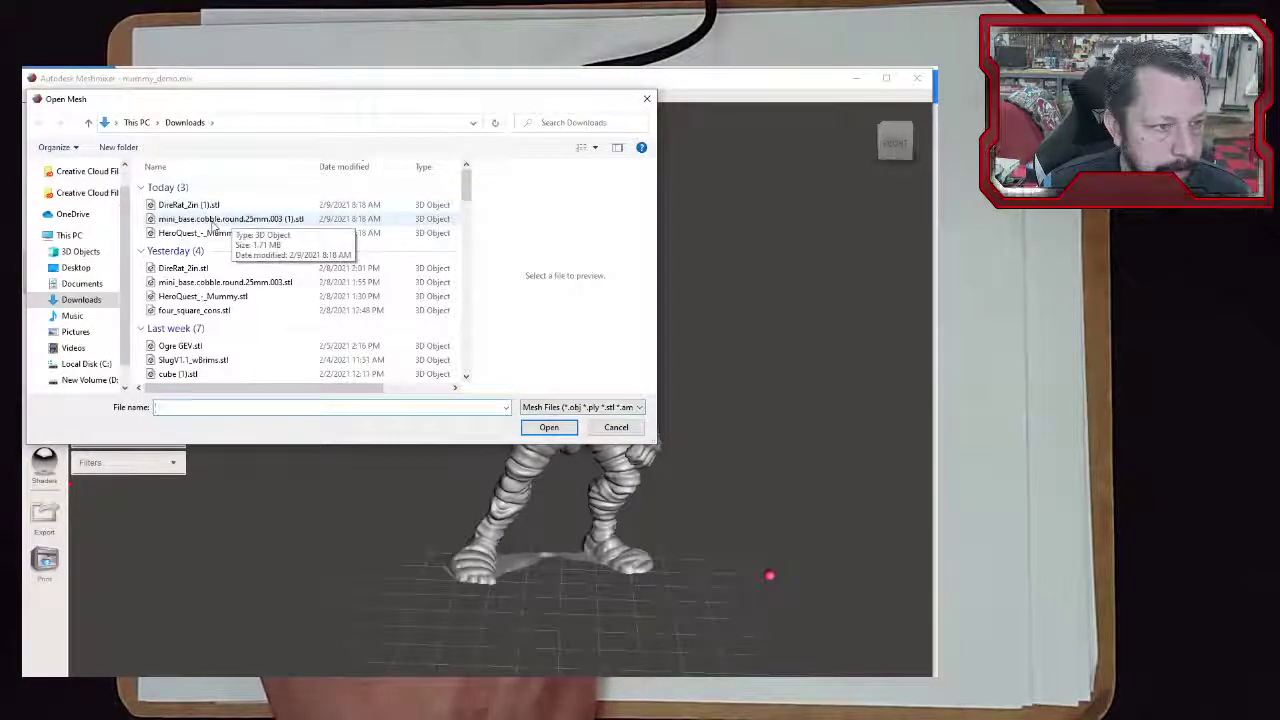
click(211, 220)
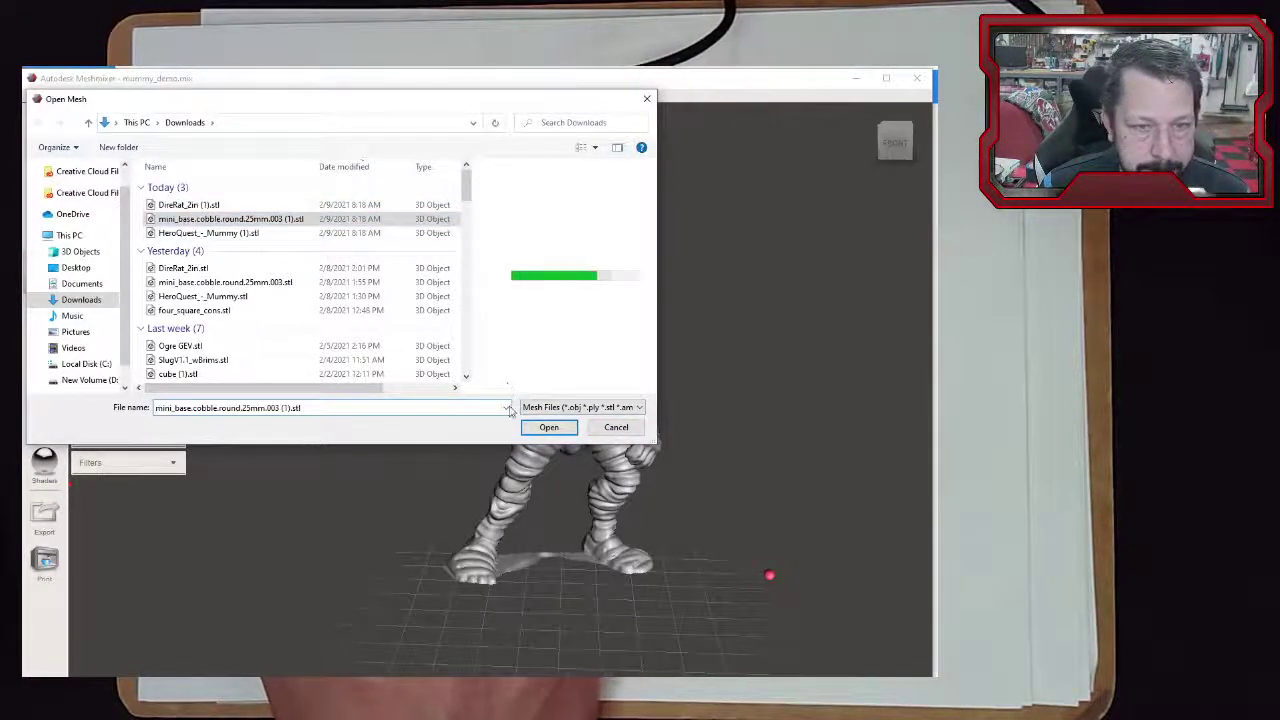
click(540, 427)
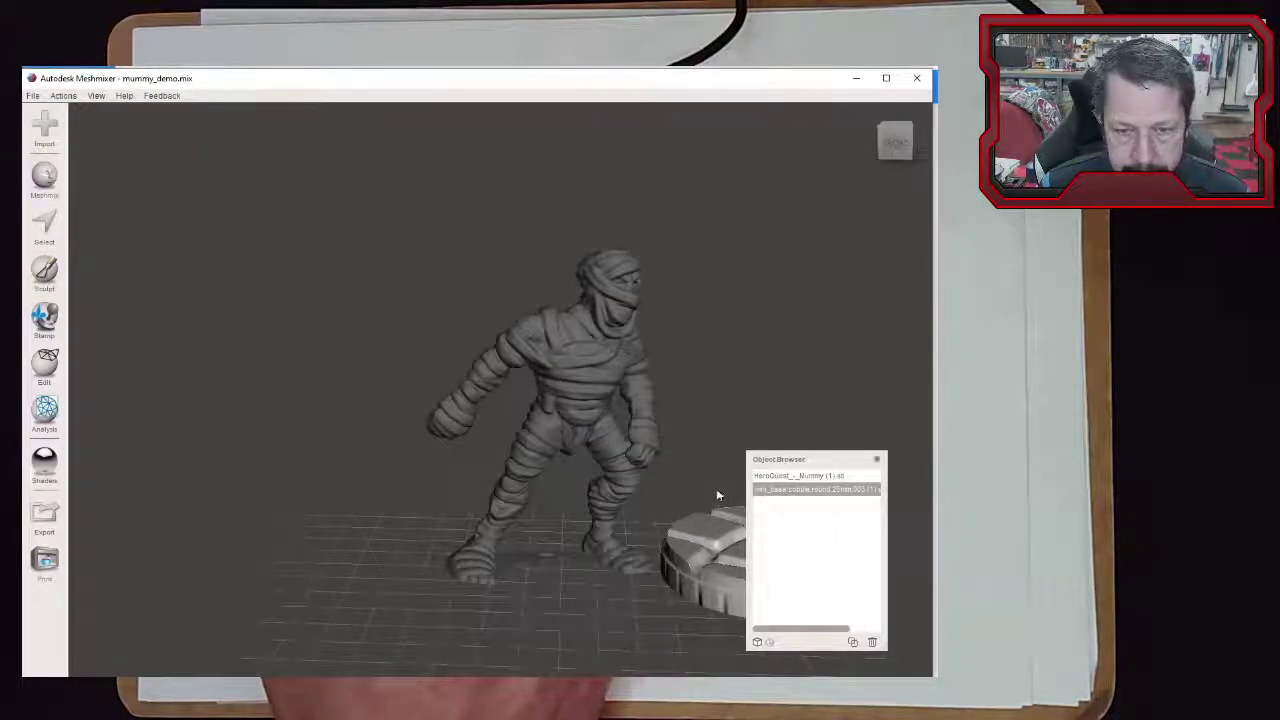
Alternate the active object between the mummy and the cobble base, leaving the cobble base active
click(781, 477)
click(786, 489)
click(786, 477)
click(786, 490)
click(788, 478)
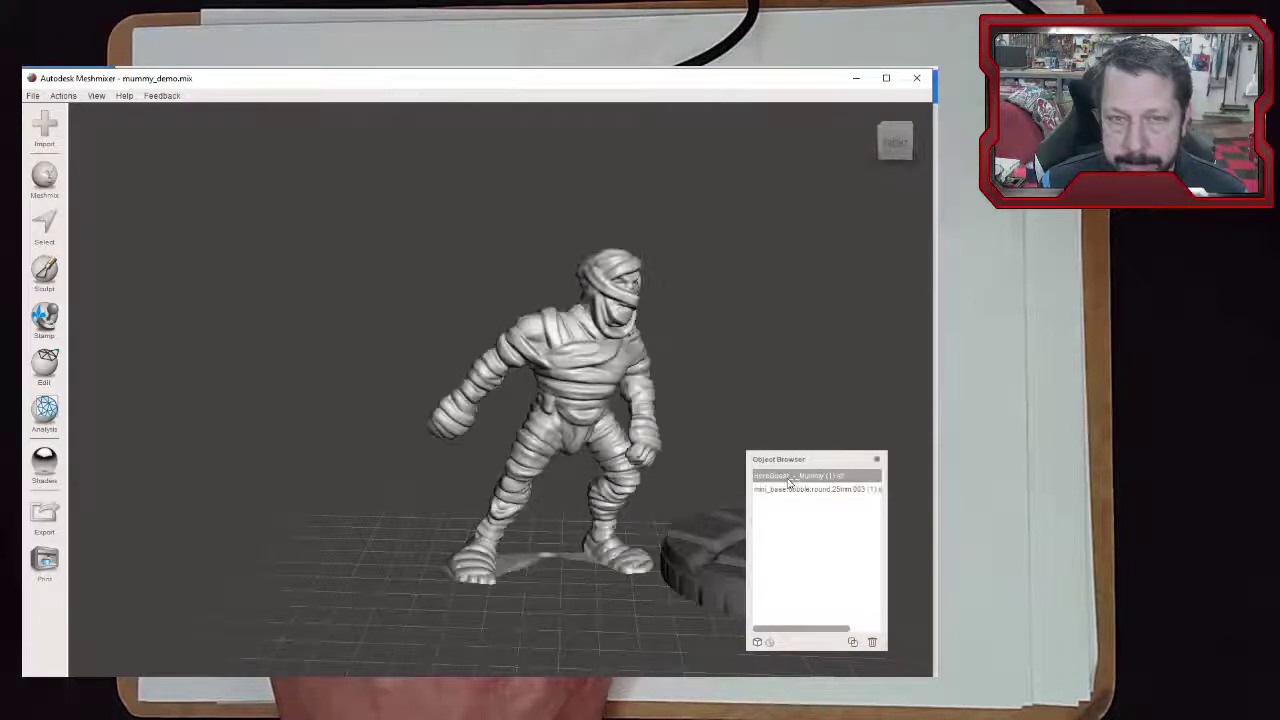
click(789, 490)
Move the cobble base horizontally with Transform until it lies beneath the mummy's feet
scroll(553, 531, down, 5)
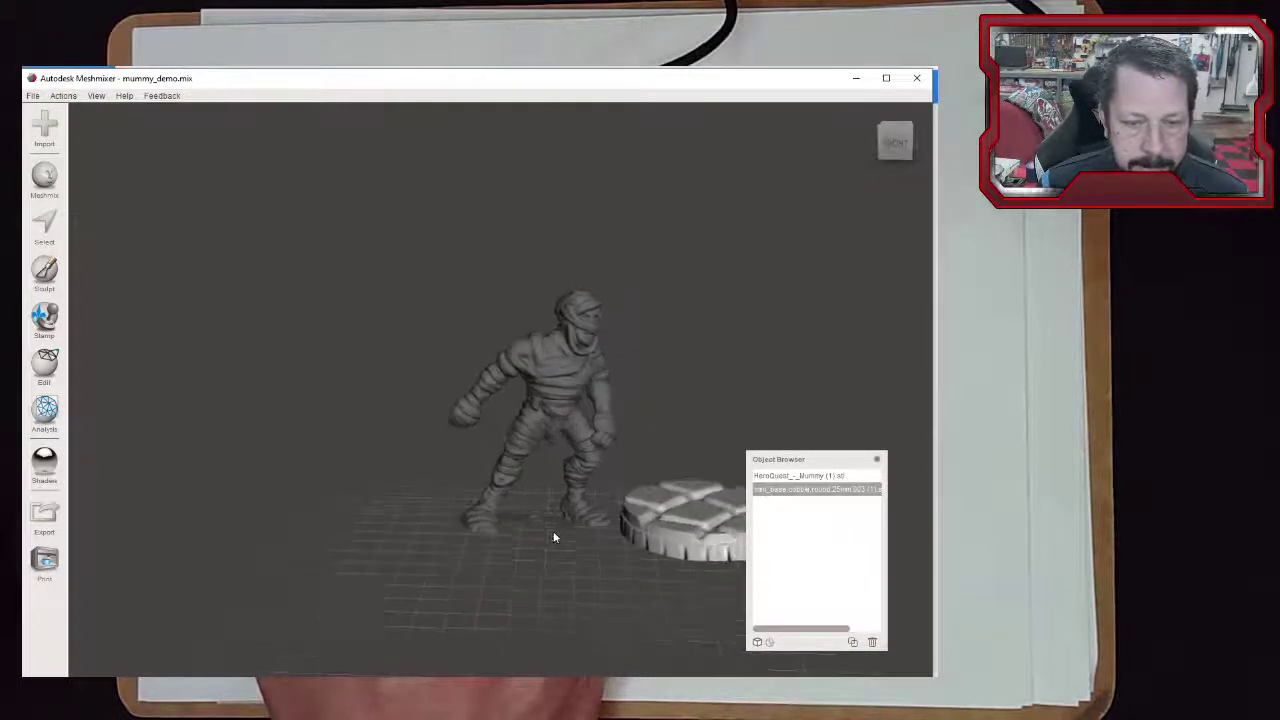
middle_drag(551, 532, 410, 484)
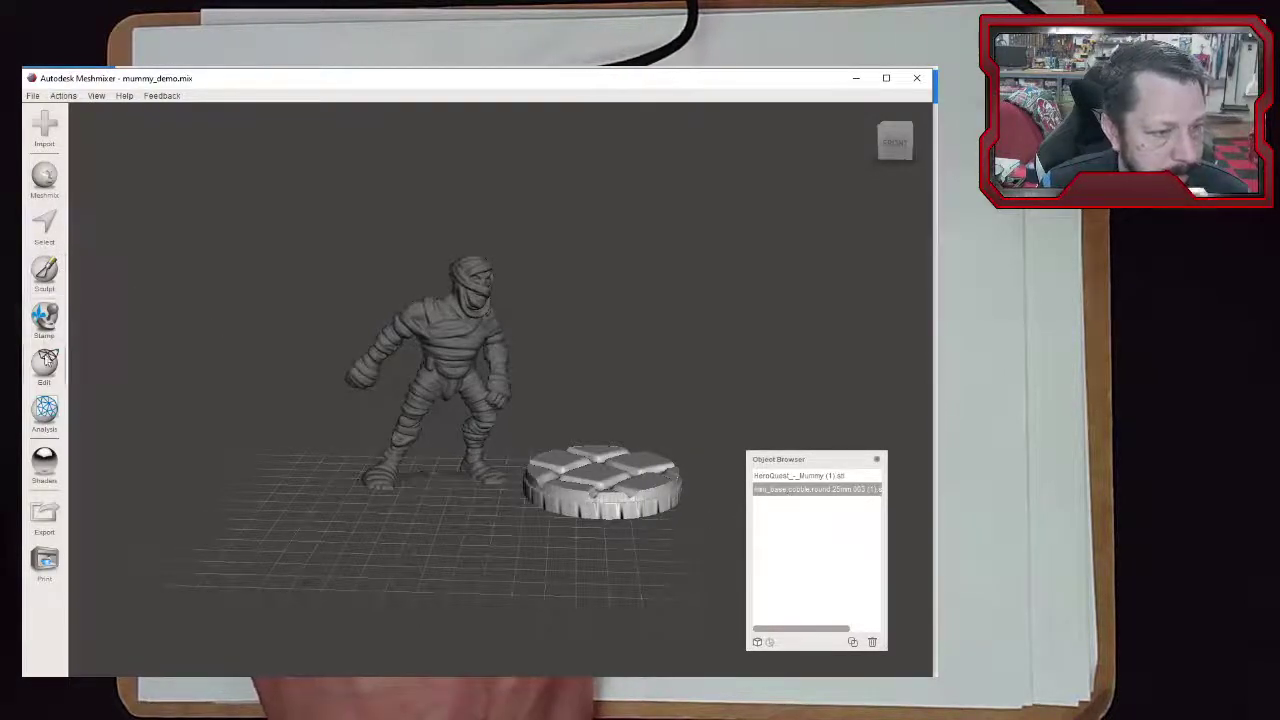
click(47, 362)
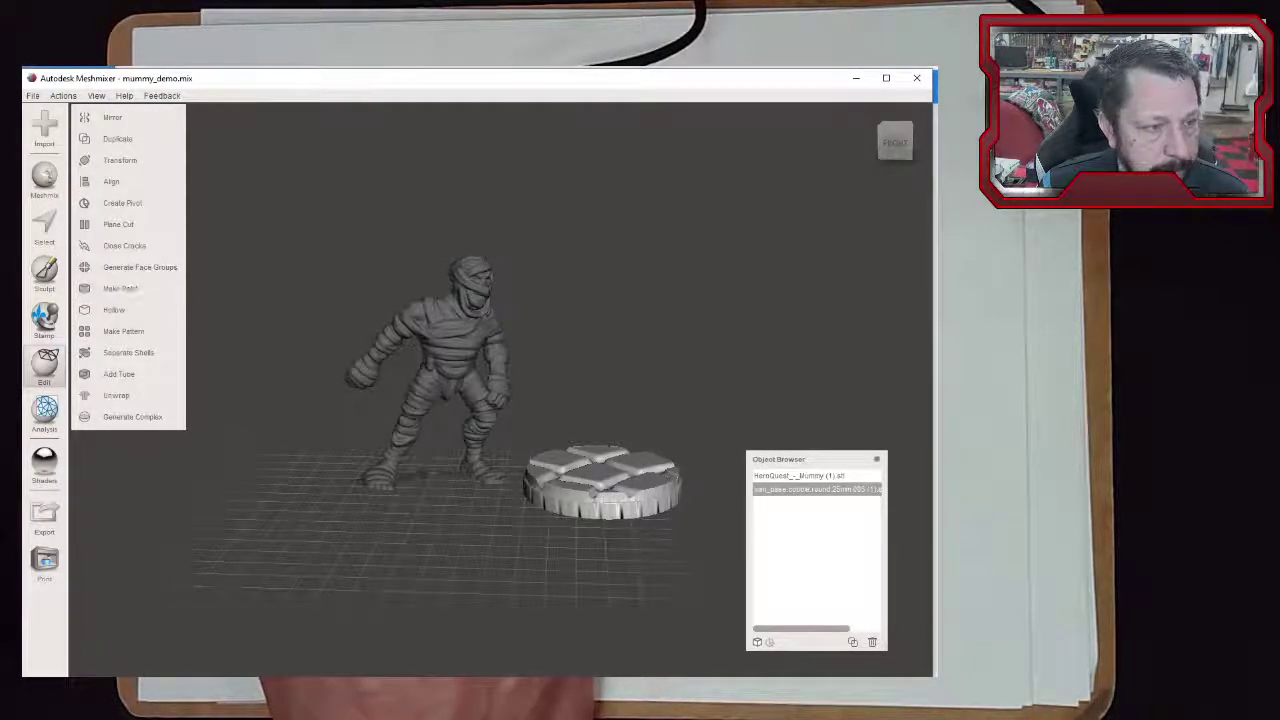
click(122, 160)
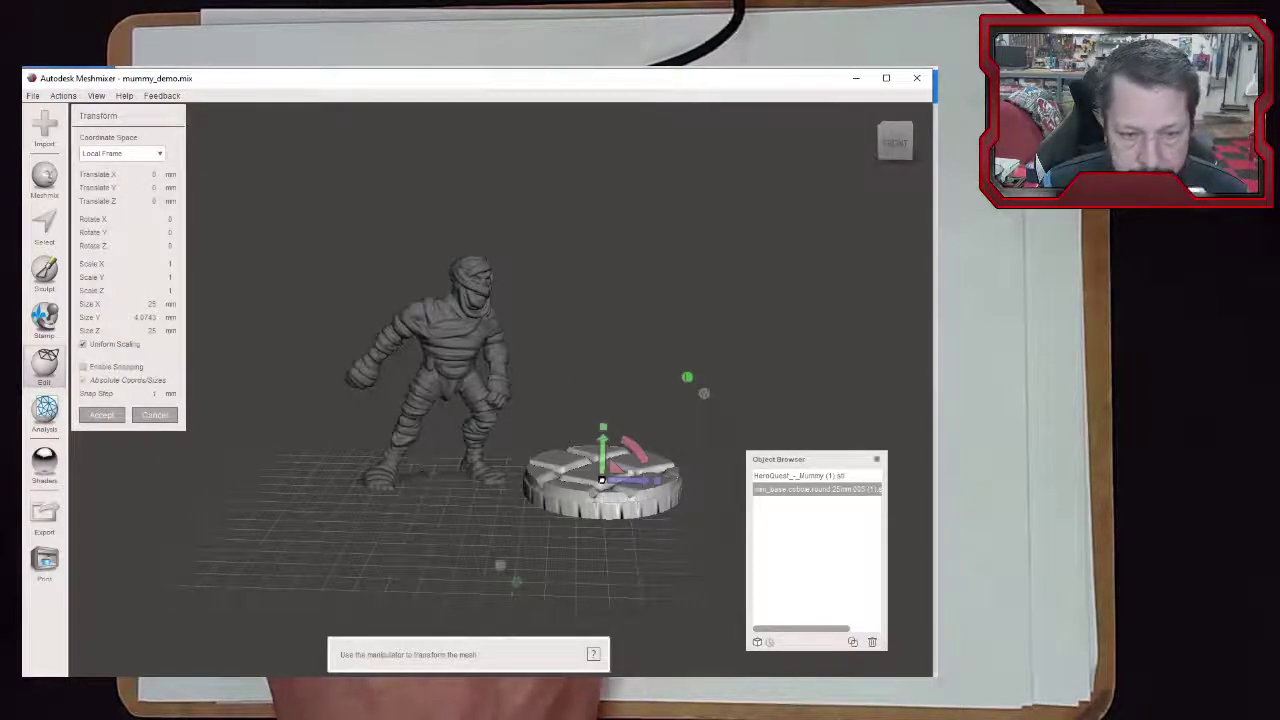
drag(648, 487, 528, 534)
right_drag(528, 534, 649, 537)
drag(660, 518, 588, 517)
right_drag(386, 571, 656, 566)
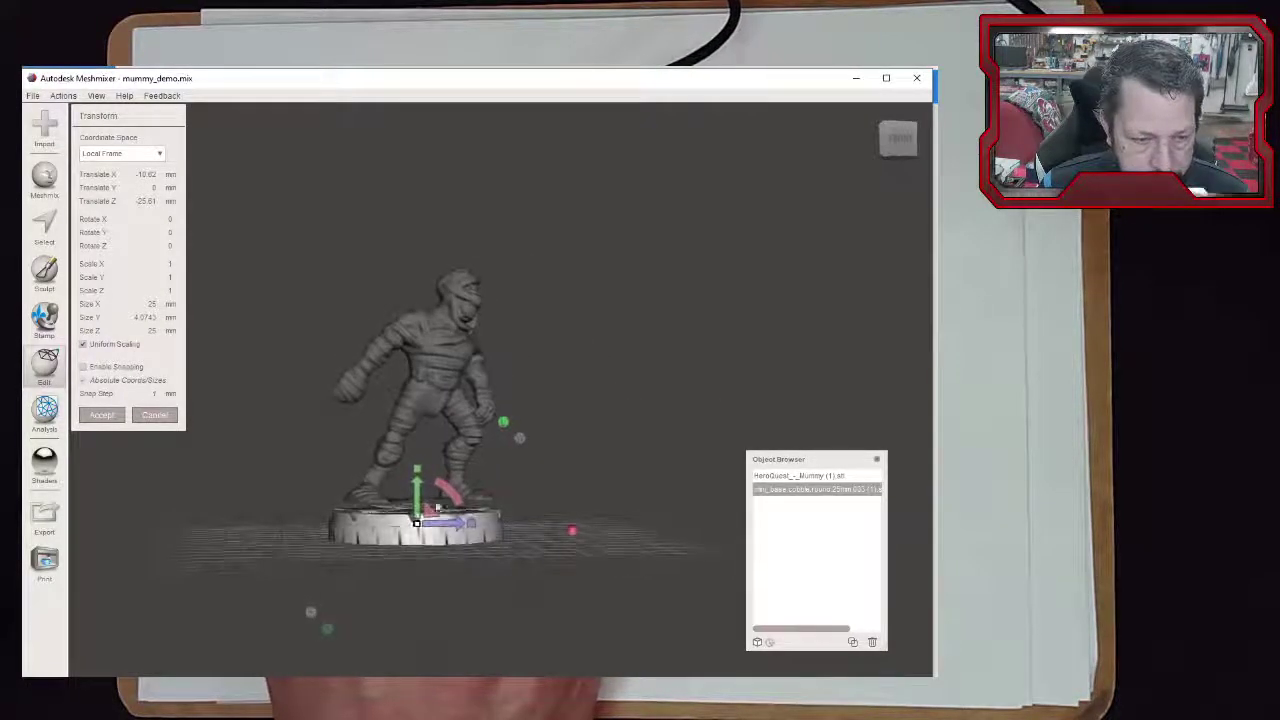
Raise the cobble base about 1.7 mm so its stones meet the mummy's feet, and accept the transform
drag(418, 490, 418, 470)
right_drag(362, 536, 402, 554)
scroll(403, 554, up, 3)
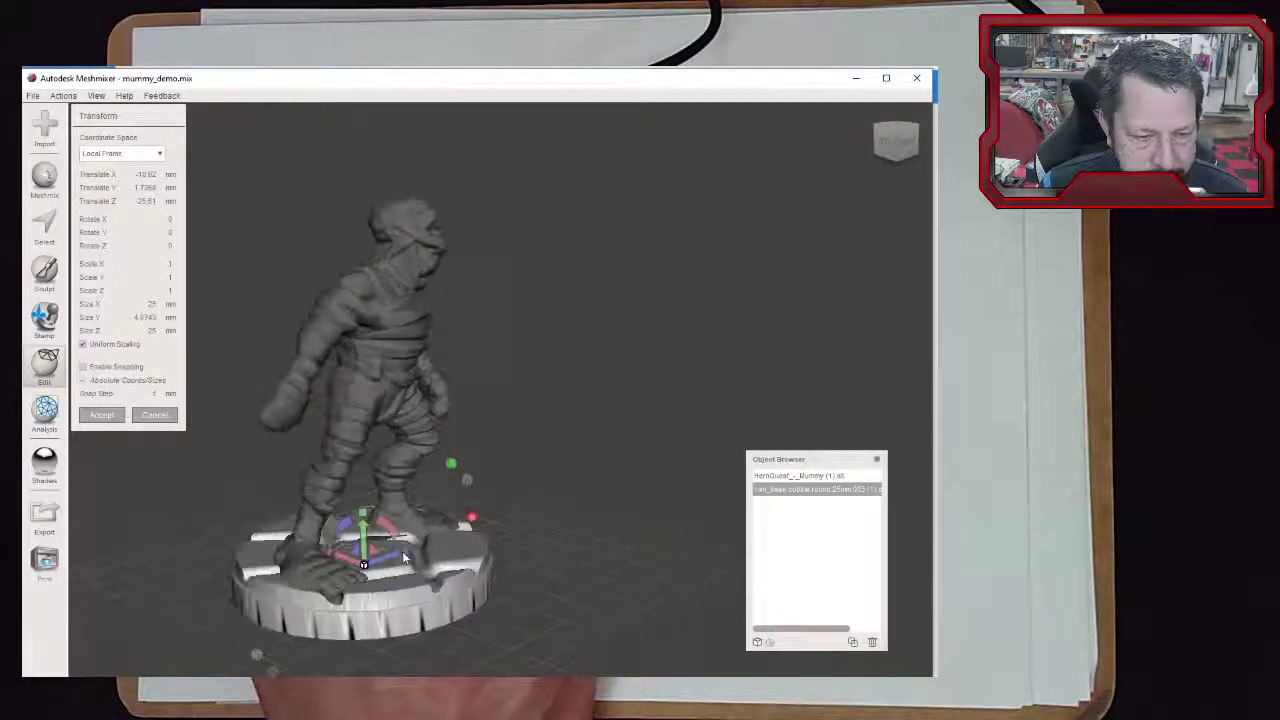
right_drag(565, 571, 250, 528)
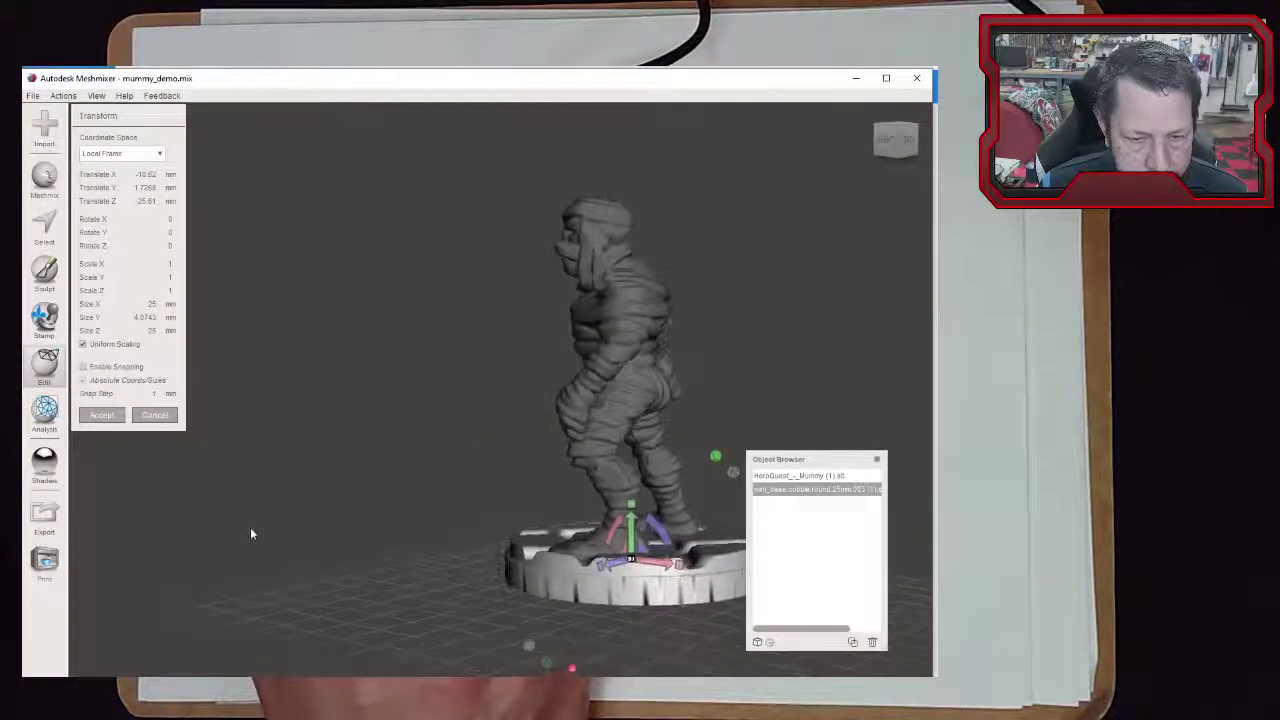
middle_drag(472, 580, 322, 488)
scroll(449, 522, up, 10)
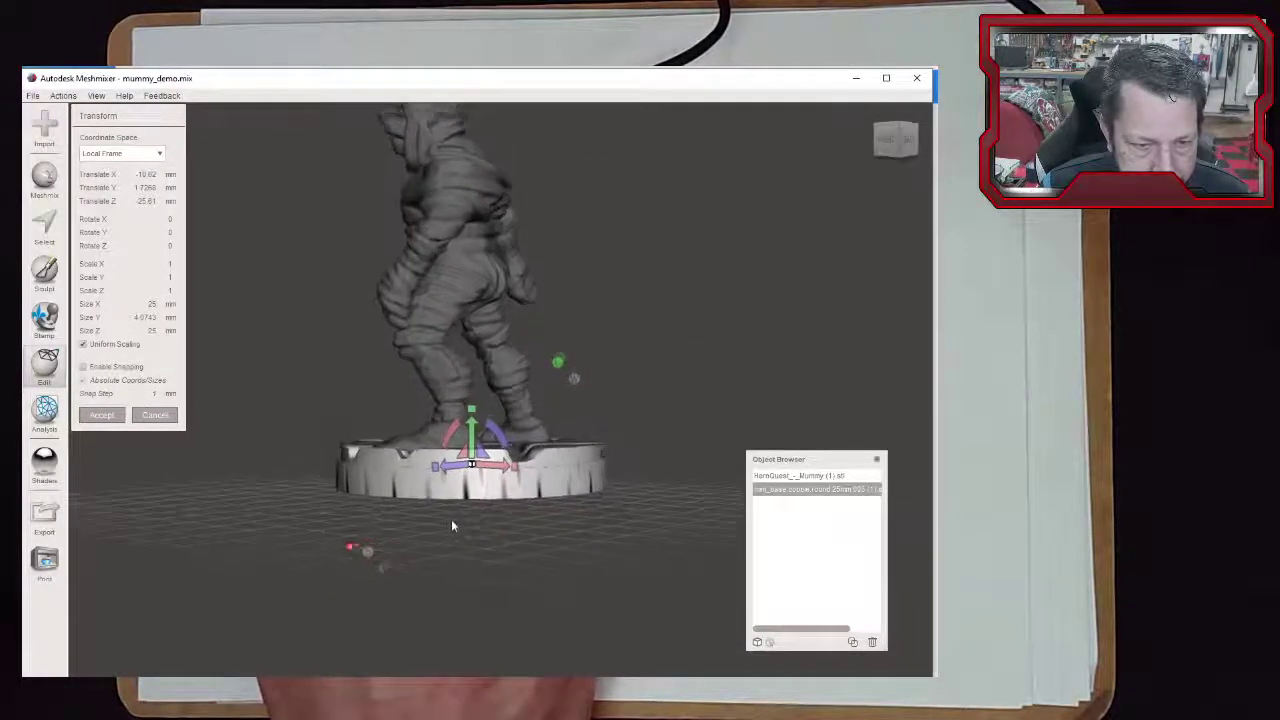
right_drag(429, 517, 443, 516)
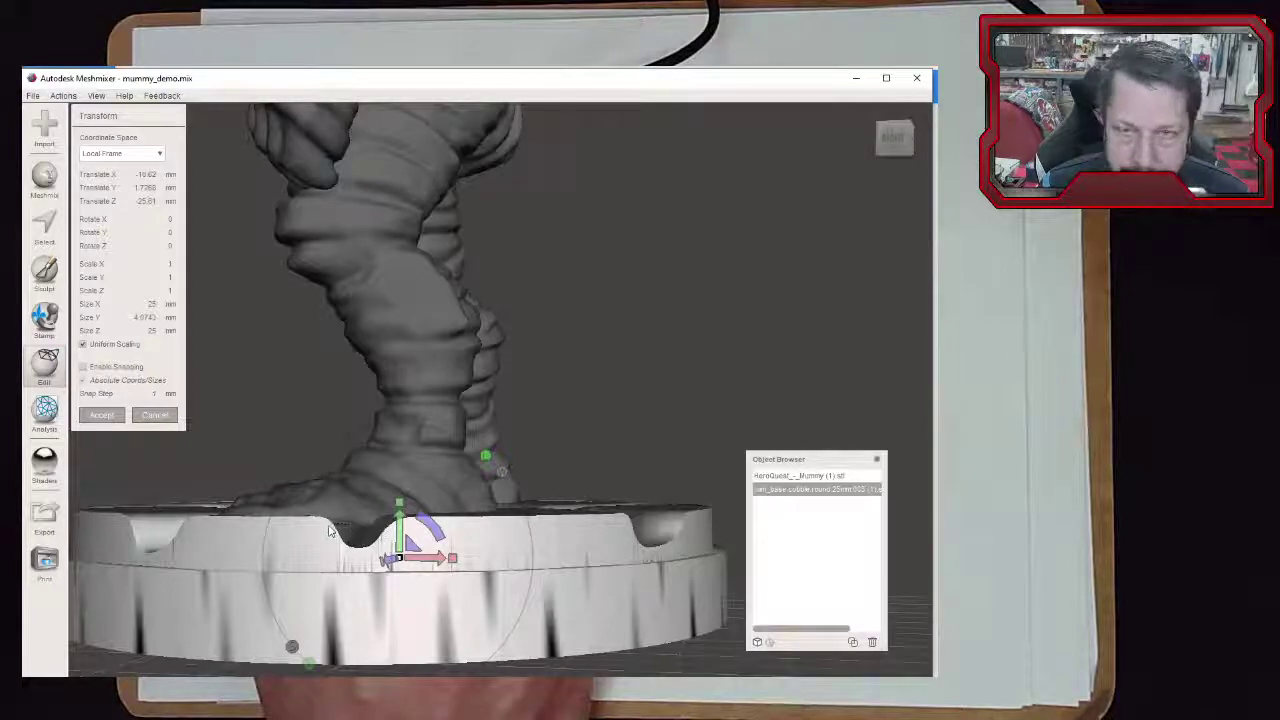
right_drag(350, 532, 626, 546)
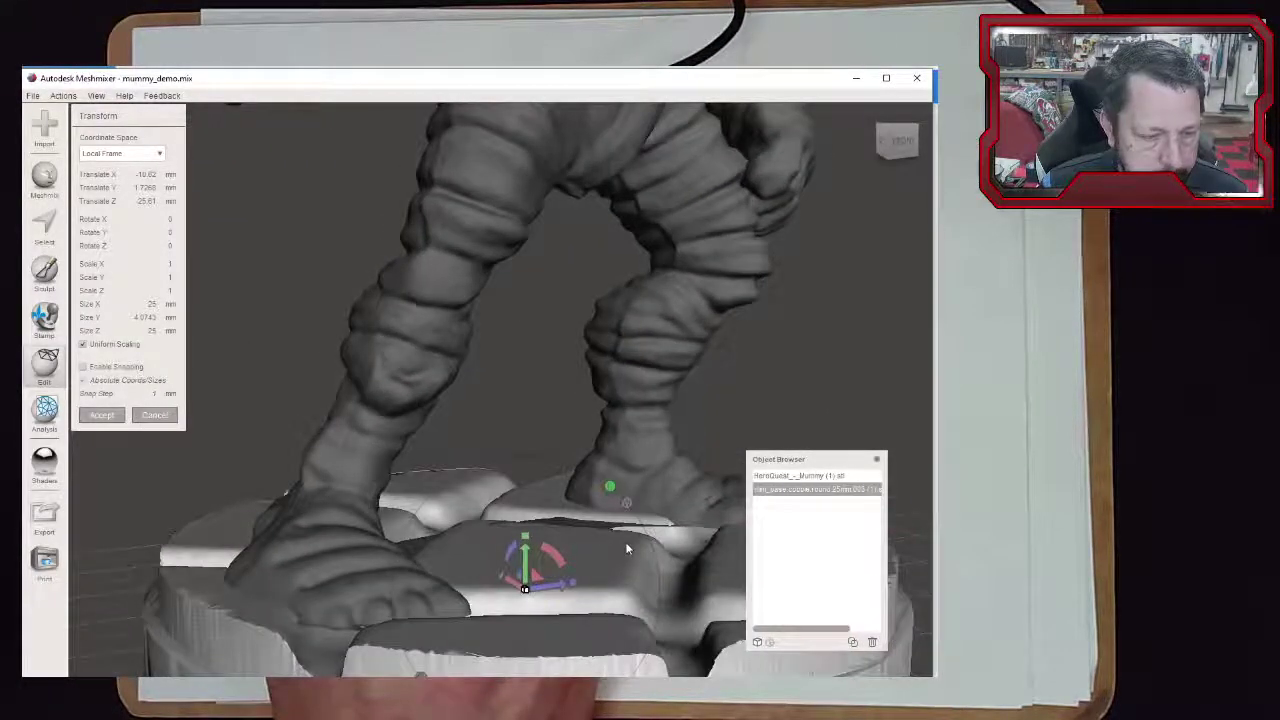
click(101, 416)
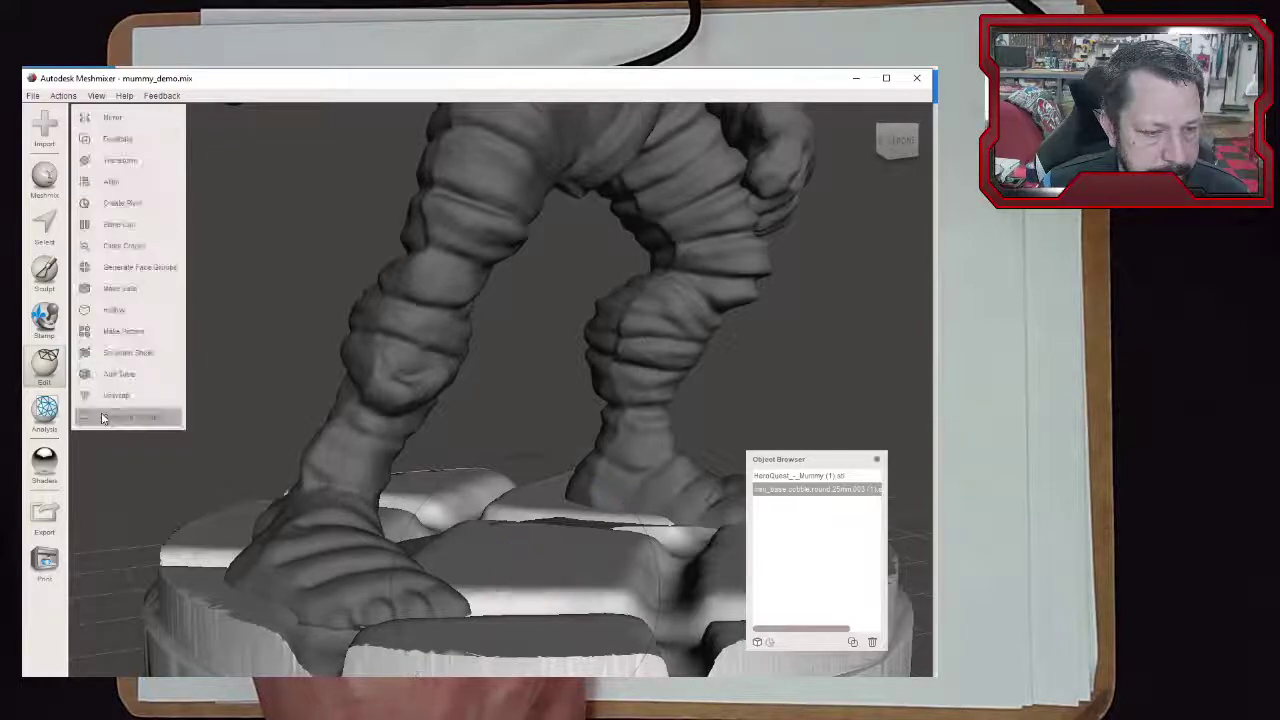
Set up the Flatten brush at size 30 for sculpting the cobble base around the feet
click(44, 270)
mouse_move(110, 146)
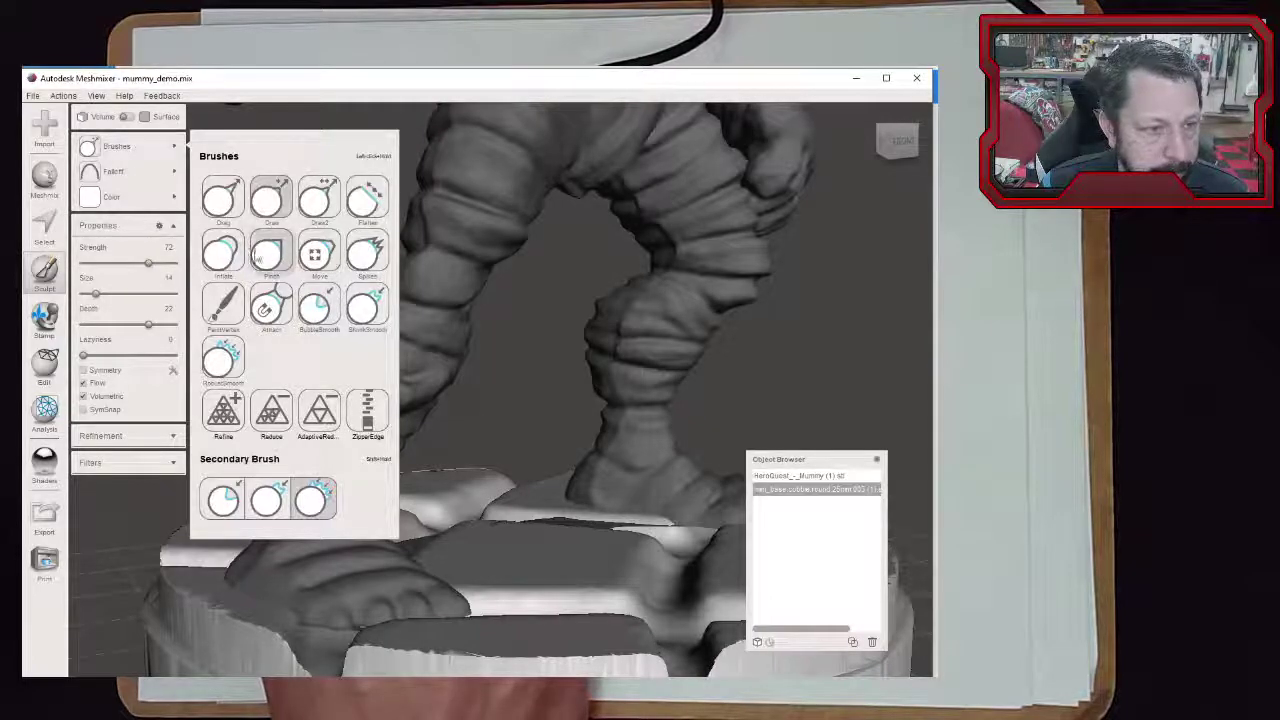
click(368, 200)
drag(111, 295, 110, 295)
right_drag(320, 336, 505, 332)
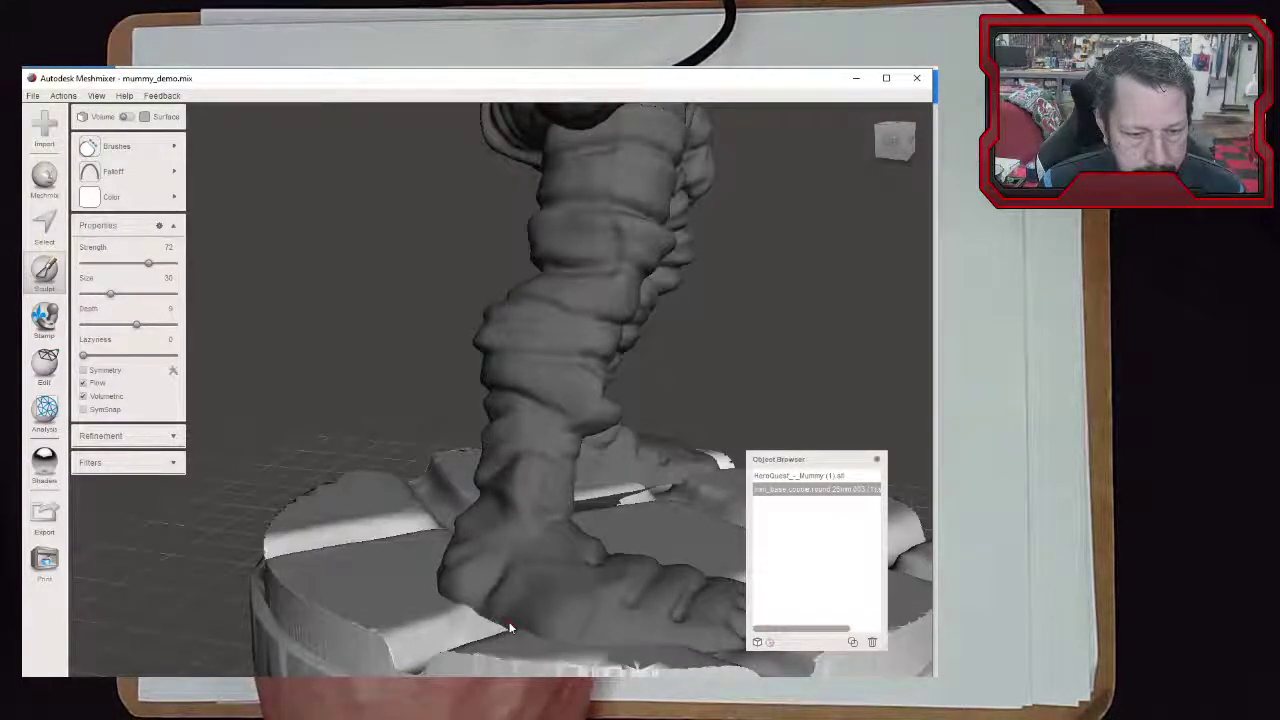
right_drag(481, 620, 686, 588)
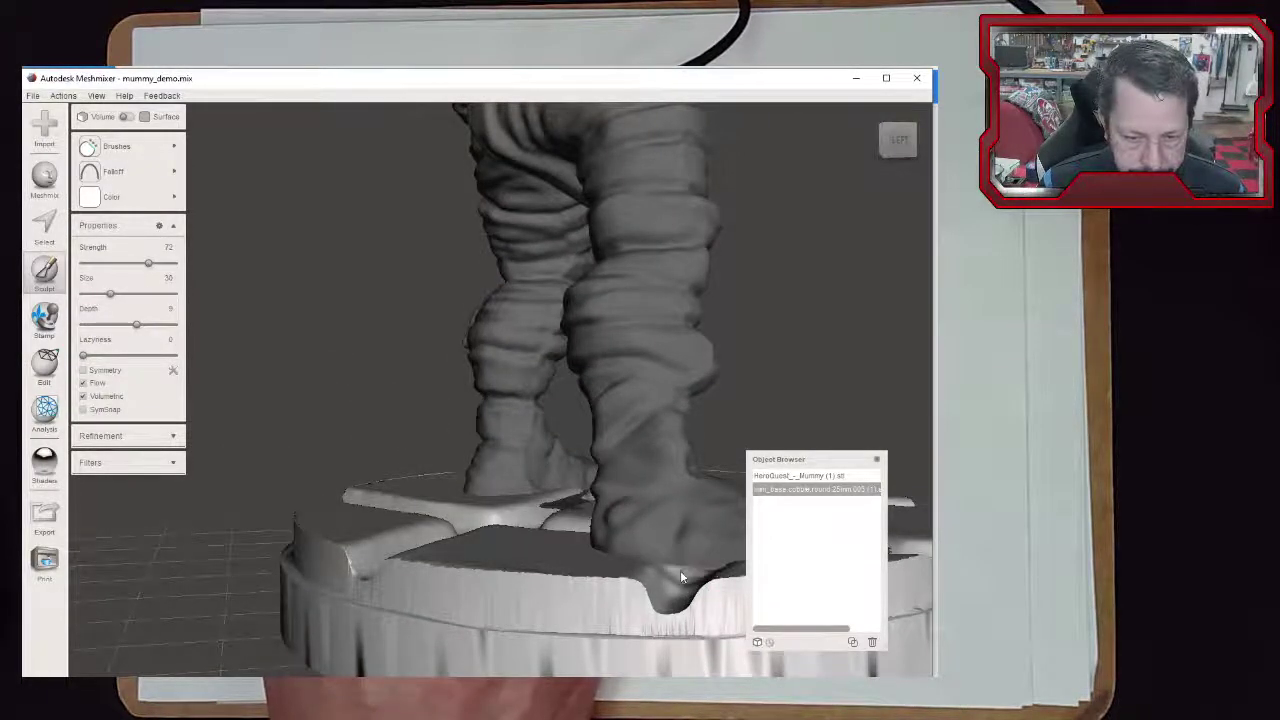
Build up the cobble base with the Draw brush at size 30 to fill the grooves beneath the mummy's feet
mouse_move(103, 147)
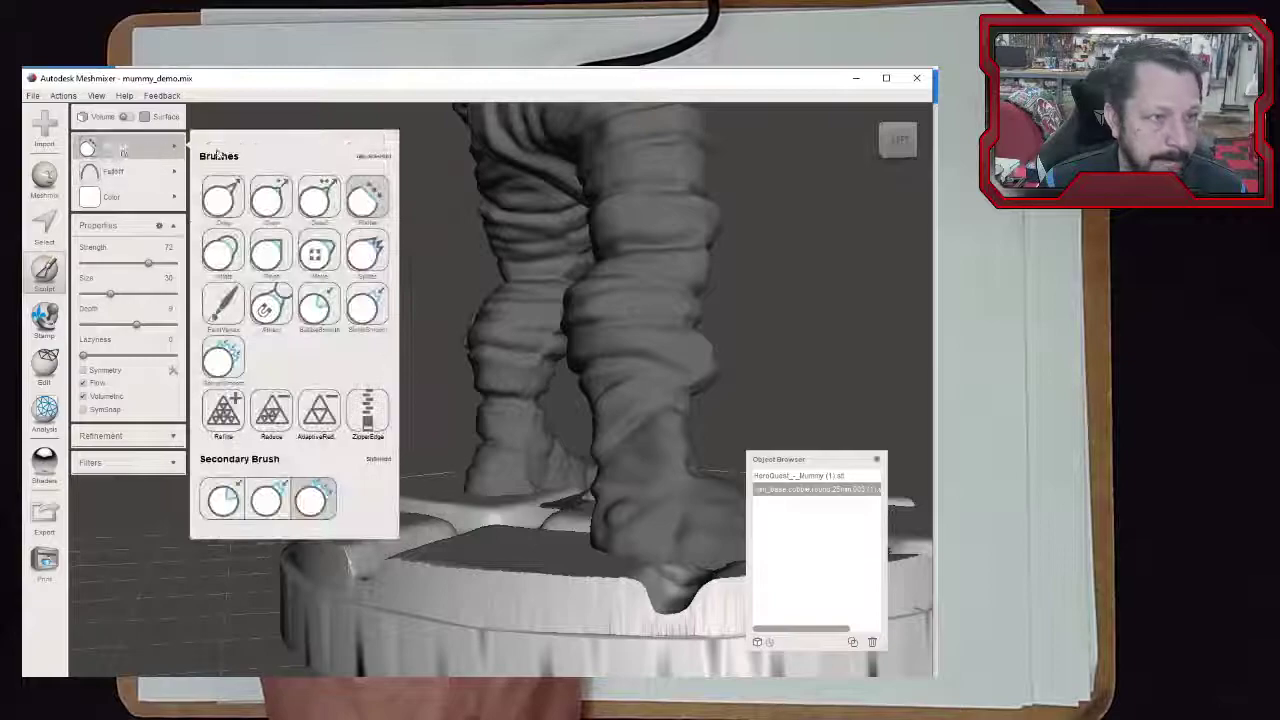
click(274, 198)
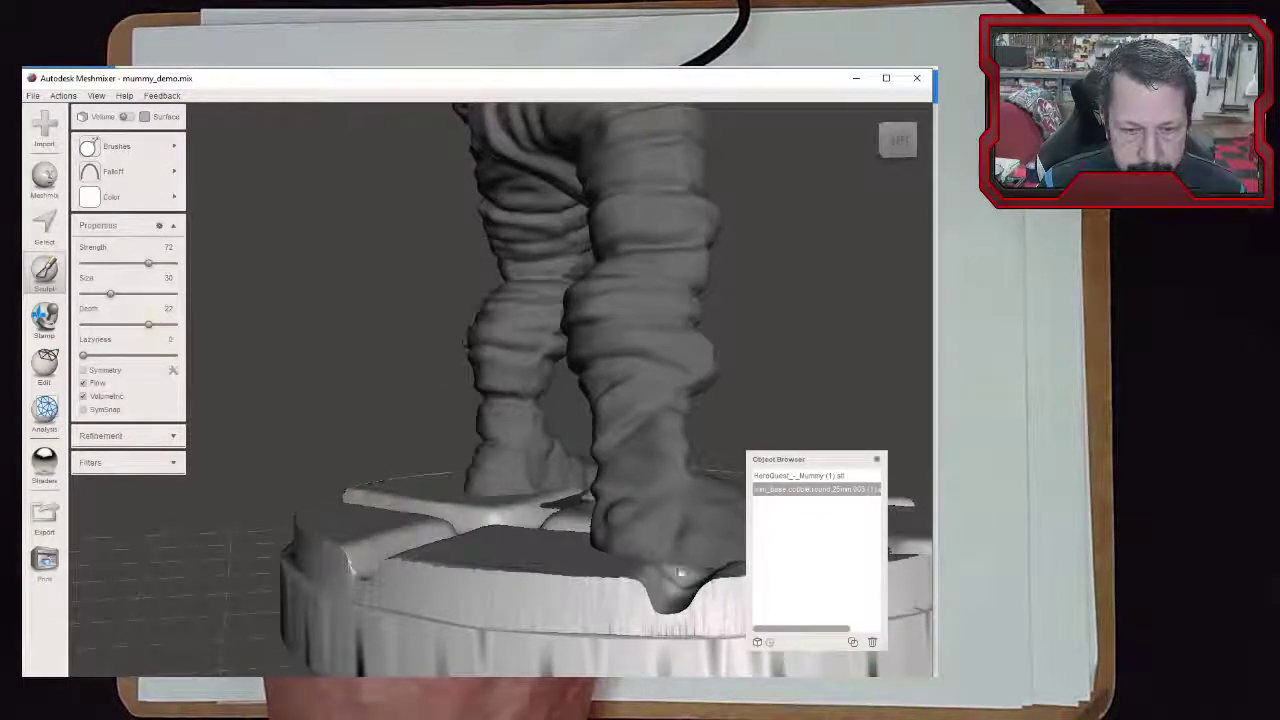
right_drag(706, 562, 392, 597)
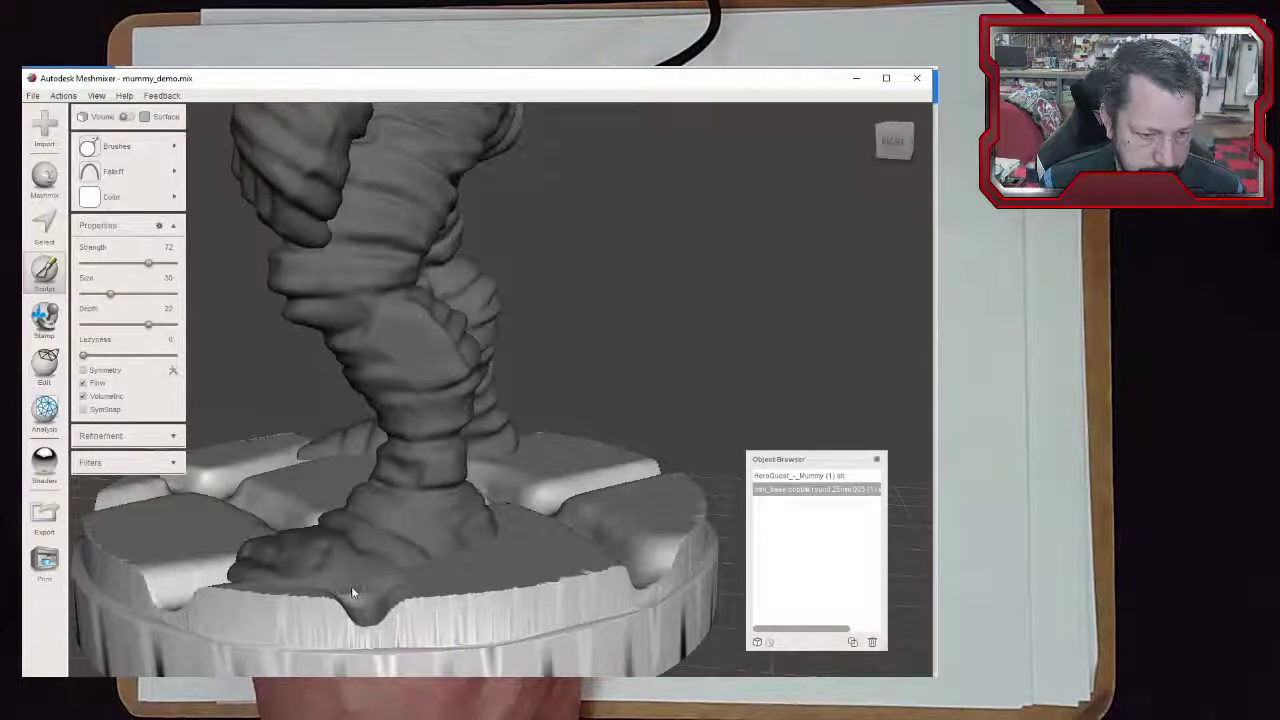
right_drag(249, 614, 629, 594)
mouse_move(626, 585)
mouse_down()
mouse_move(540, 538)
mouse_move(535, 555)
mouse_move(612, 582)
mouse_up()
mouse_move(506, 532)
right_down()
mouse_move(521, 581)
mouse_move(525, 562)
right_up()
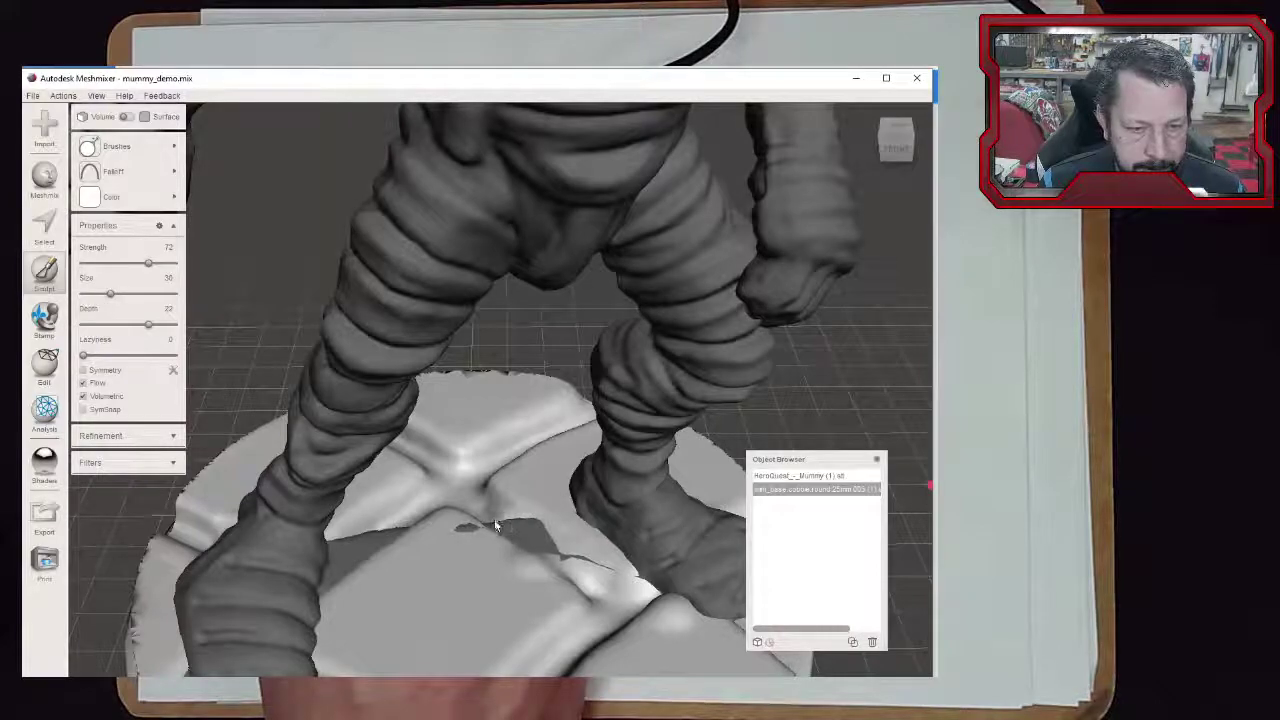
right_drag(632, 602, 692, 556)
scroll(688, 588, down, 10)
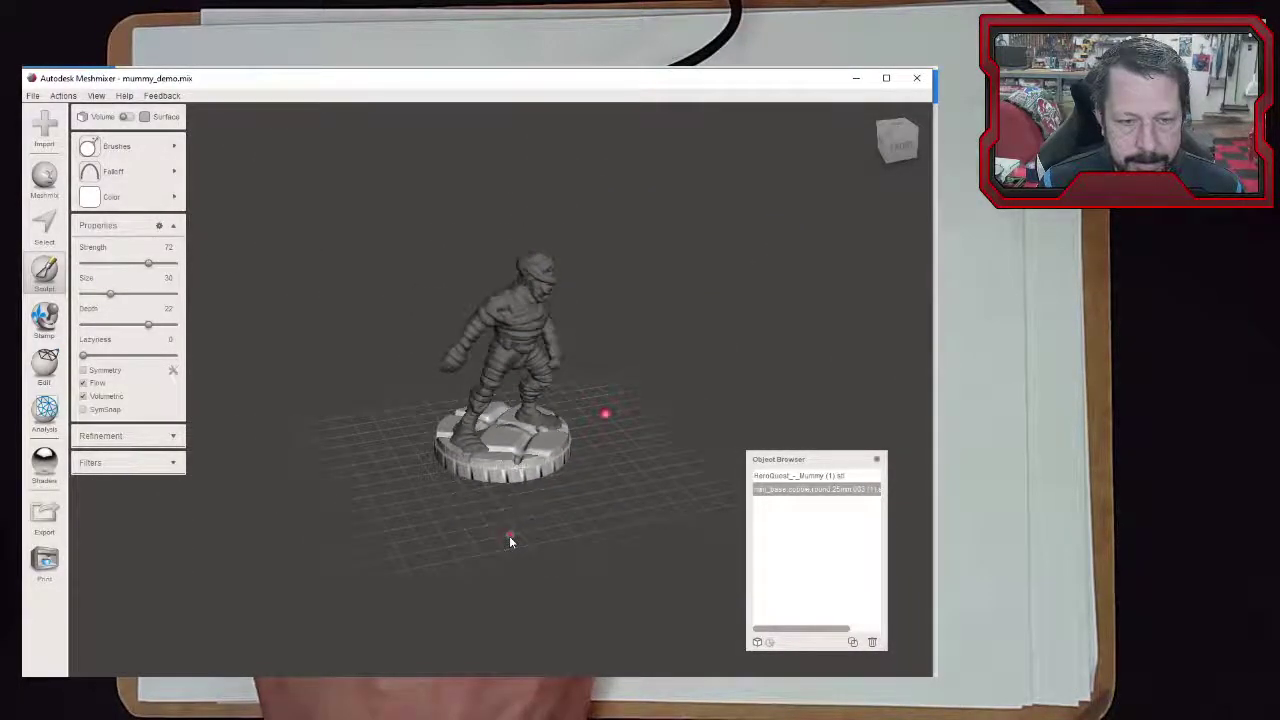
scroll(467, 486, up, 6)
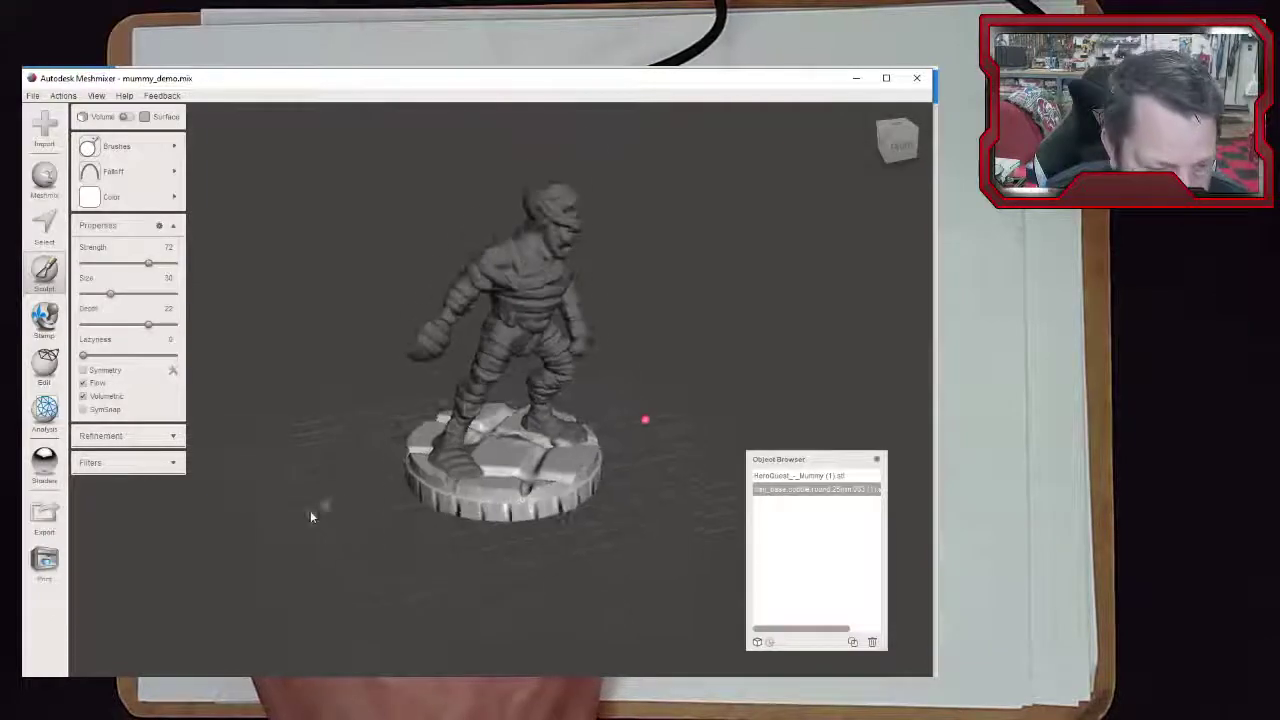
scroll(410, 597, up, 3)
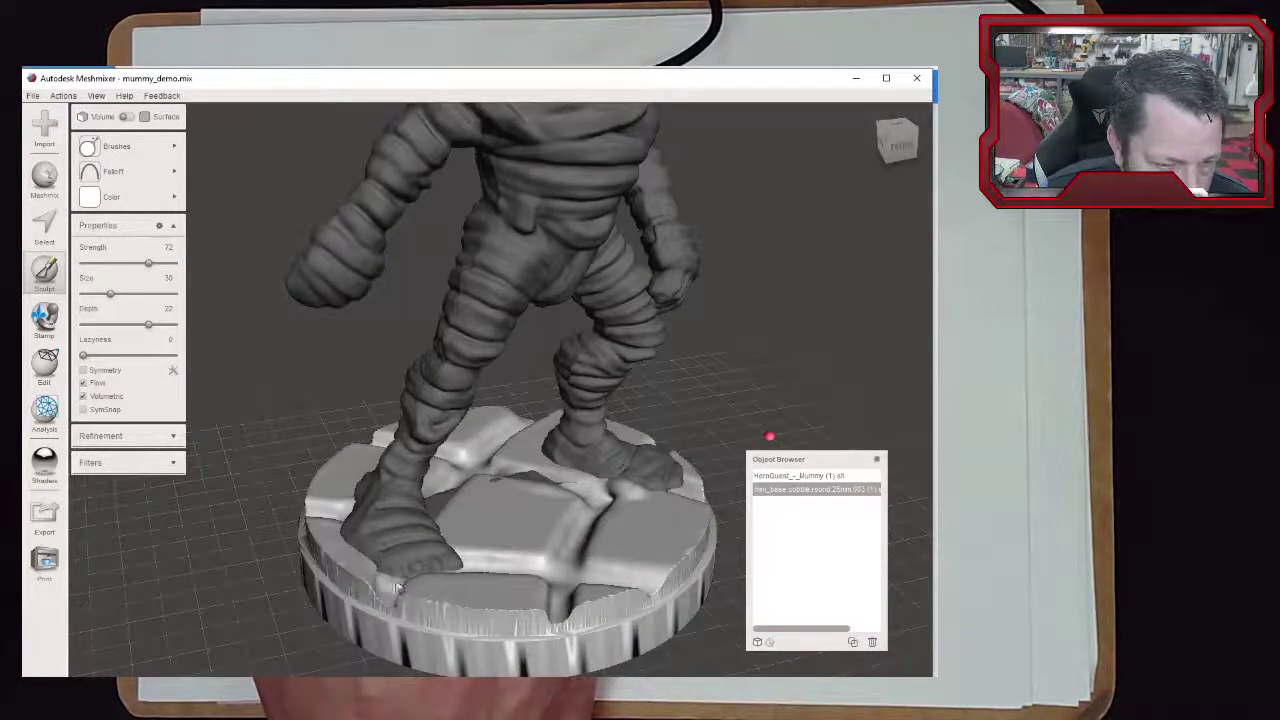
right_drag(404, 588, 482, 616)
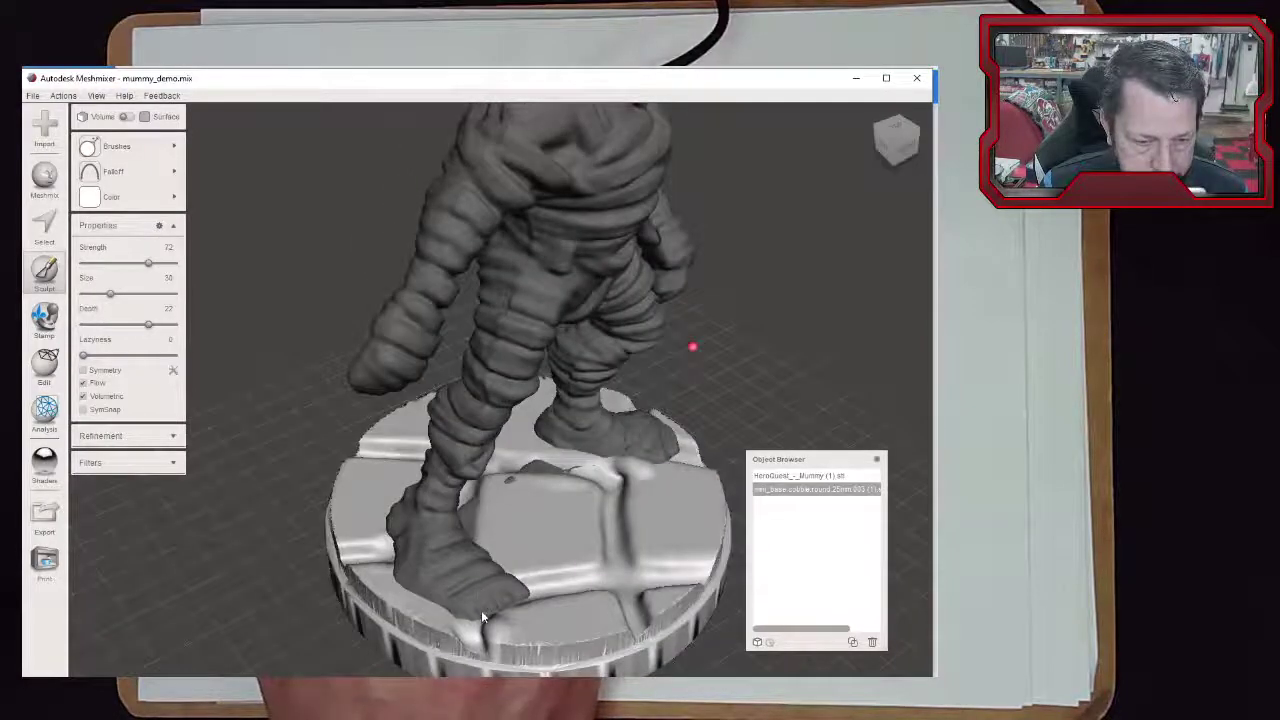
right_drag(360, 613, 573, 555)
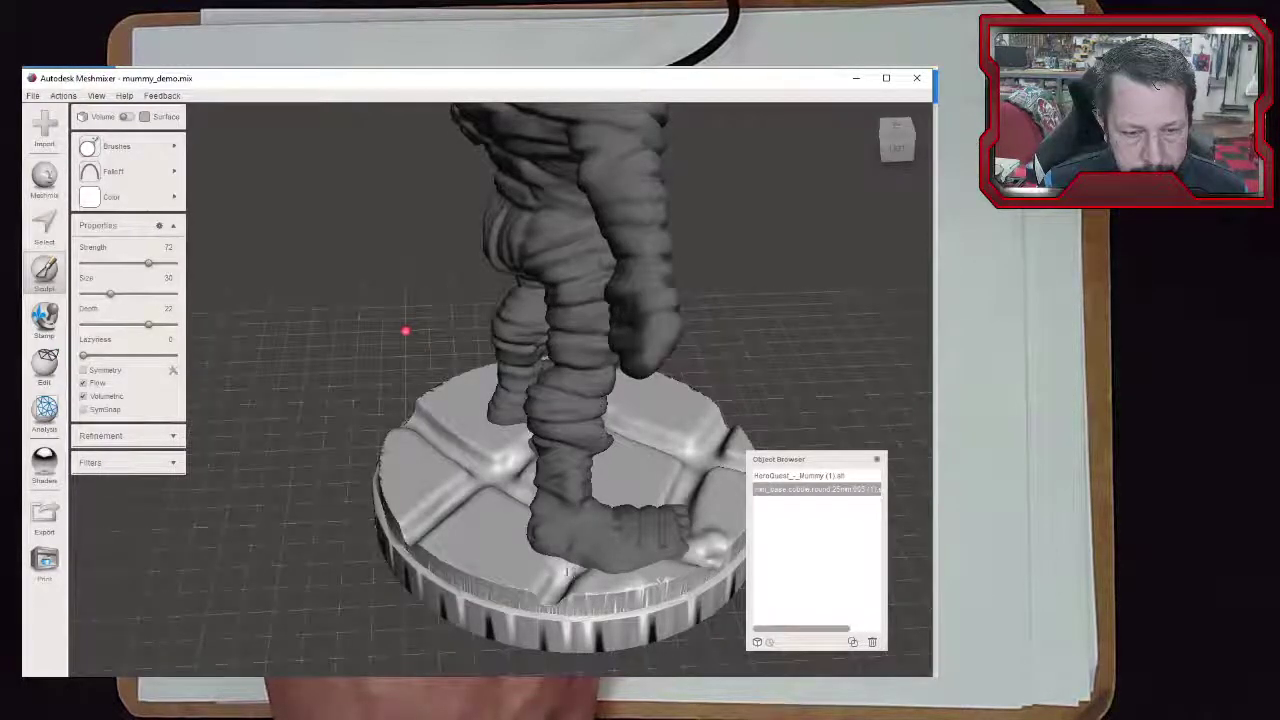
Fill the remaining gaps around both feet and build up uneven stone surfaces on the base with the Draw brush at size 30
click(116, 146)
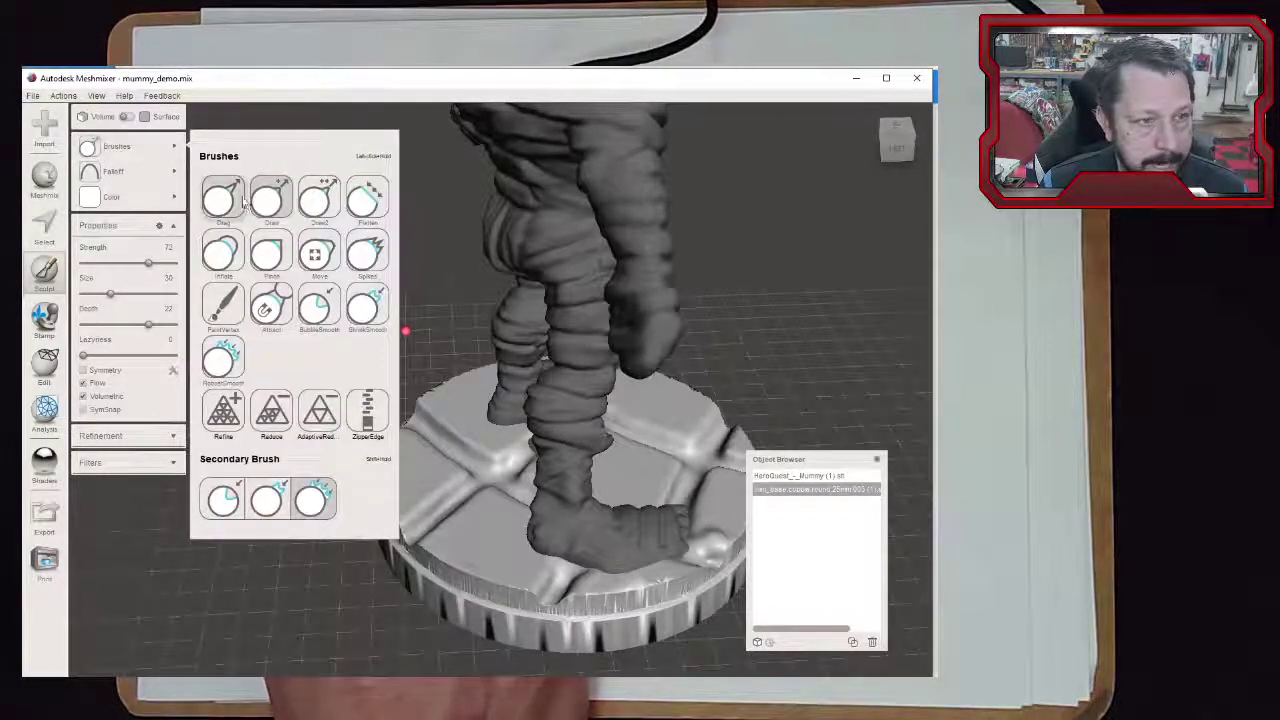
click(578, 563)
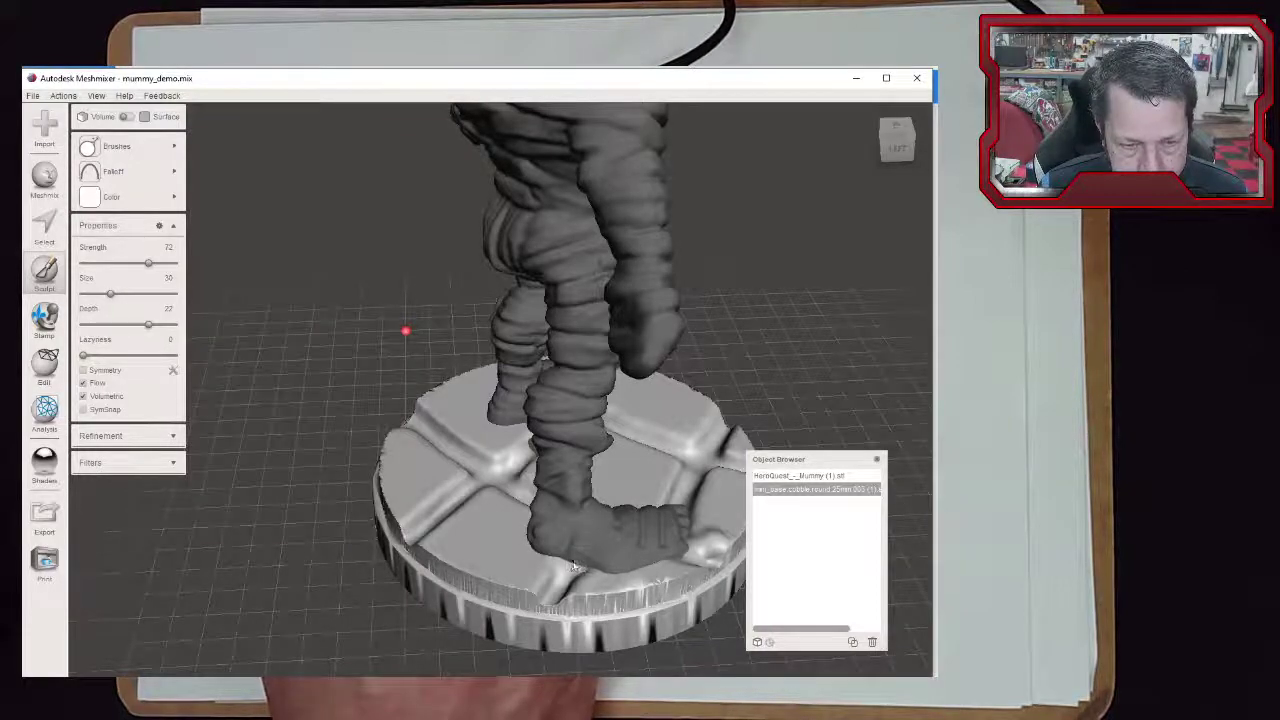
right_drag(355, 450, 560, 428)
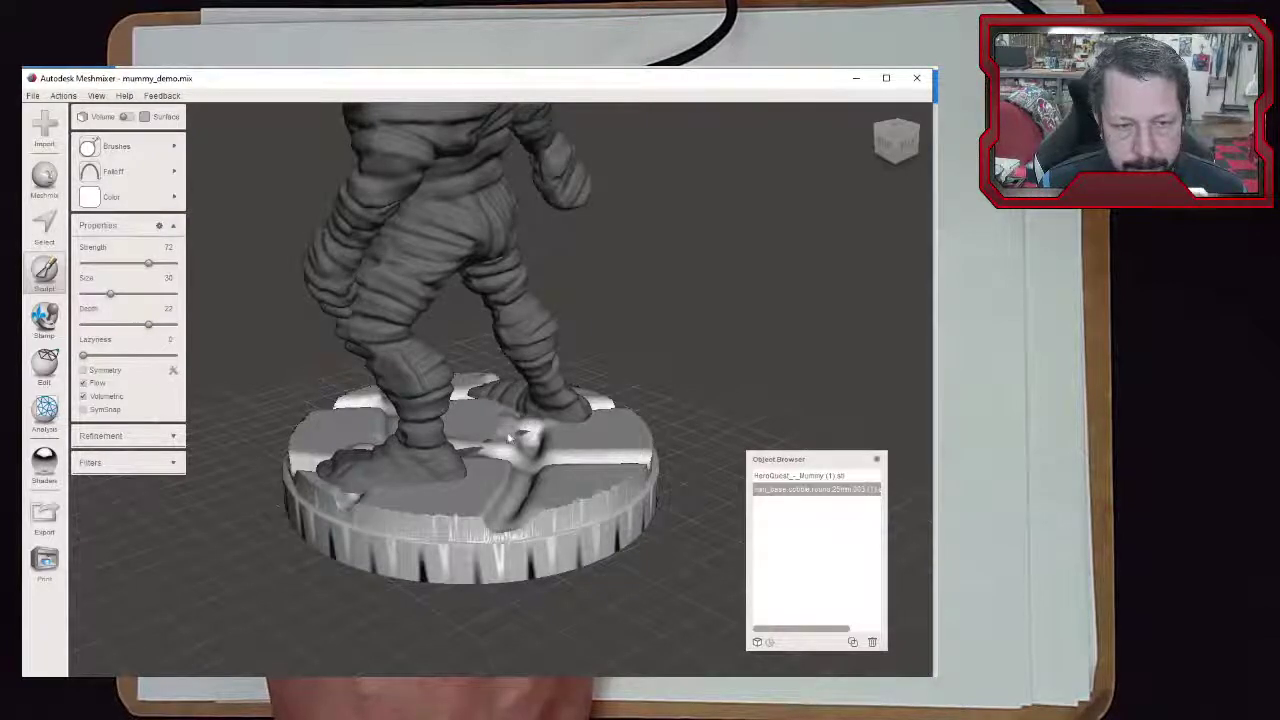
right_drag(547, 445, 403, 523)
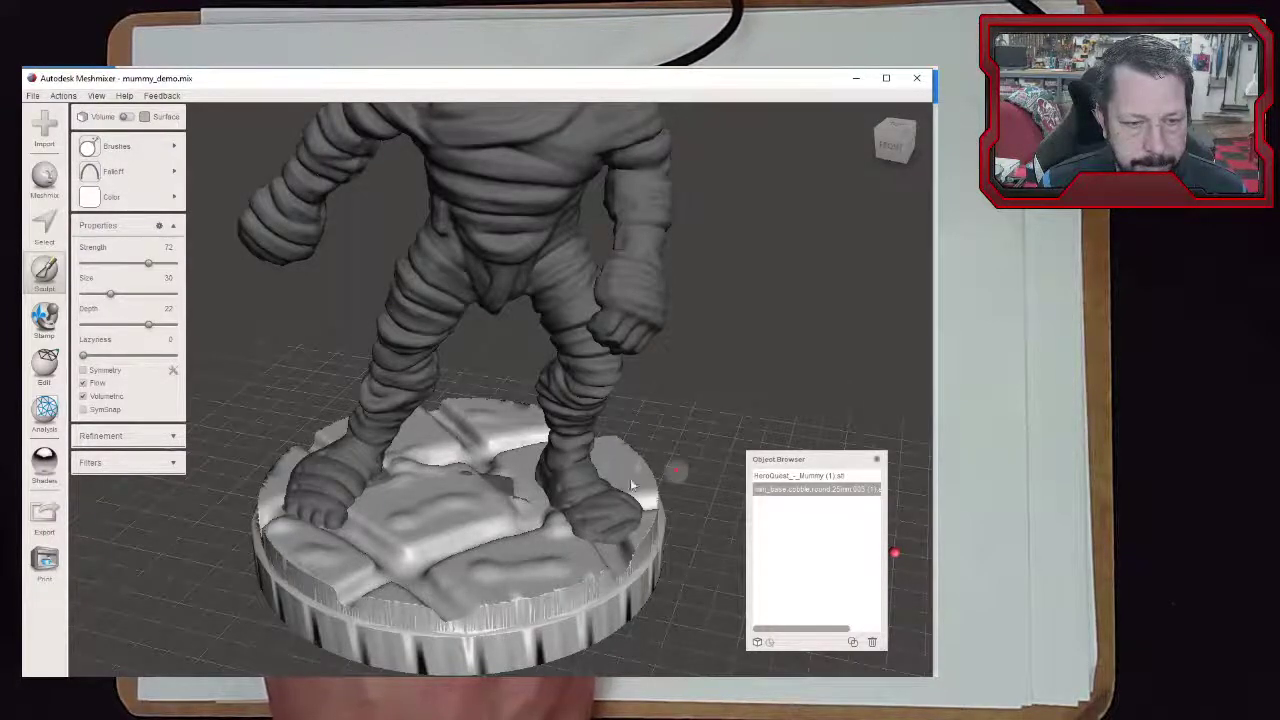
right_drag(677, 466, 419, 515)
mouse_move(509, 507)
mouse_down()
mouse_move(486, 523)
mouse_move(486, 506)
mouse_up()
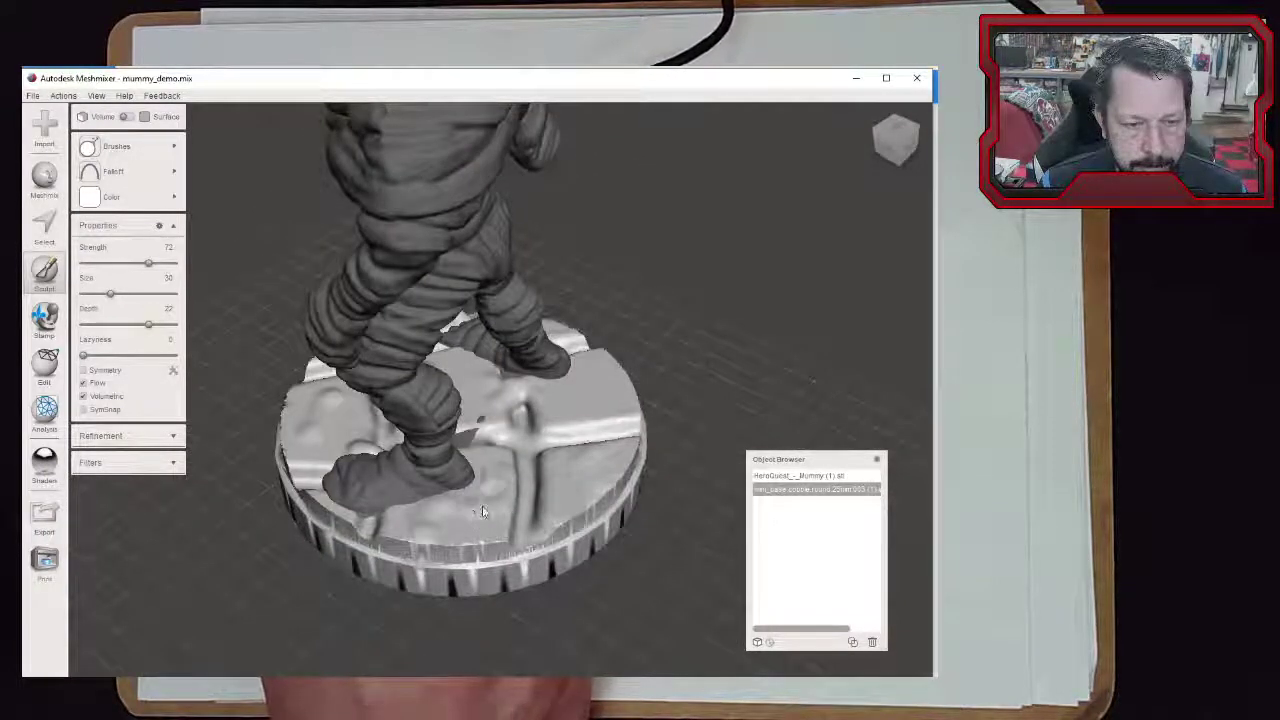
mouse_move(390, 545)
right_down()
mouse_move(542, 506)
mouse_move(520, 508)
right_up()
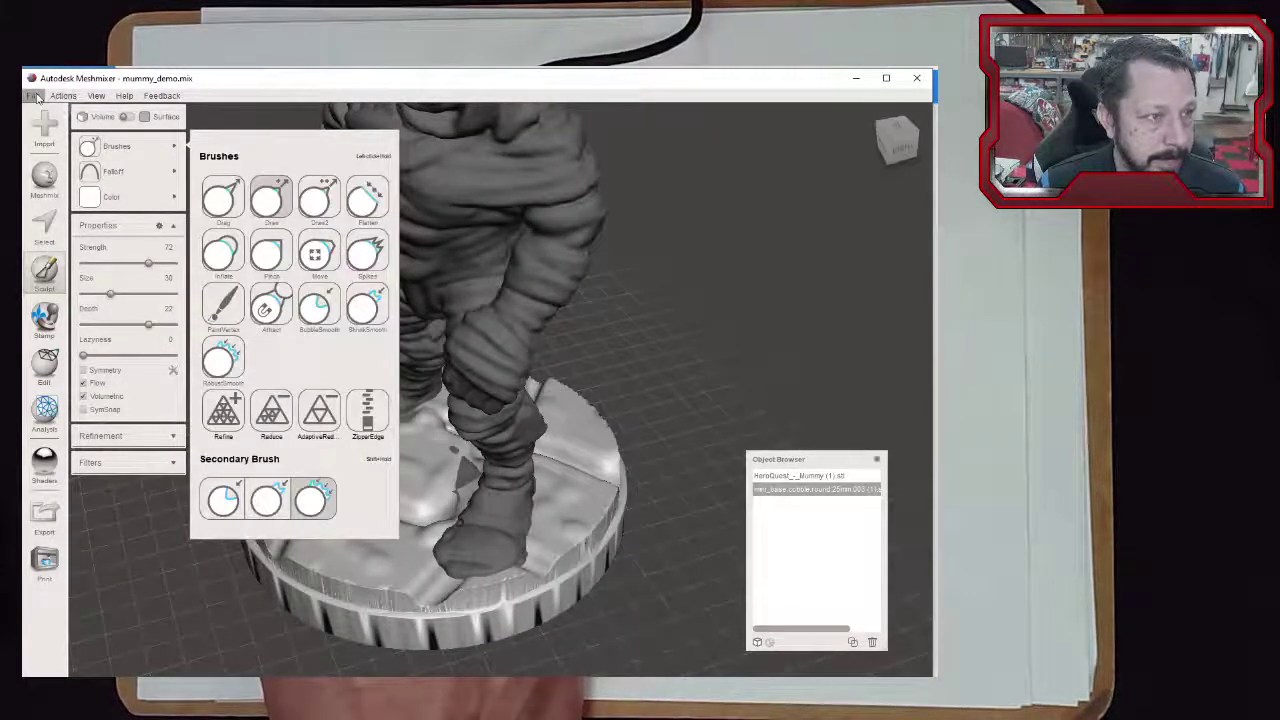
Save the sculpted base changes to the mummy_demo.mix scene
click(33, 95)
click(44, 130)
click(176, 197)
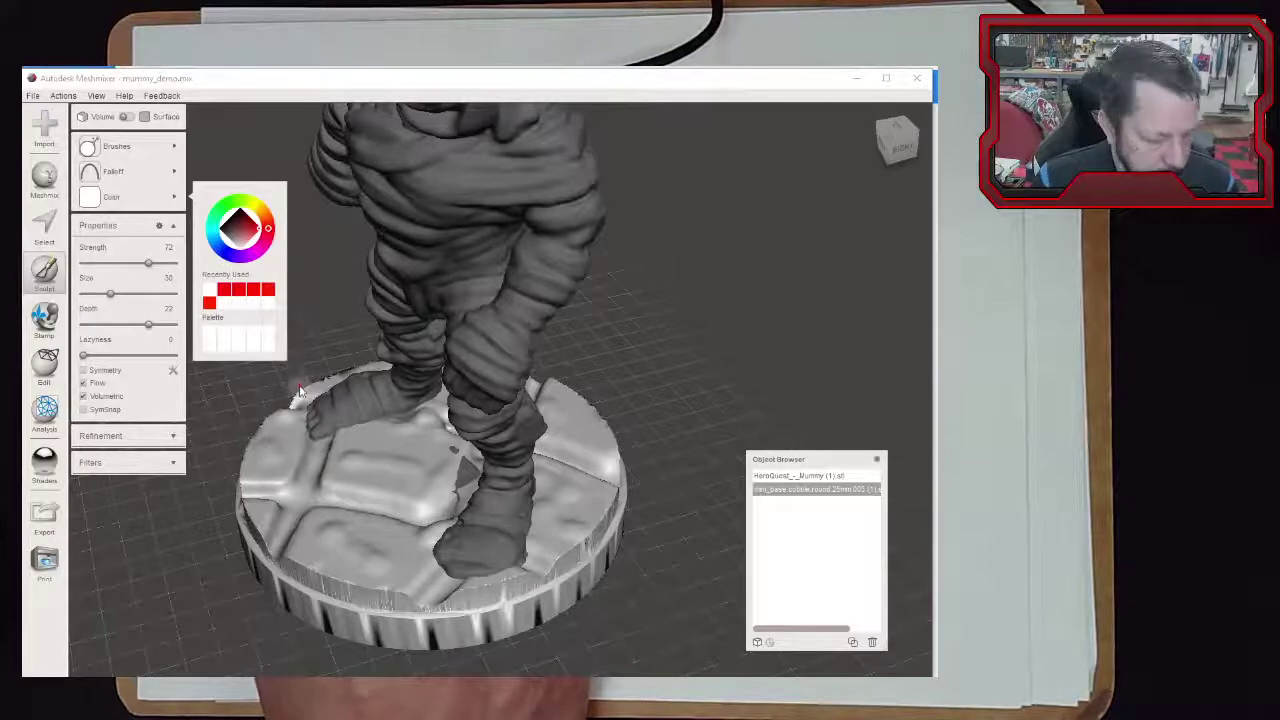
right_drag(296, 393, 456, 400)
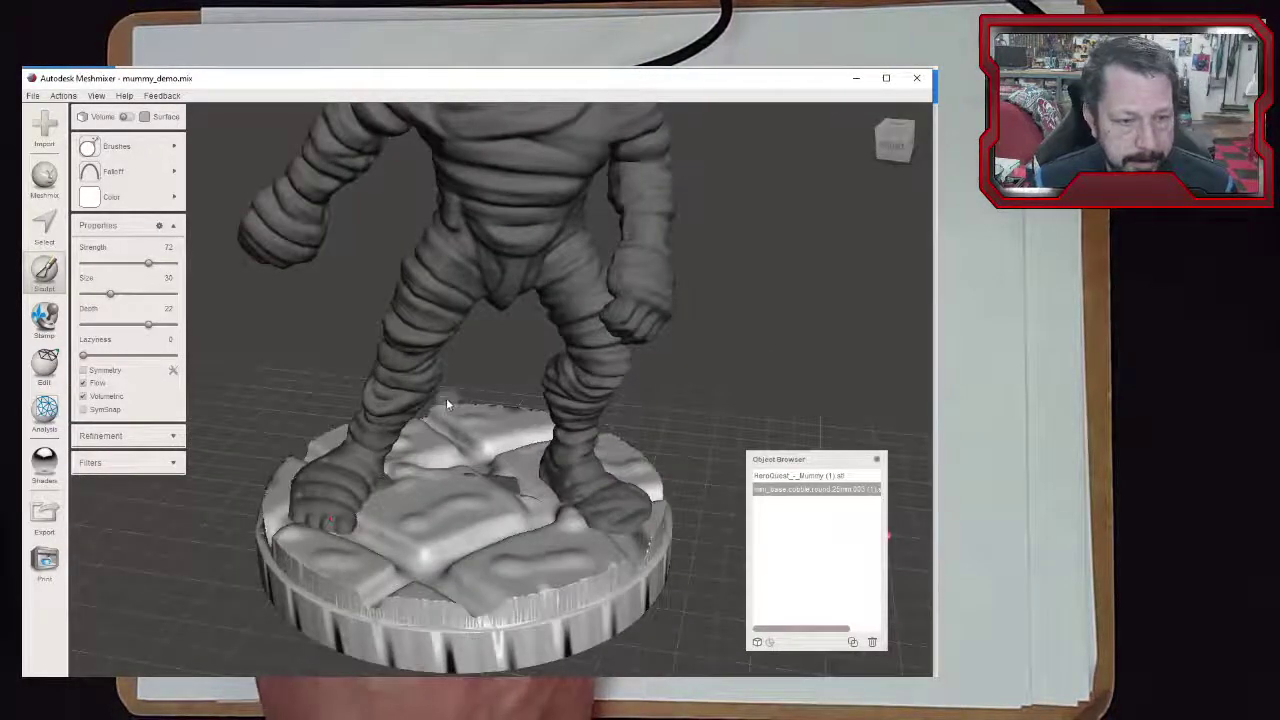
Import DireRat_2in (1).stl by appending it to the scene and accept the automatic position repair
click(118, 146)
click(43, 133)
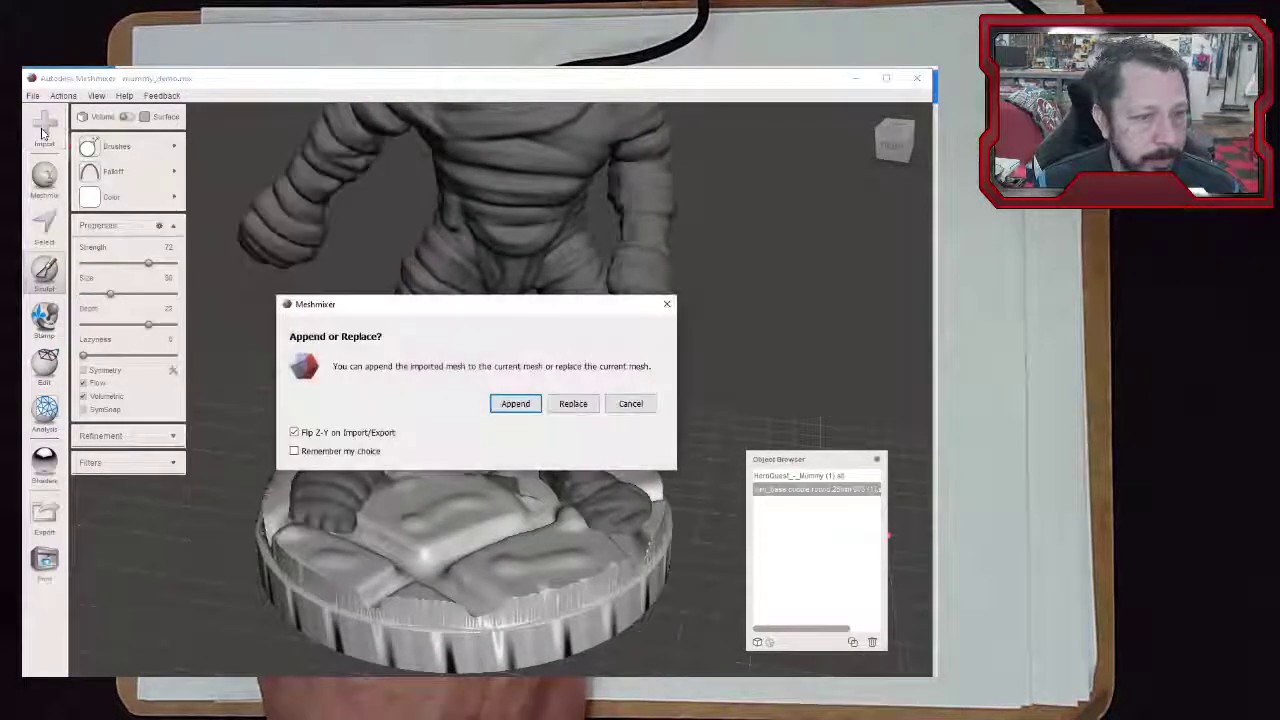
click(512, 403)
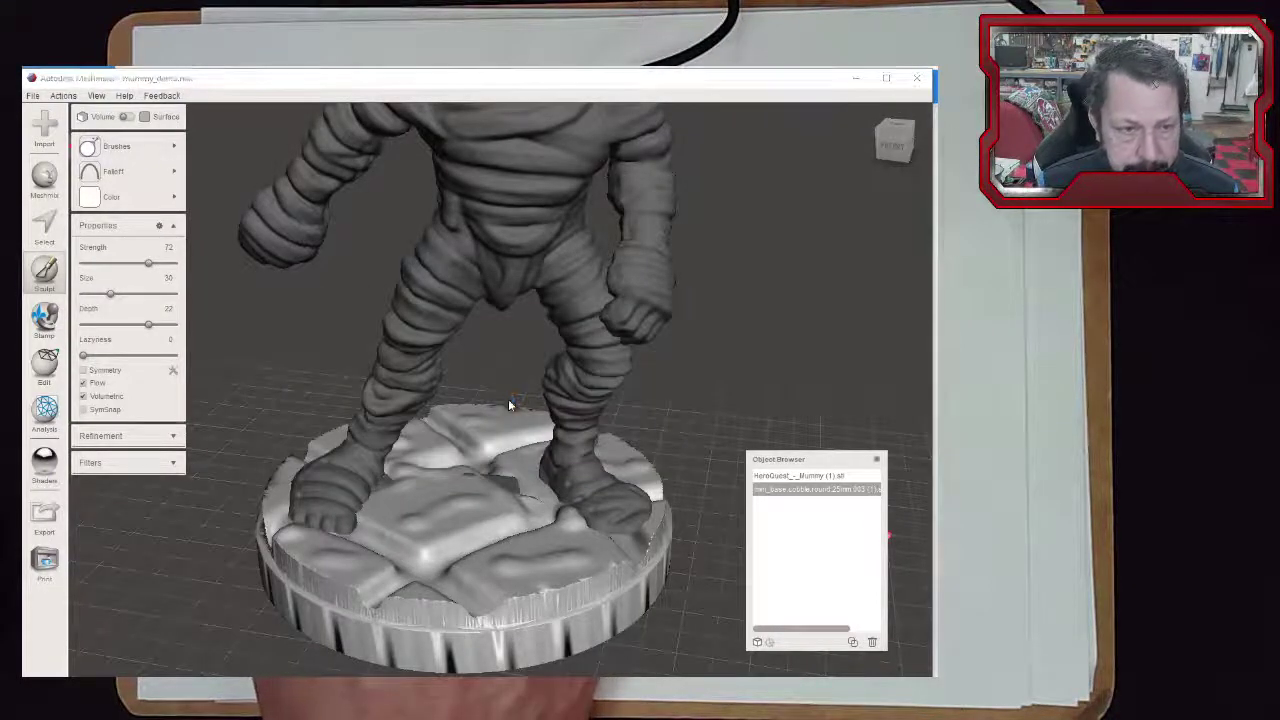
click(190, 205)
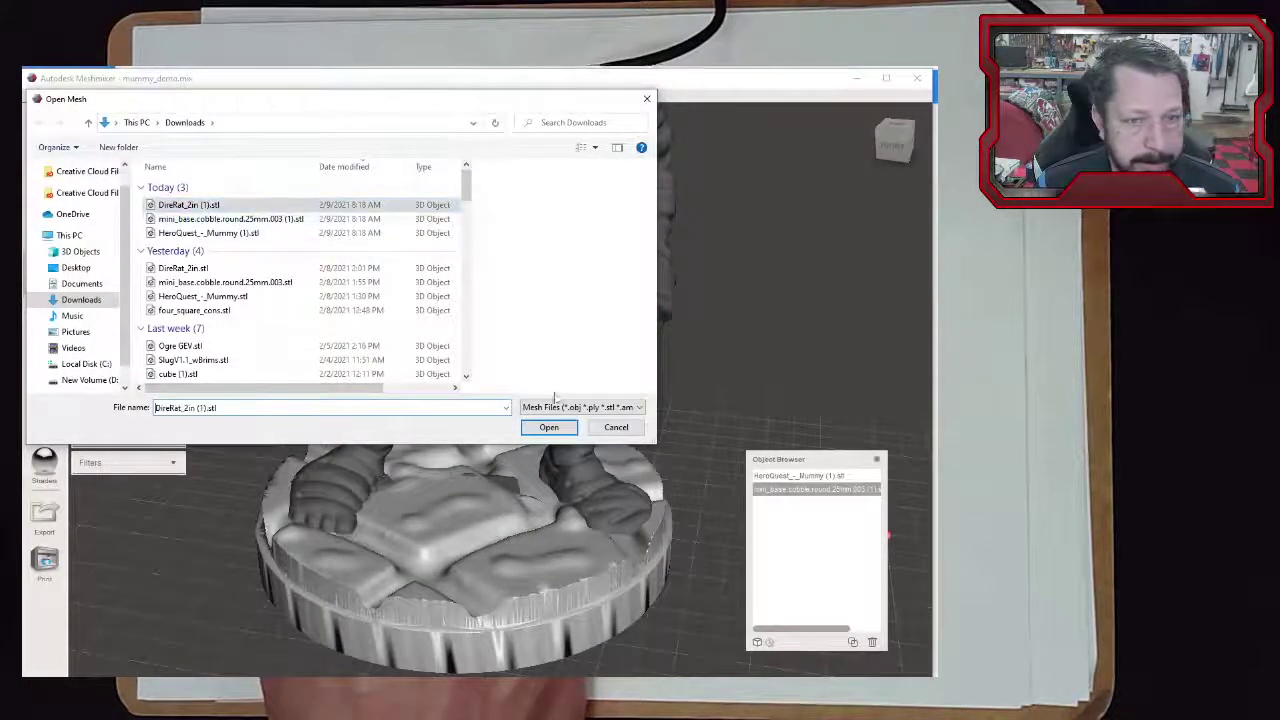
click(549, 427)
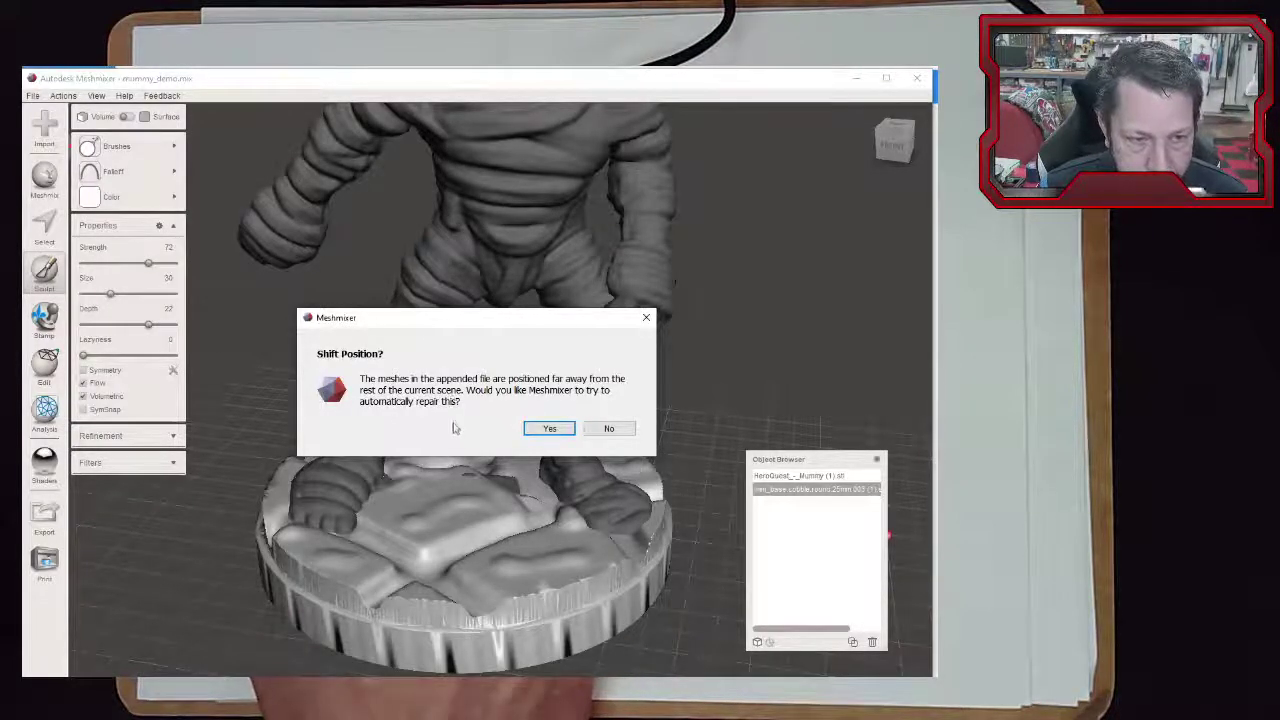
click(560, 428)
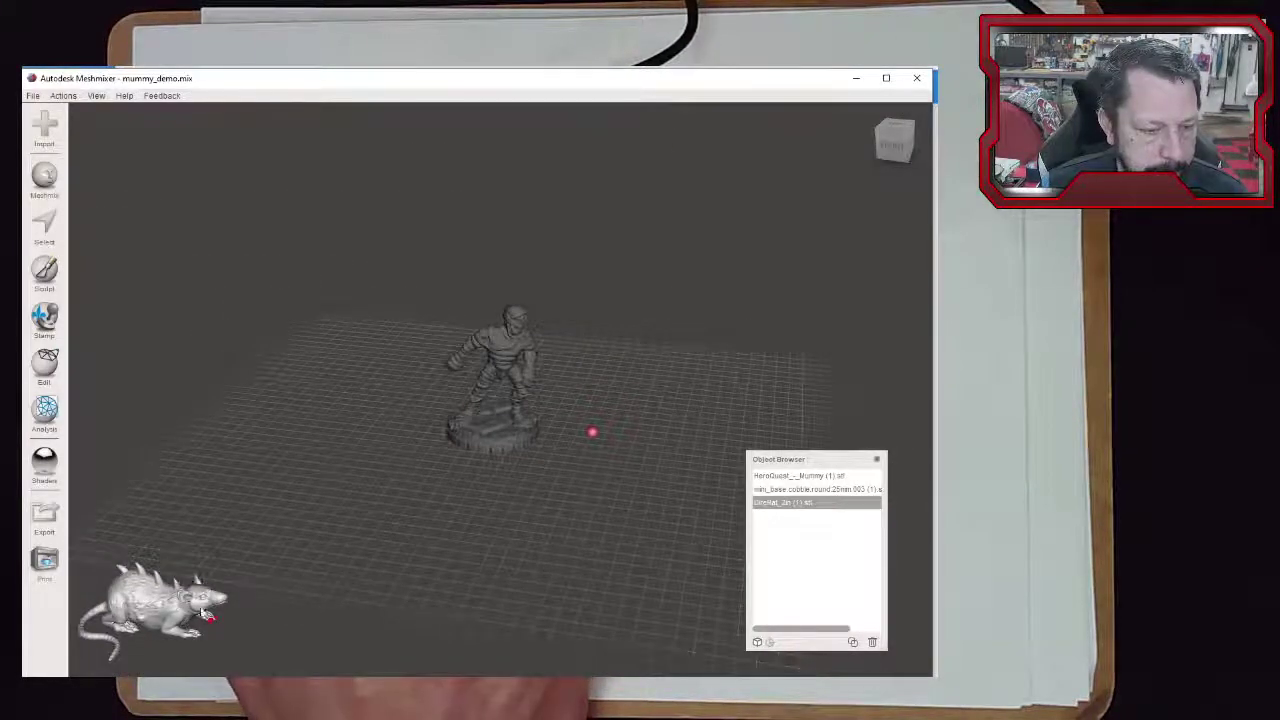
Raise the rat about 84 mm with Transform and move it about 112 mm along Z to the mummy
right_drag(343, 536, 360, 504)
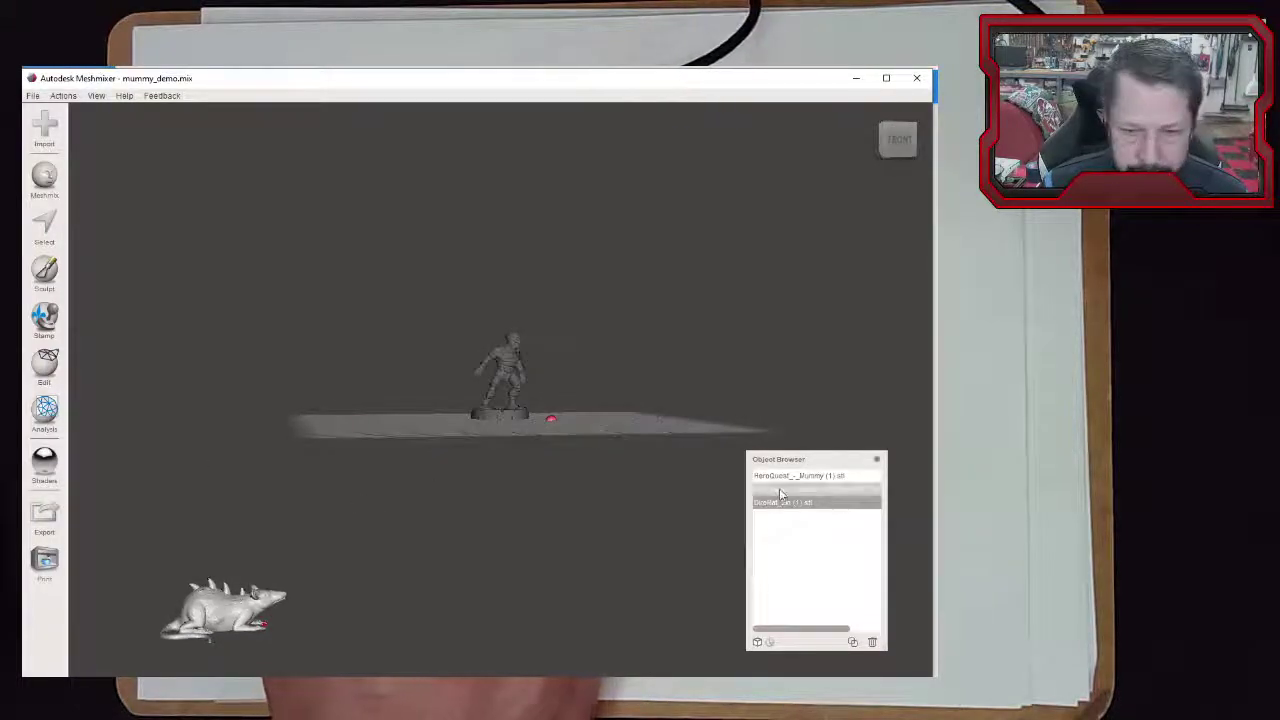
click(44, 362)
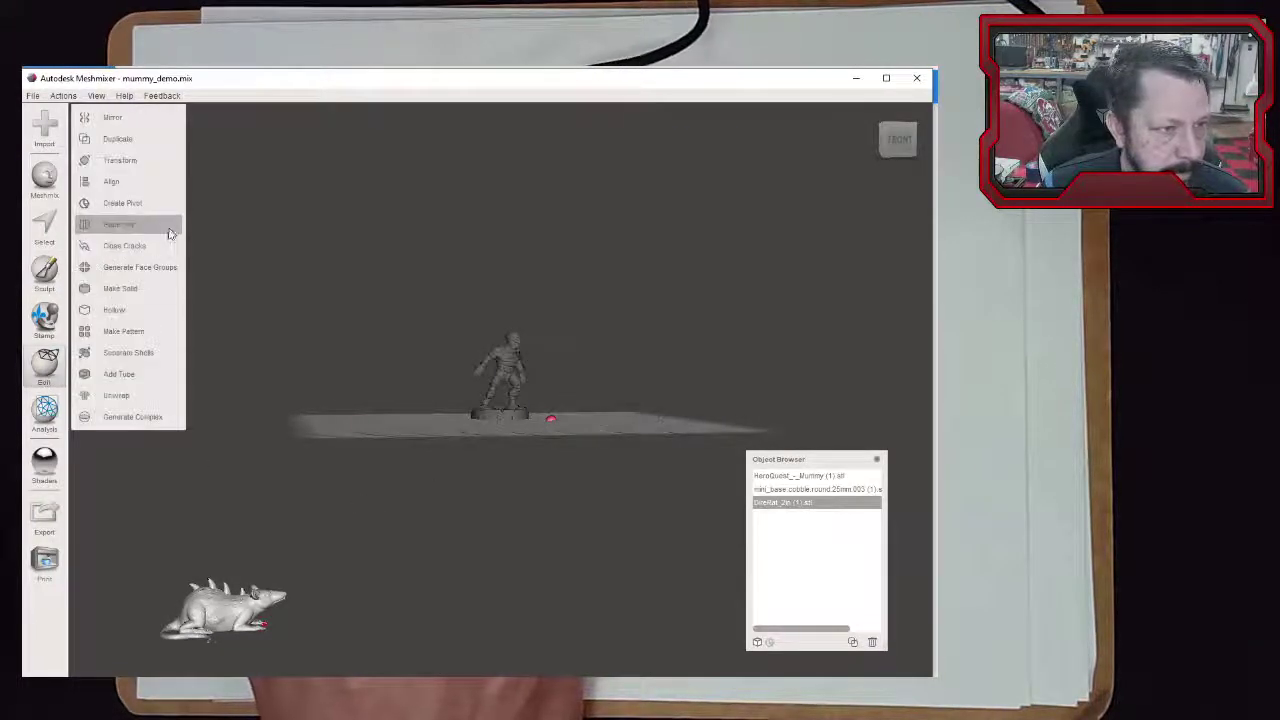
click(118, 160)
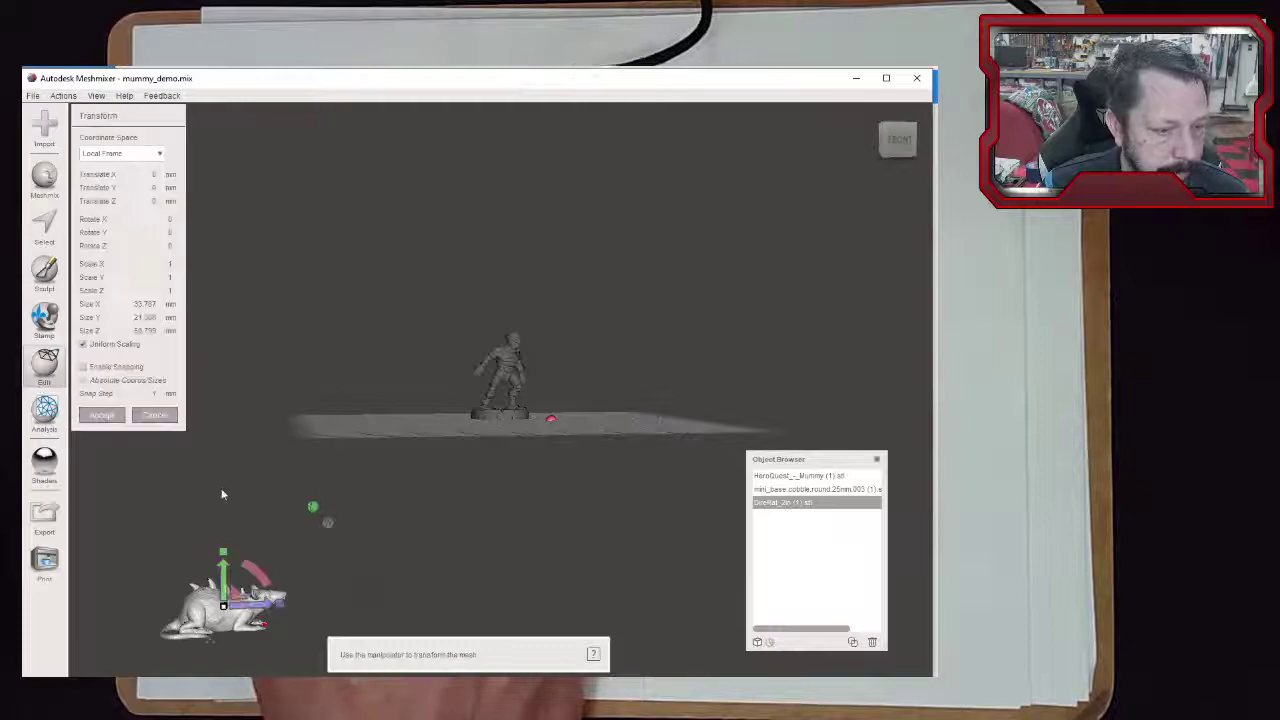
drag(221, 526, 225, 343)
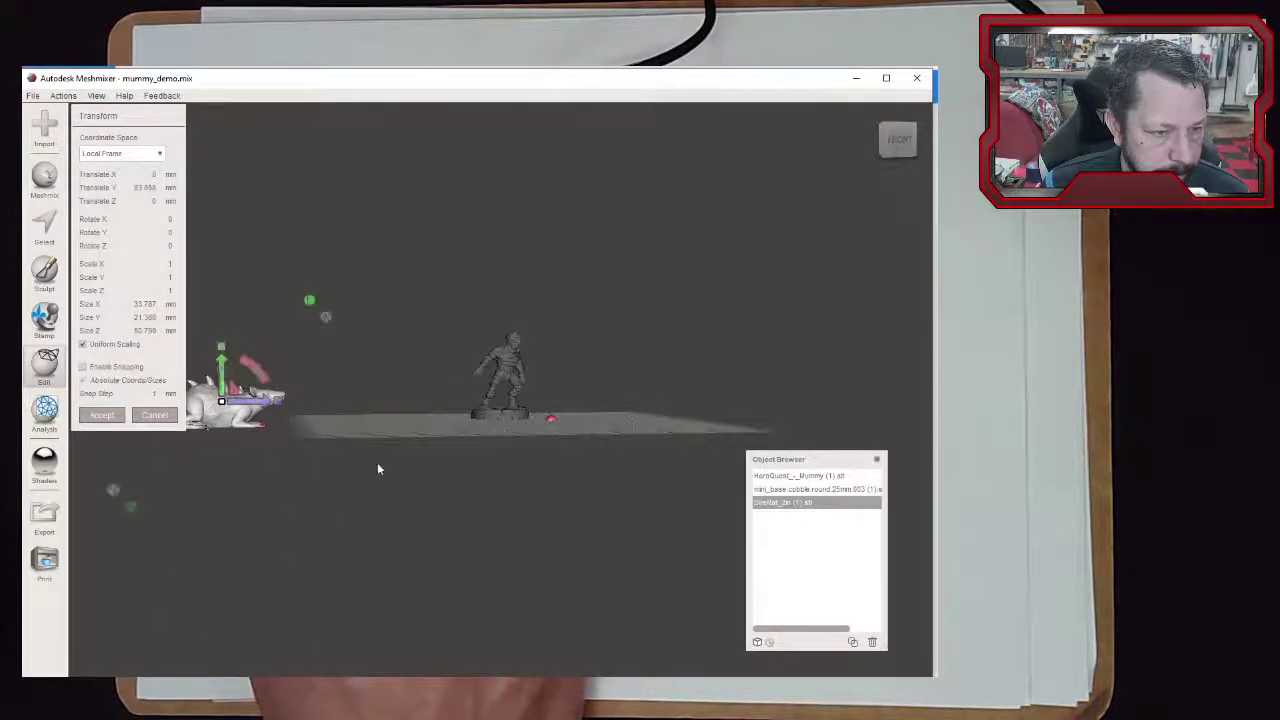
right_drag(377, 462, 352, 537)
drag(257, 415, 525, 422)
right_drag(530, 470, 510, 434)
scroll(510, 438, up, 5)
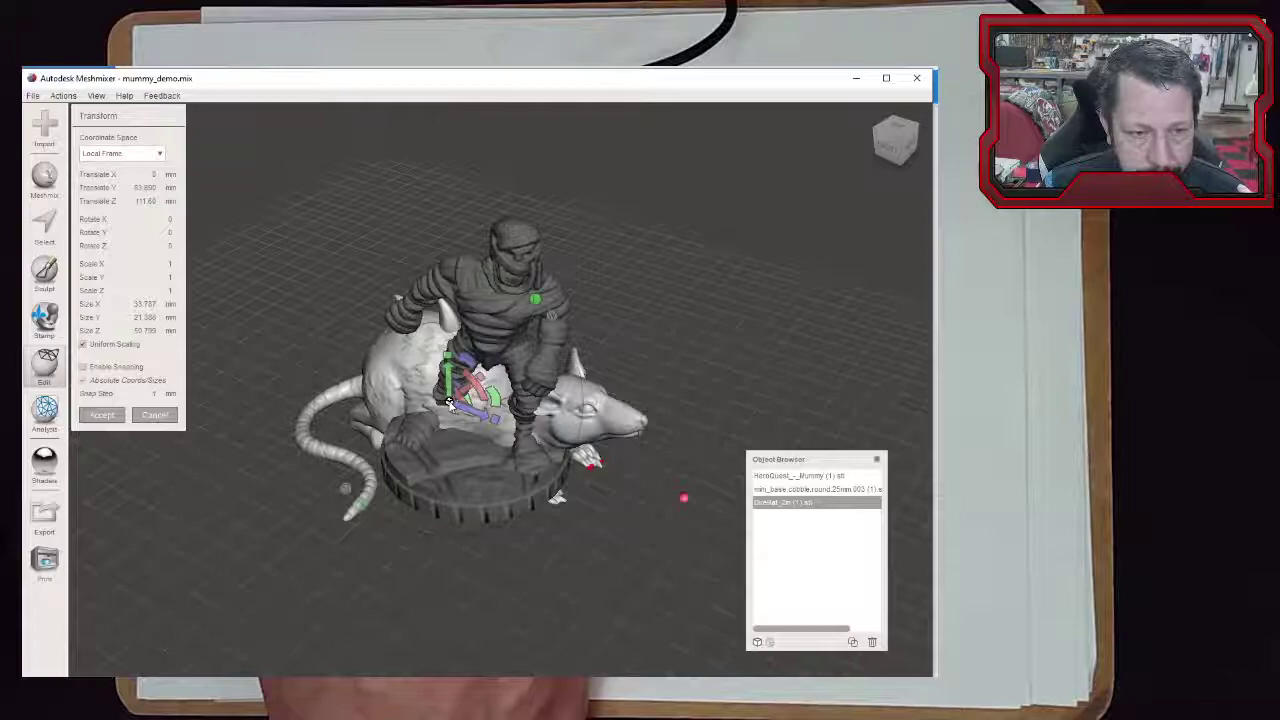
Scale the rat down uniformly to about 0.184 of its imported size
scroll(450, 403, up, 3)
scroll(450, 403, down, 5)
scroll(450, 403, up, 2)
scroll(446, 402, up, 3)
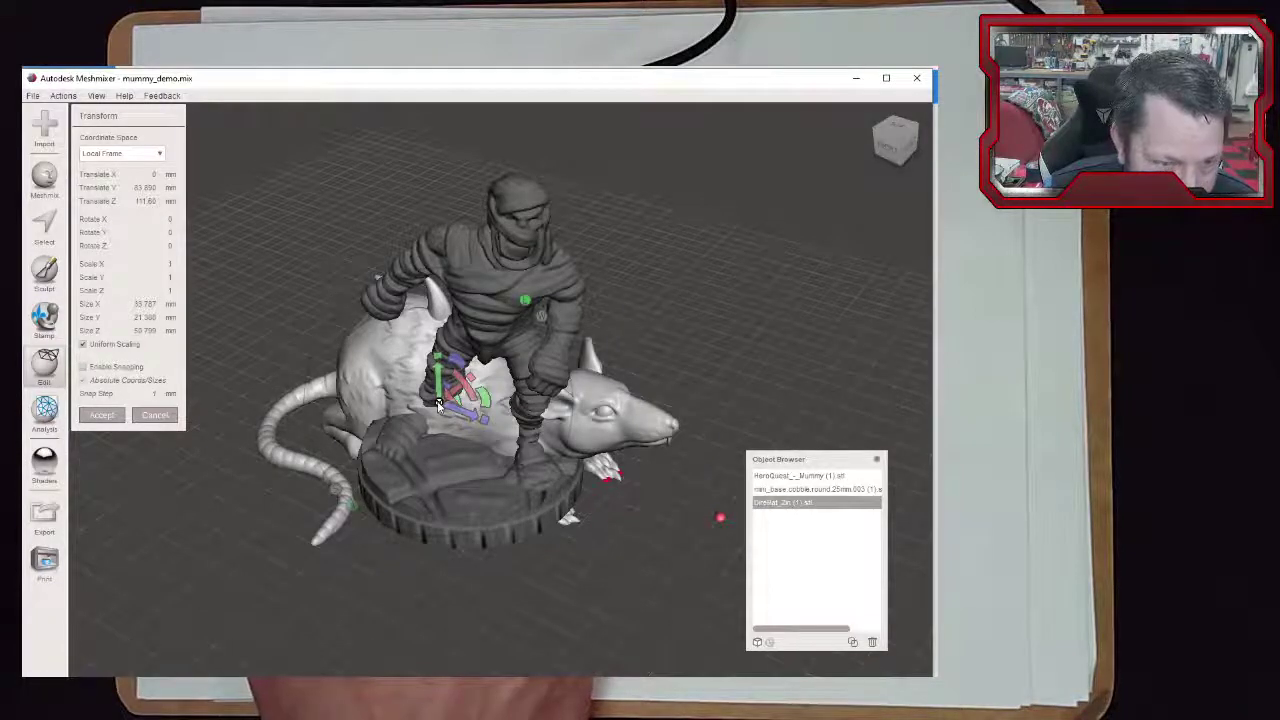
drag(438, 403, 321, 557)
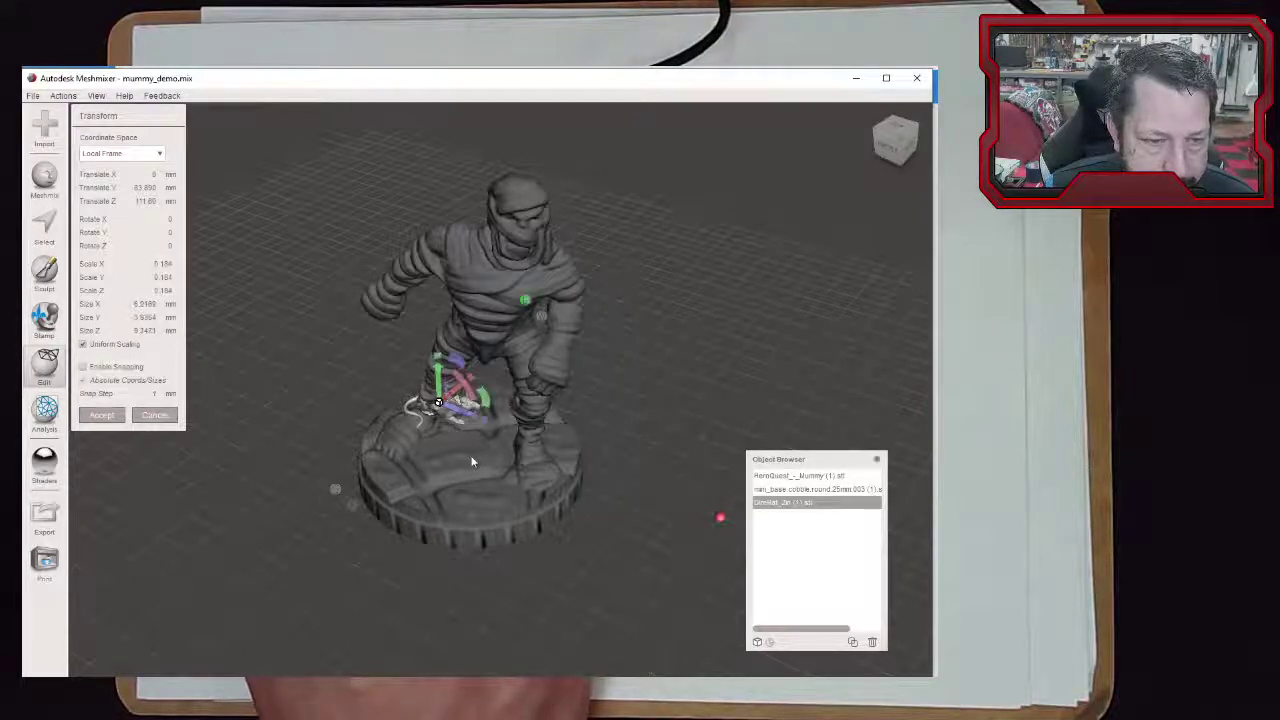
Turn the rat to about -71.5° on Y and place it on the cobbles between the mummy's feet
drag(456, 417, 427, 447)
scroll(452, 465, up, 6)
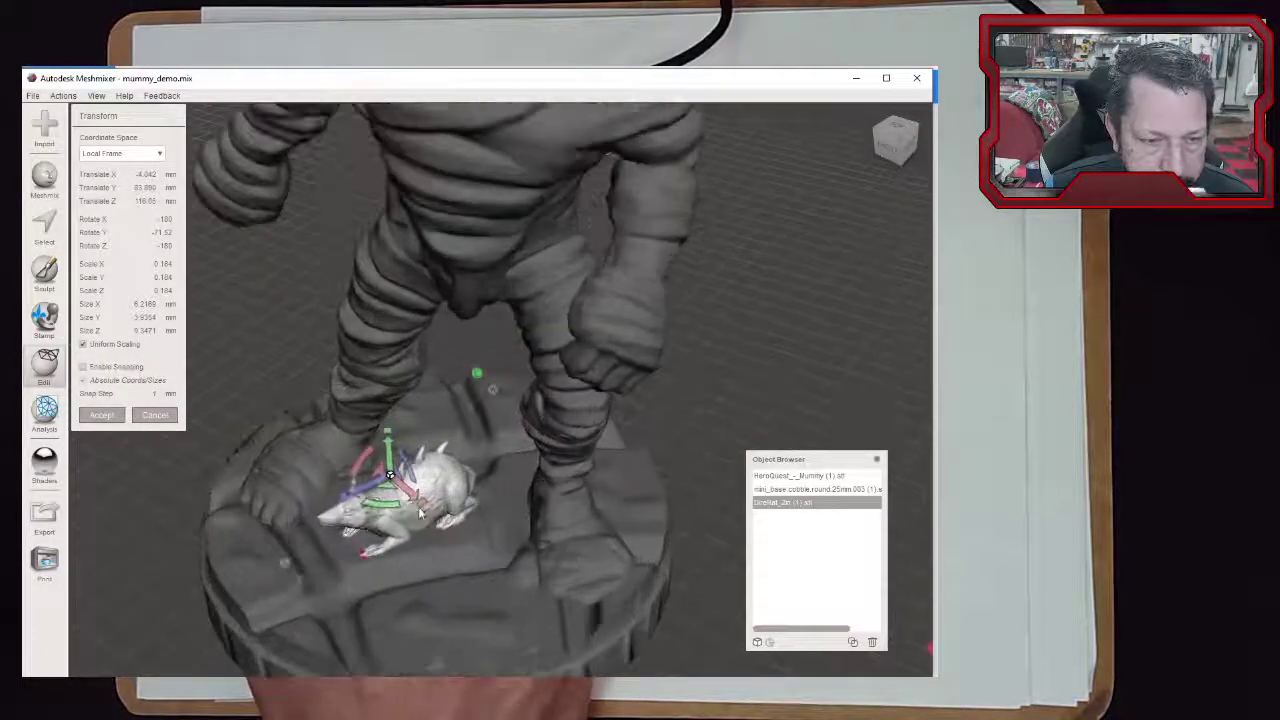
drag(424, 376, 422, 421)
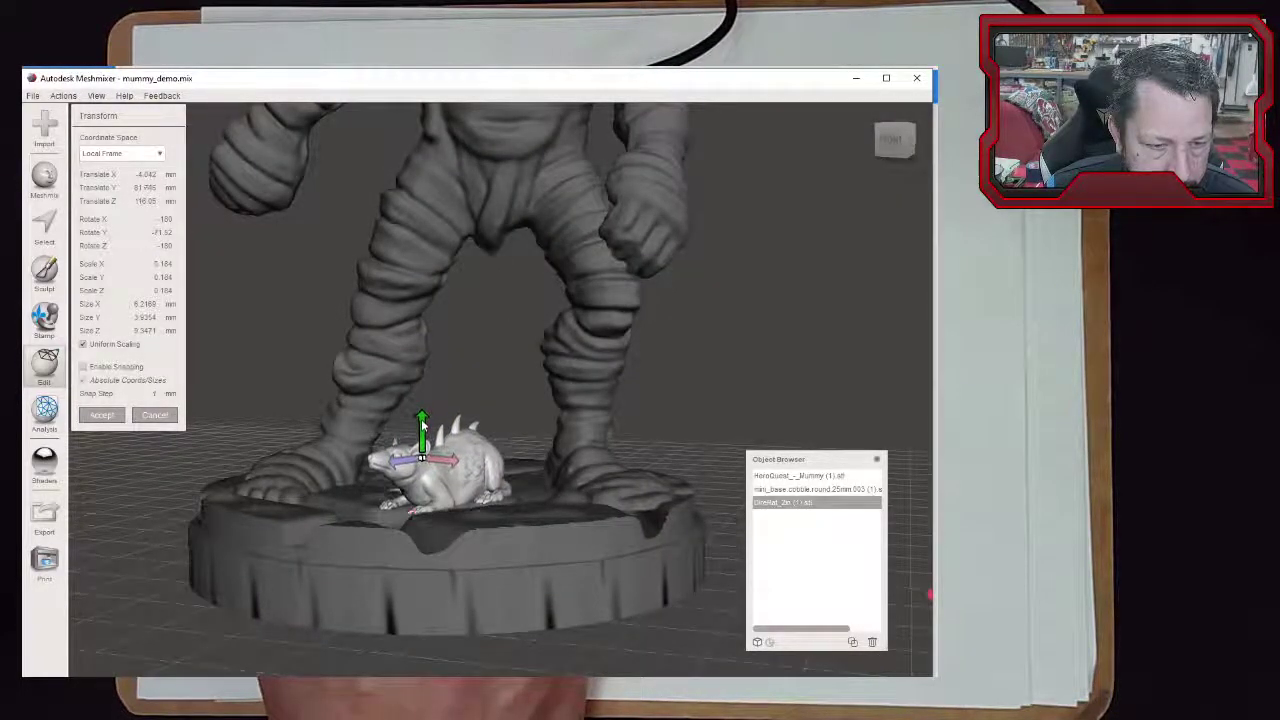
Try adjusting the rat's height with snapping and absolute coordinates enabled, and turn snapping off
right_drag(422, 445, 495, 505)
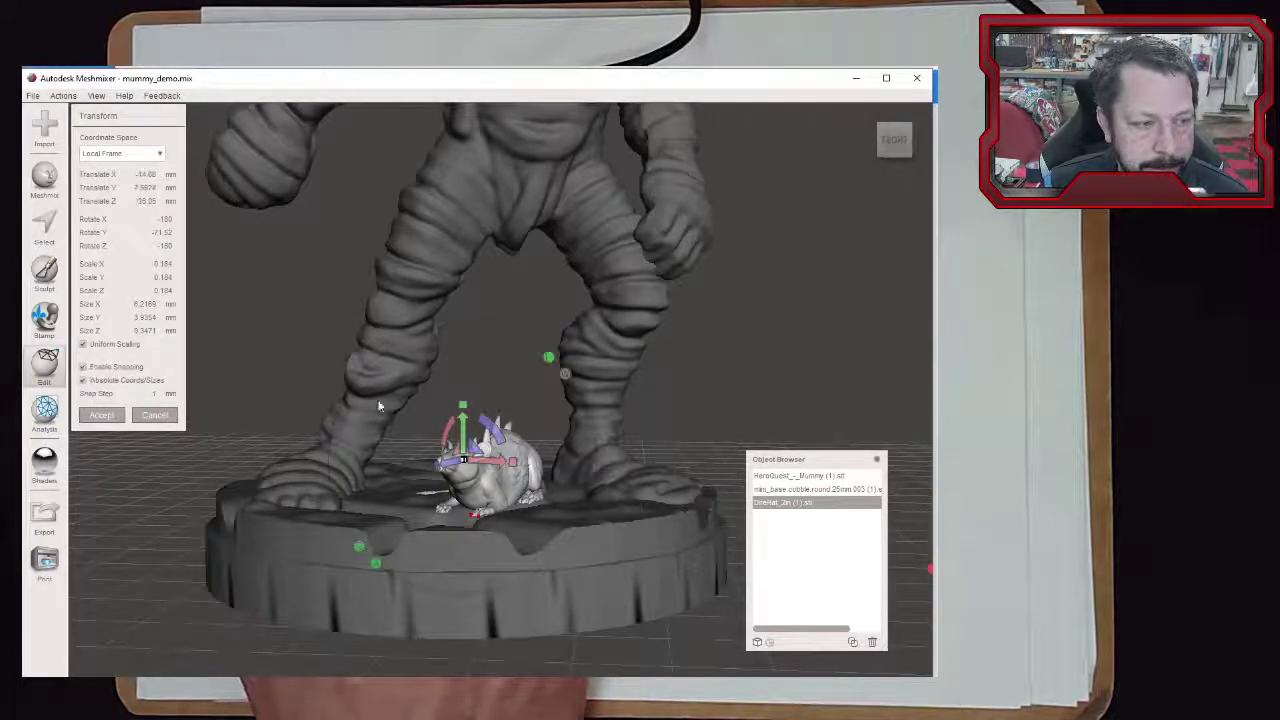
mouse_move(462, 425)
mouse_down()
mouse_move(456, 285)
mouse_move(460, 425)
mouse_move(475, 428)
mouse_up()
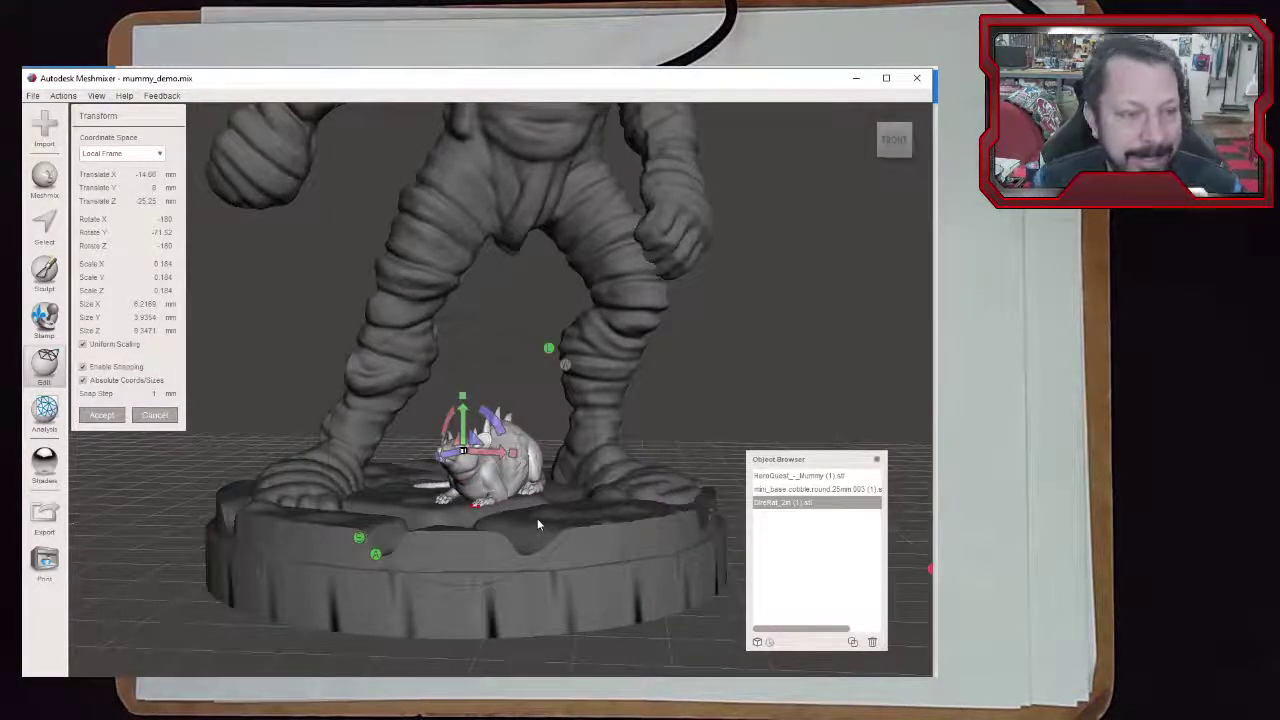
click(82, 368)
Fine-tune the rat's position between the mummy's feet, settle its paws onto the stones, and accept the transform
drag(467, 421, 446, 462)
right_drag(468, 515, 559, 515)
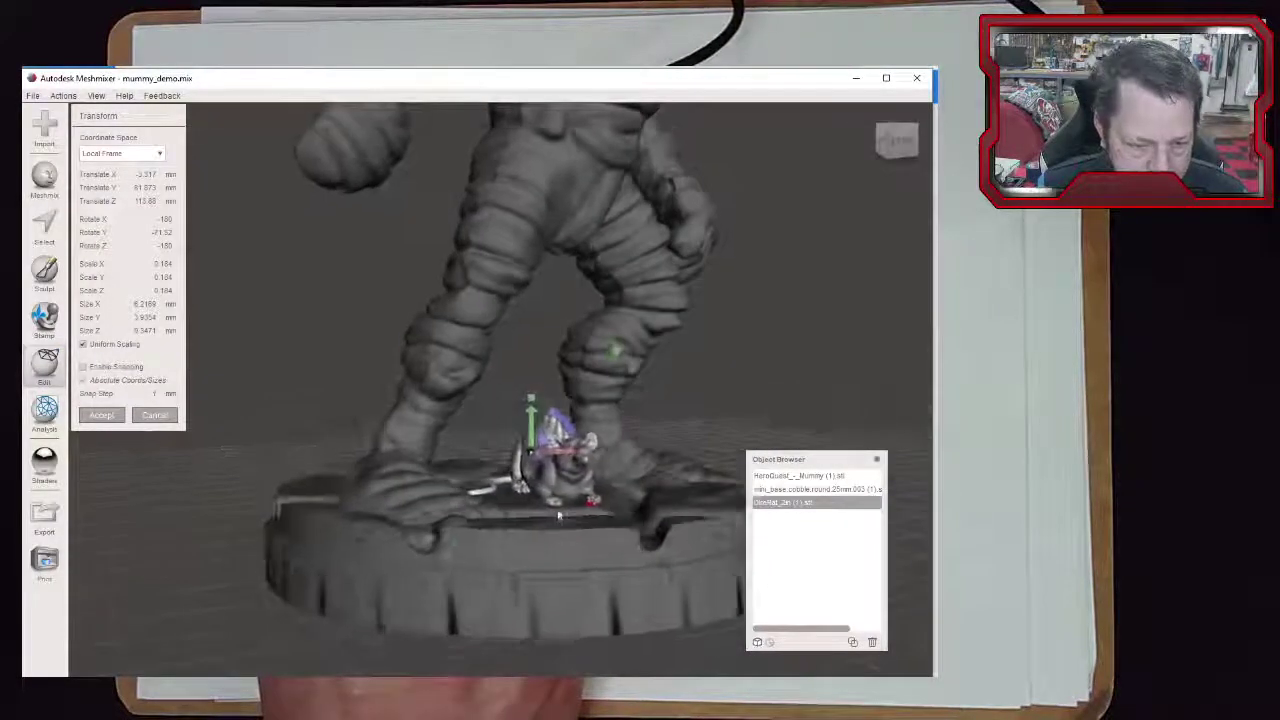
scroll(545, 520, up, 3)
right_drag(541, 570, 557, 544)
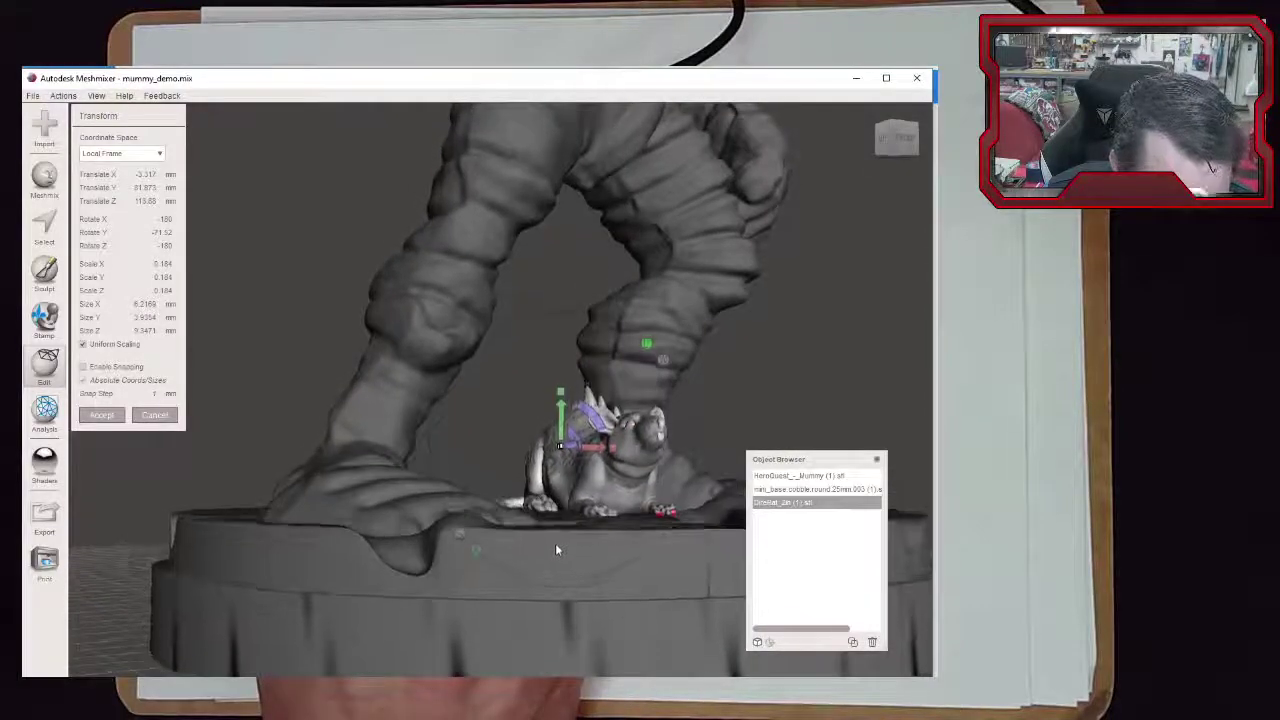
drag(560, 408, 562, 416)
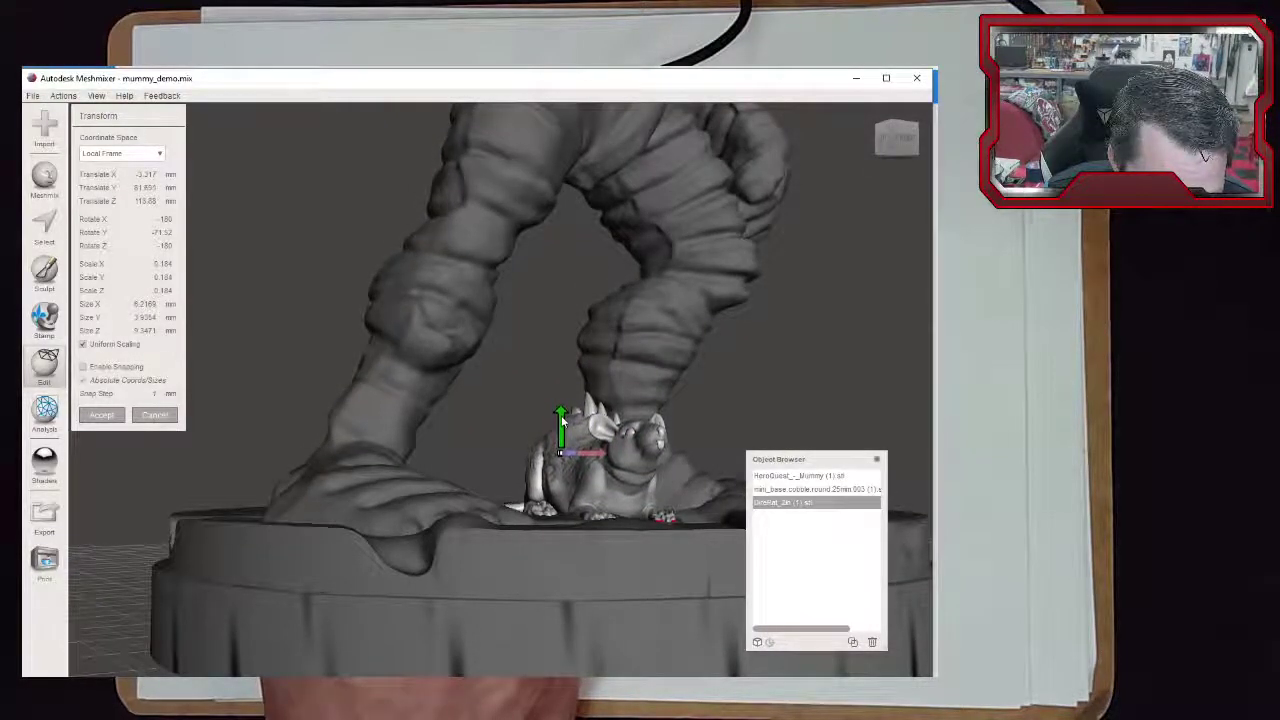
right_drag(570, 545, 806, 570)
right_drag(600, 350, 715, 355)
right_drag(792, 556, 542, 554)
scroll(540, 553, down, 5)
scroll(537, 546, down, 2)
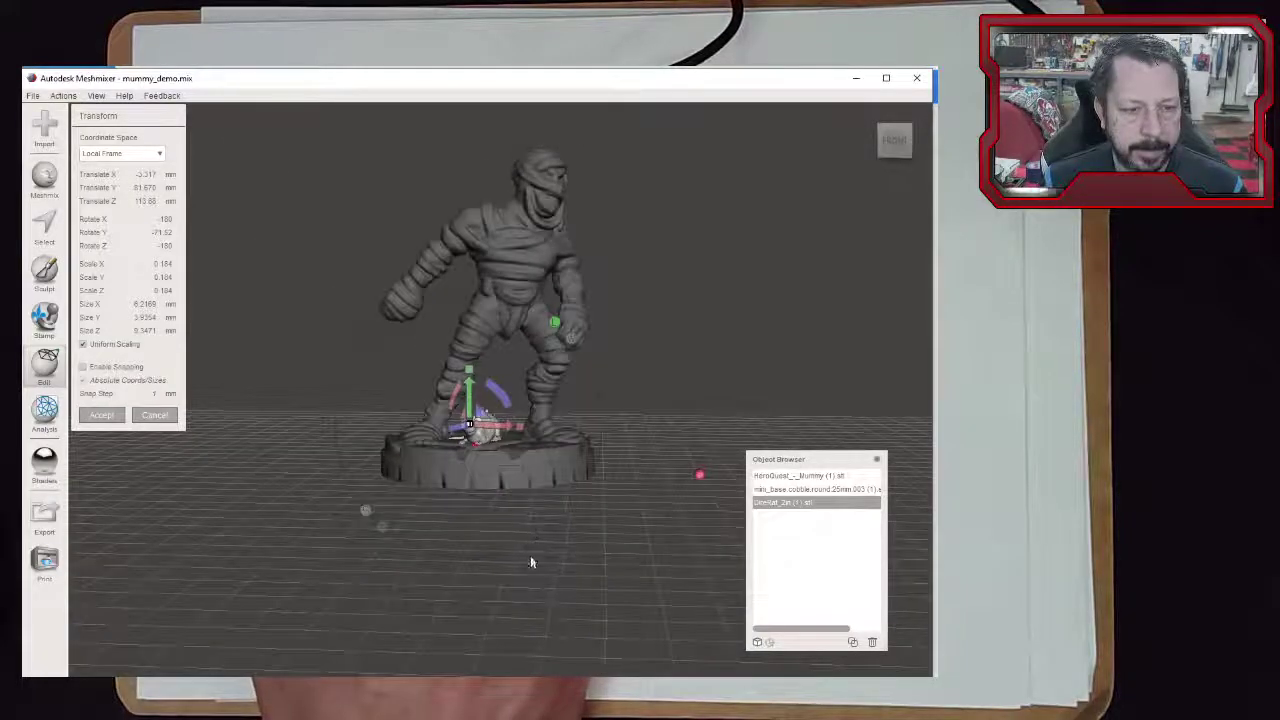
click(103, 417)
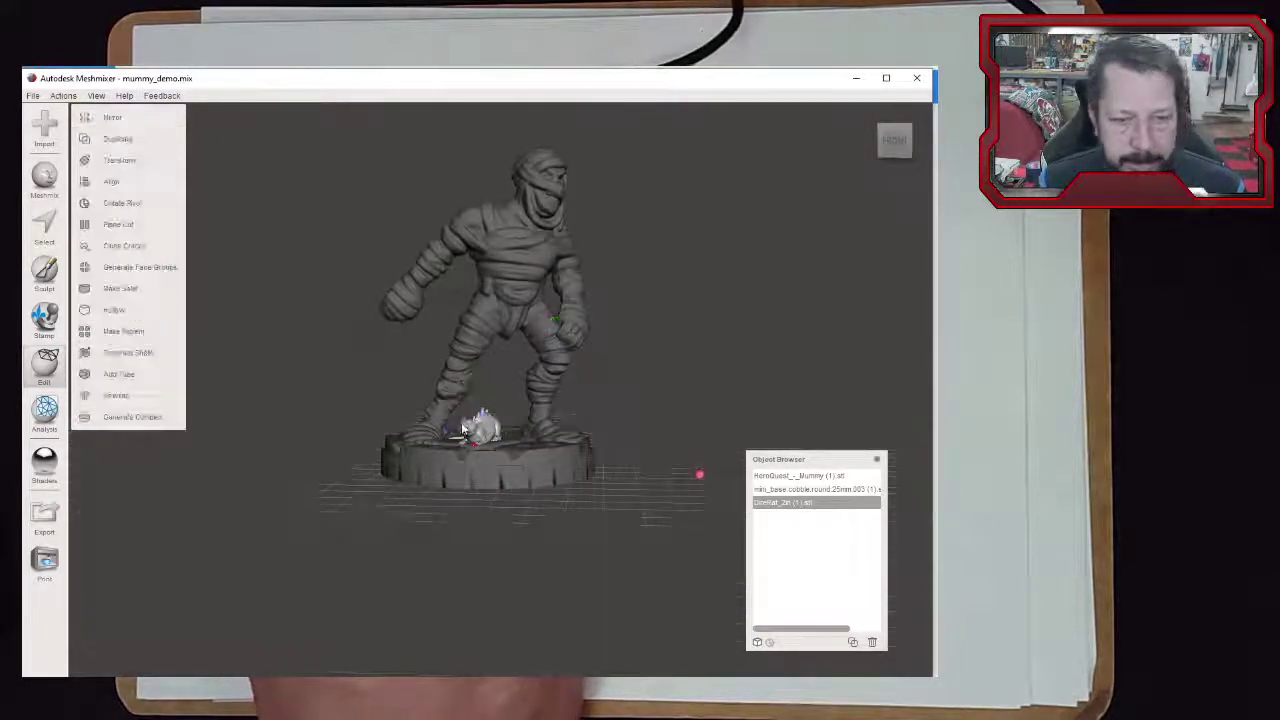
scroll(462, 428, up, 6)
scroll(462, 428, up, 3)
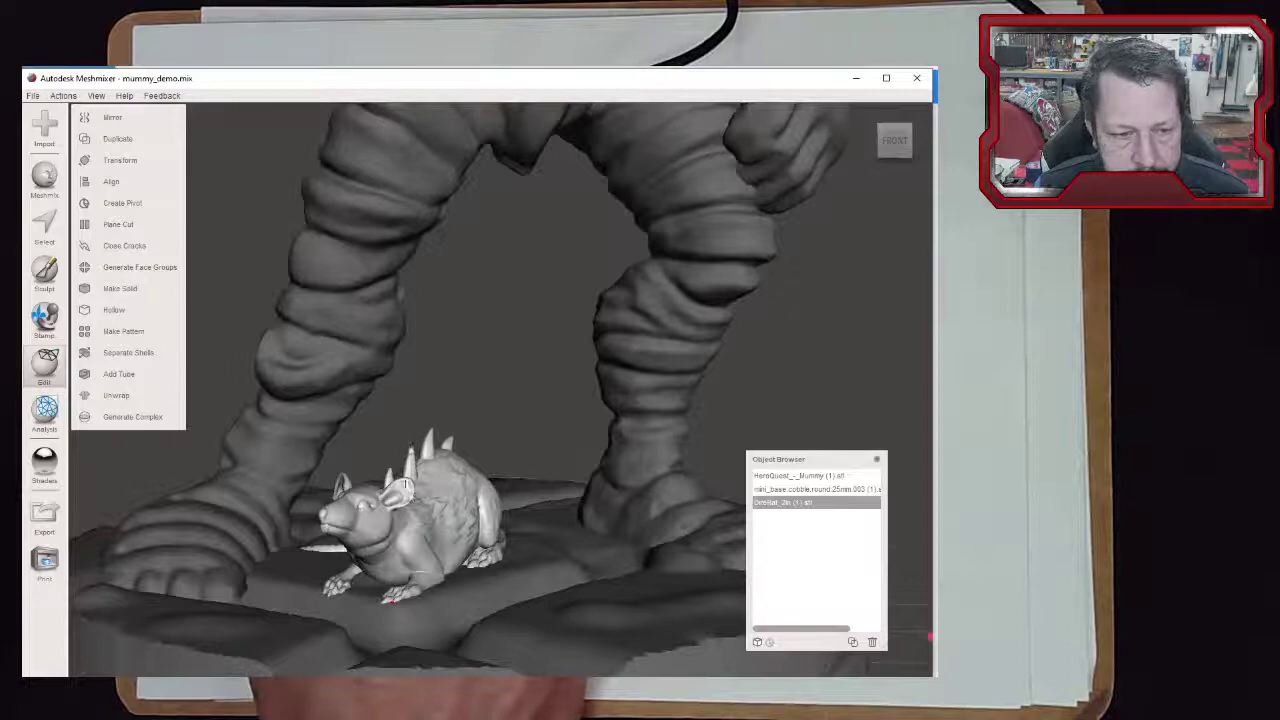
scroll(418, 527, down, 10)
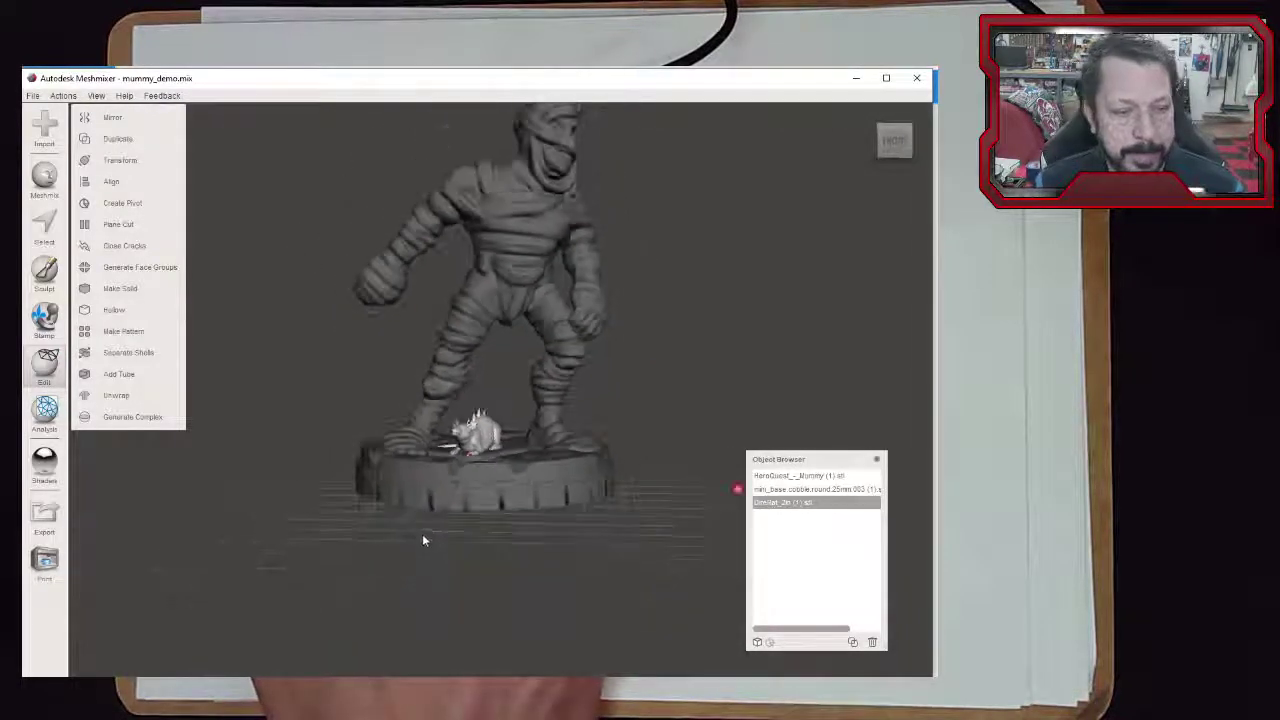
right_drag(611, 497, 637, 528)
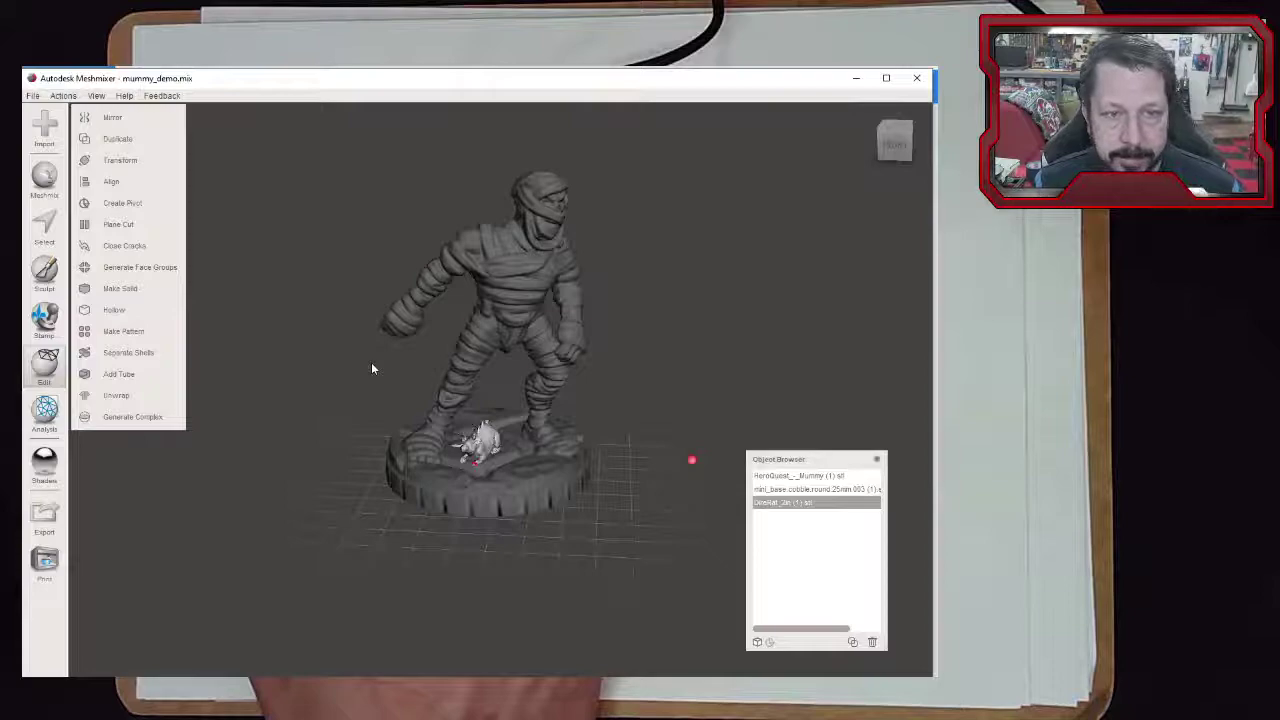
click(33, 95)
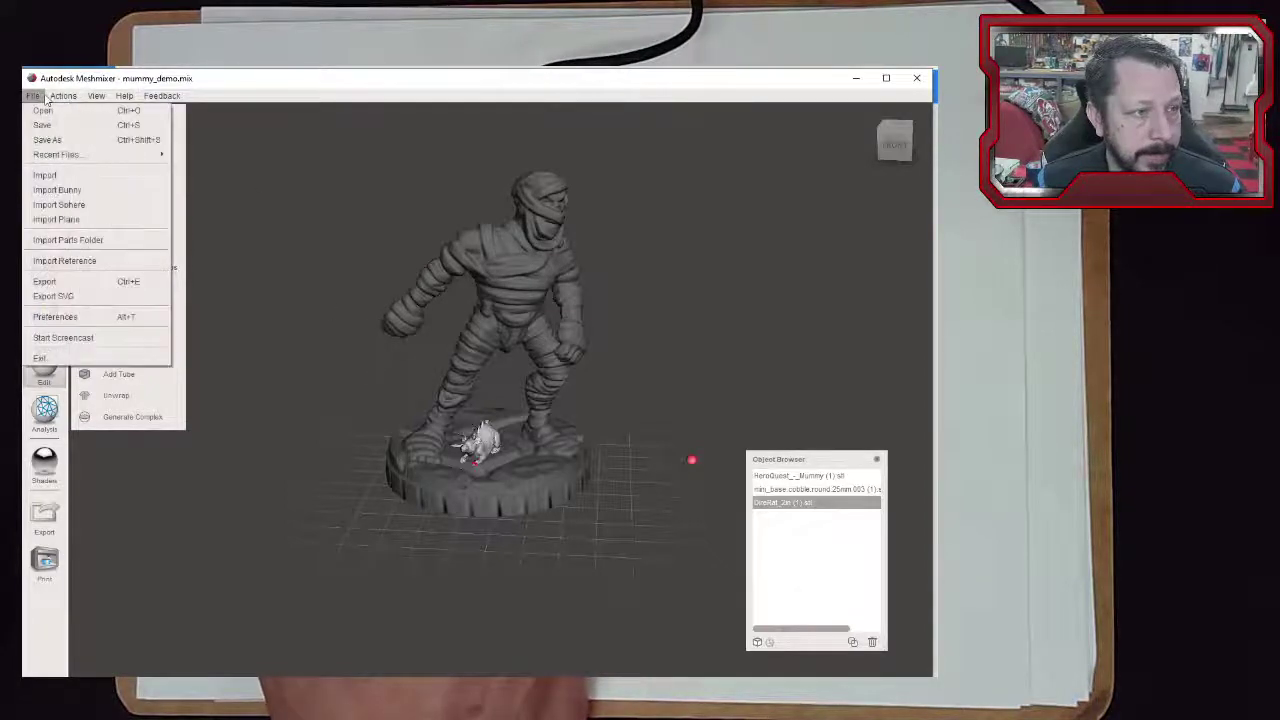
click(45, 281)
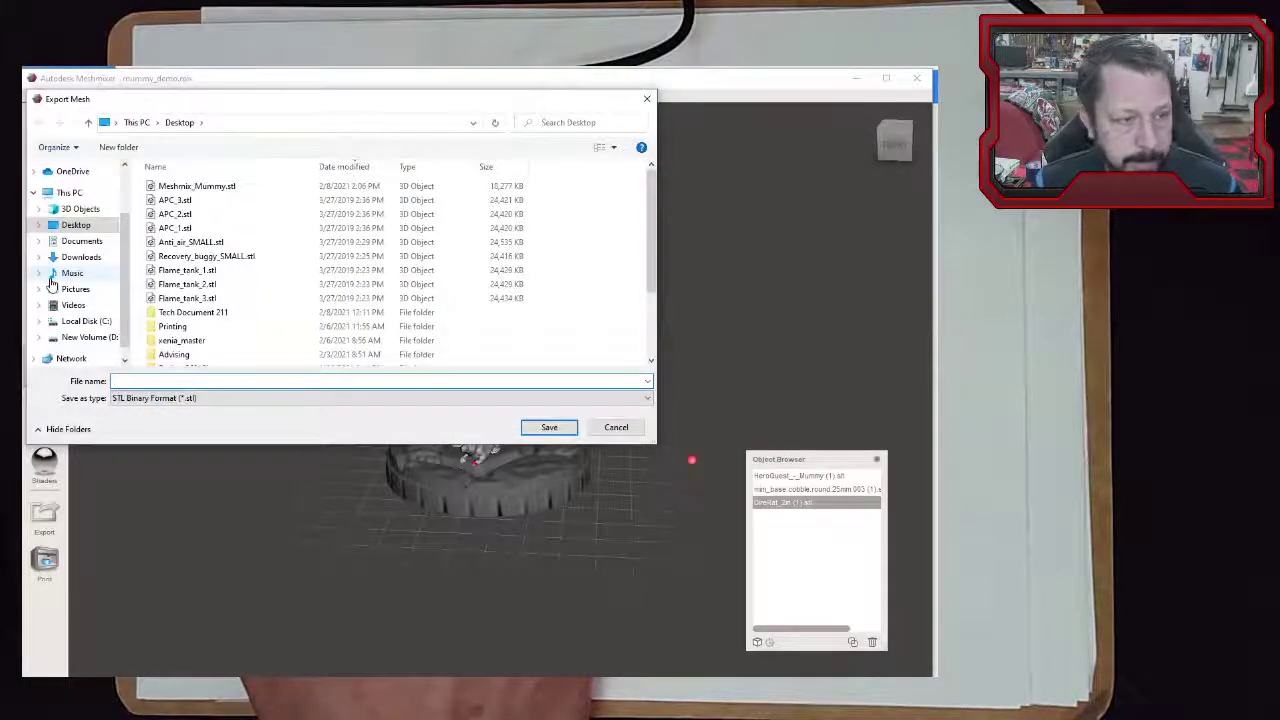
click(237, 398)
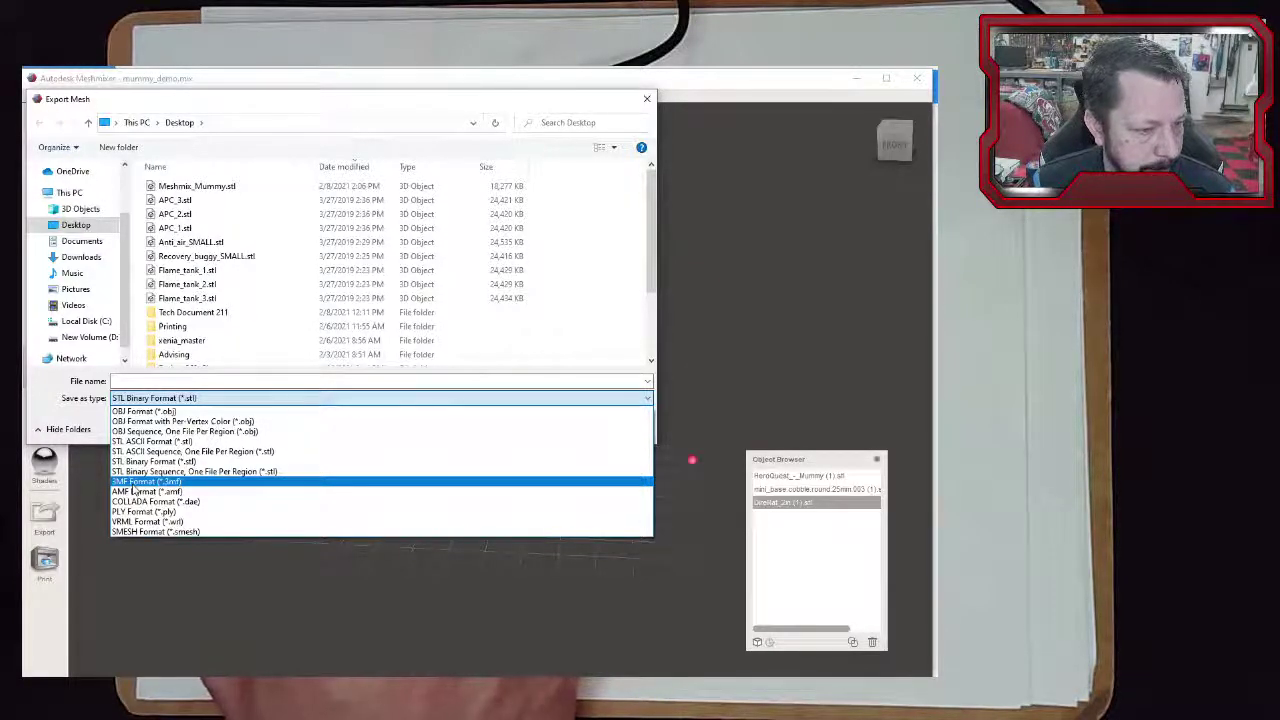
click(132, 483)
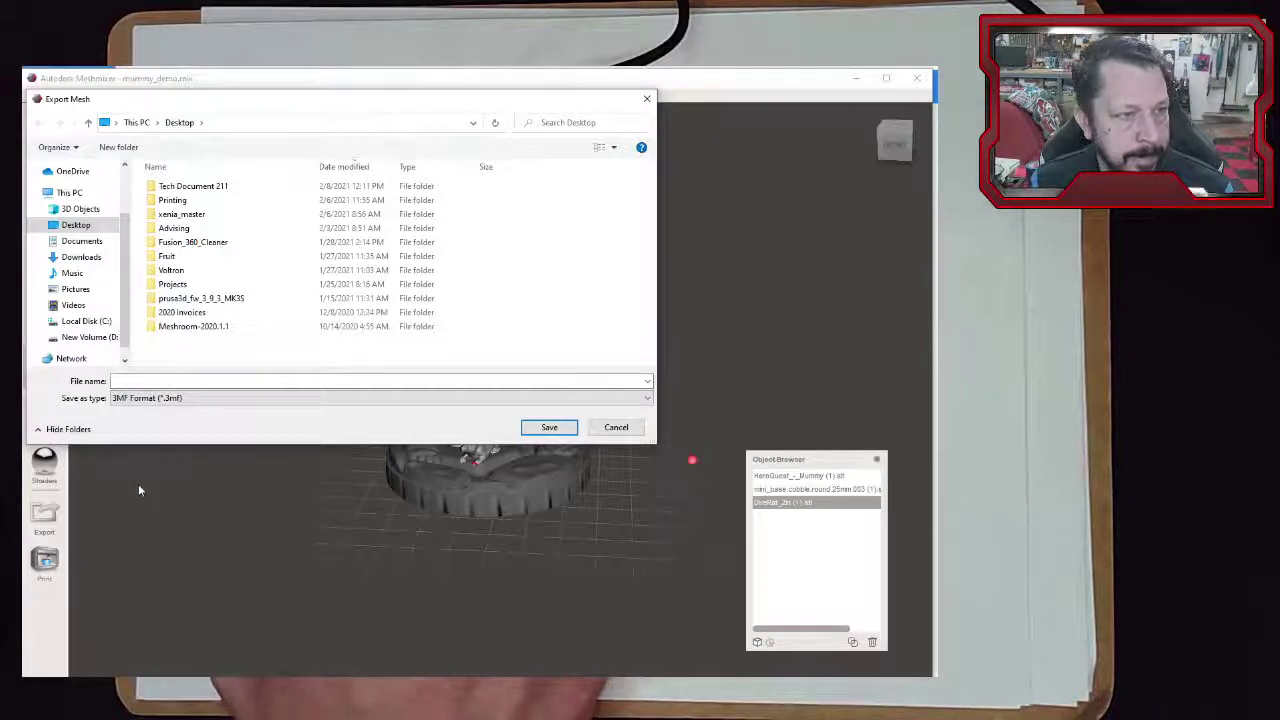
click(142, 380)
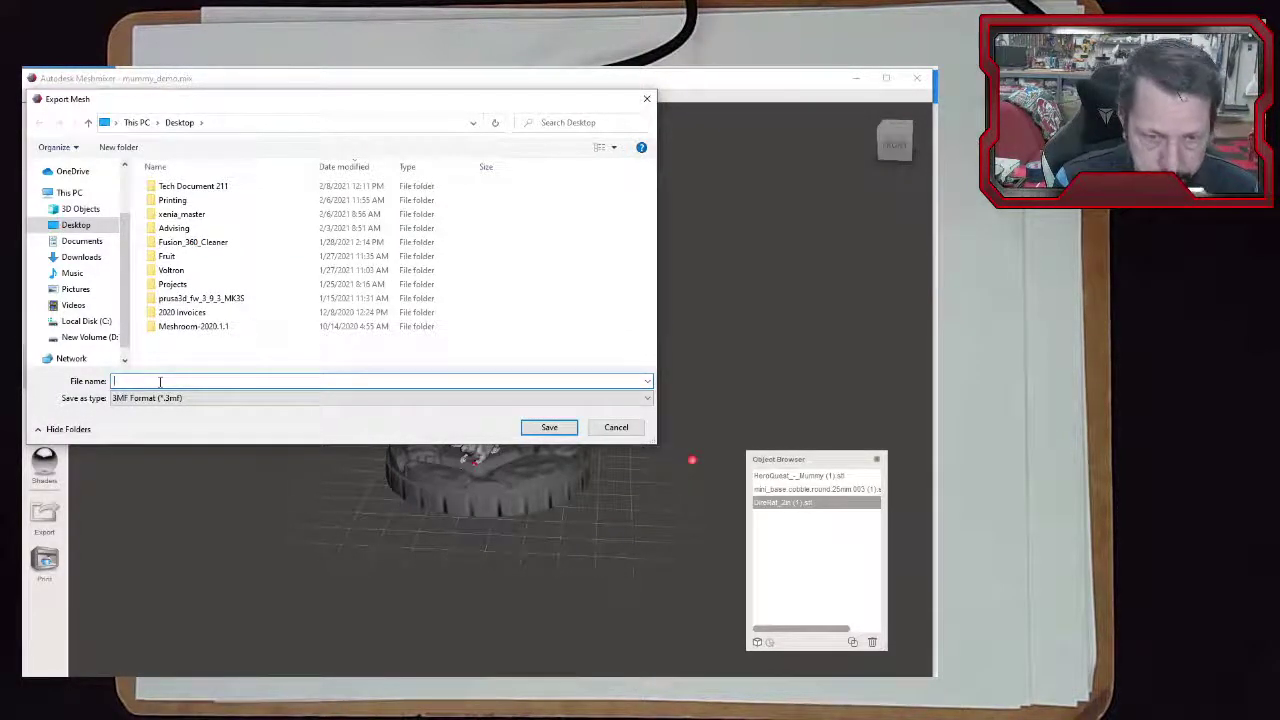
click(616, 427)
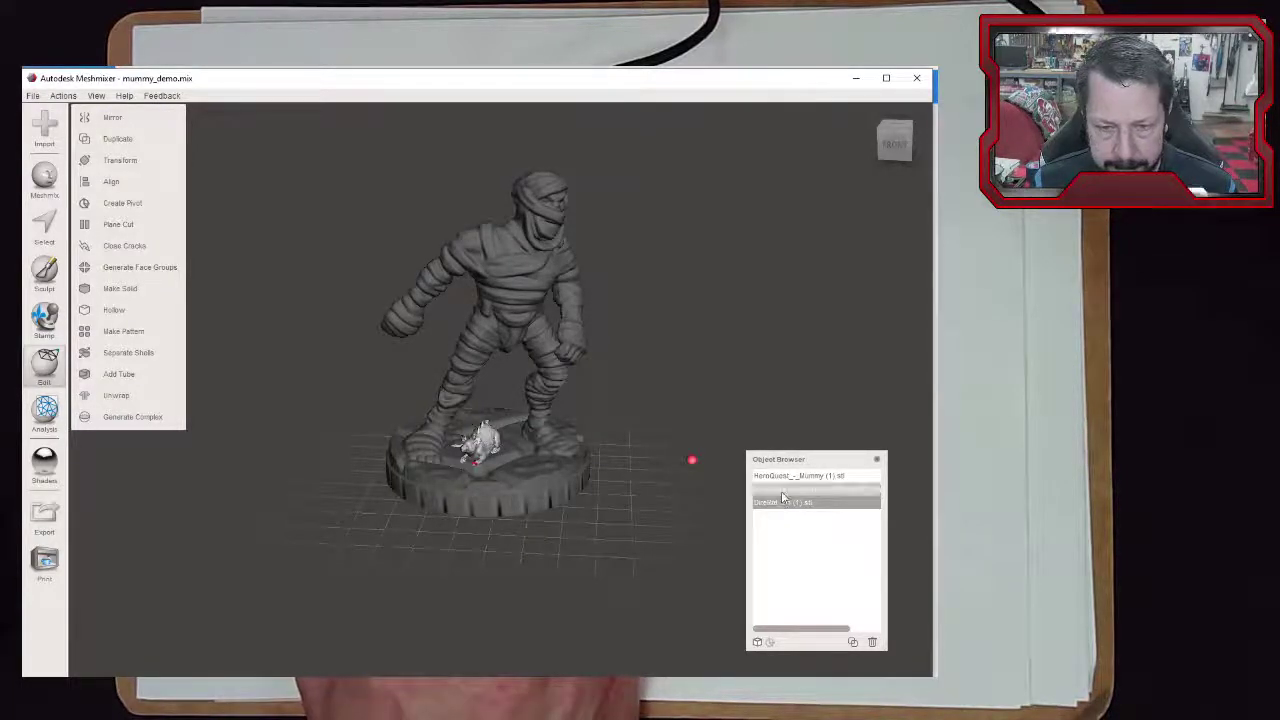
Combine the mummy, cobble base and rat into a single object
shift+click(781, 490)
shift+click(781, 477)
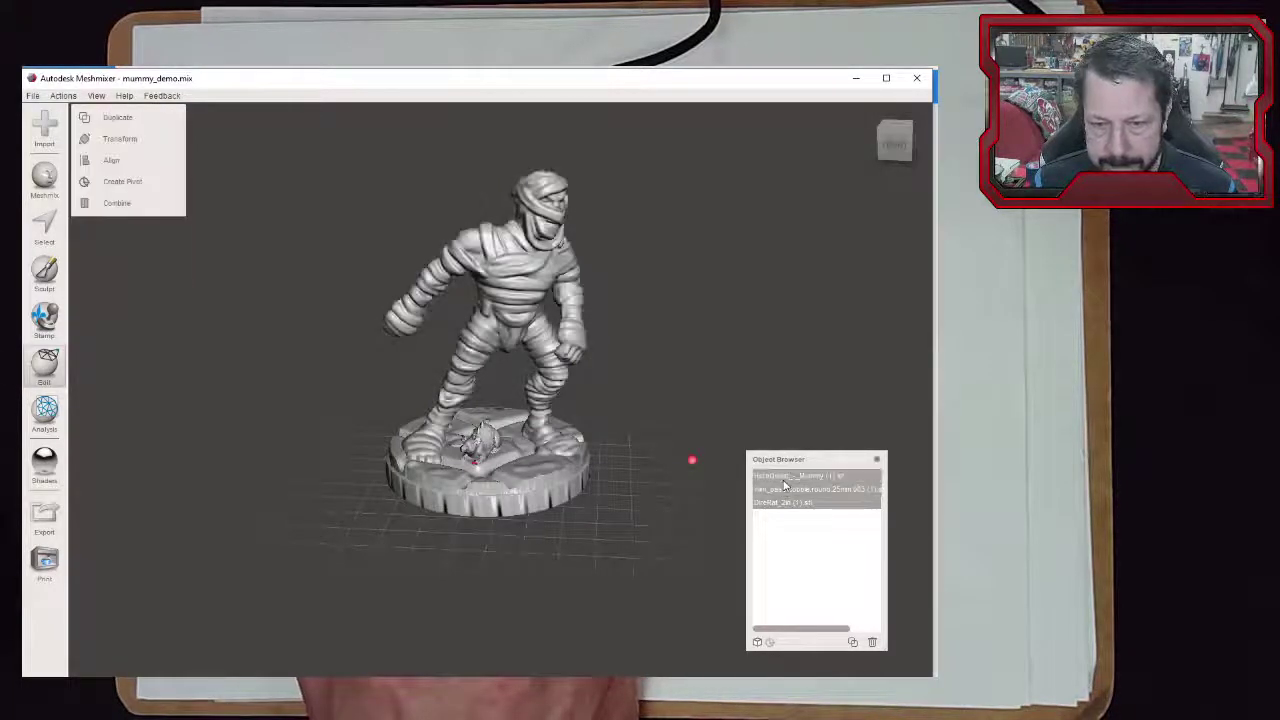
click(120, 206)
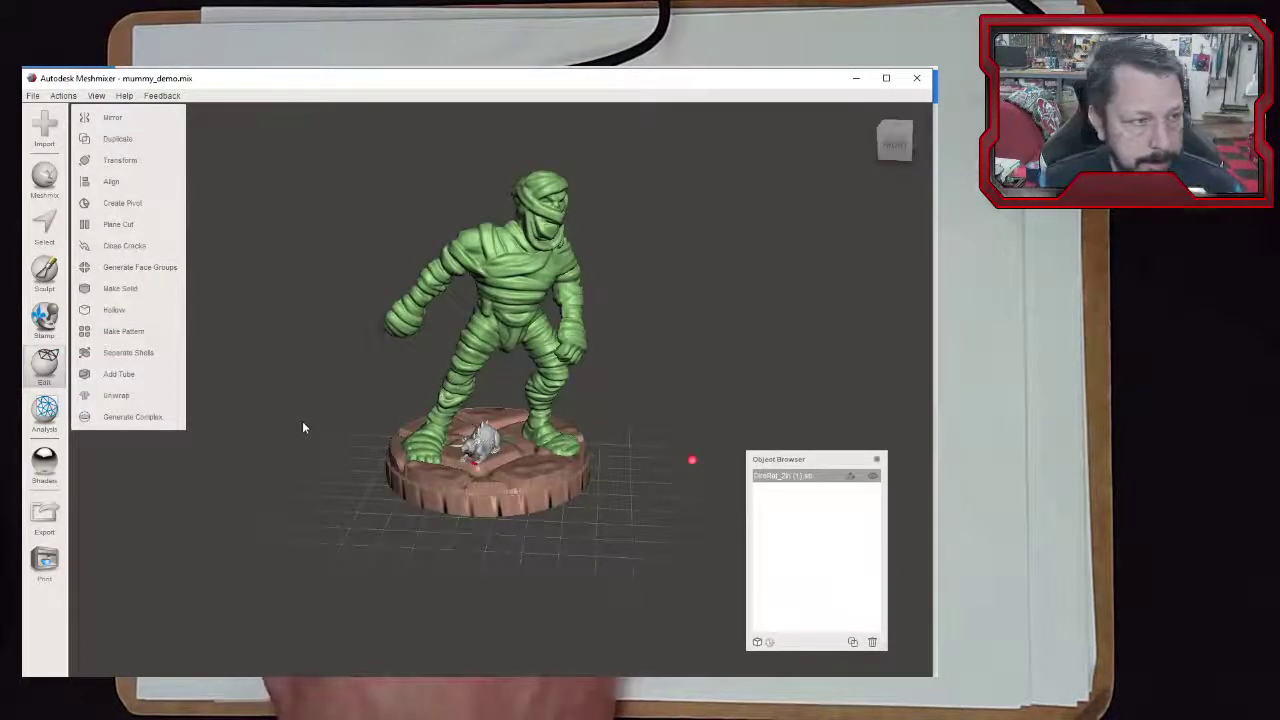
right_drag(491, 598, 570, 560)
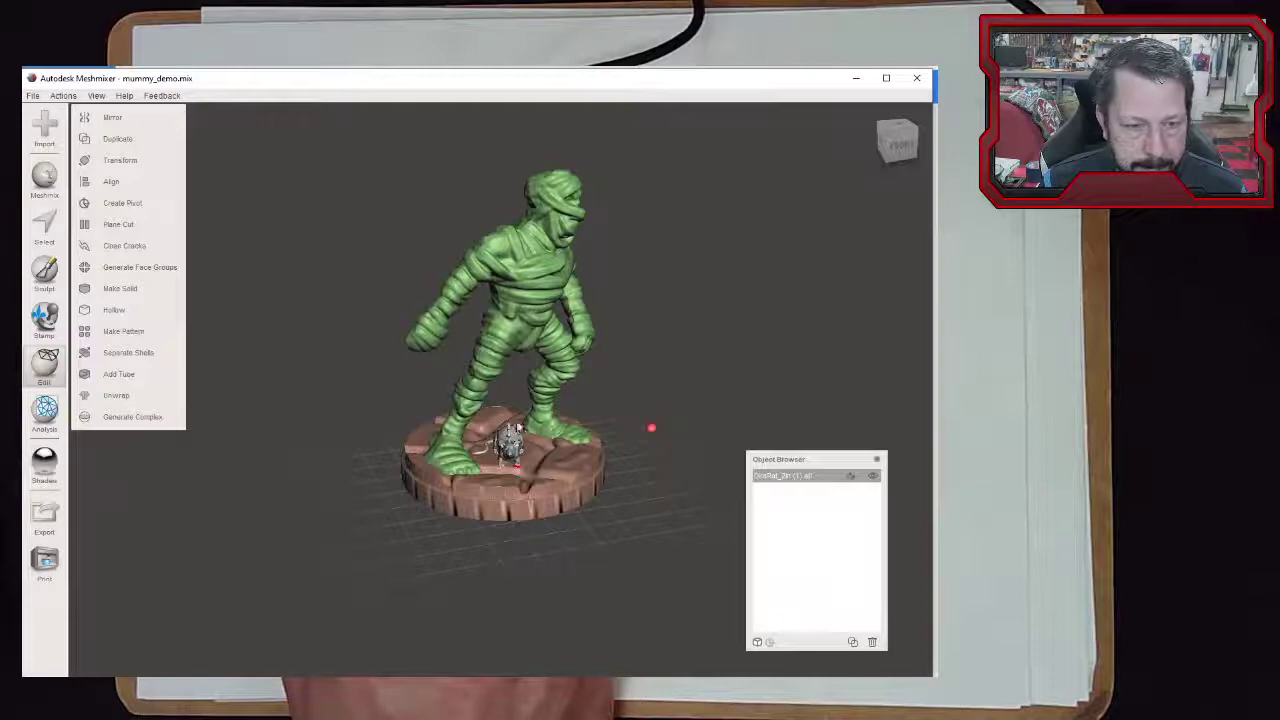
click(777, 477)
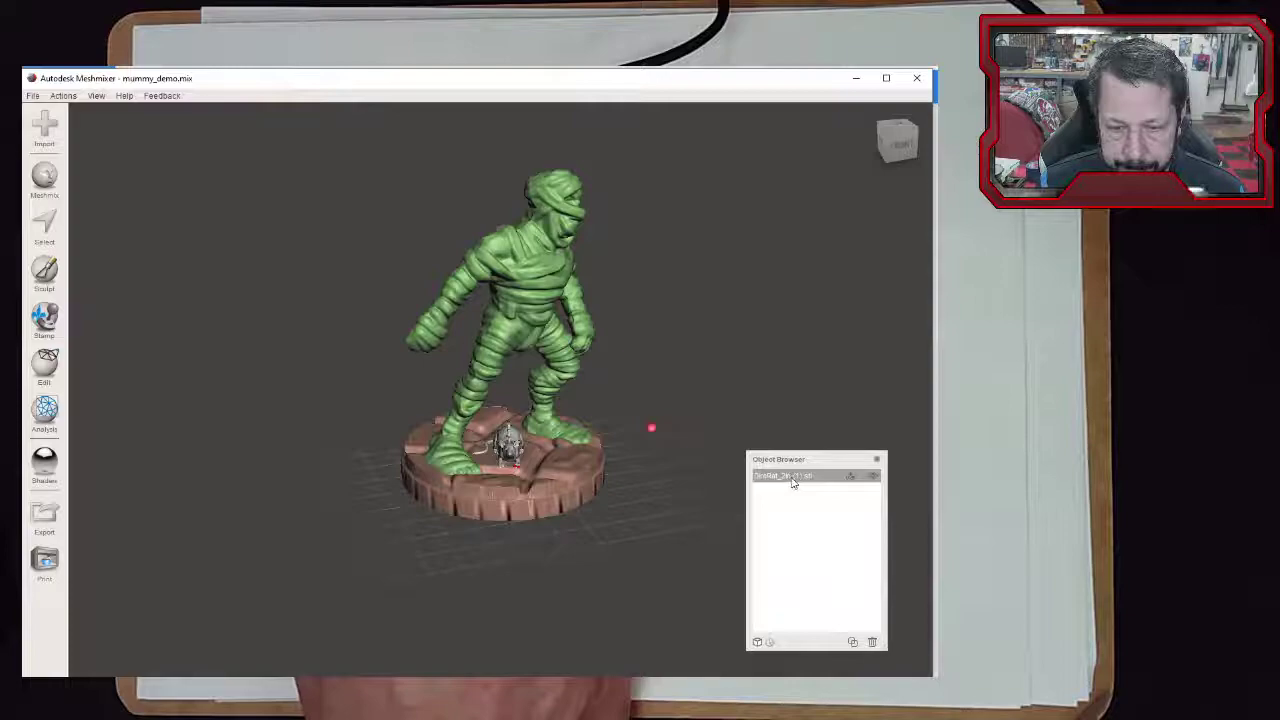
click(30, 97)
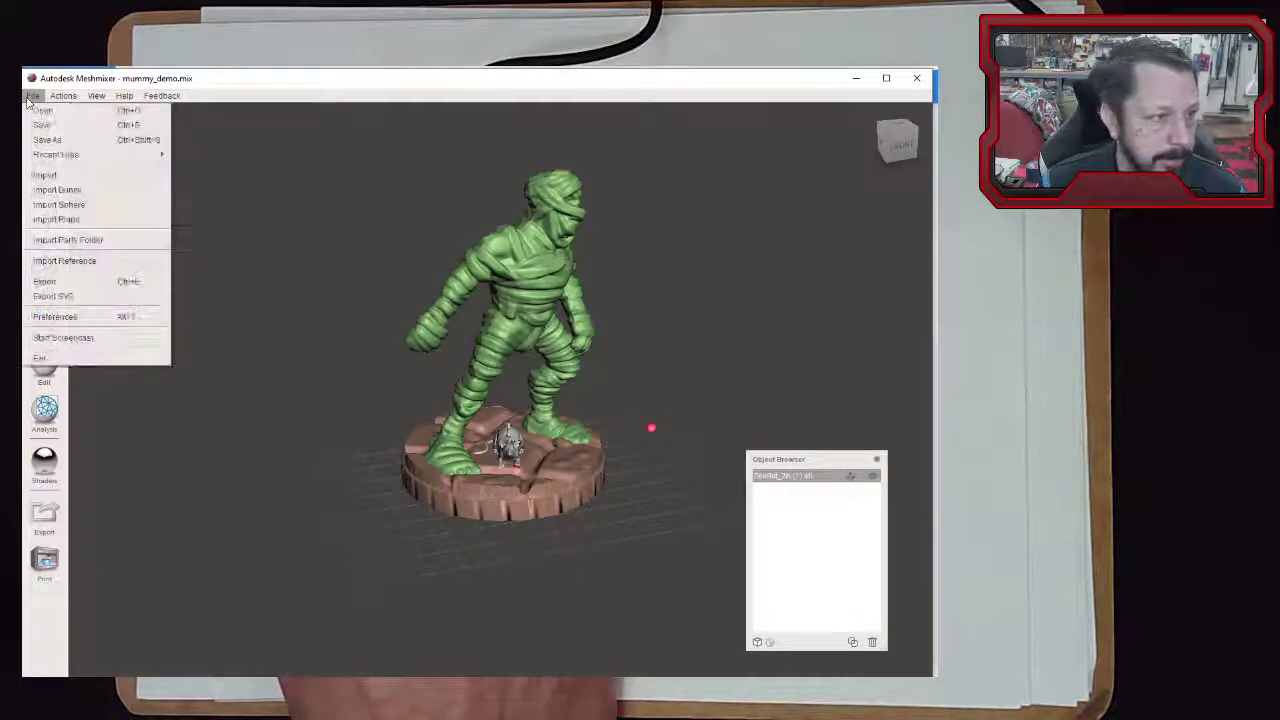
click(83, 287)
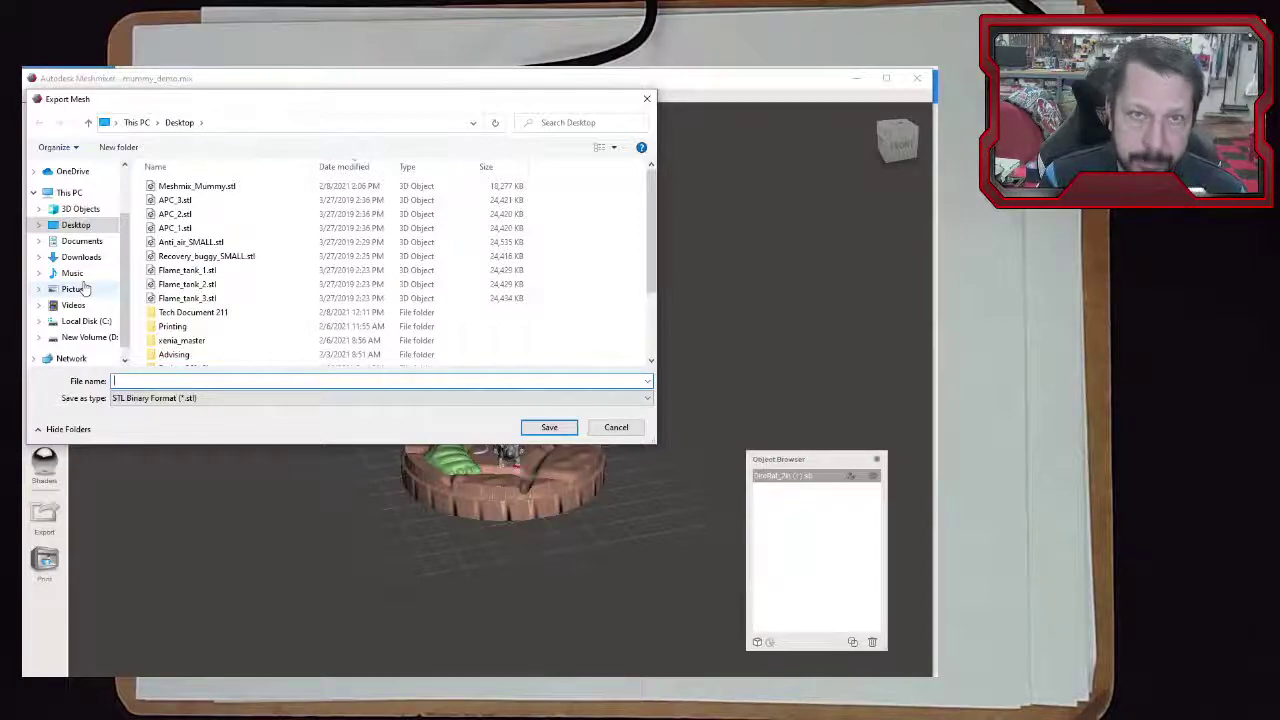
text(mummy_)
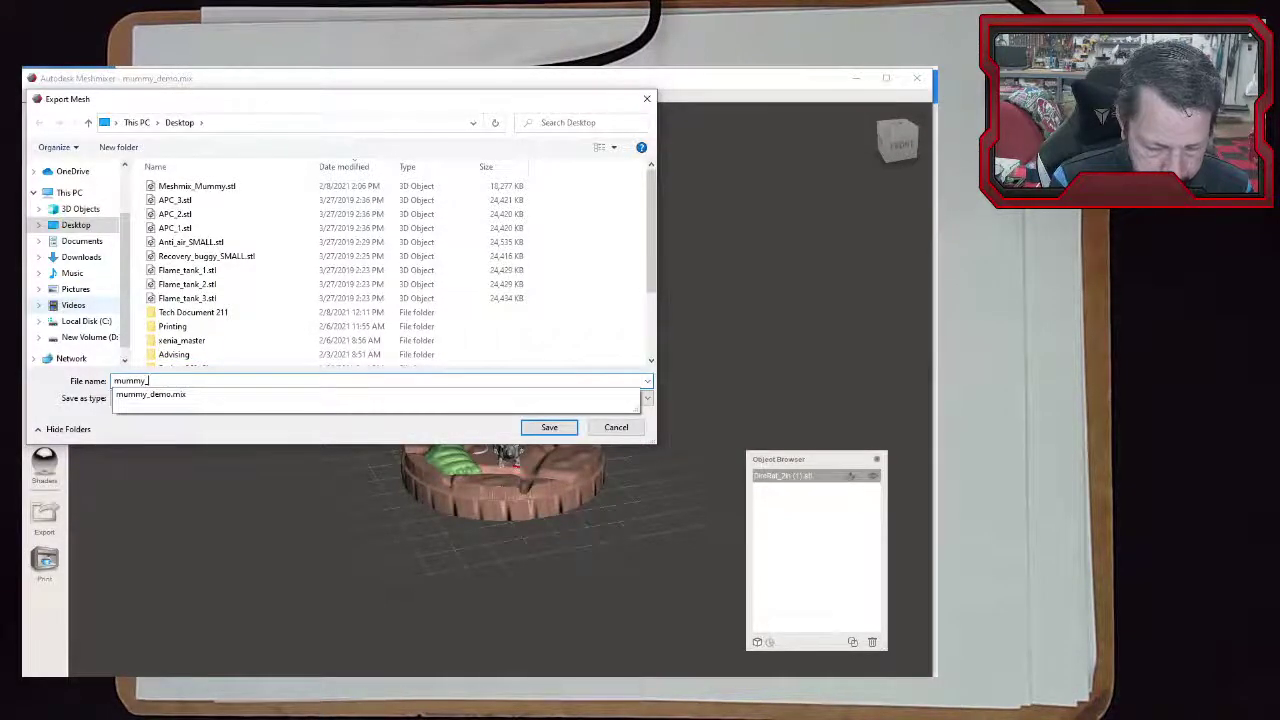
text(pil)
key(Return)
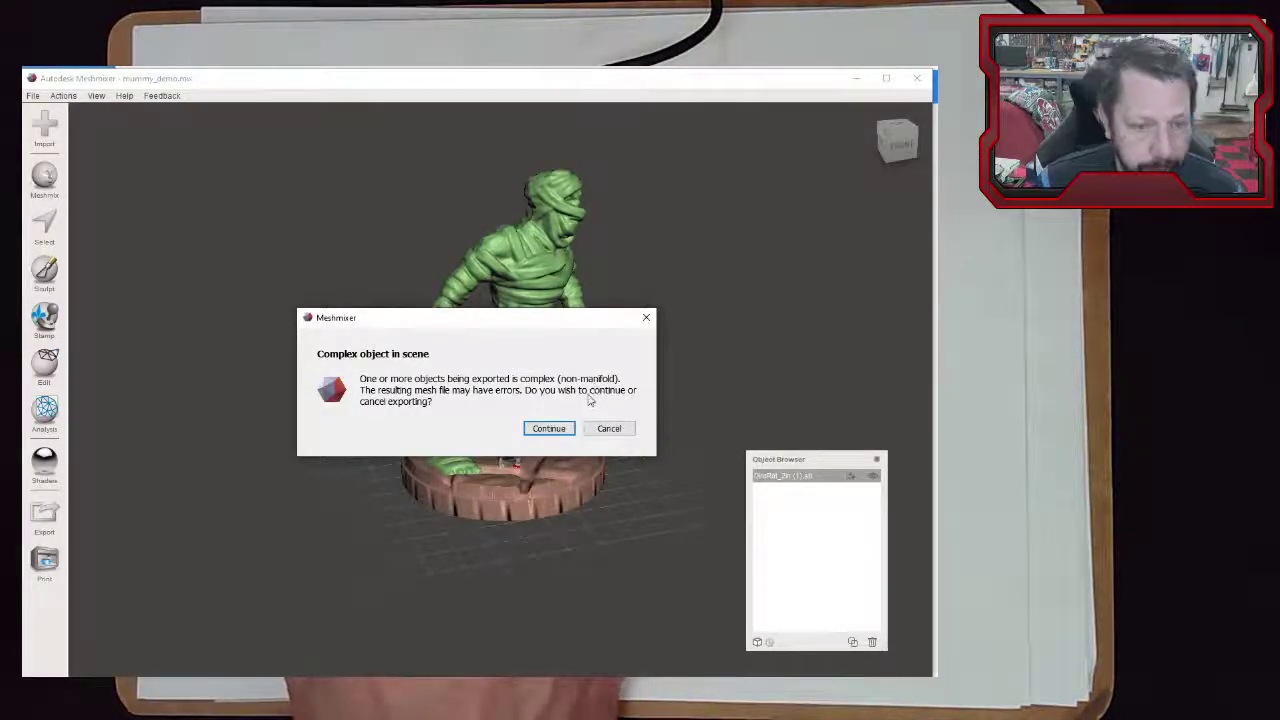
click(612, 428)
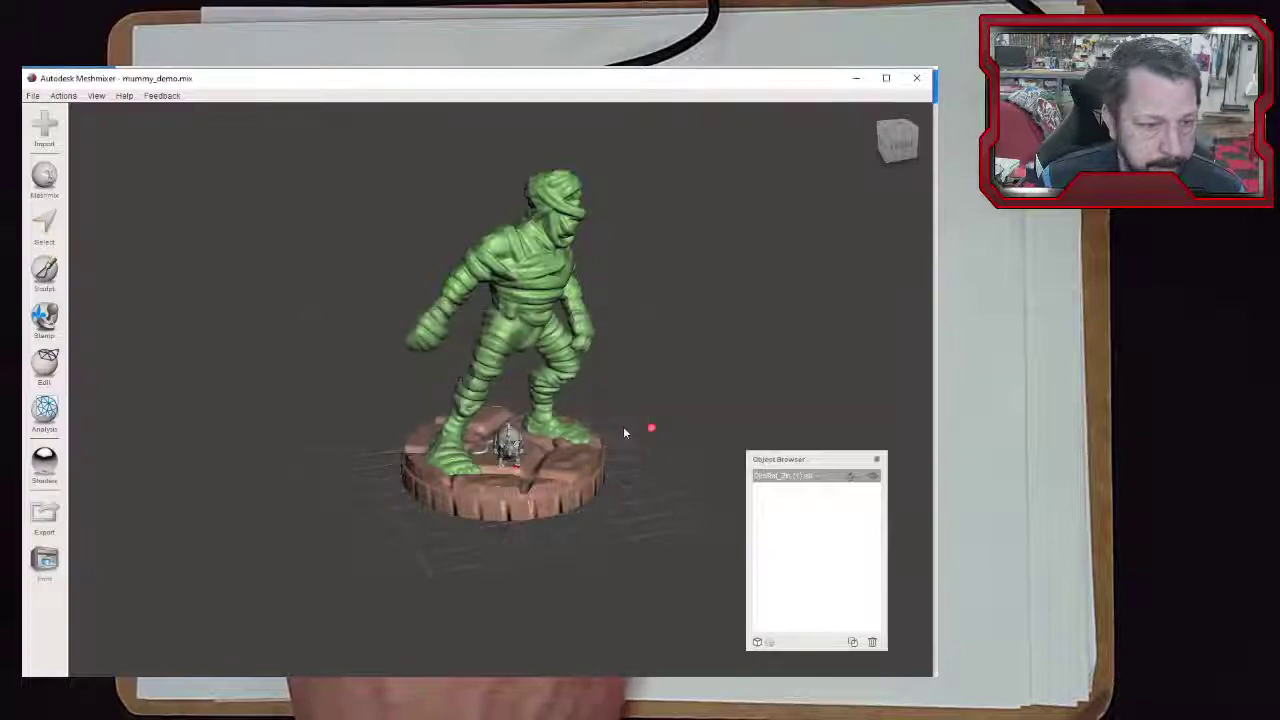
Inspect the combined model for mesh defects and auto-repair them all with Flat Fill hole filling
click(44, 418)
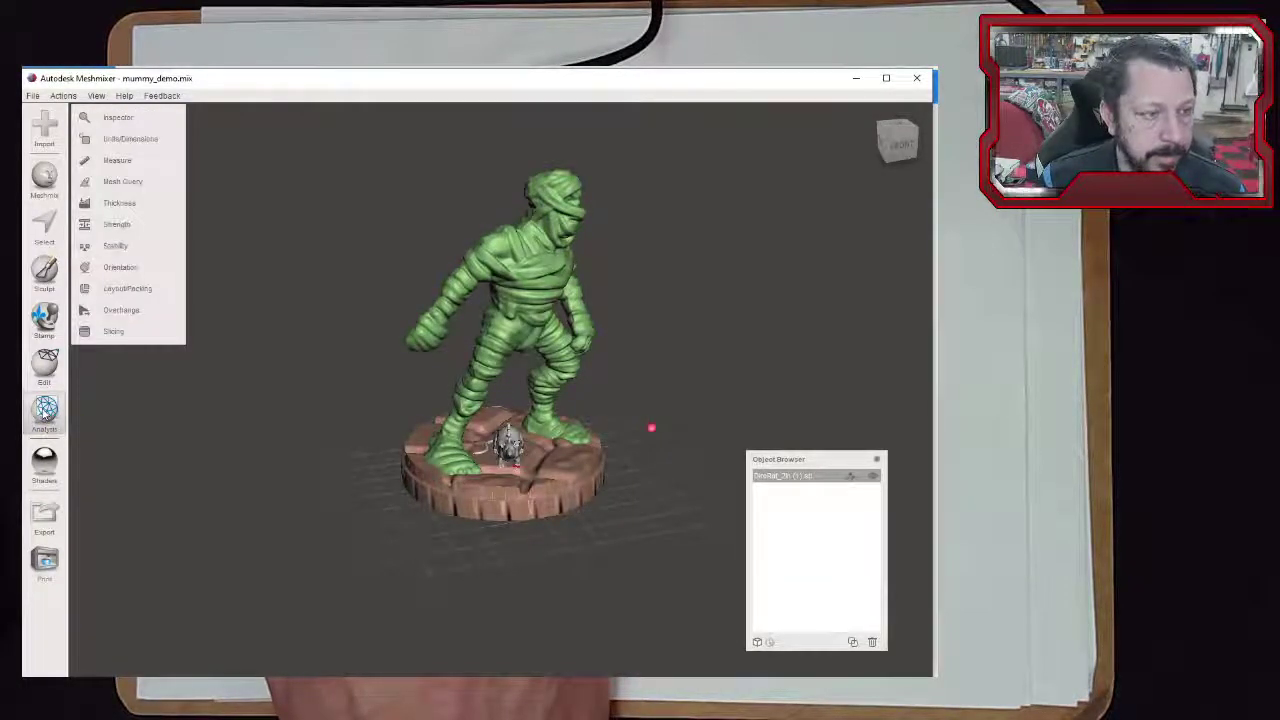
click(113, 119)
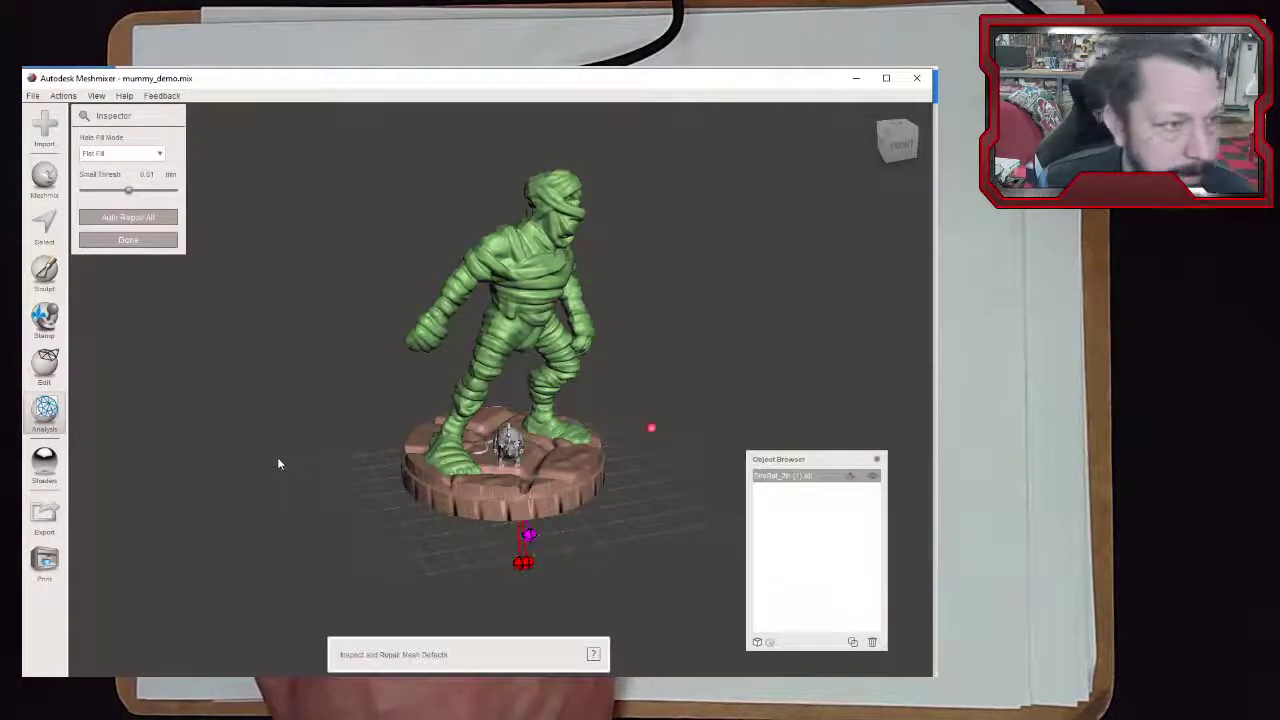
right_drag(620, 551, 515, 411)
scroll(509, 425, up, 10)
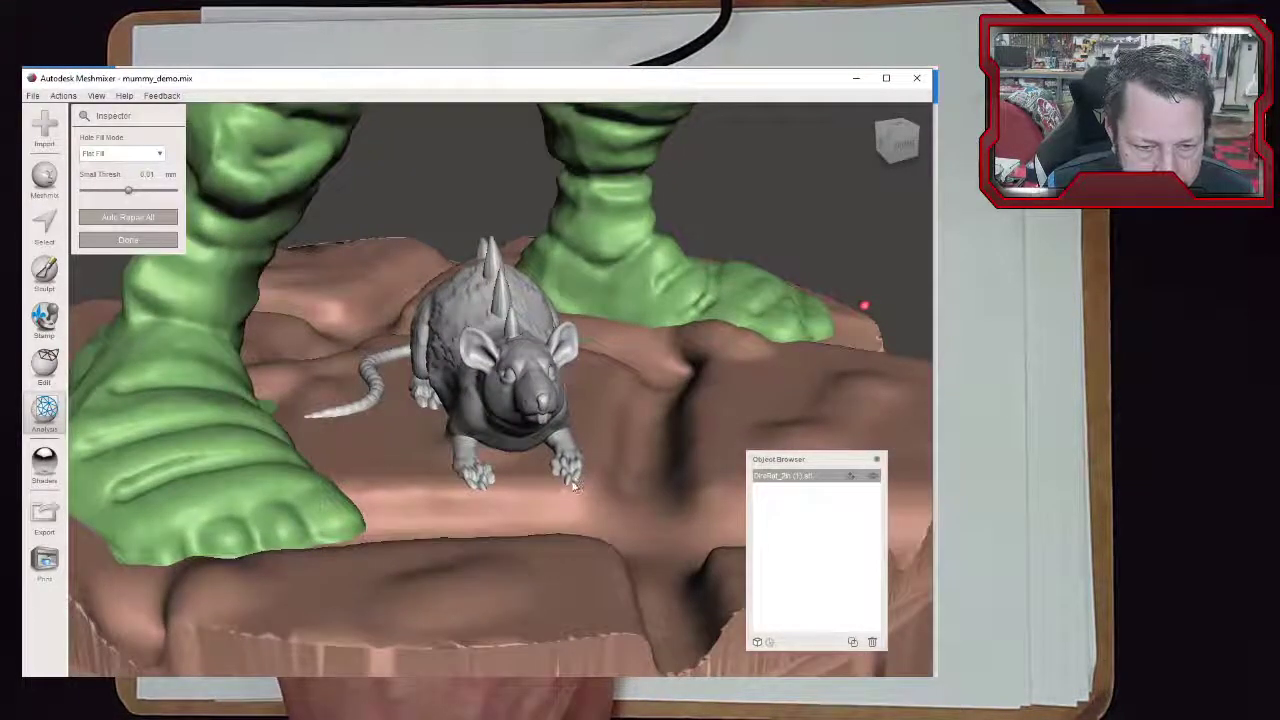
scroll(575, 490, down, 10)
scroll(452, 511, down, 10)
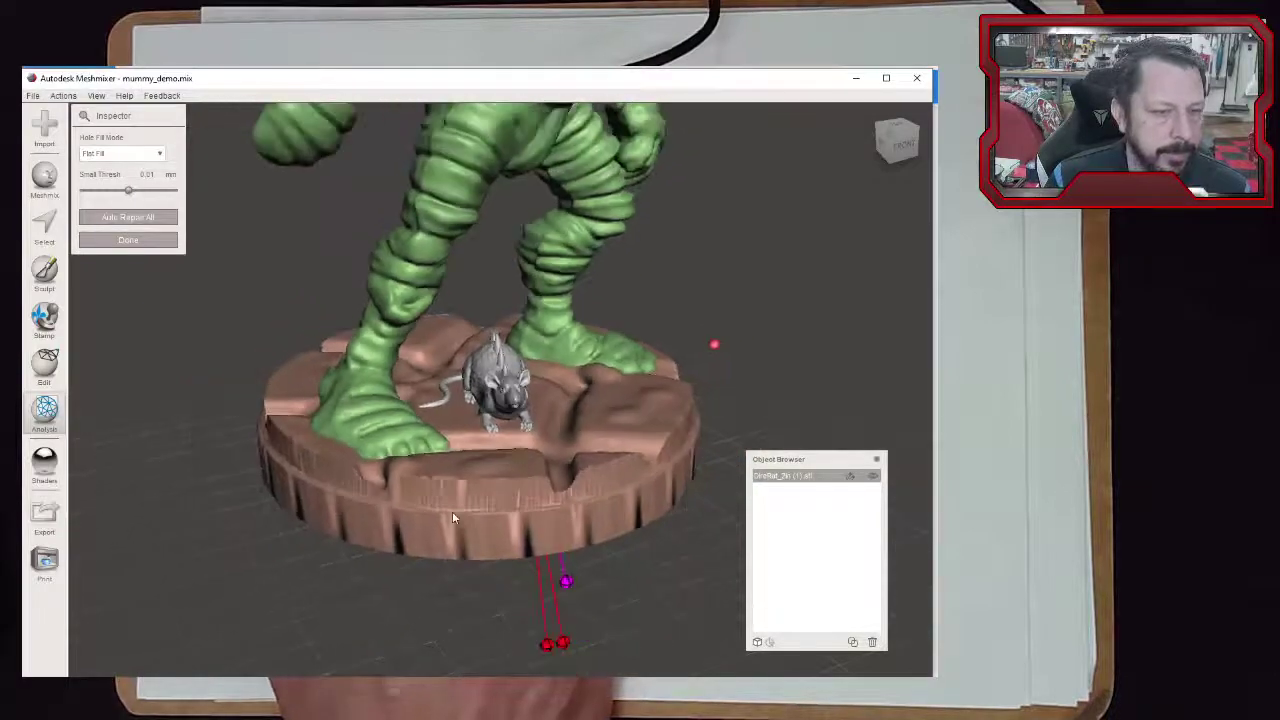
click(150, 218)
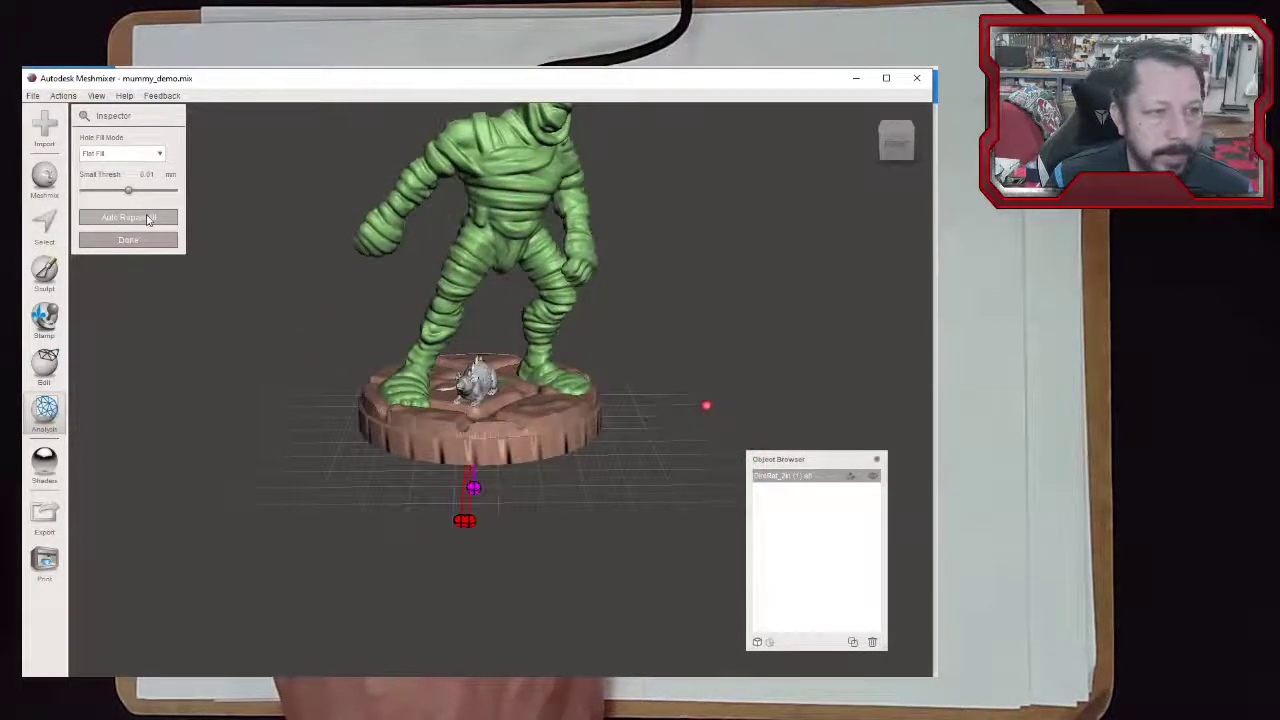
mouse_move(706, 405)
right_down()
mouse_move(739, 429)
mouse_move(734, 486)
mouse_move(691, 391)
right_up()
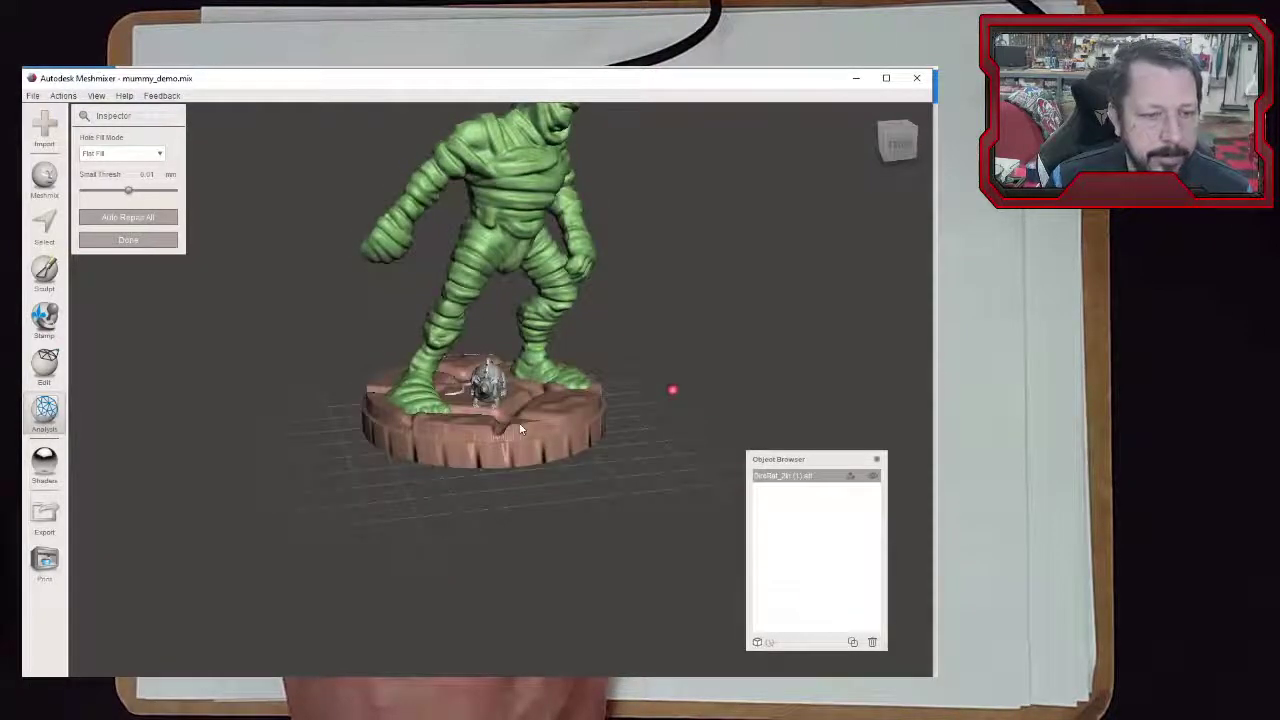
click(152, 241)
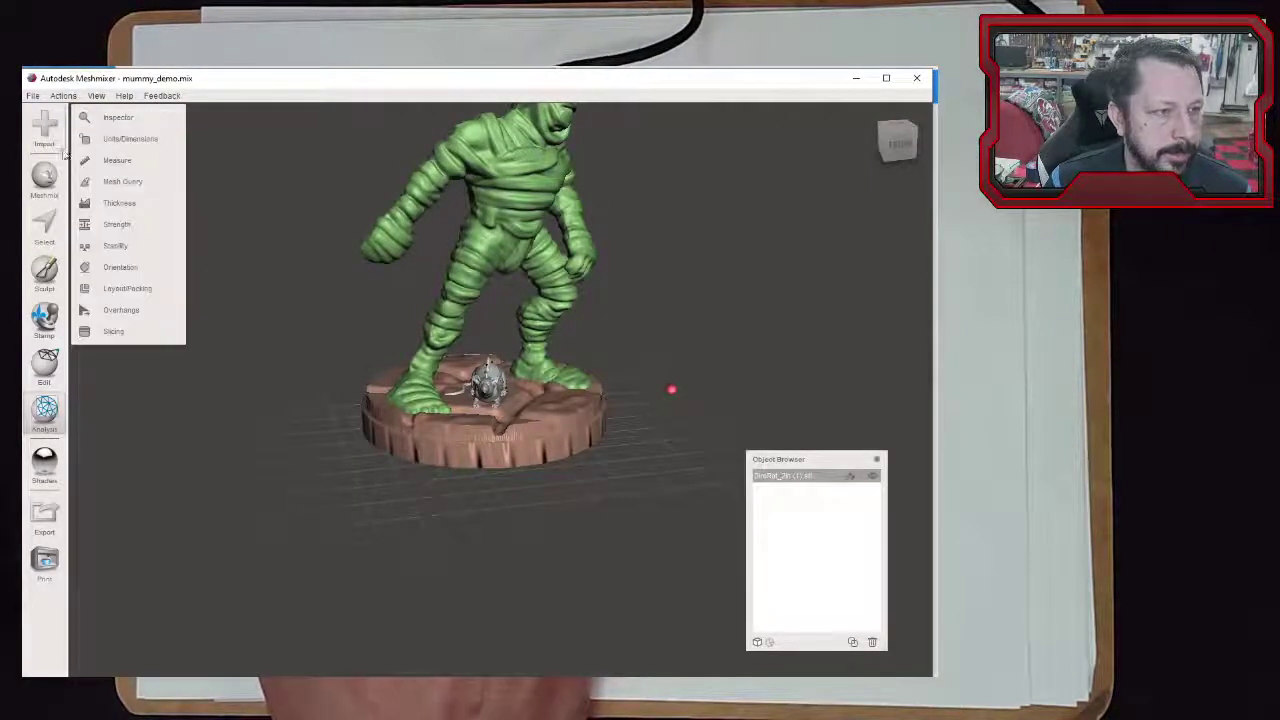
Export the repaired model to the Desktop in 3MF format as mummy_print
click(33, 95)
click(76, 280)
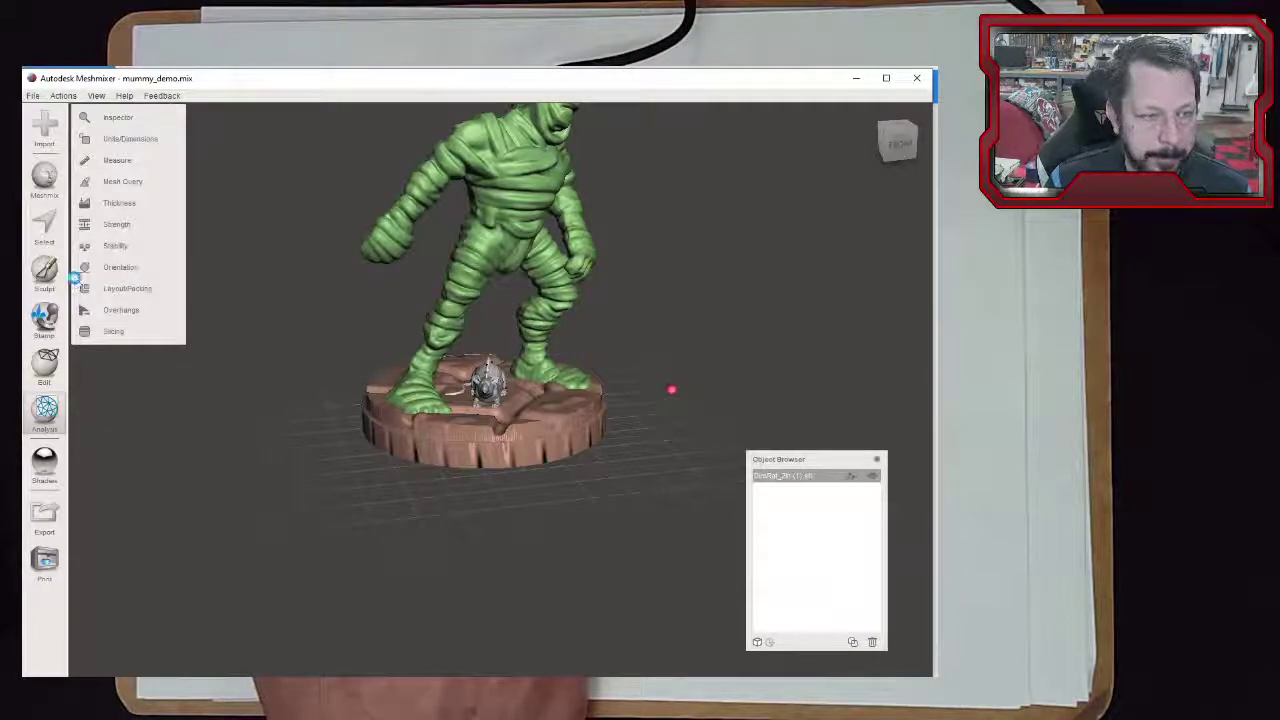
click(281, 398)
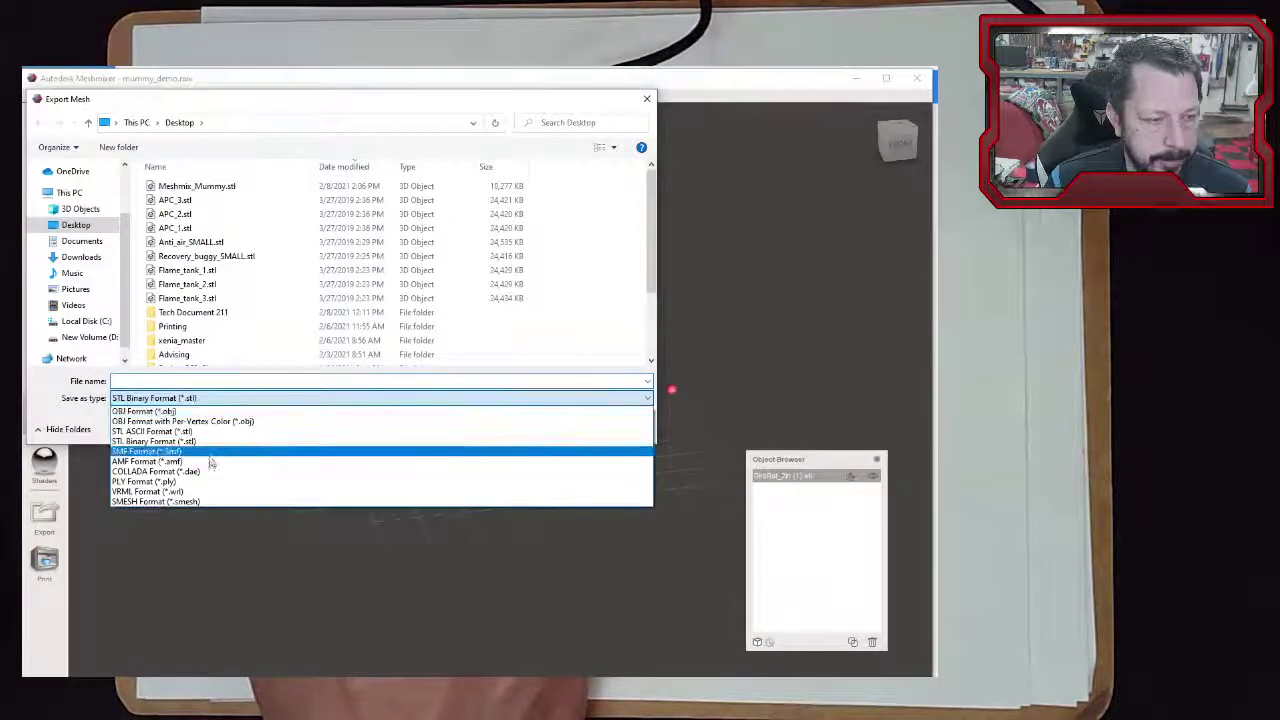
click(147, 417)
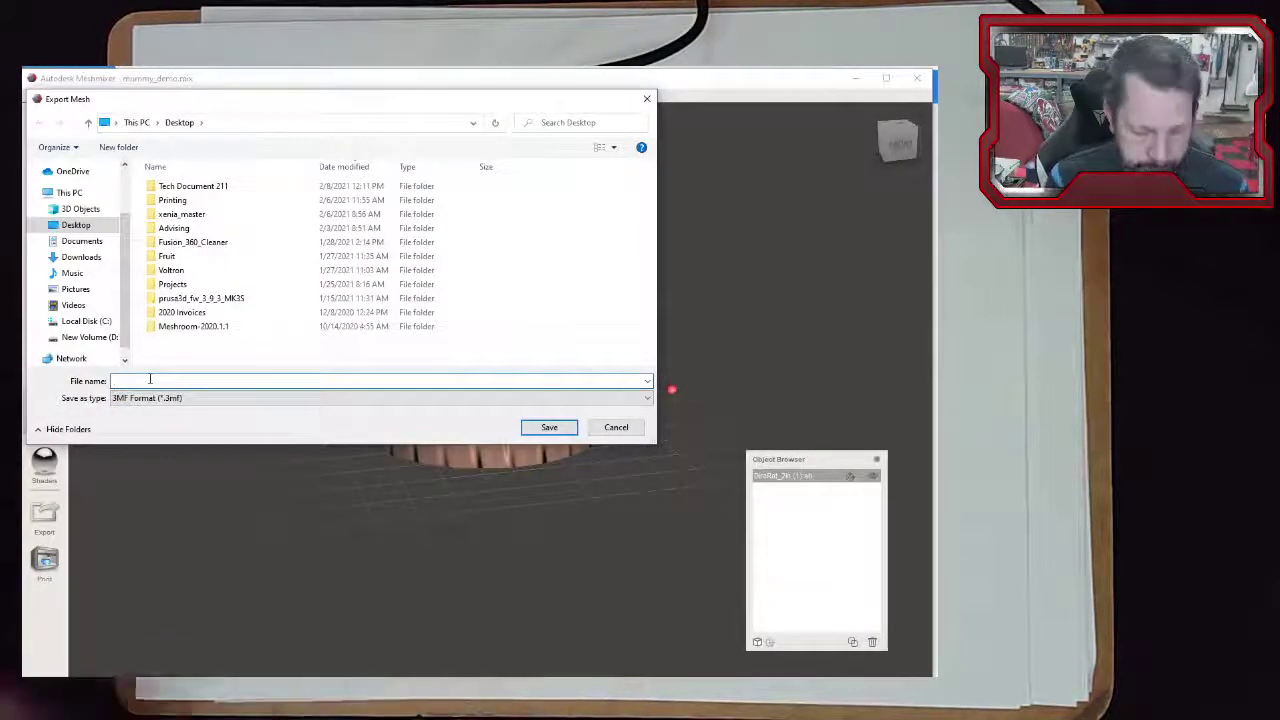
text(mummy_print)
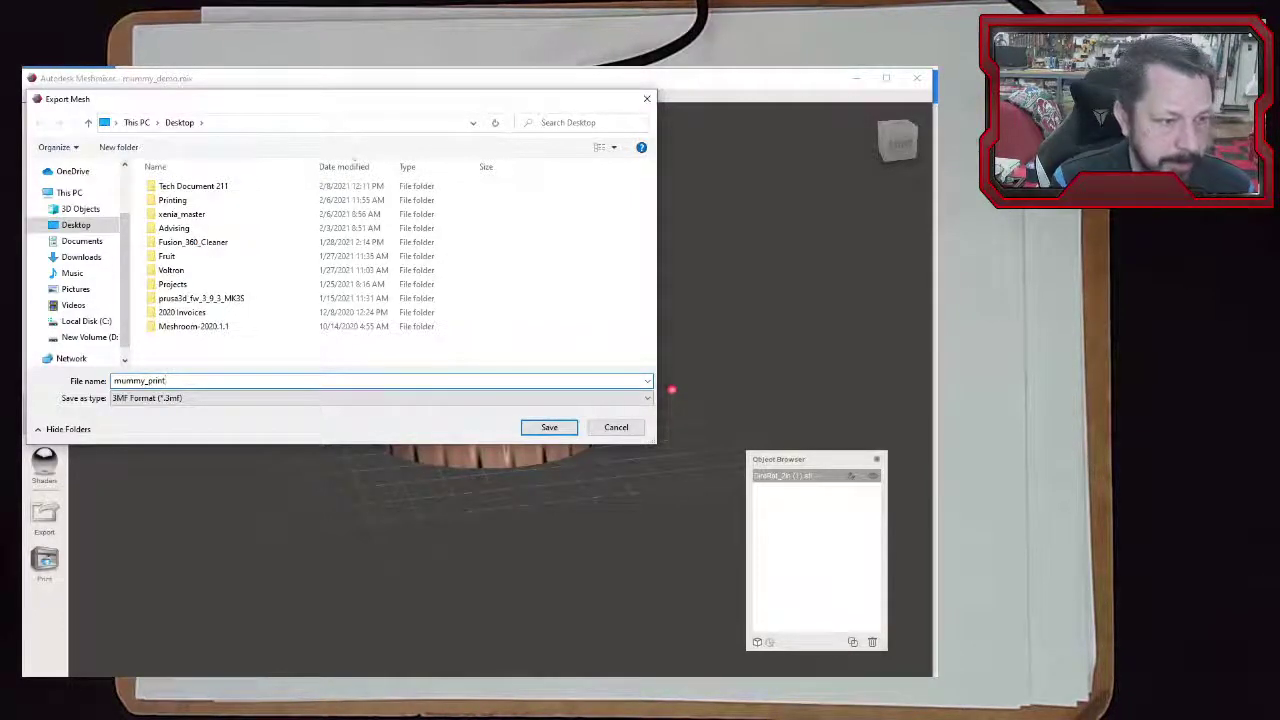
key(Return)
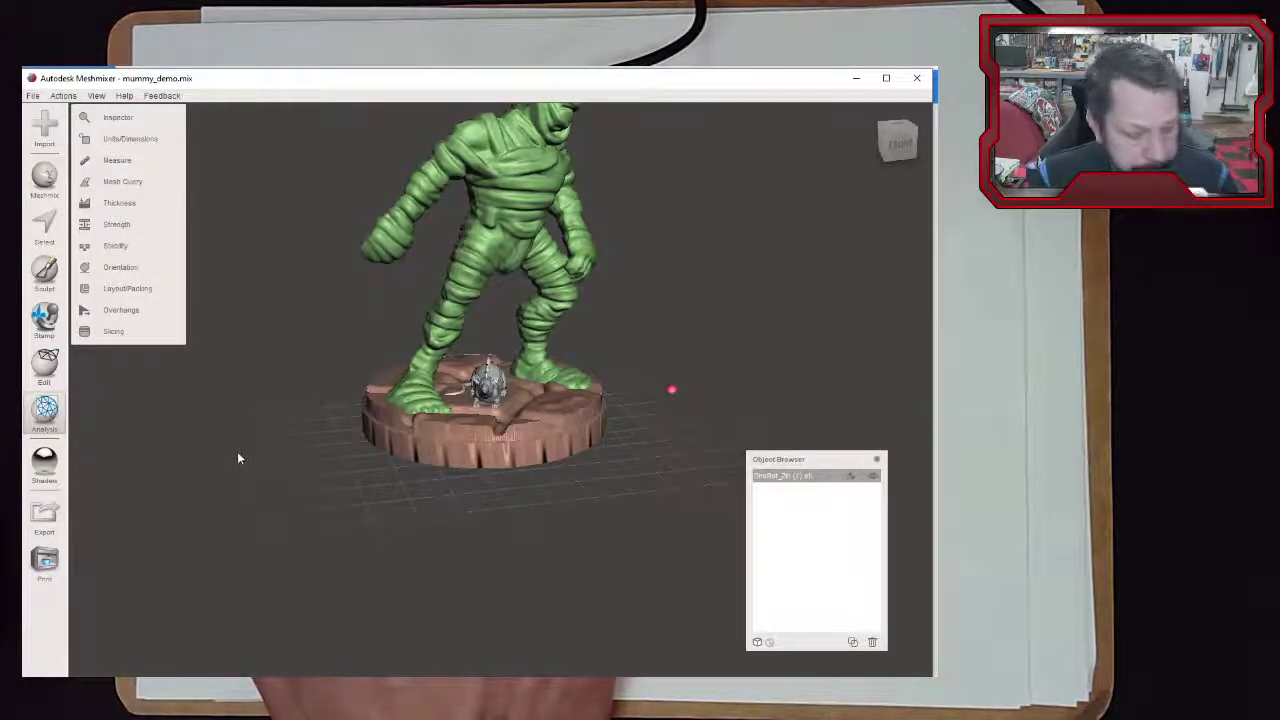
Launch PrusaSlicer from the desktop and load mummy_print.3mf onto the Original Prusa MINI print bed
scroll(422, 455, down, 3)
right_drag(567, 388, 533, 380)
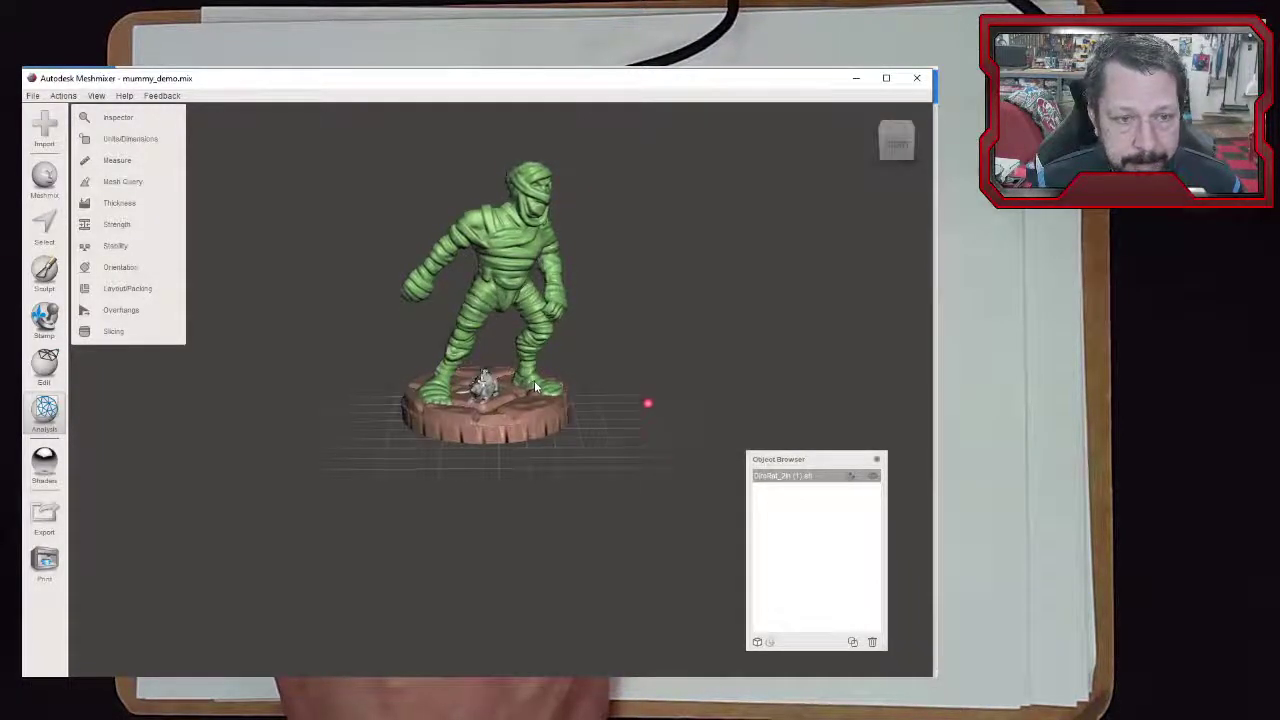
drag(285, 87, 460, 75)
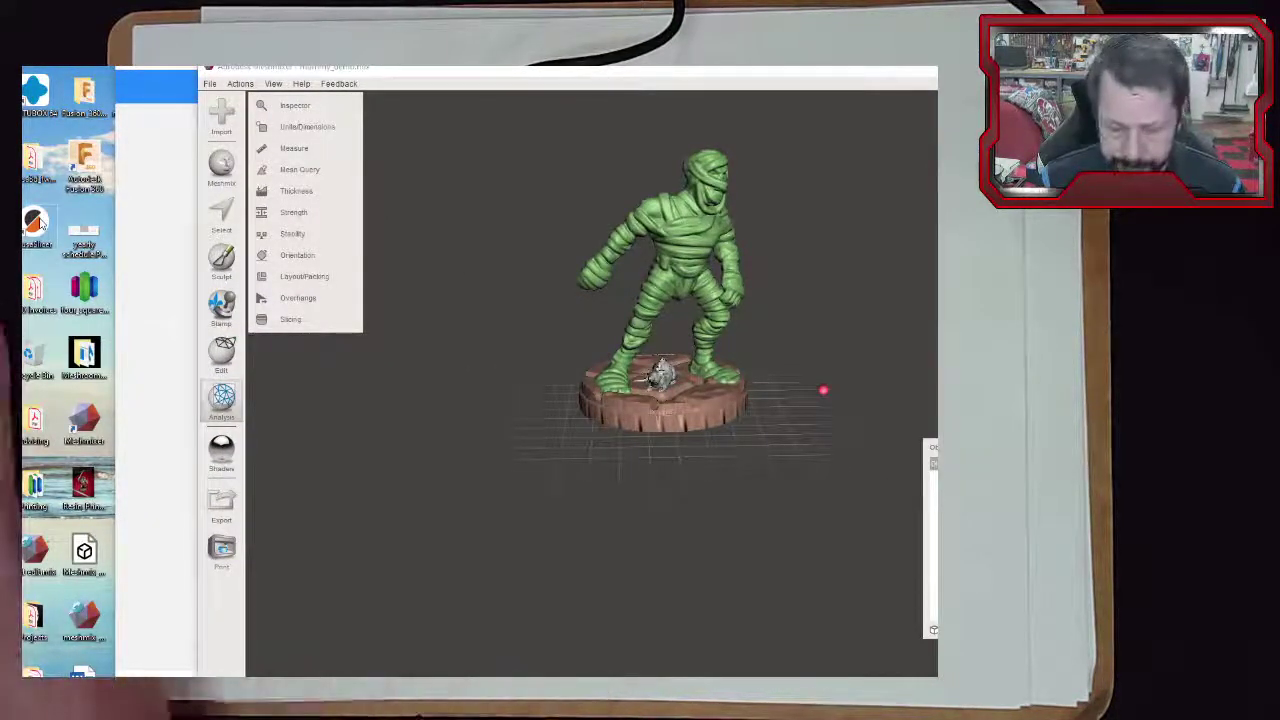
double_click(37, 222)
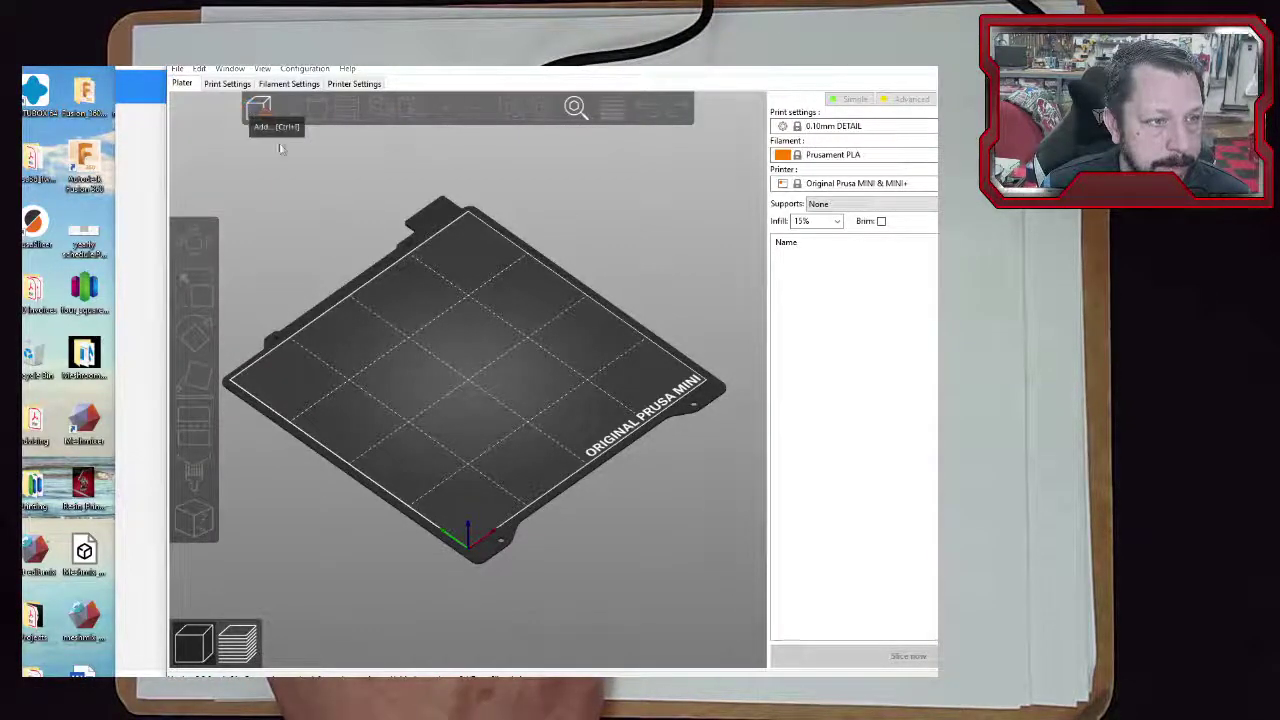
click(262, 112)
click(314, 172)
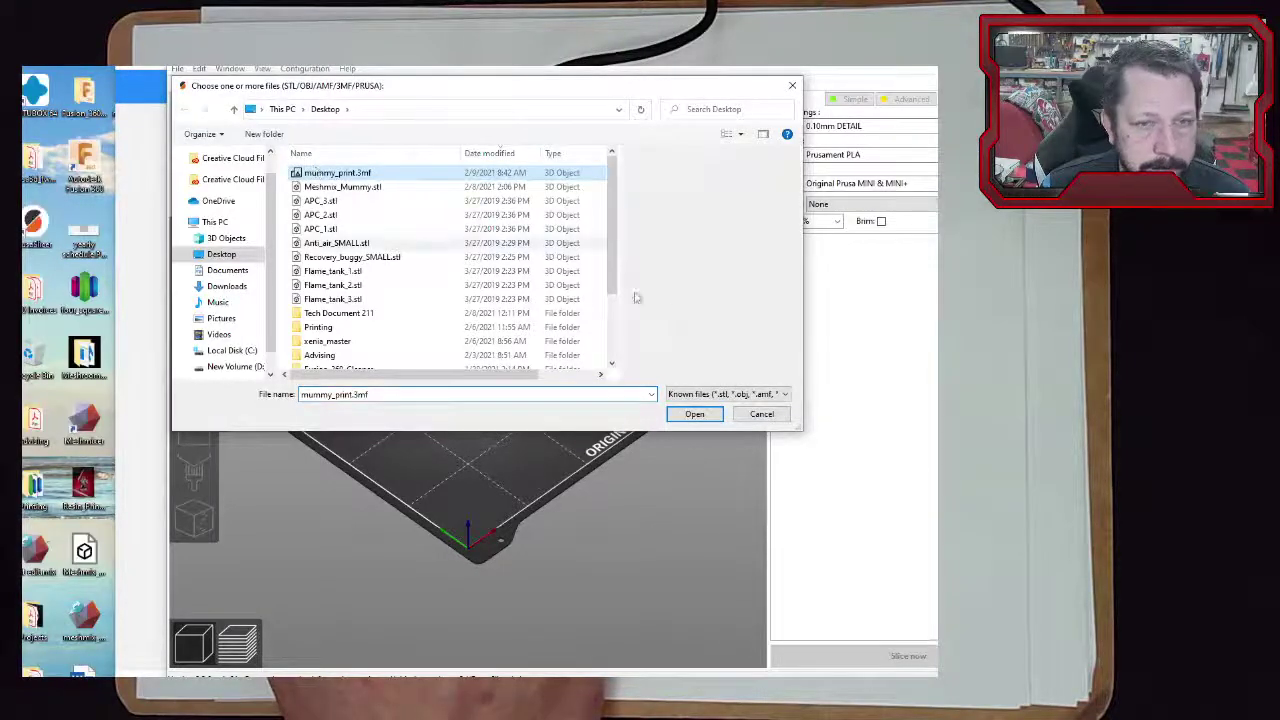
click(707, 414)
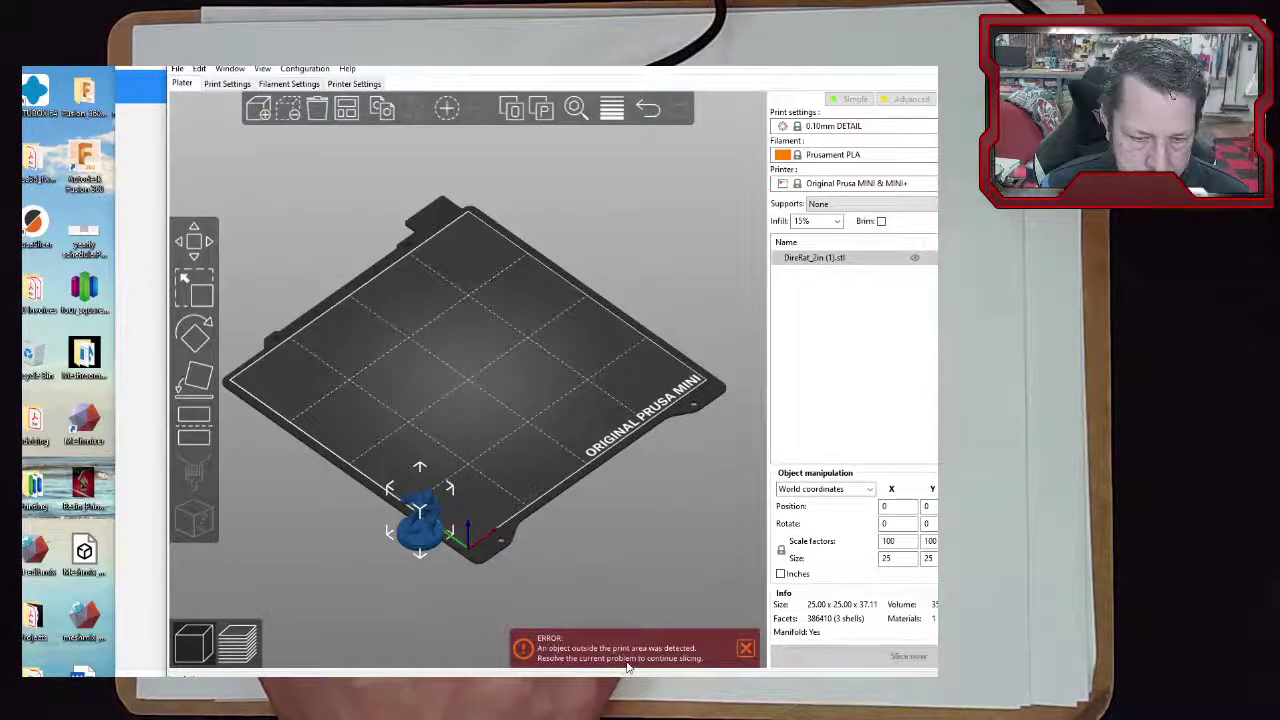
Dismiss the out-of-print-area error and move the mummy model onto the middle area of the print bed
click(744, 650)
drag(428, 535, 470, 412)
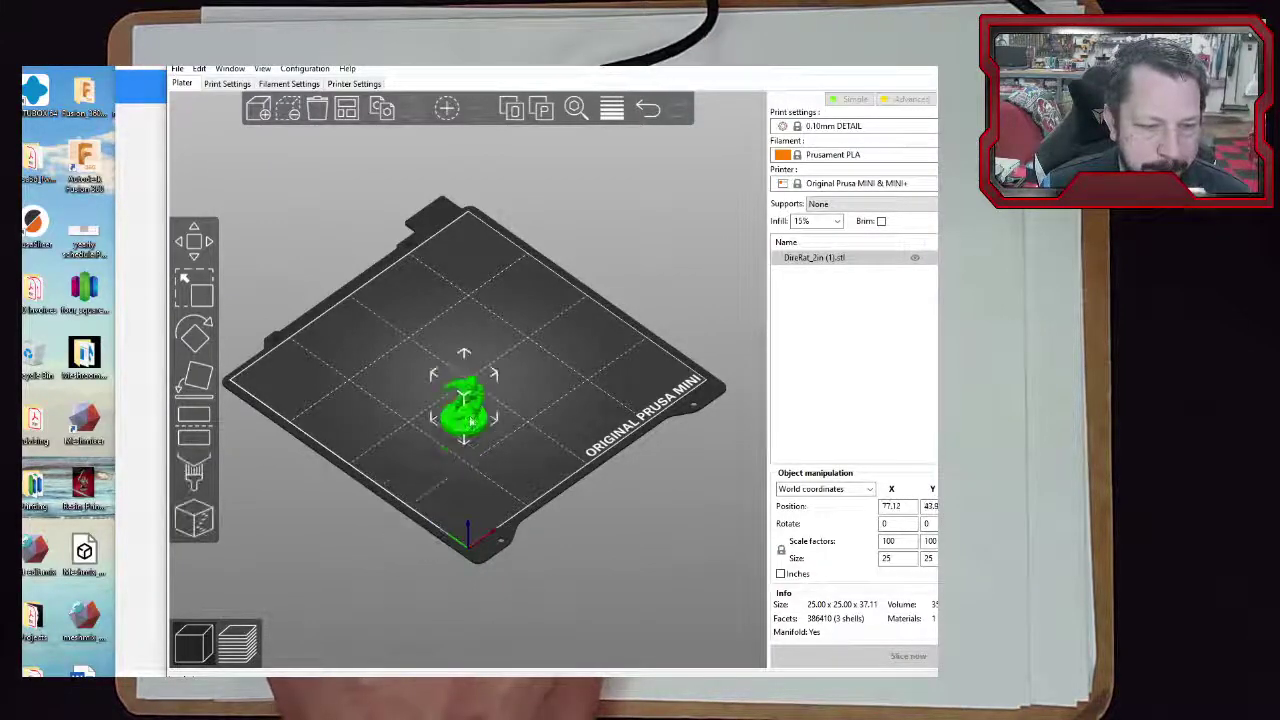
scroll(476, 373, up, 12)
drag(491, 518, 491, 372)
mouse_move(592, 454)
middle_down()
mouse_move(529, 380)
mouse_move(610, 450)
middle_up()
drag(603, 488, 428, 346)
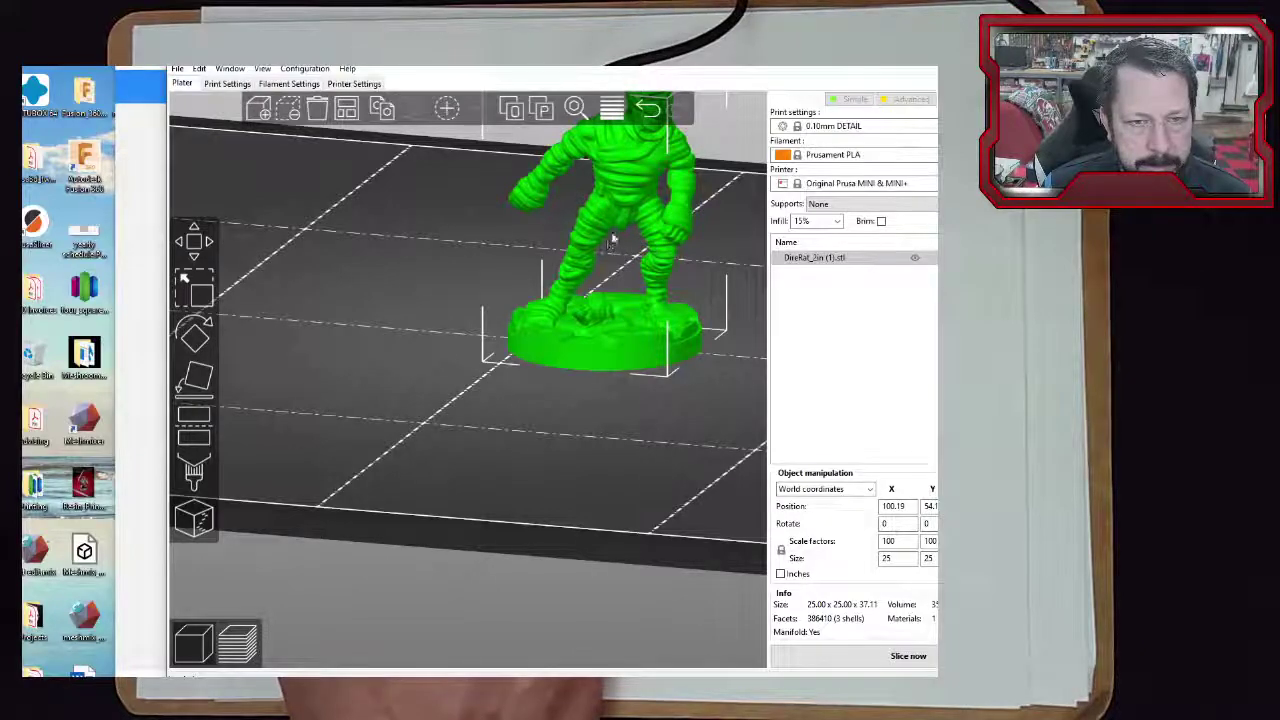
Paint support enforcers on the underside of the mummy's outstretched hand and undo the stray strokes
click(197, 470)
mouse_move(554, 472)
middle_down()
mouse_move(540, 423)
mouse_move(478, 536)
middle_up()
drag(478, 536, 367, 362)
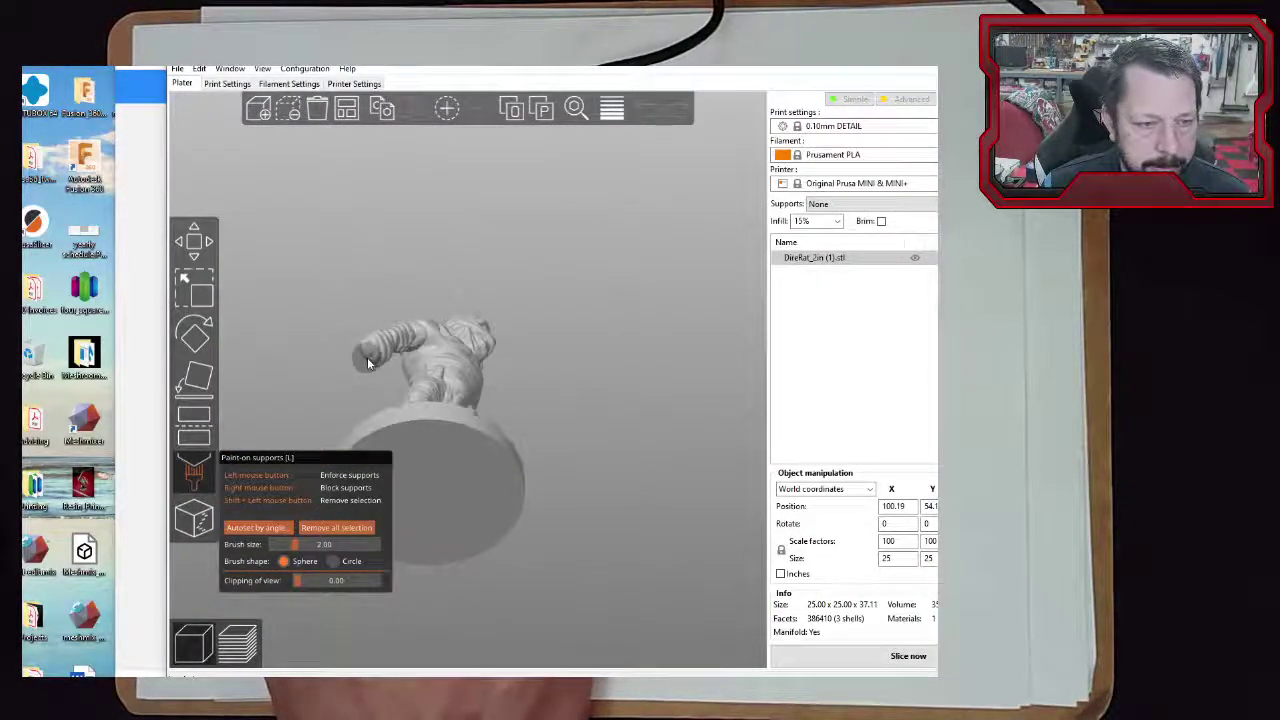
mouse_move(373, 375)
mouse_down()
mouse_move(294, 403)
mouse_move(466, 392)
mouse_move(384, 438)
mouse_up()
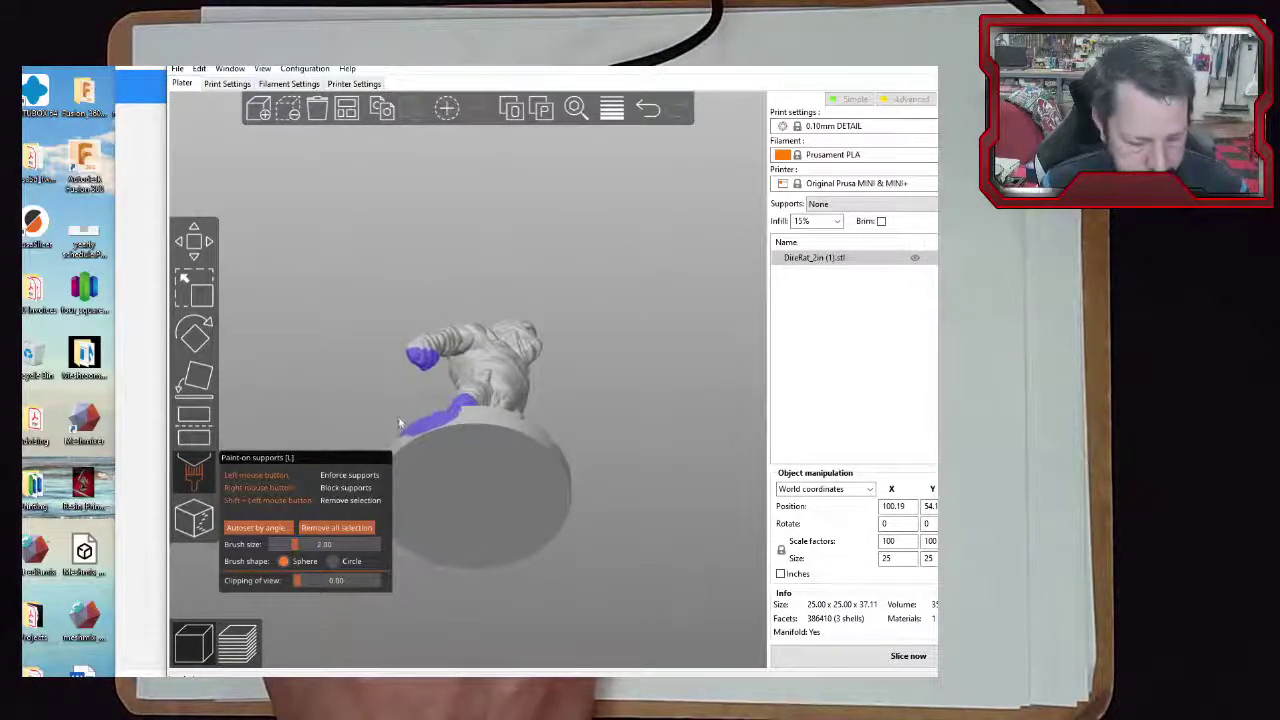
key(ctrl+z)
Paint a support blocker on the mummy's front leg and erase it again
mouse_move(614, 391)
mouse_down()
mouse_move(611, 434)
mouse_move(586, 421)
mouse_move(560, 430)
mouse_move(616, 352)
mouse_up()
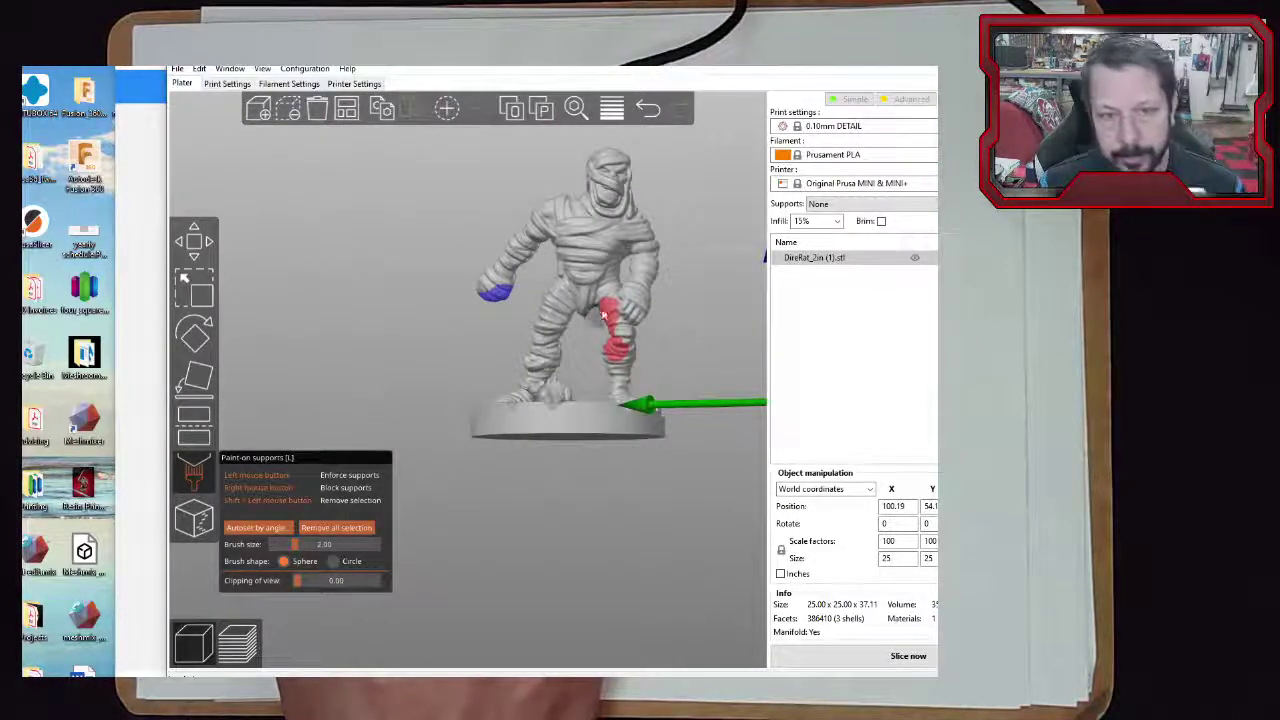
drag(621, 373, 634, 359)
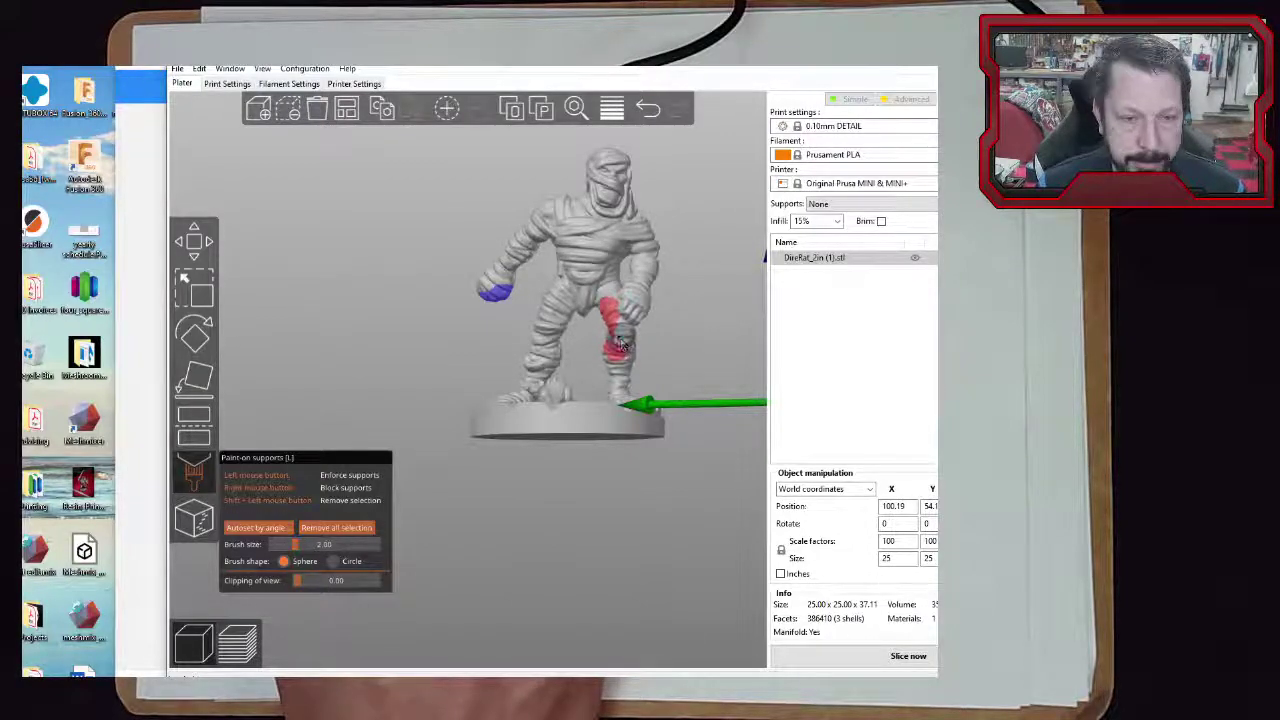
Paint support enforcers on the underside of the mummy's crotch between the thighs
mouse_move(738, 332)
mouse_down()
mouse_move(450, 316)
mouse_move(372, 292)
mouse_move(400, 300)
mouse_up()
mouse_move(545, 334)
mouse_down()
mouse_move(720, 346)
mouse_move(635, 336)
mouse_up()
scroll(635, 336, up, 8)
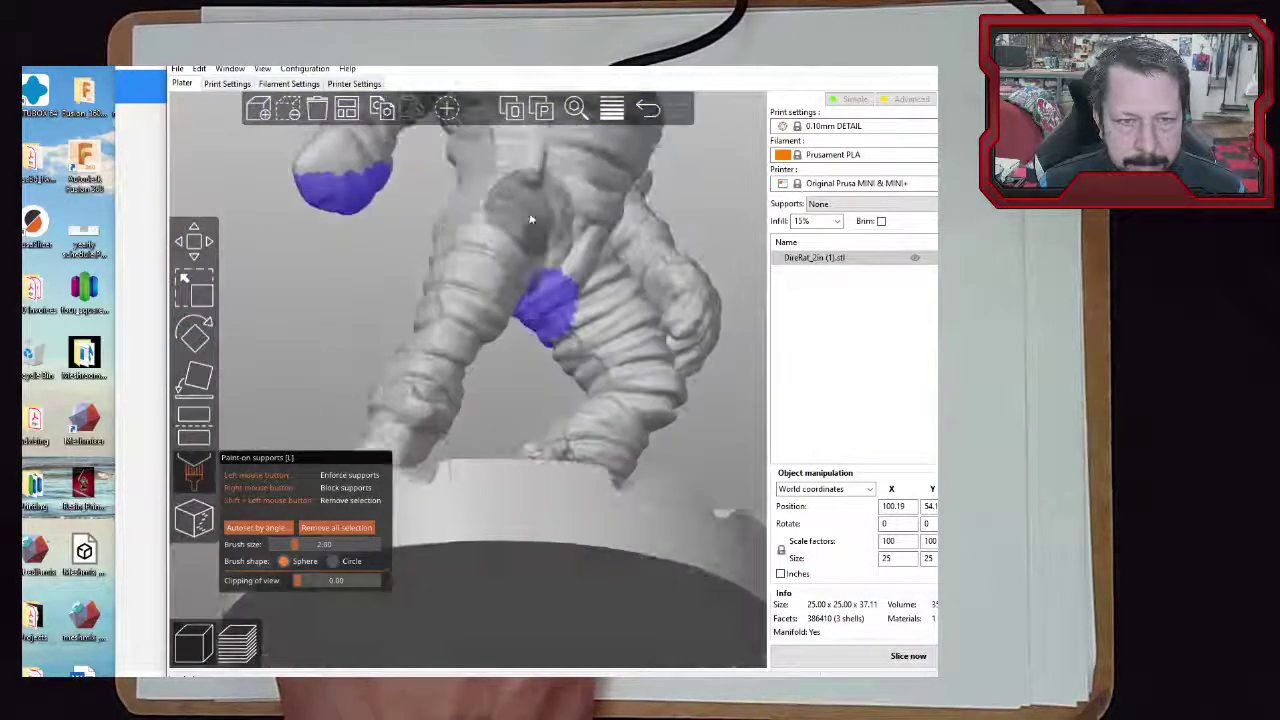
drag(530, 215, 521, 216)
right_drag(396, 299, 237, 290)
drag(648, 390, 586, 380)
right_drag(680, 340, 365, 386)
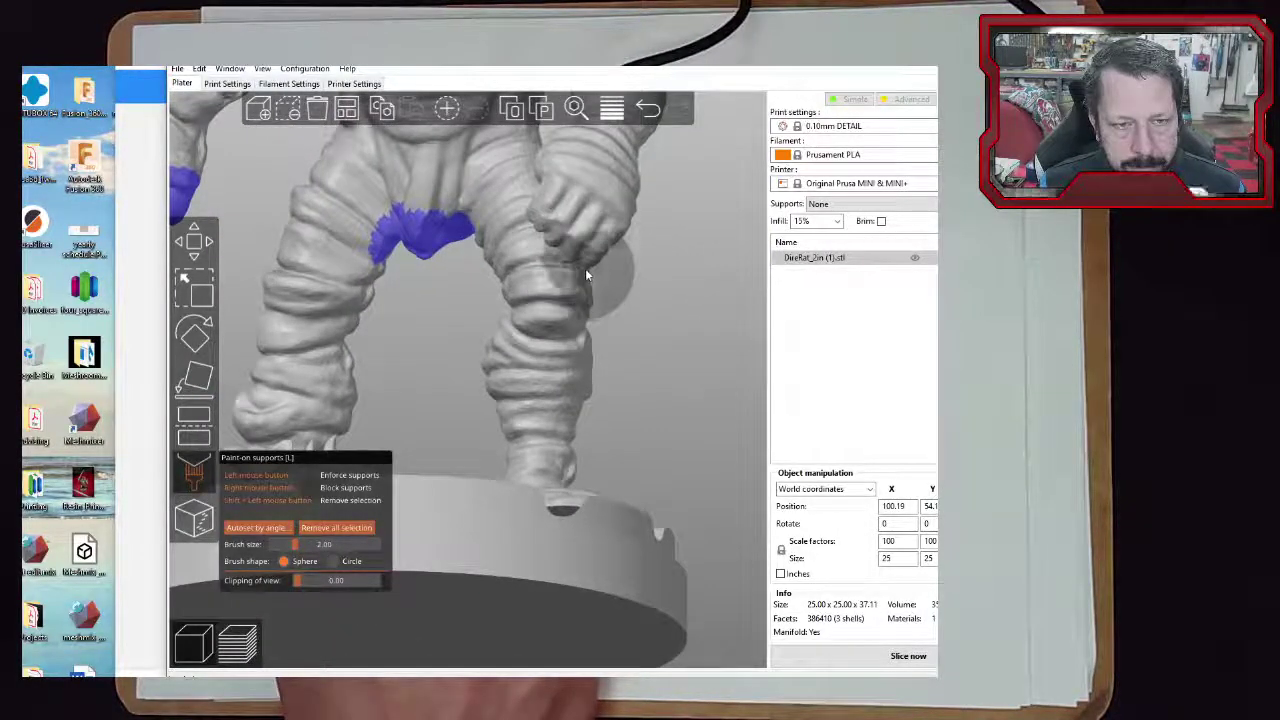
Paint a support blocker over the mummy's lower face and upper chest
scroll(256, 338, down, 5)
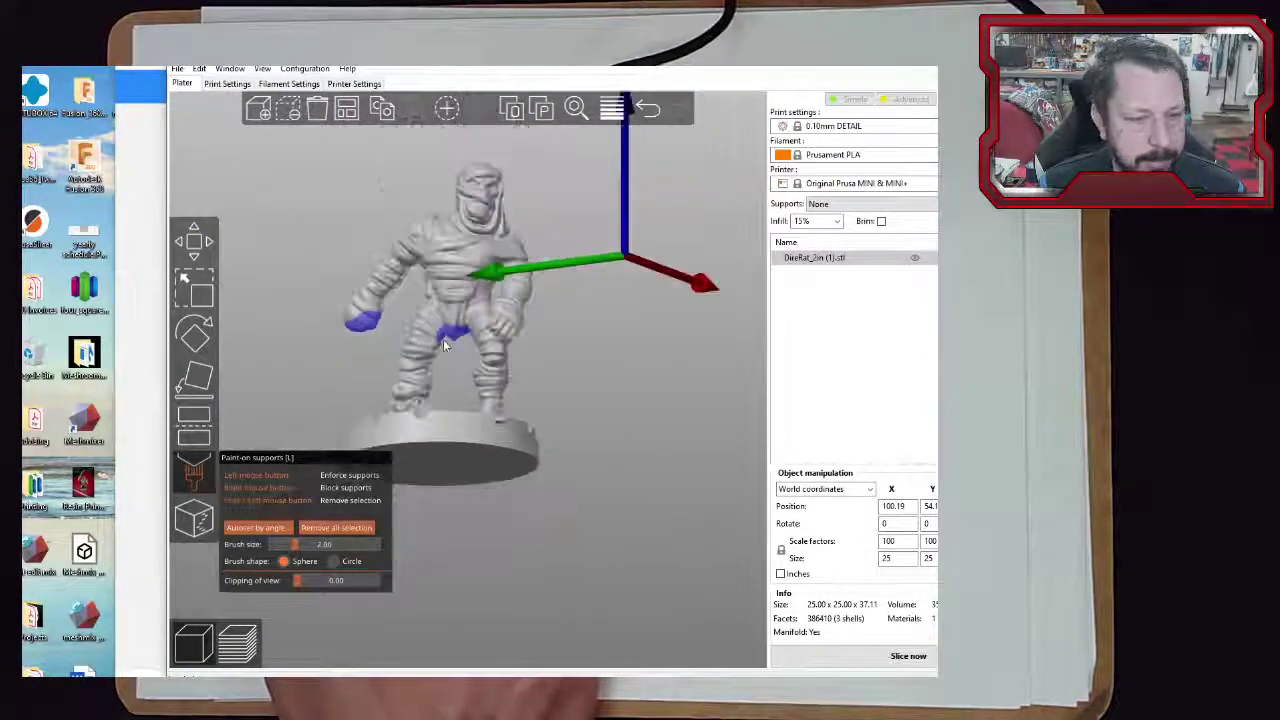
drag(292, 244, 360, 294)
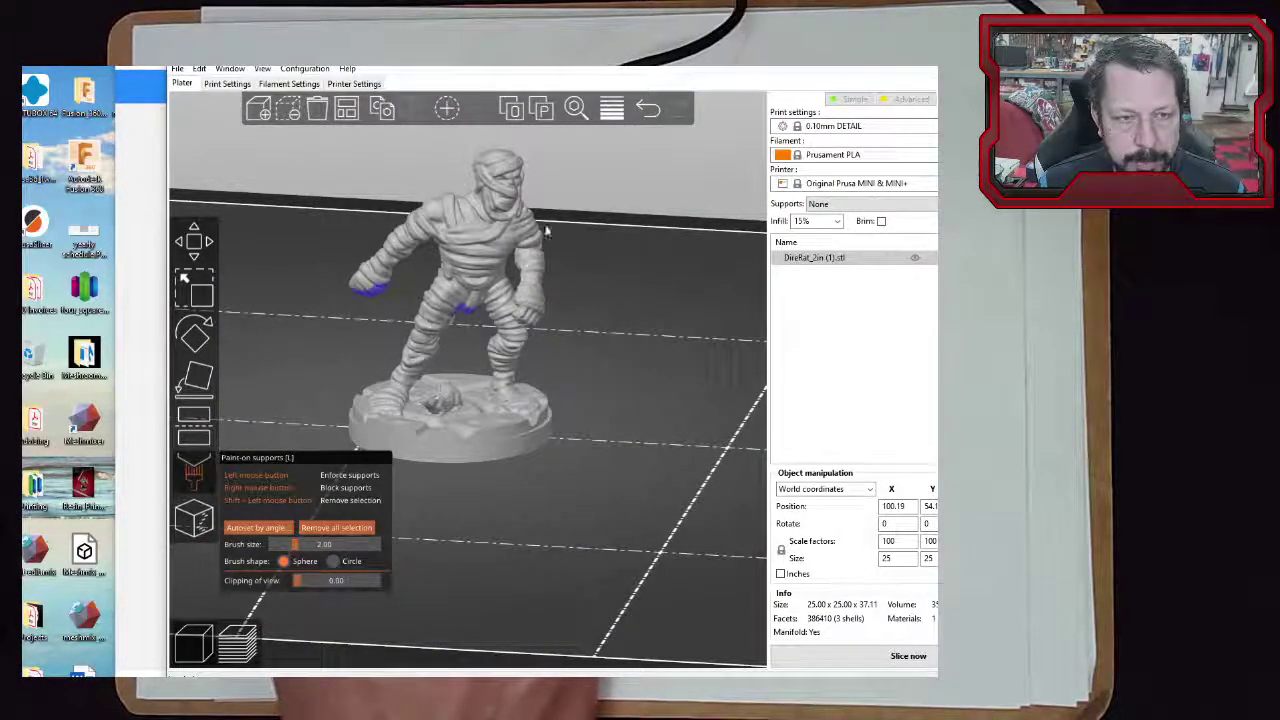
mouse_move(507, 210)
right_down()
mouse_move(494, 214)
mouse_move(521, 211)
right_up()
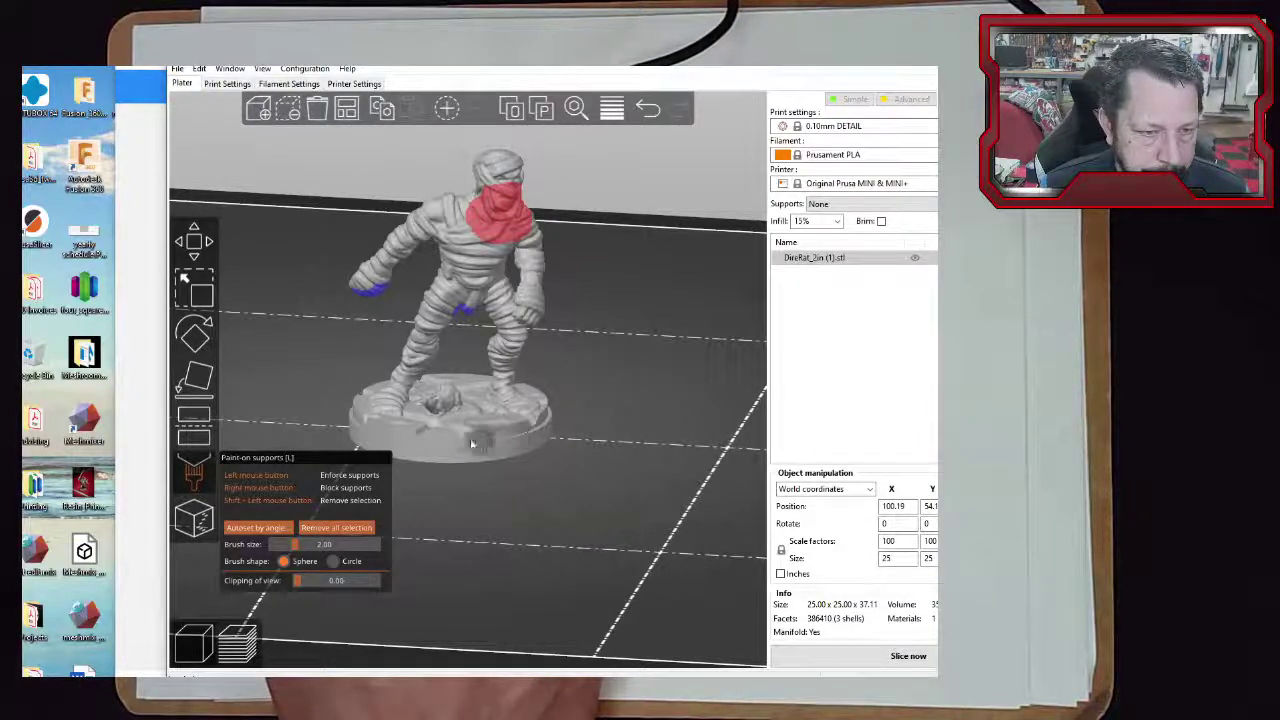
Set supports to For support enforcers only and accept enabling Detect bridging perimeters
scroll(428, 415, up, 5)
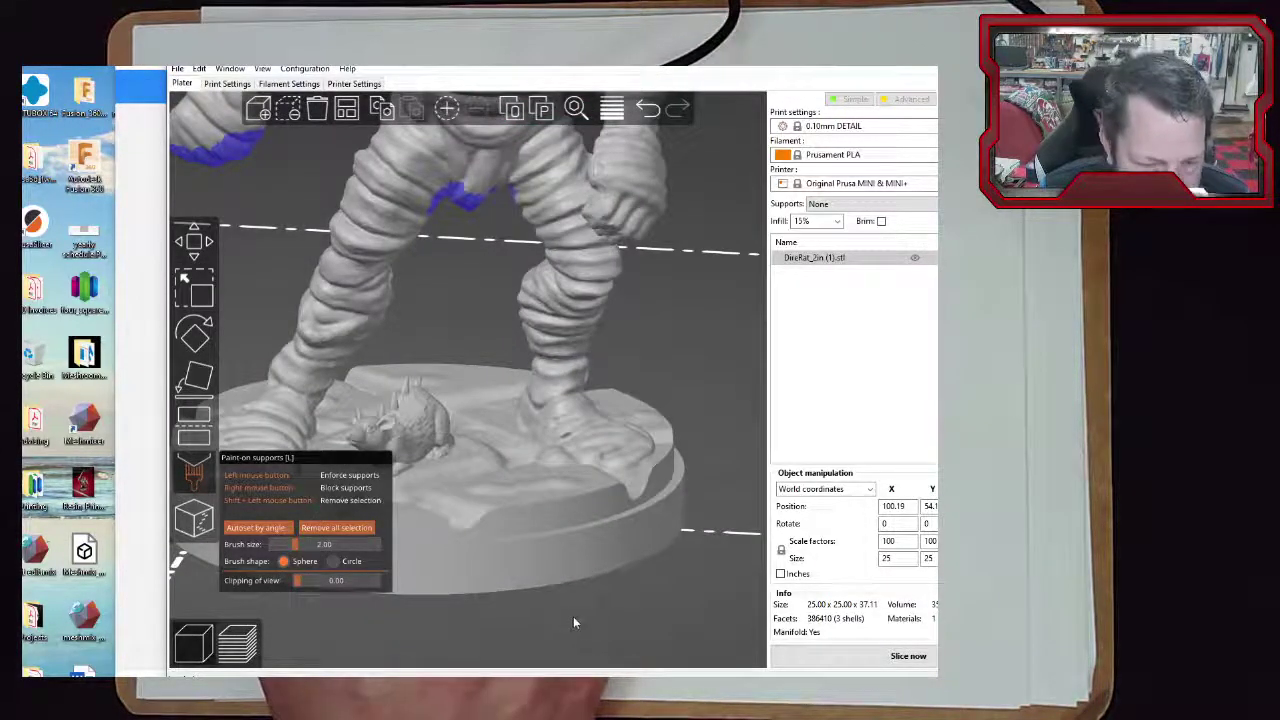
drag(576, 612, 680, 596)
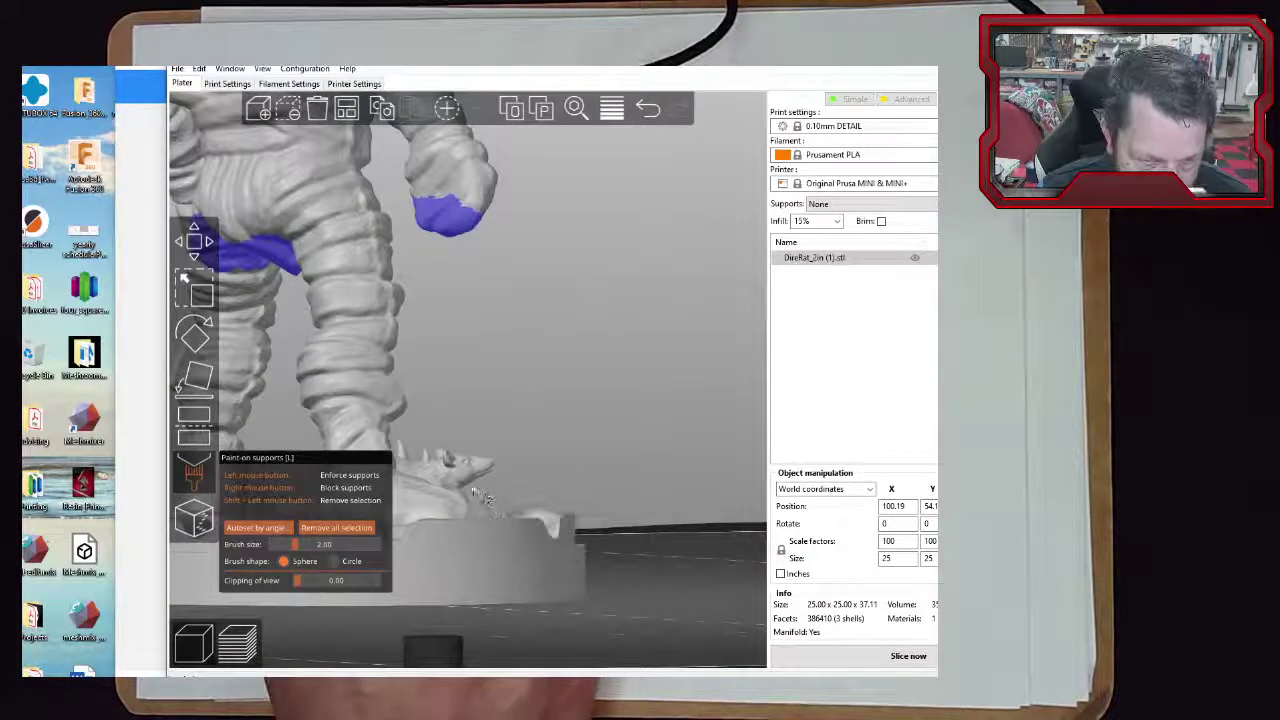
drag(696, 401, 558, 414)
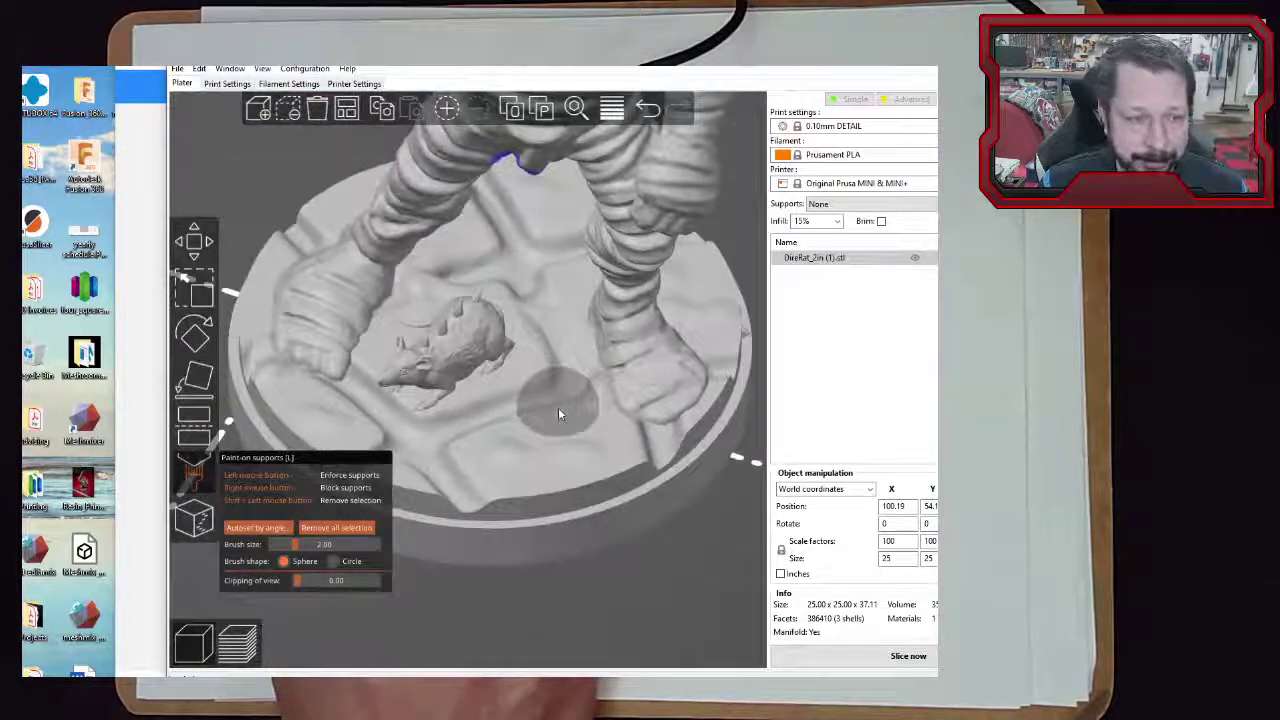
scroll(549, 415, down, 8)
scroll(548, 411, down, 3)
click(836, 206)
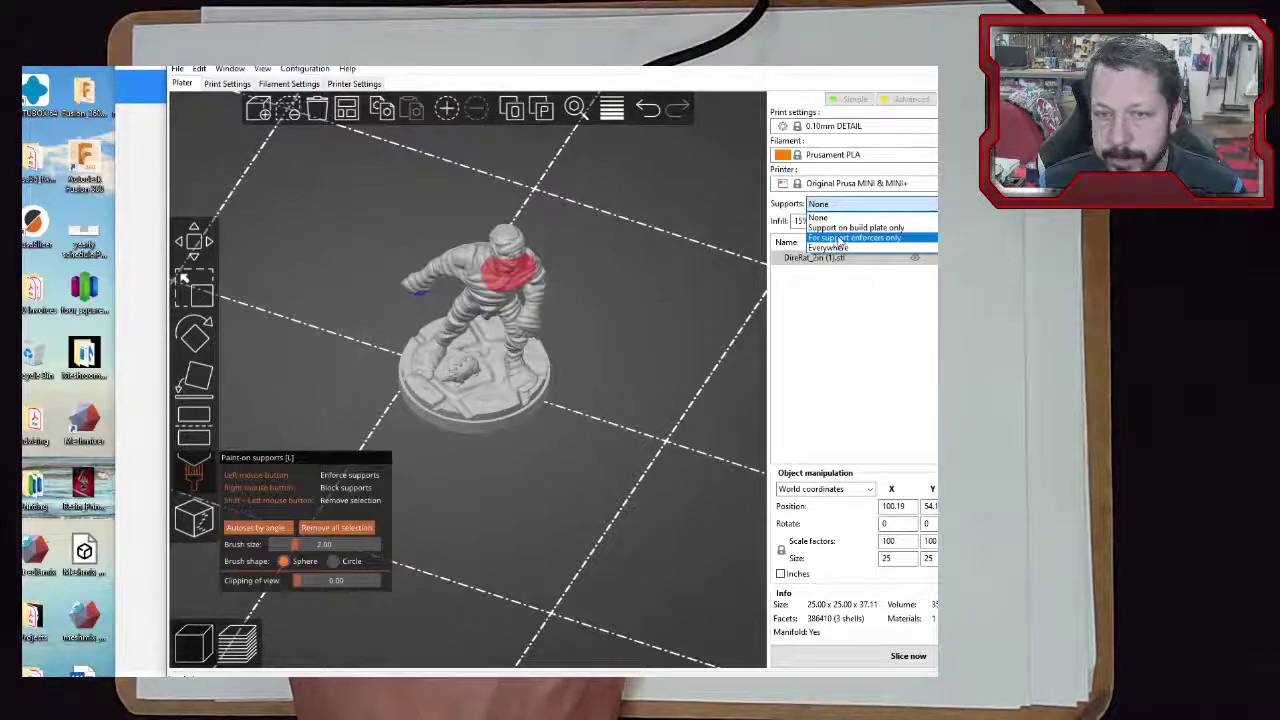
click(838, 238)
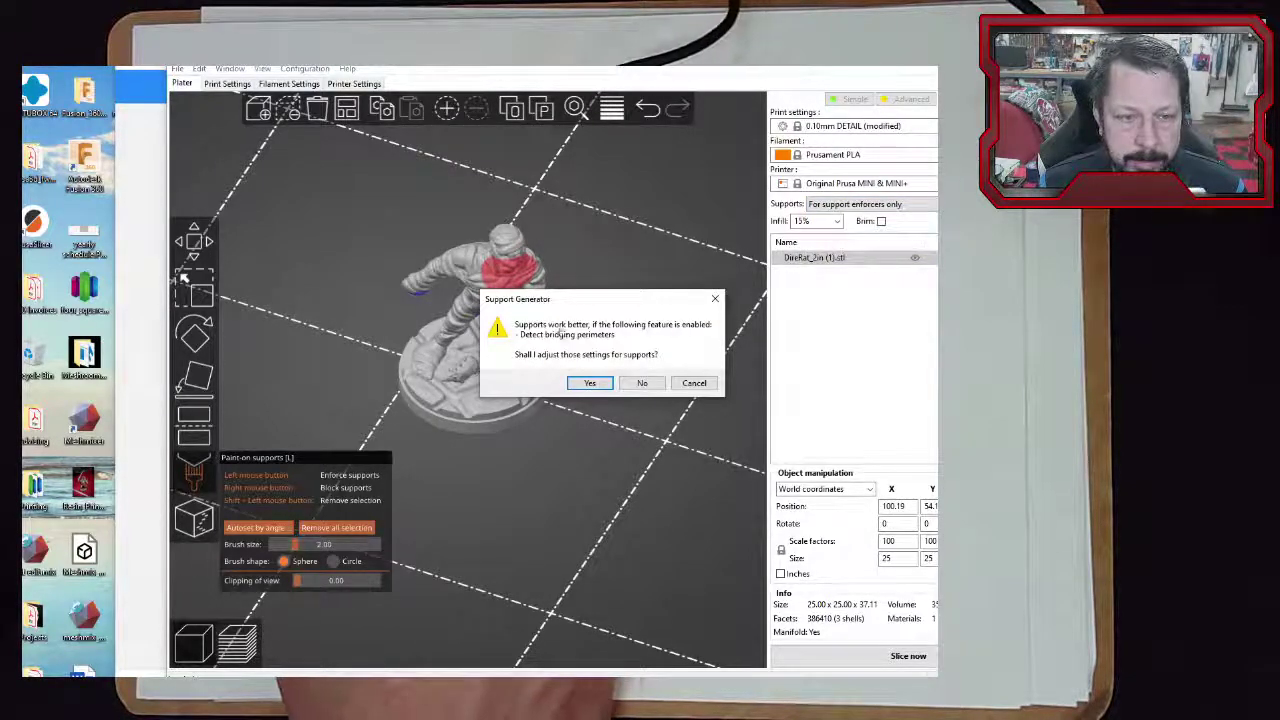
click(591, 384)
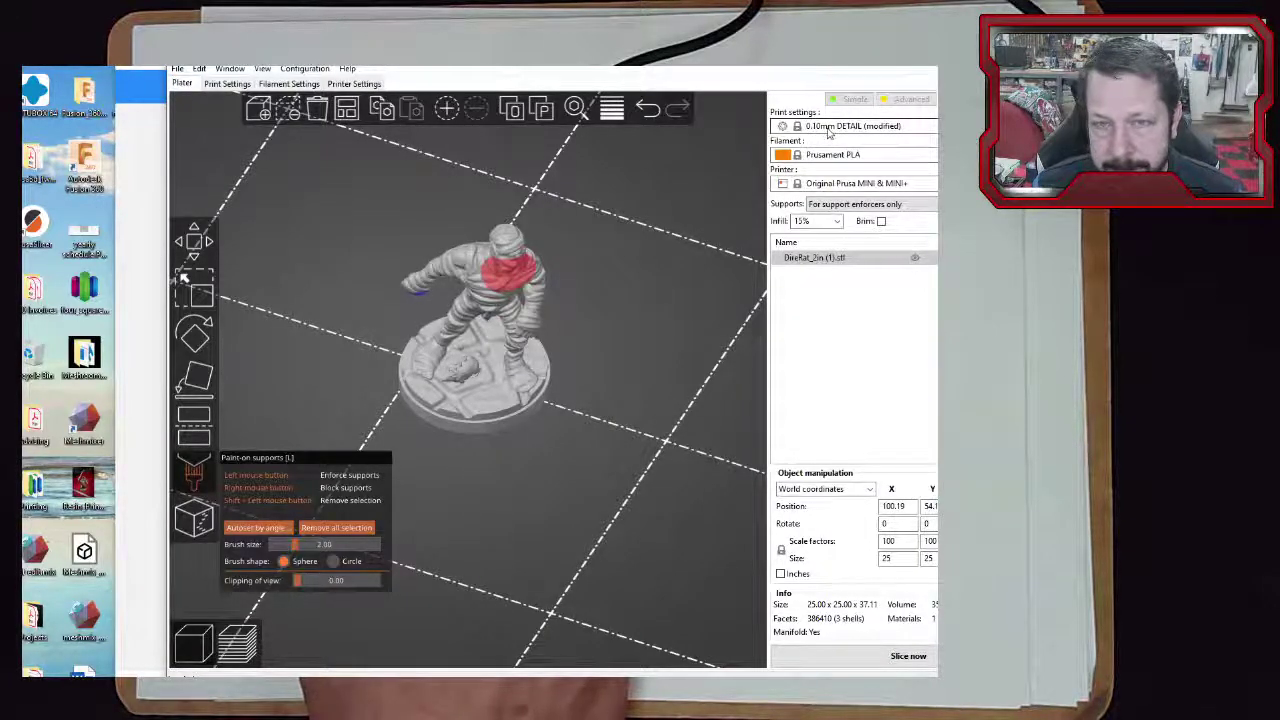
Look over the available print setting presets while keeping 0.10mm DETAIL selected
click(829, 130)
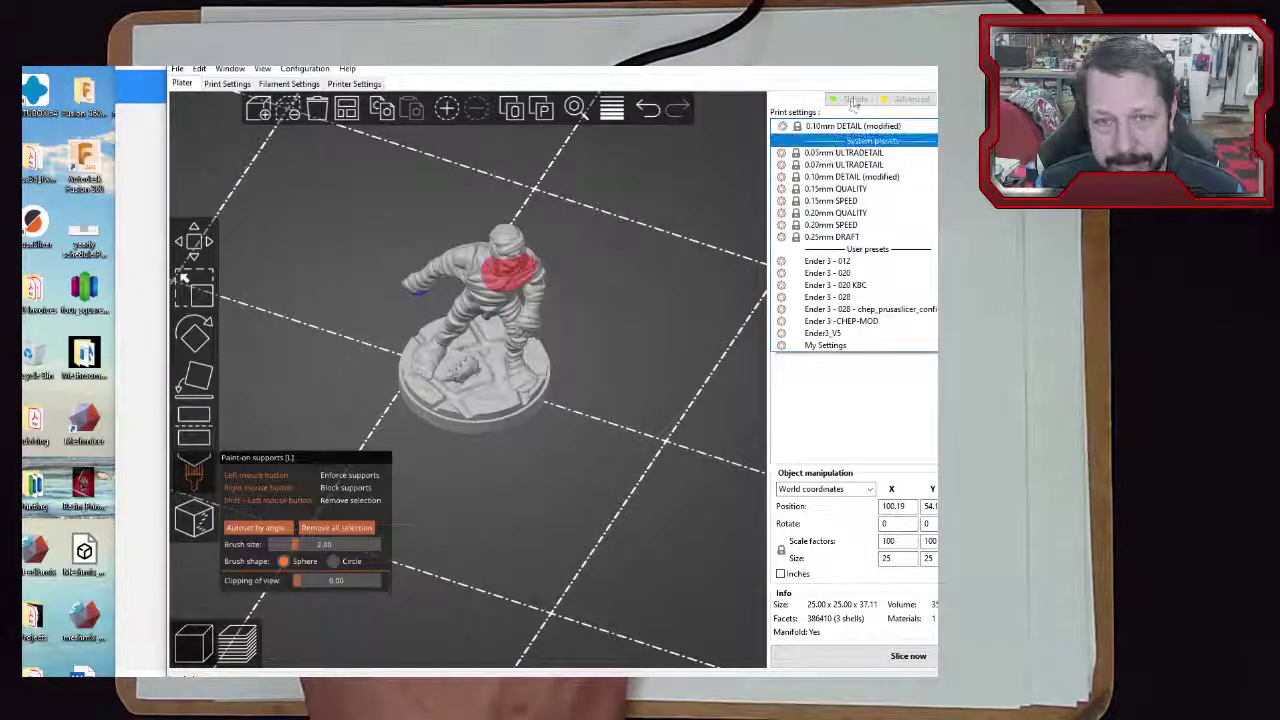
click(847, 130)
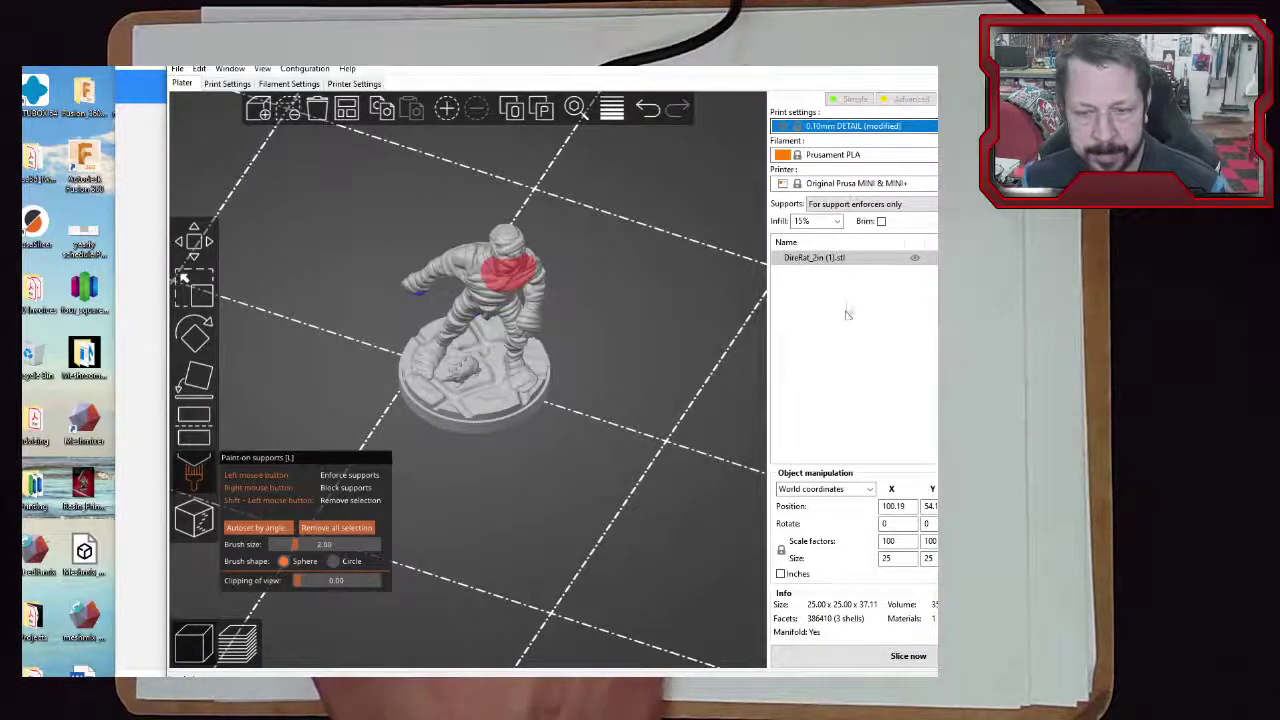
click(878, 126)
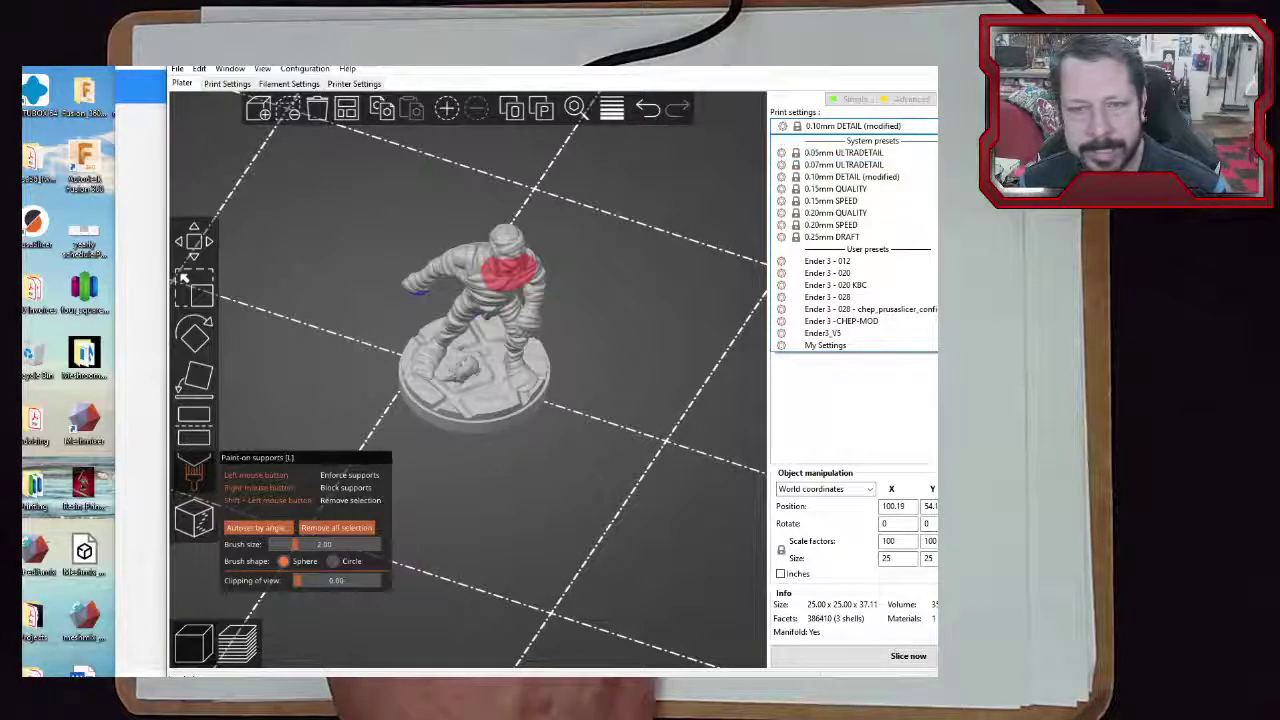
click(919, 417)
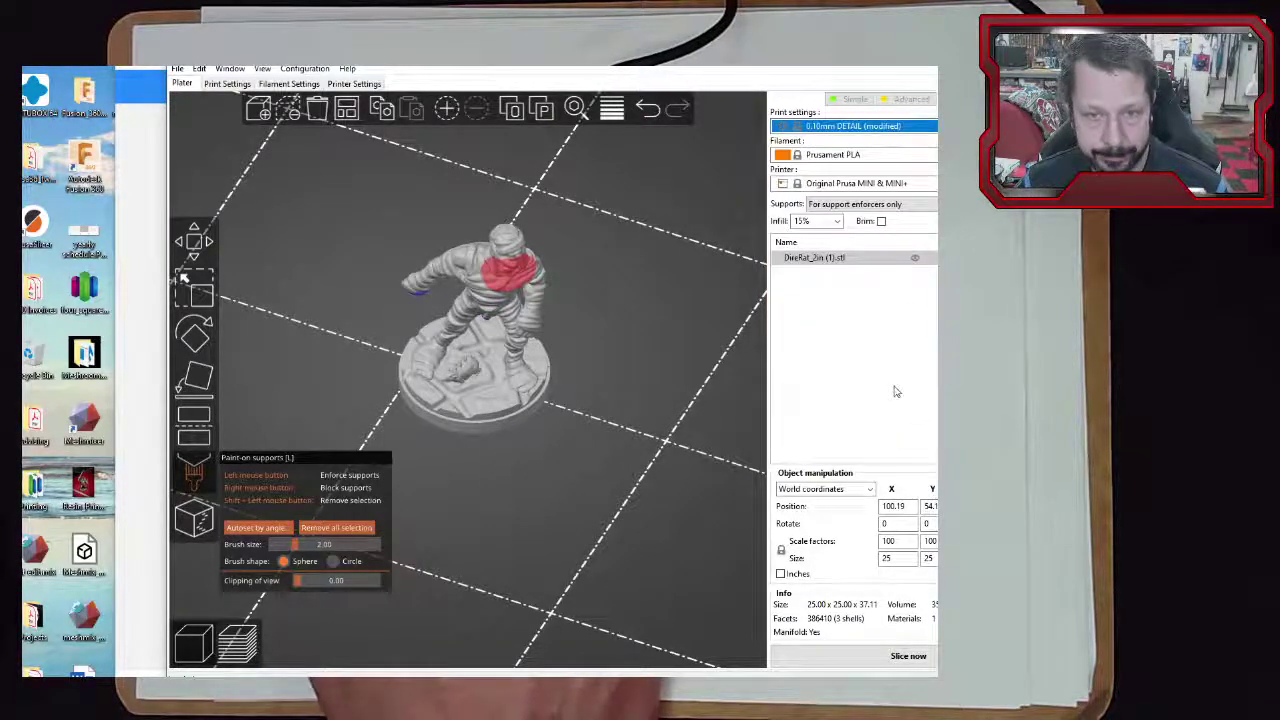
Set the number of top solid layers to 999 in the print settings
click(222, 86)
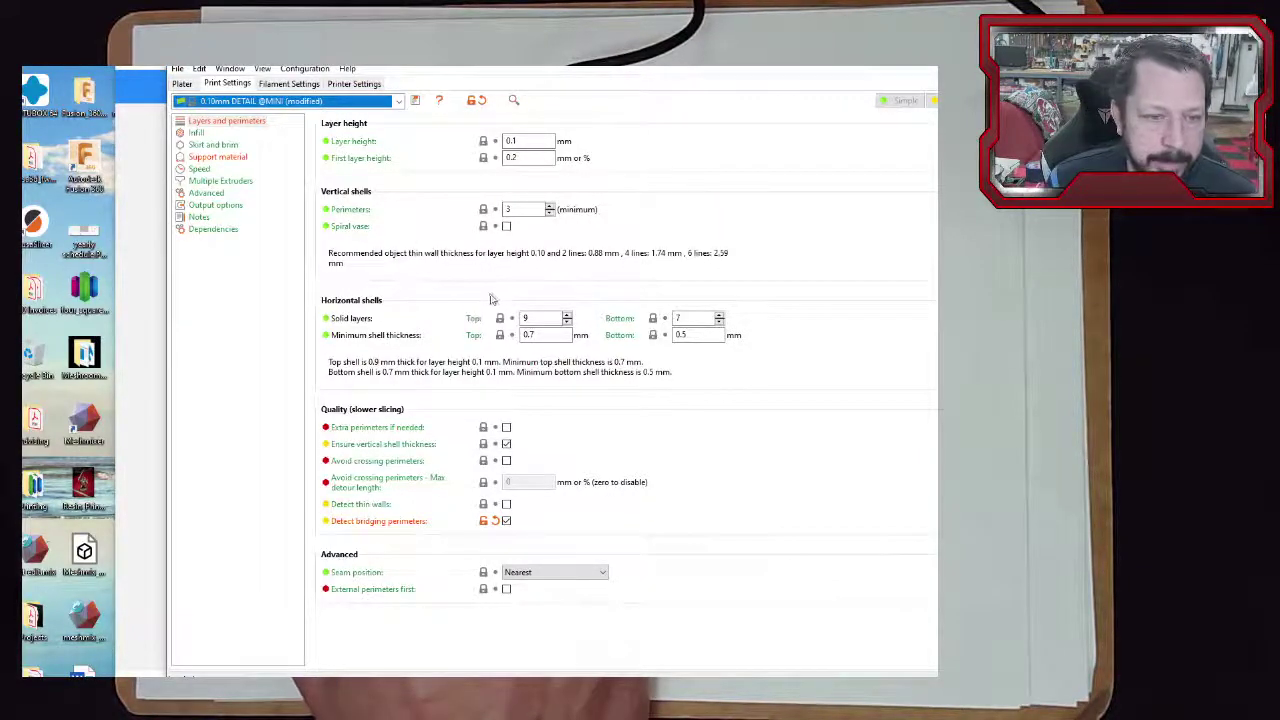
drag(542, 319, 512, 318)
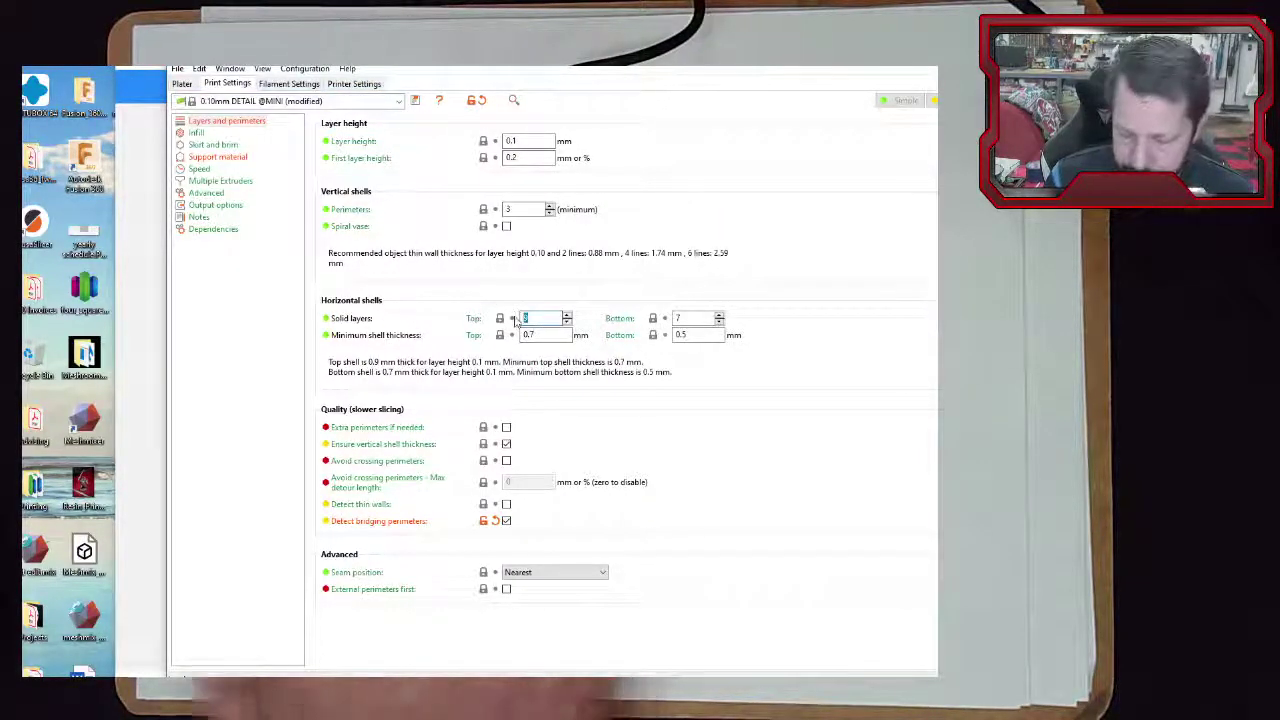
text(999)
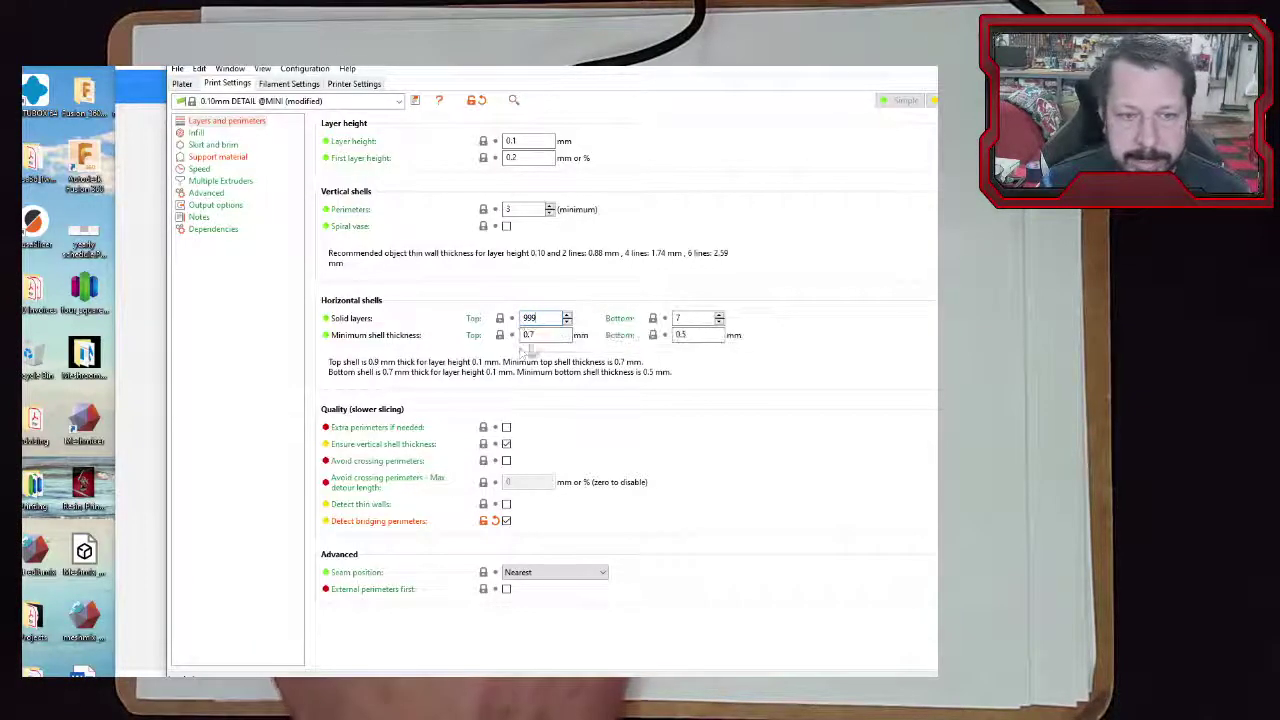
Return to the plater and slice the mummy model
click(182, 83)
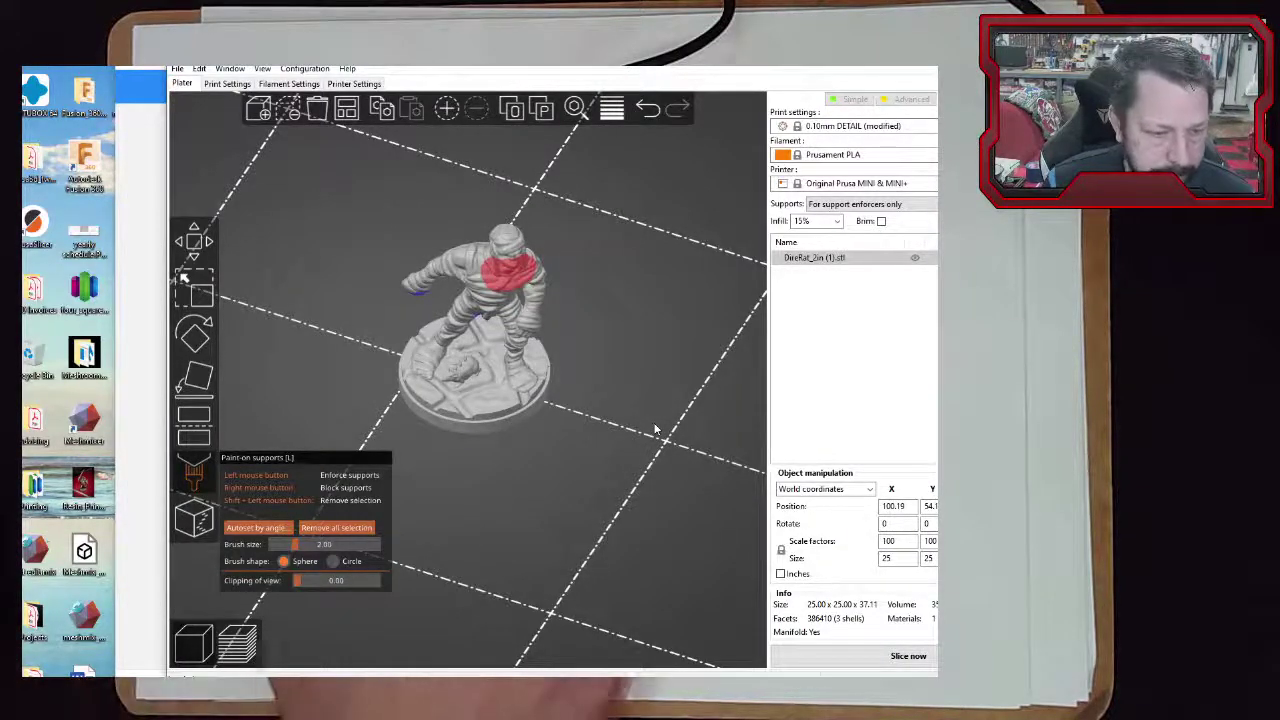
drag(570, 472, 594, 437)
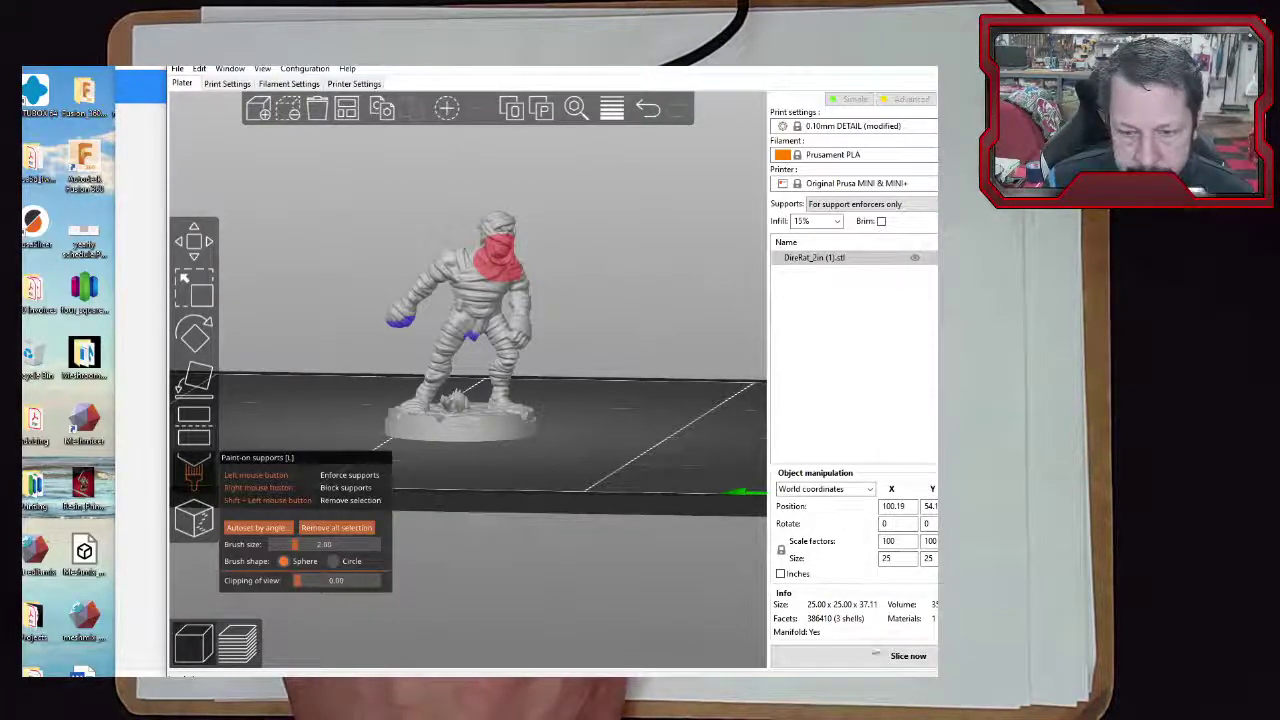
click(906, 656)
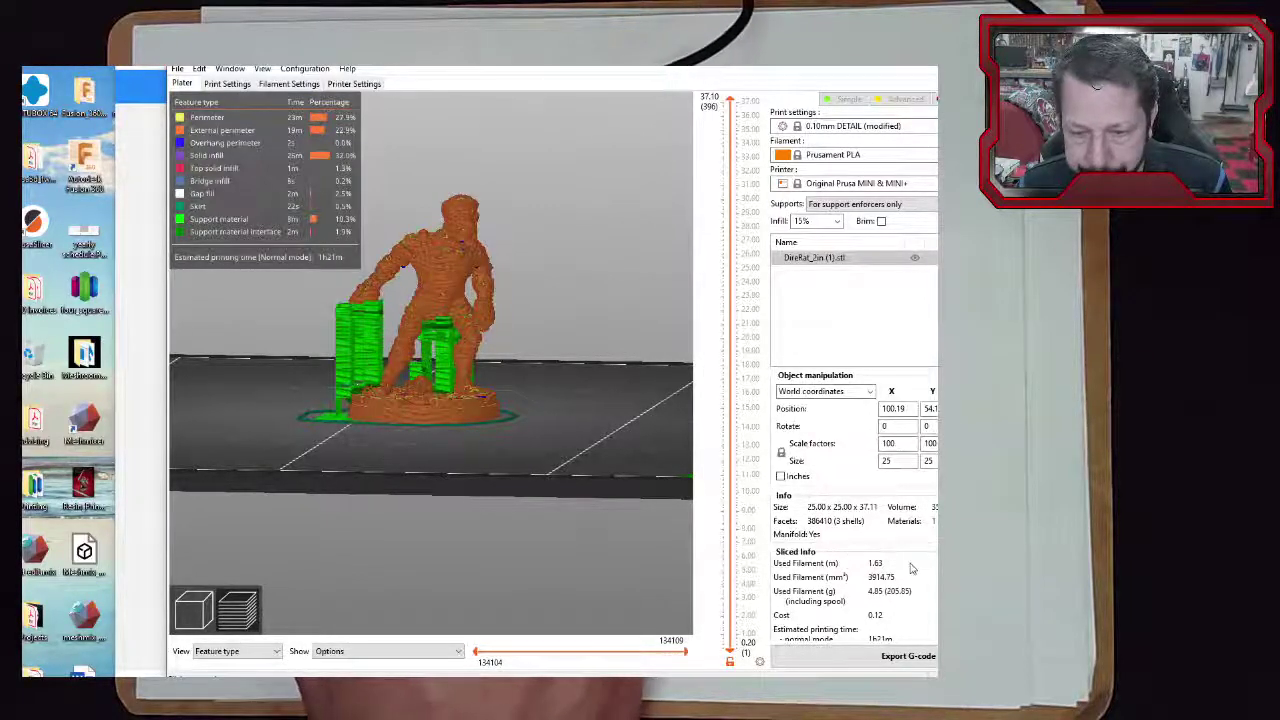
Examine the sliced preview's supports, base details, filament use, cost and estimated printing time
scroll(911, 568, down, 2)
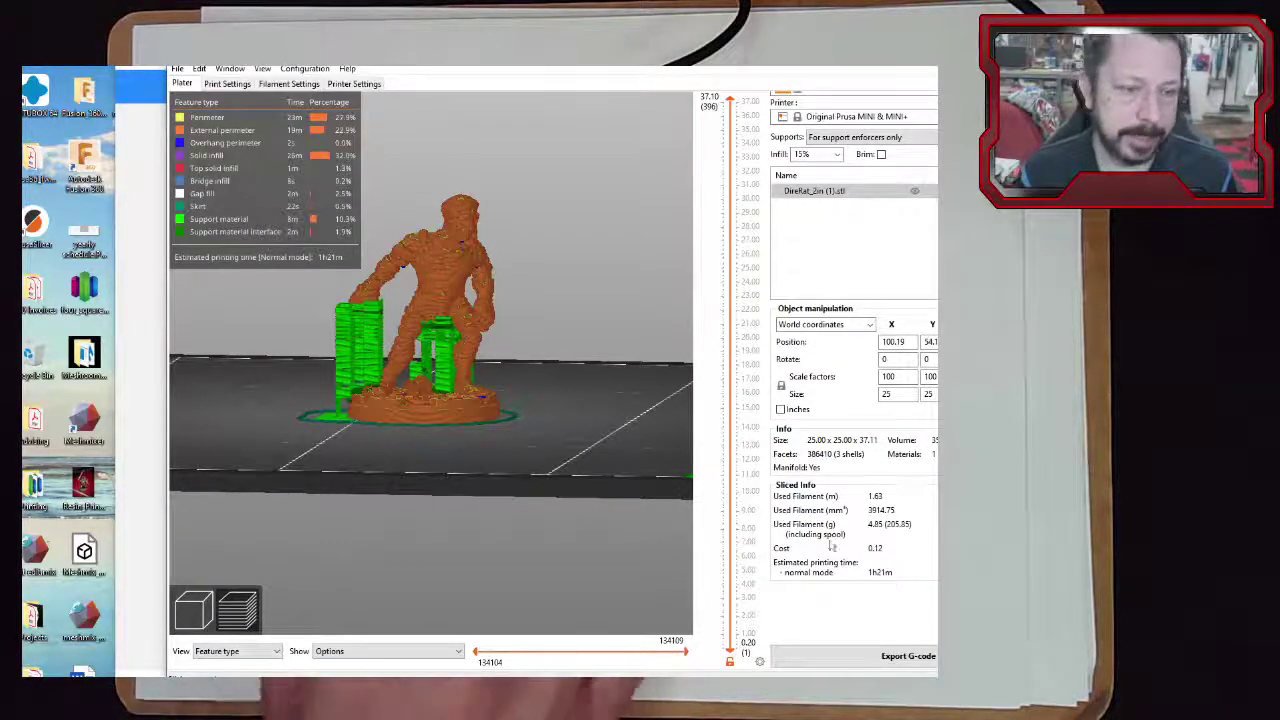
scroll(448, 393, down, 10)
drag(454, 397, 518, 462)
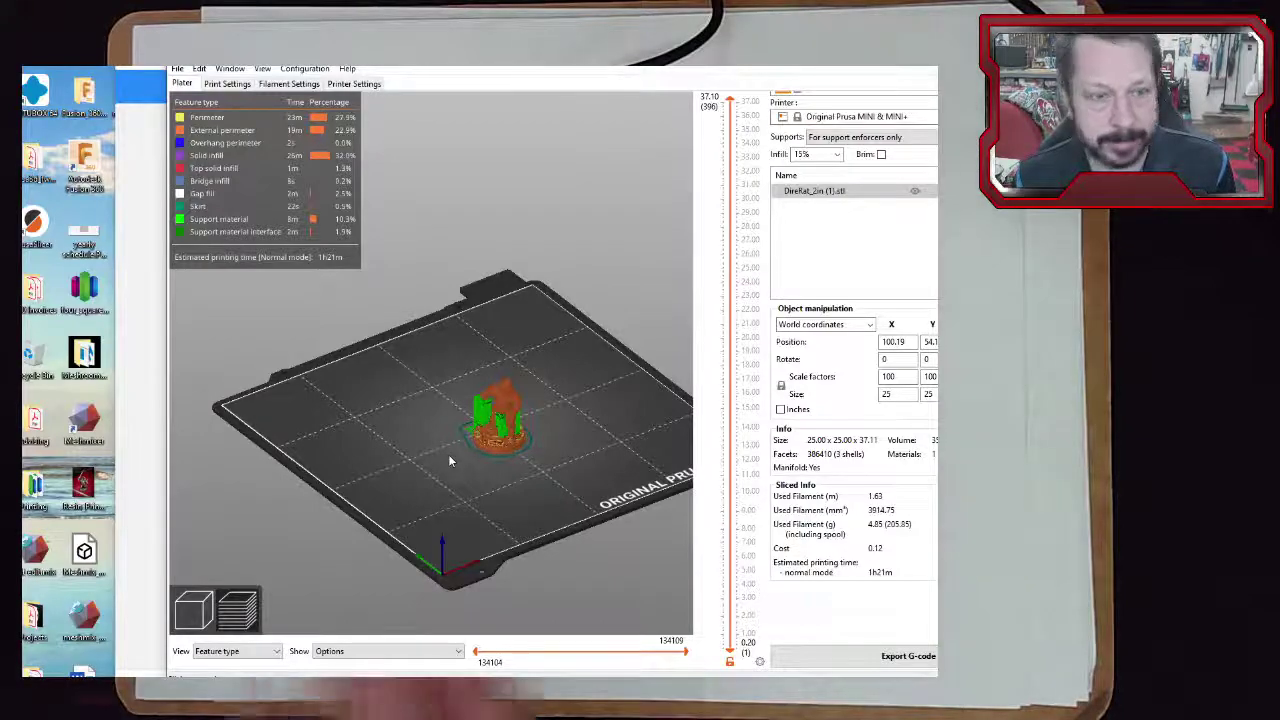
scroll(554, 486, up, 4)
scroll(424, 487, up, 6)
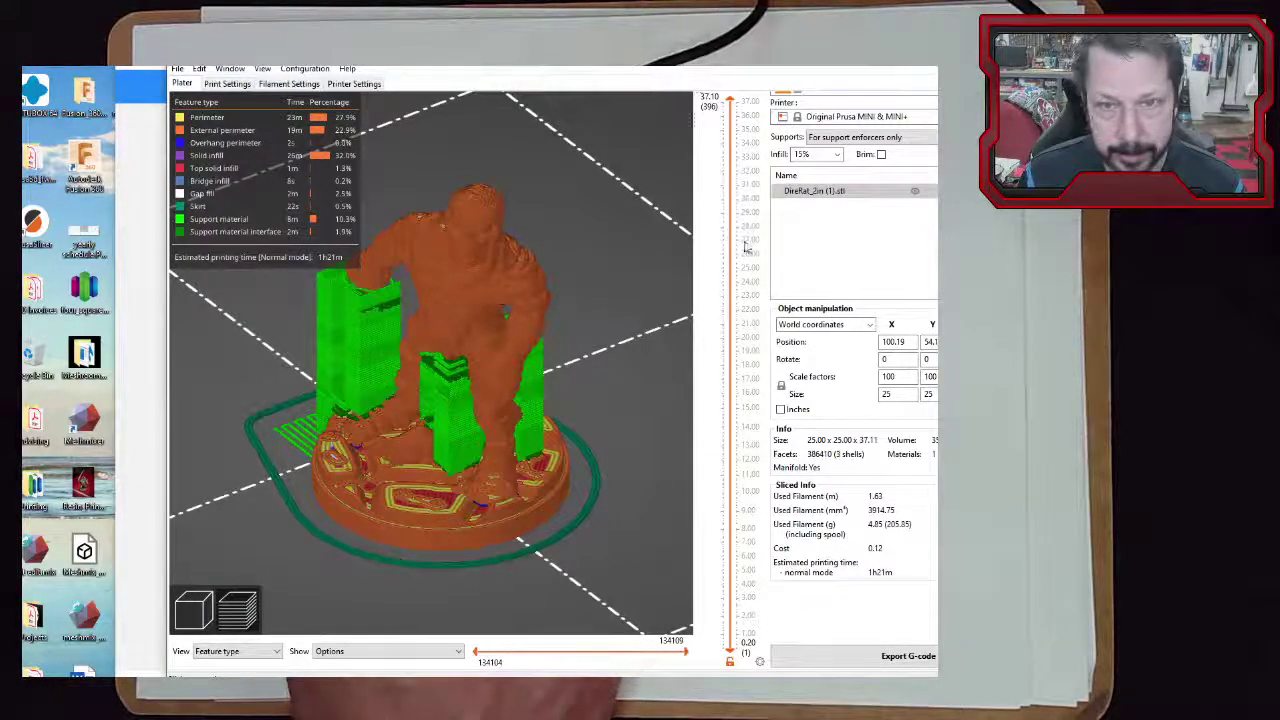
scroll(563, 390, up, 5)
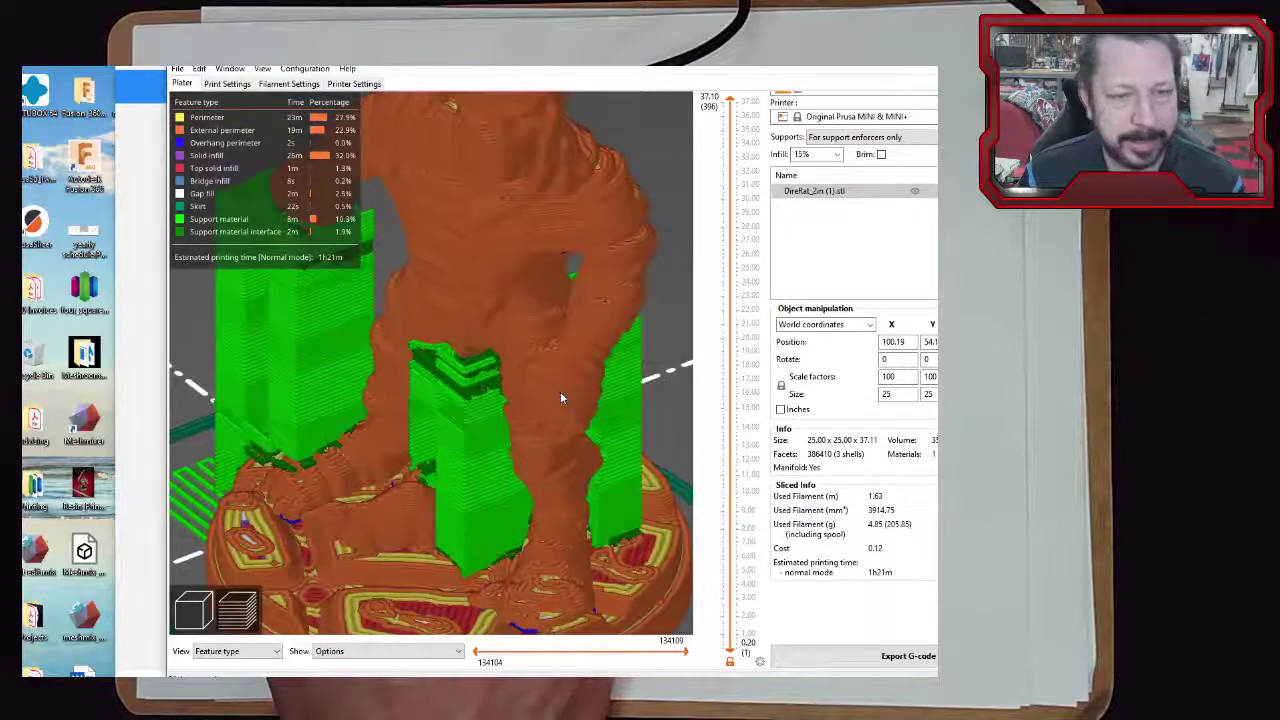
scroll(549, 400, down, 5)
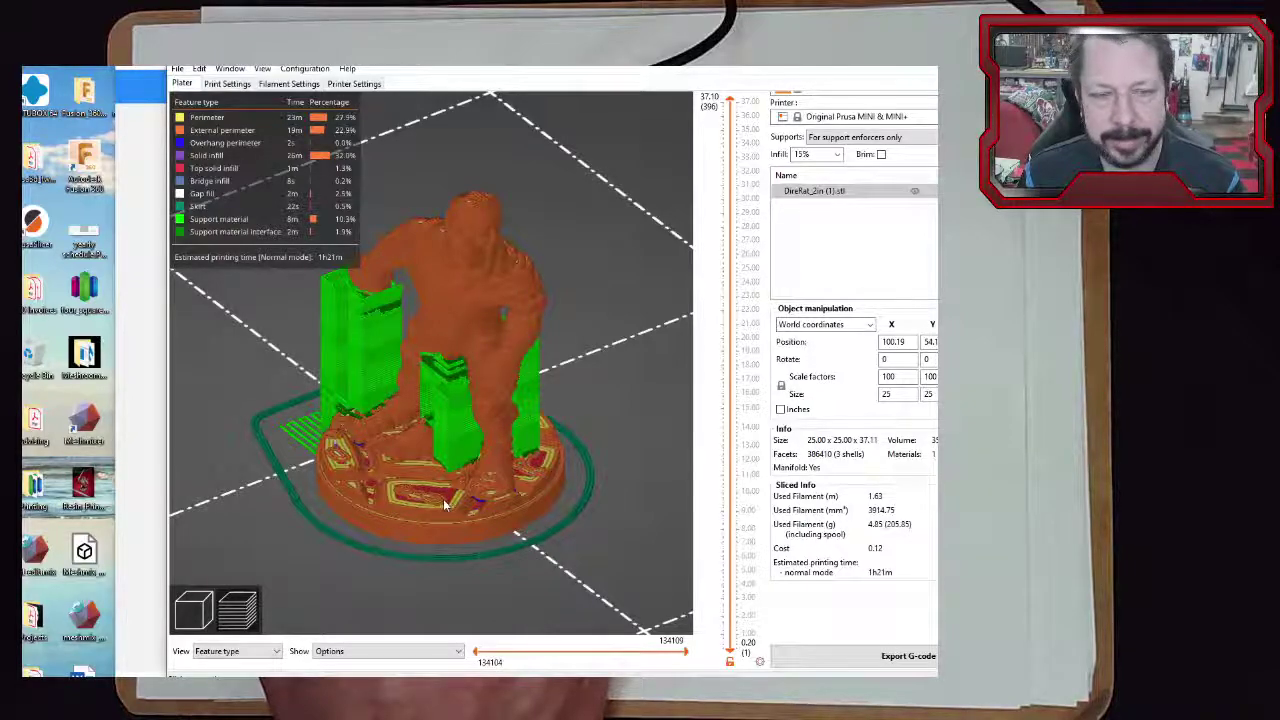
mouse_move(432, 514)
mouse_down()
mouse_move(428, 548)
mouse_move(447, 513)
mouse_move(511, 531)
mouse_move(414, 543)
mouse_move(449, 539)
mouse_move(427, 520)
mouse_up()
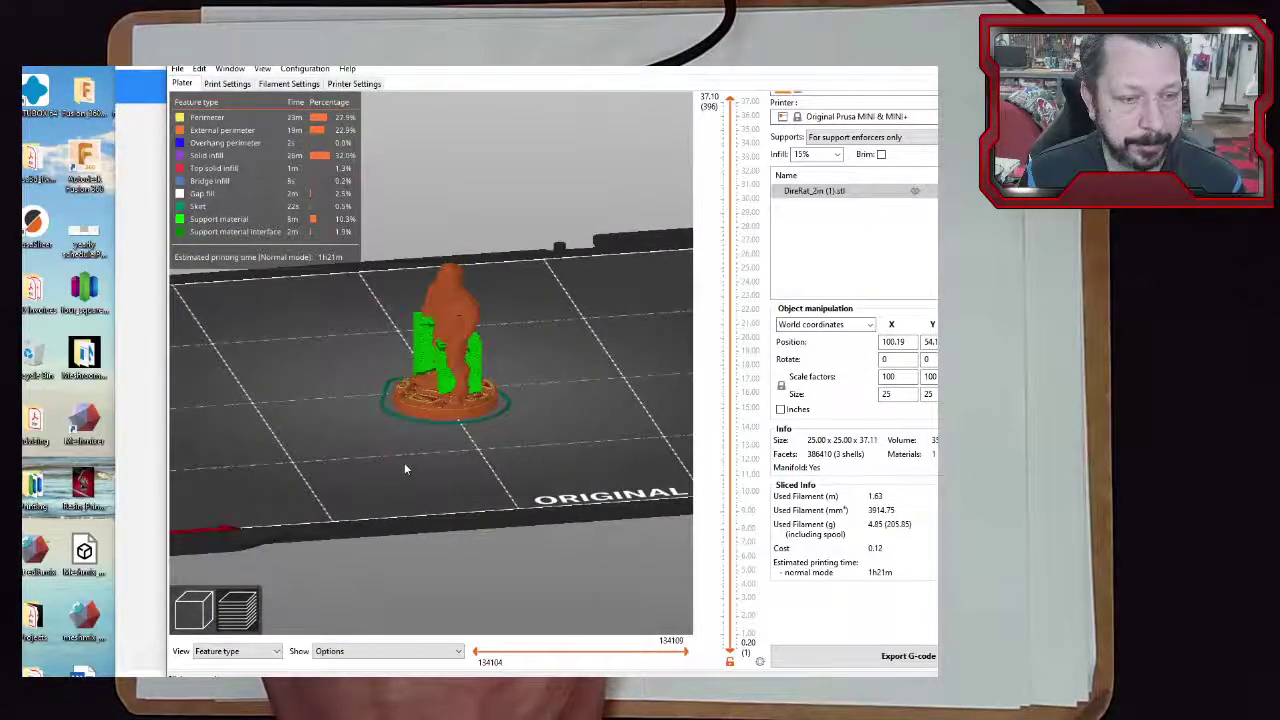
drag(405, 463, 451, 490)
scroll(433, 485, down, 2)
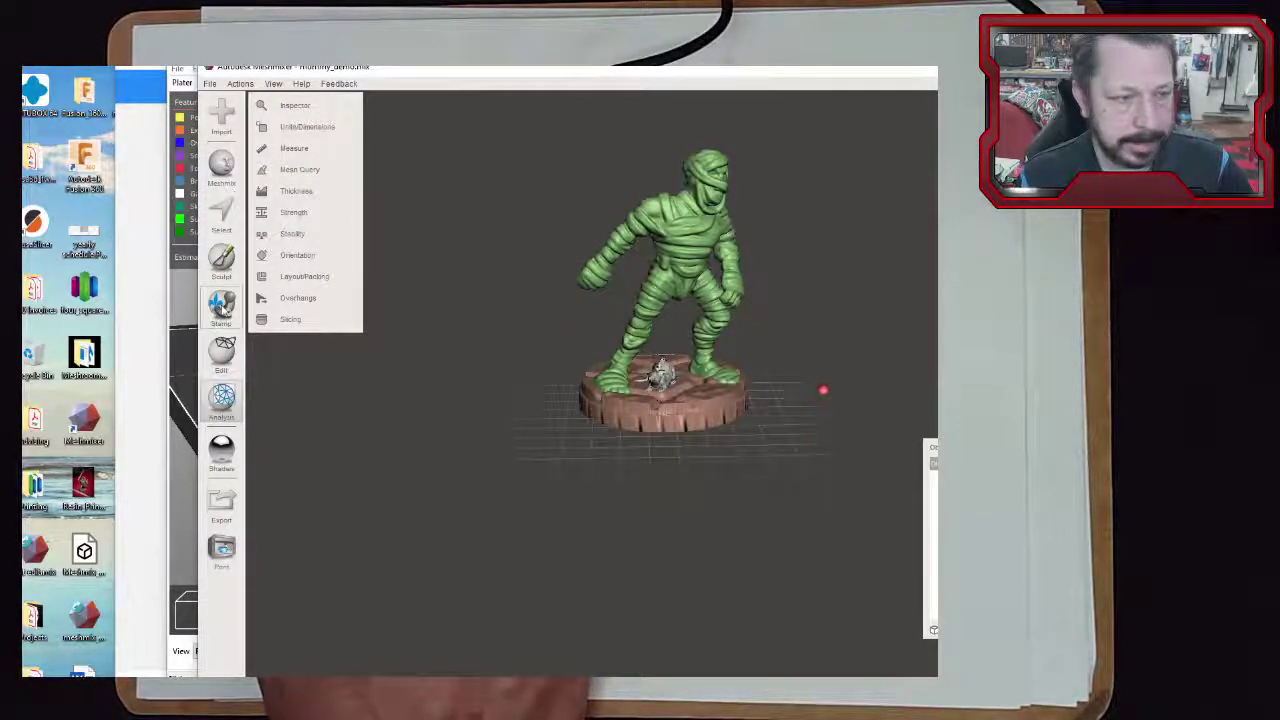
Switch to Meshmixer, dismiss the Zoom sign-in window, and exit Meshmixer with the document's changes saved
click(220, 356)
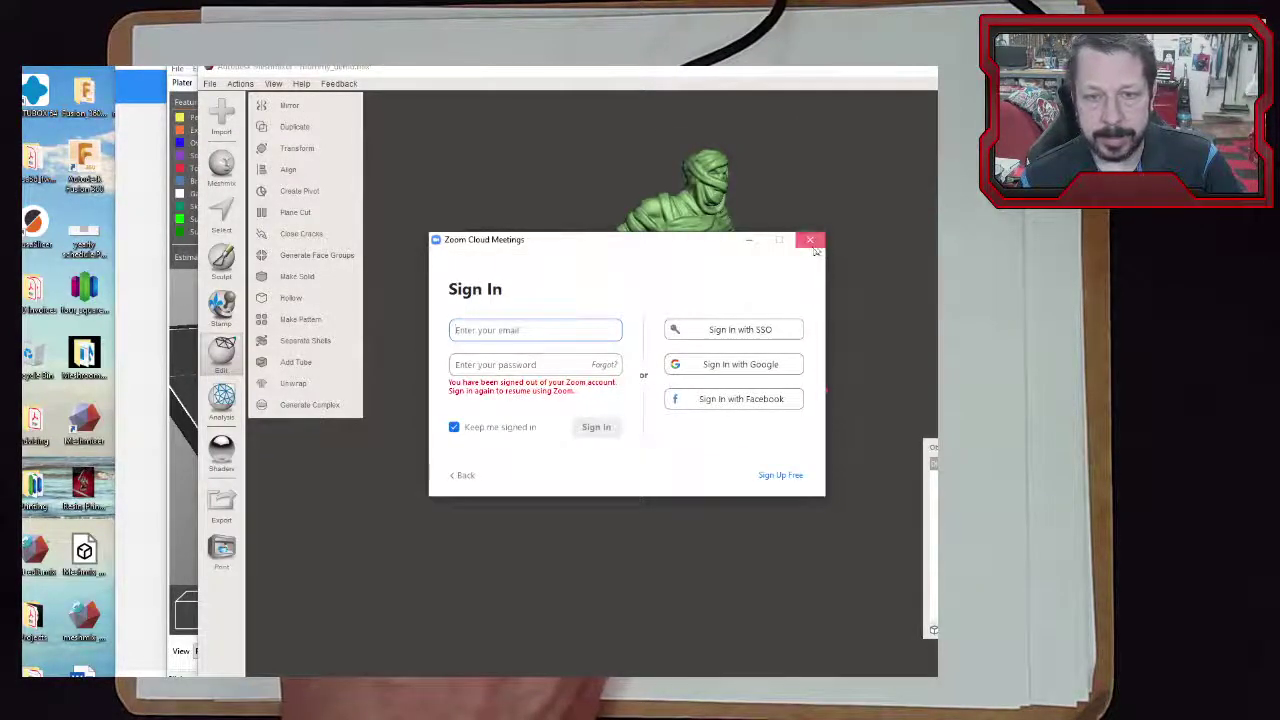
click(810, 240)
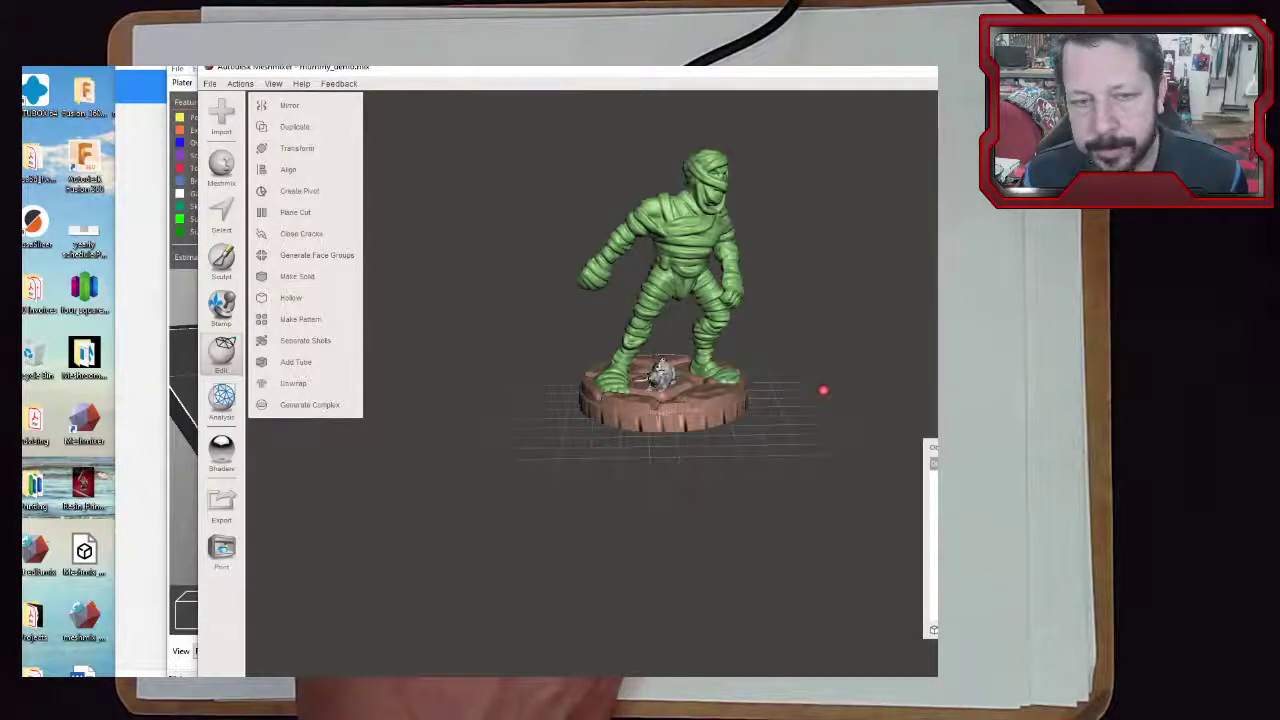
key(alt+F4)
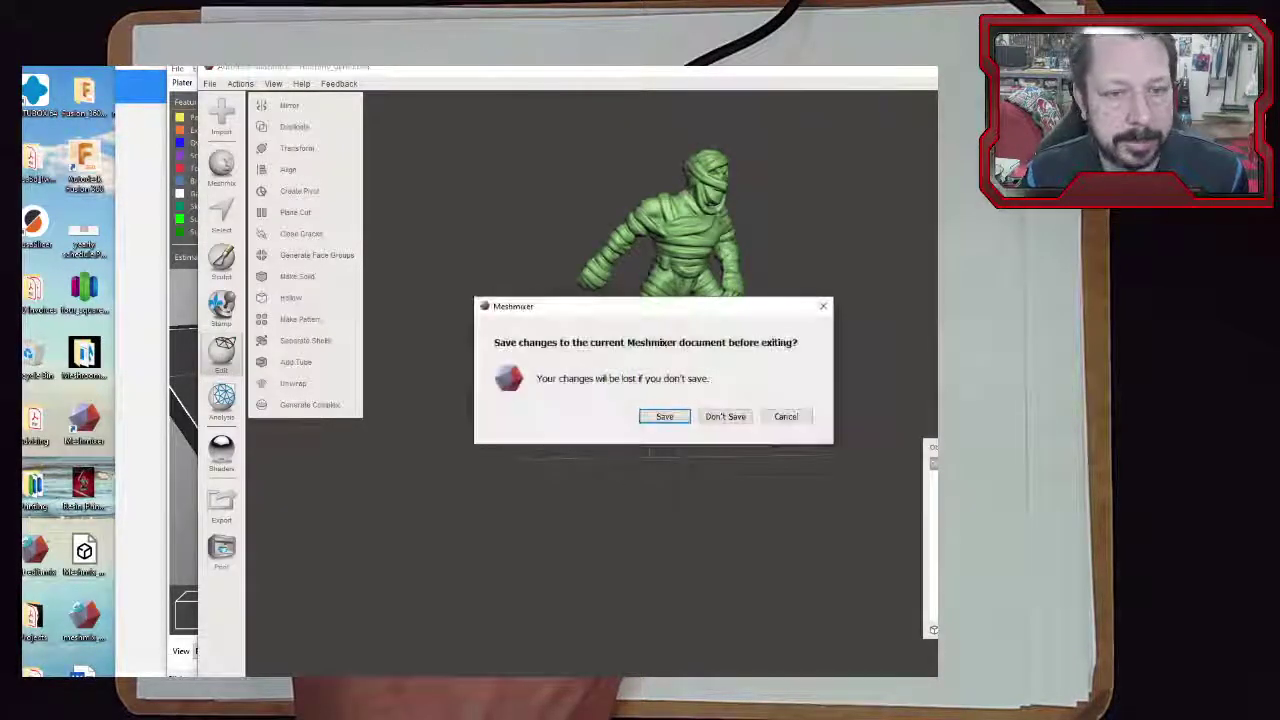
click(662, 421)
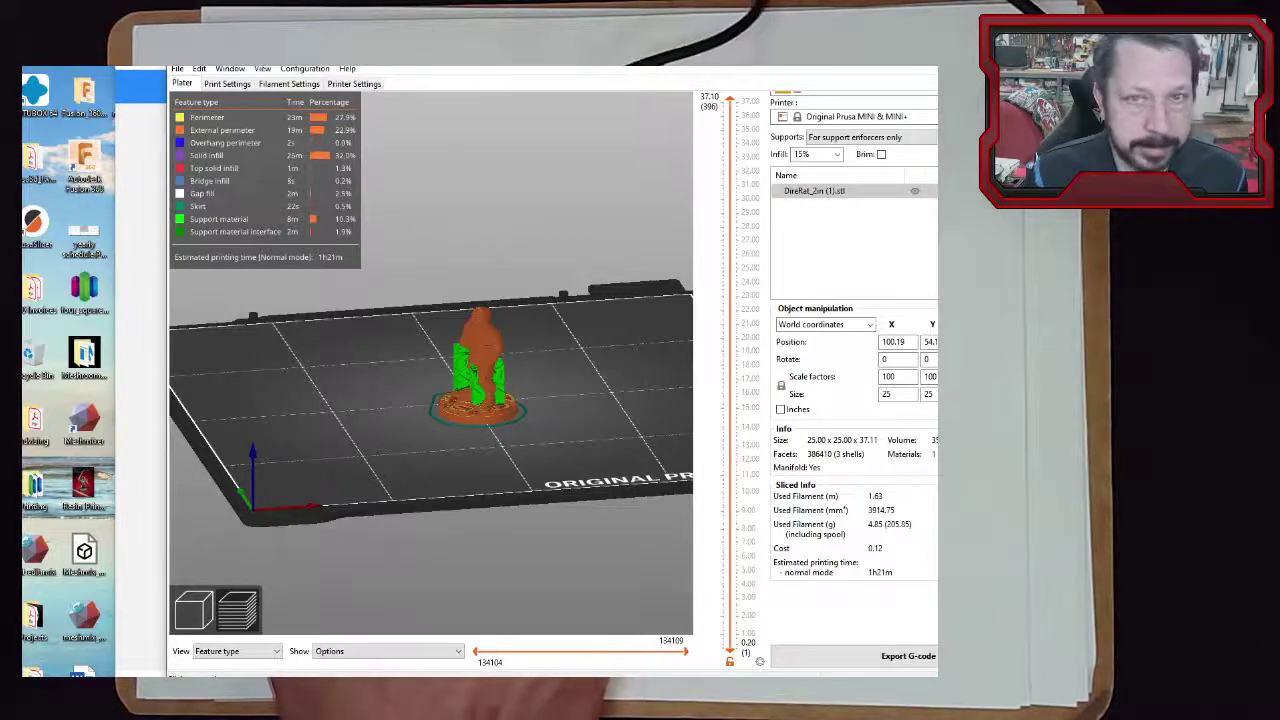
Switch to the browser and show the Class 16: Mesh Mixing | 3D Printing Pens course page
key(alt+Tab)
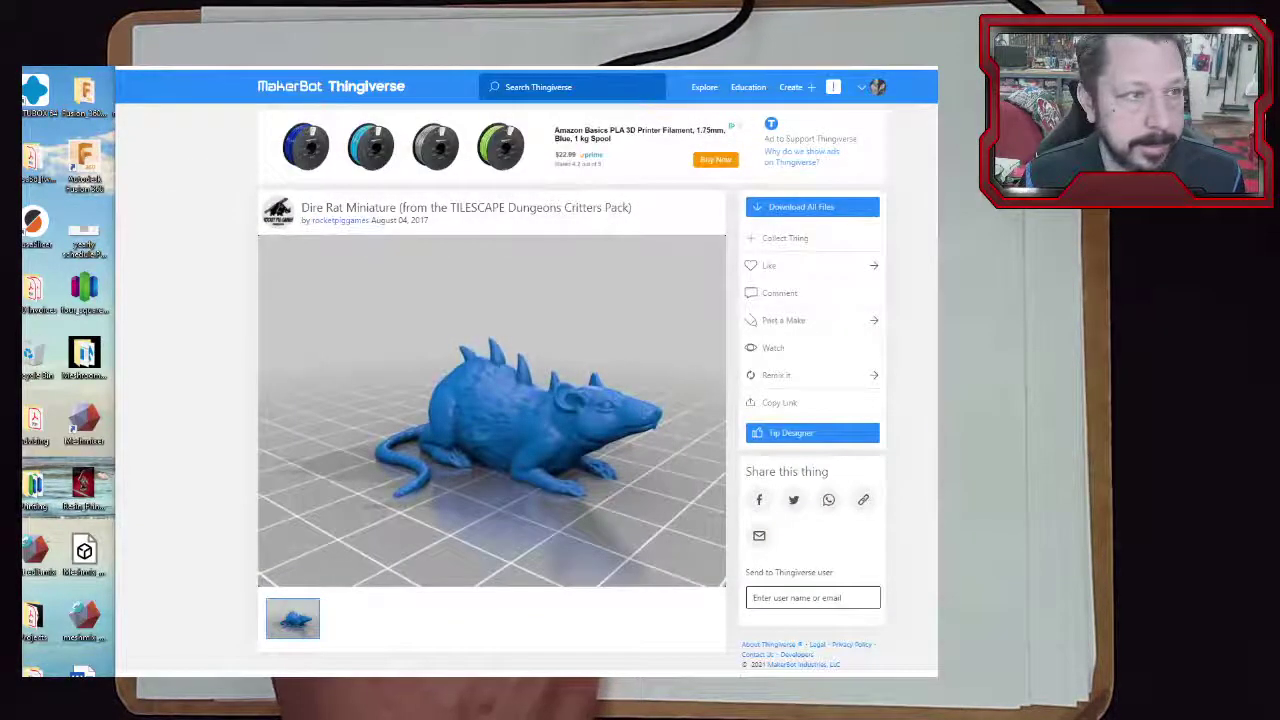
click(226, 68)
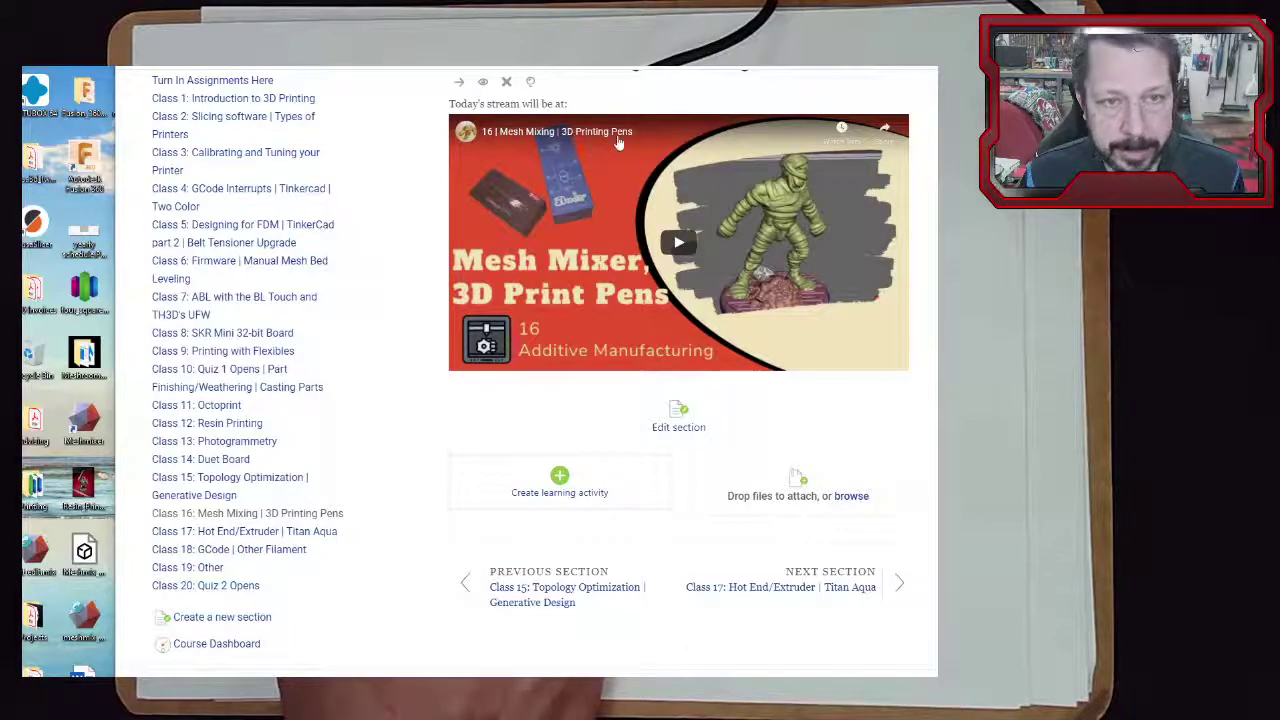